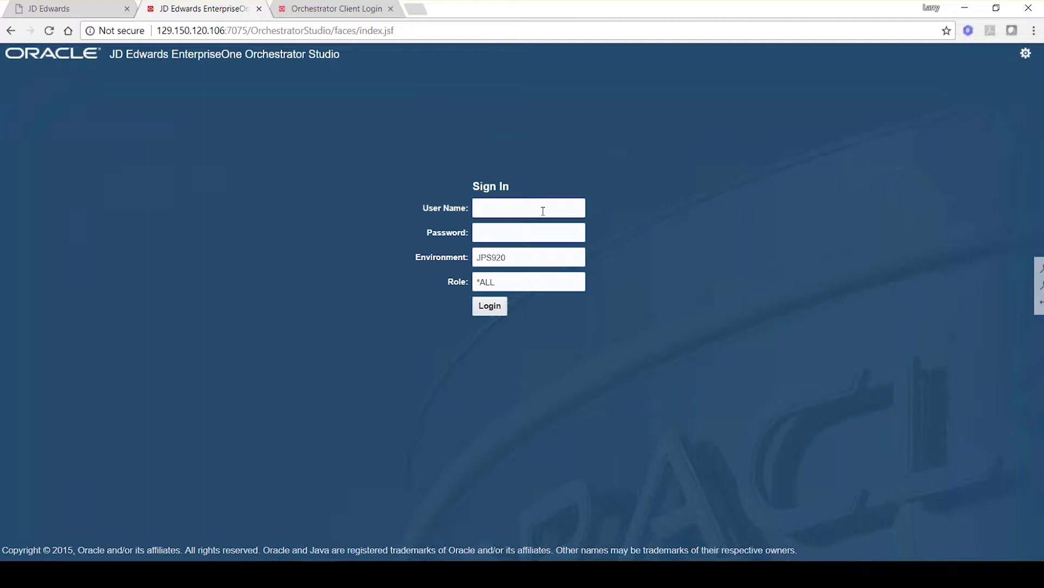
Step: Sign in to Orchestrator Studio with the user name and password, keeping environment JPS920 and role *ALL
{"action": "left_click", "coordinate": [541, 209]}
{"action": "type", "text": "jde"}
{"action": "key", "text": "Tab"}
{"action": "type", "text": "*********"}
{"action": "key", "text": "Return"}
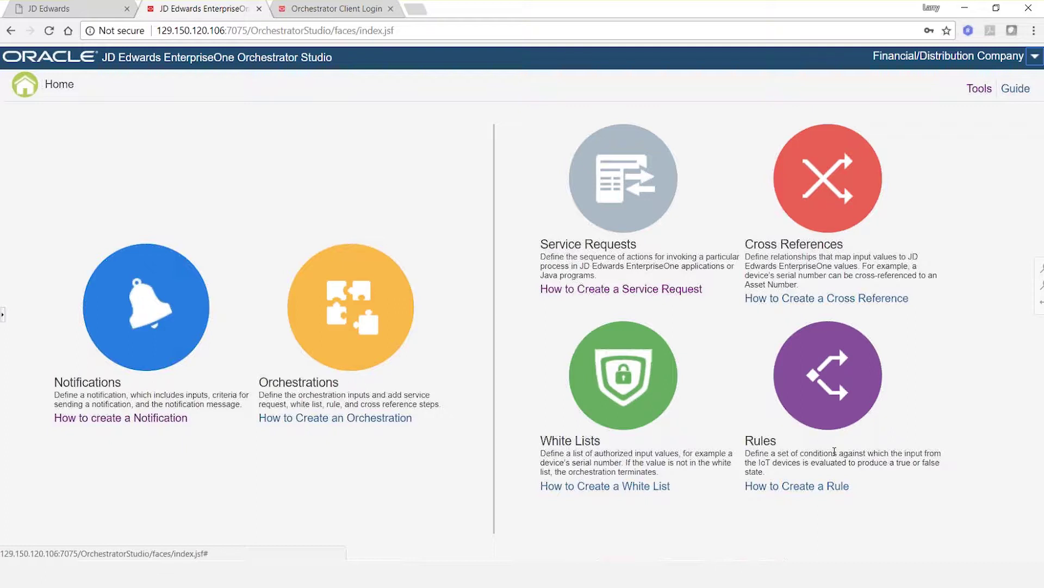
{"action": "left_click", "coordinate": [852, 420]}
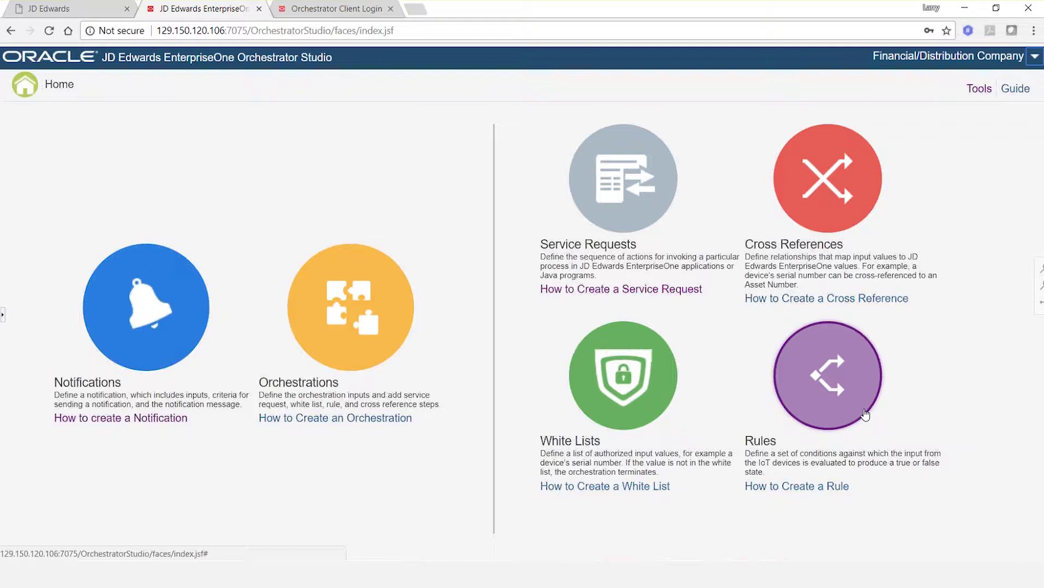
Step: Switch to JD Edwards EnterpriseOne, sign in with the prefilled credentials, and open Work With Addresses using the fast path AB
{"action": "left_click", "coordinate": [88, 11]}
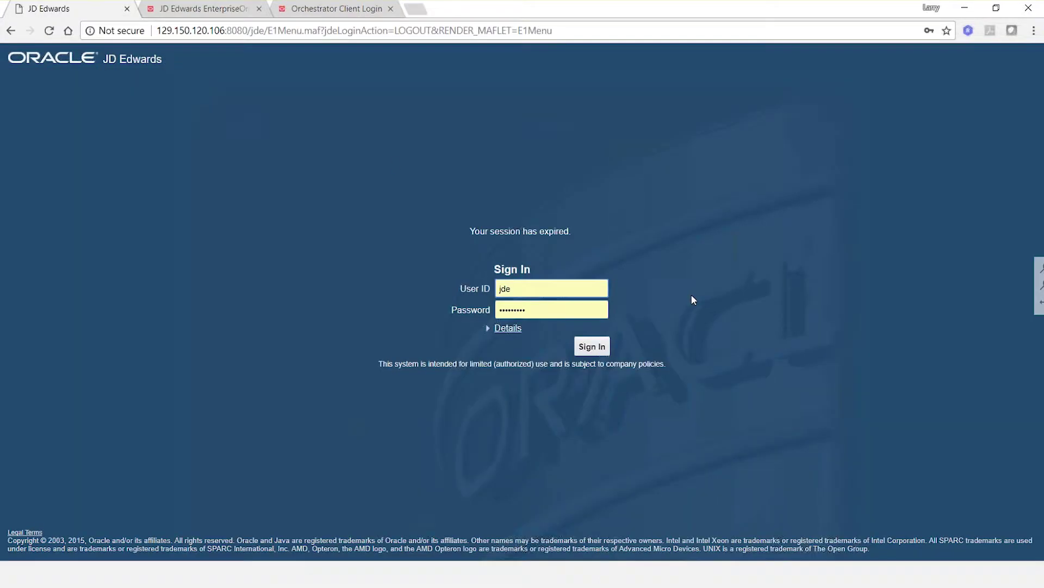
{"action": "left_click", "coordinate": [592, 346]}
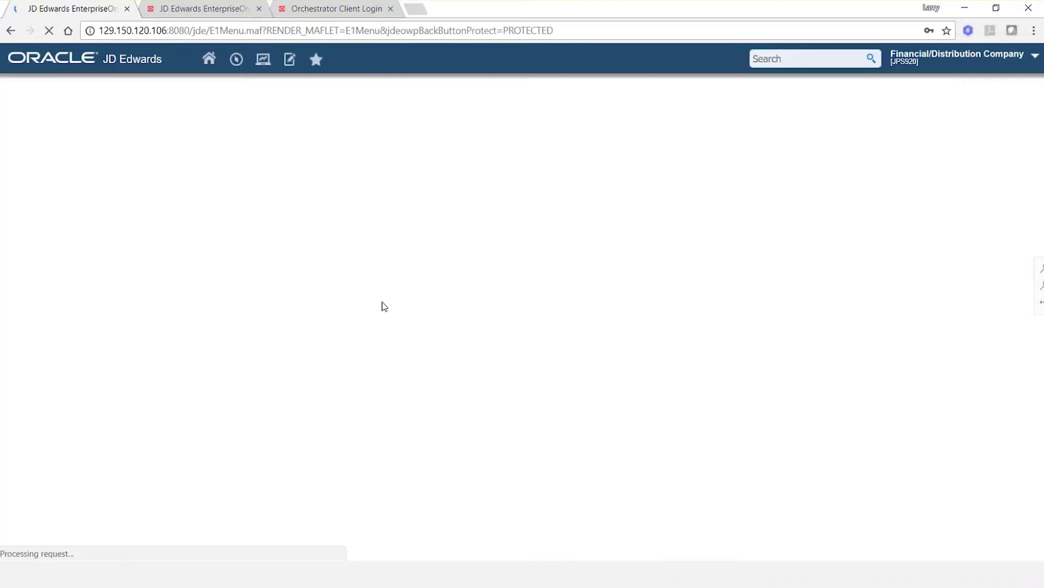
{"action": "left_click", "coordinate": [237, 60]}
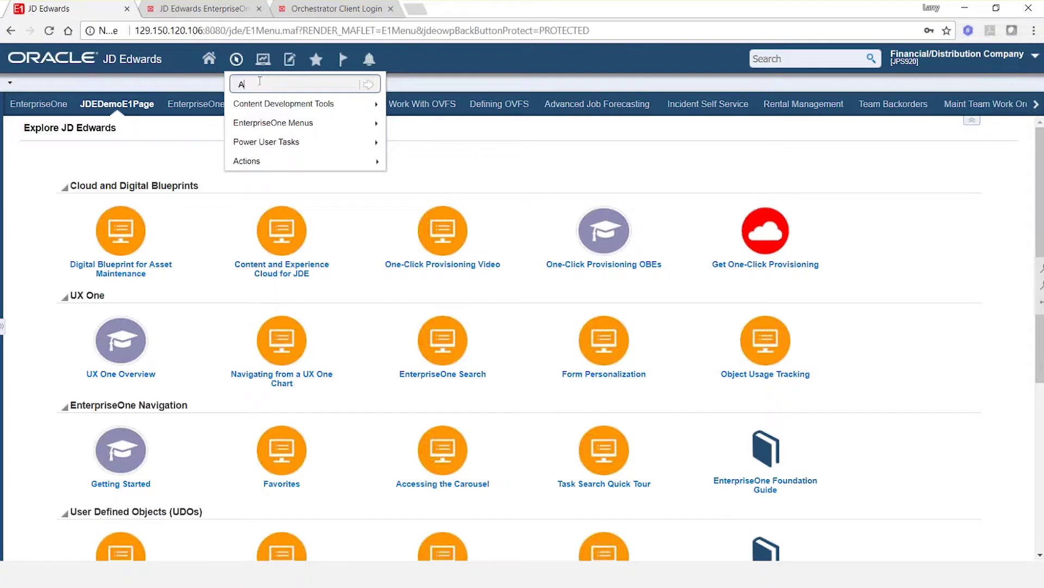
{"action": "type", "text": "AB"}
{"action": "key", "text": "Return"}
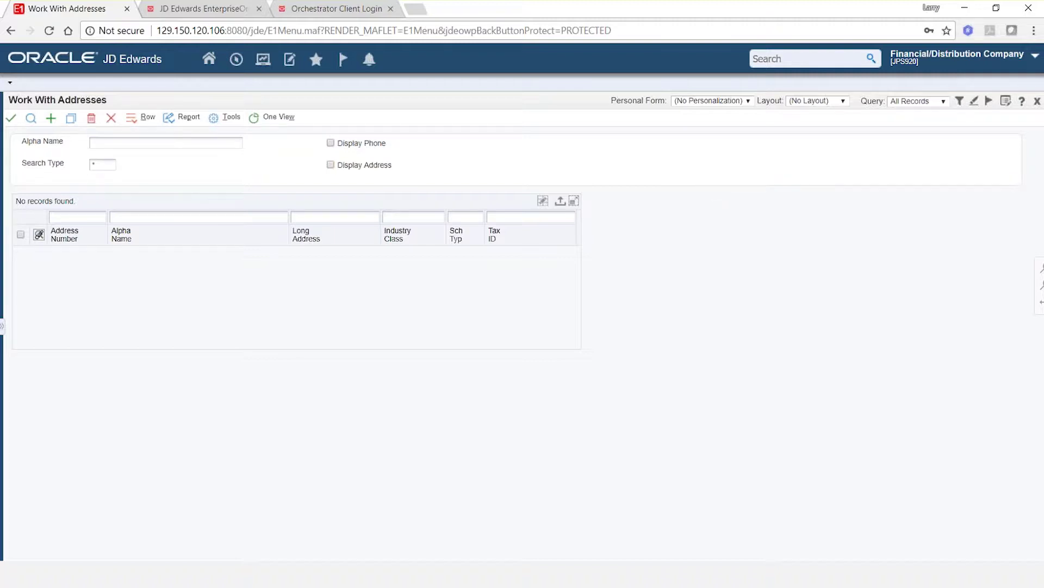
Step: View the About information for the Work With Addresses form to identify its application, version and form ID
{"action": "left_click", "coordinate": [1022, 103]}
{"action": "left_click", "coordinate": [953, 155]}
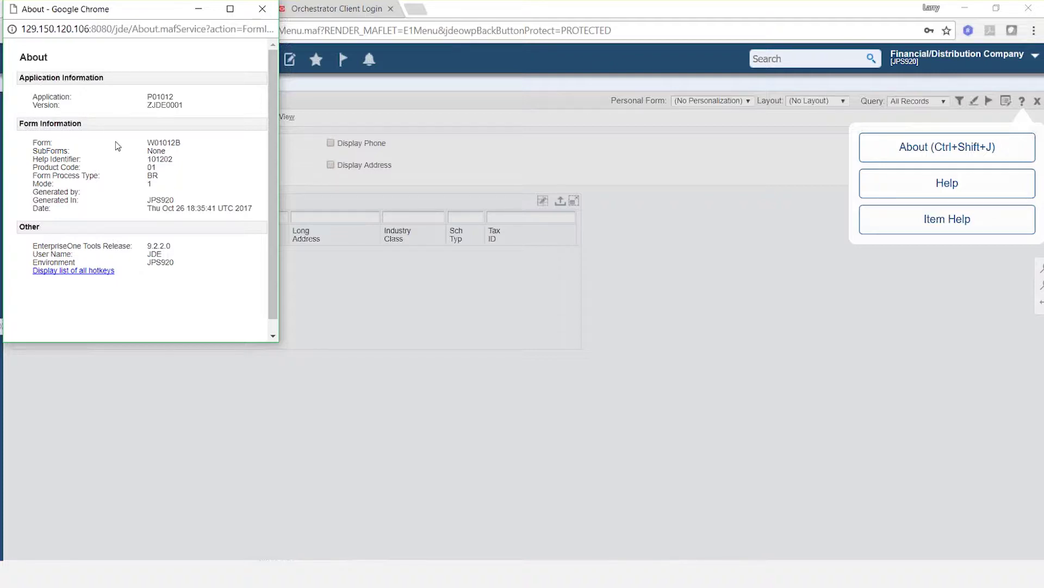
{"action": "left_click", "coordinate": [263, 10]}
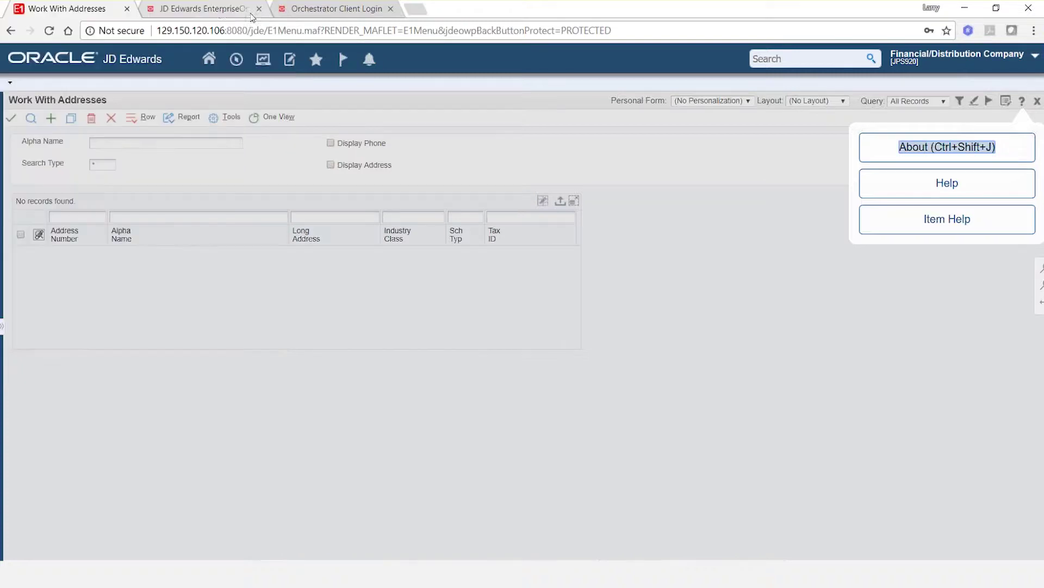
Step: Switch to Orchestrator Studio and start a new service request of type Form Request
{"action": "left_click", "coordinate": [194, 9]}
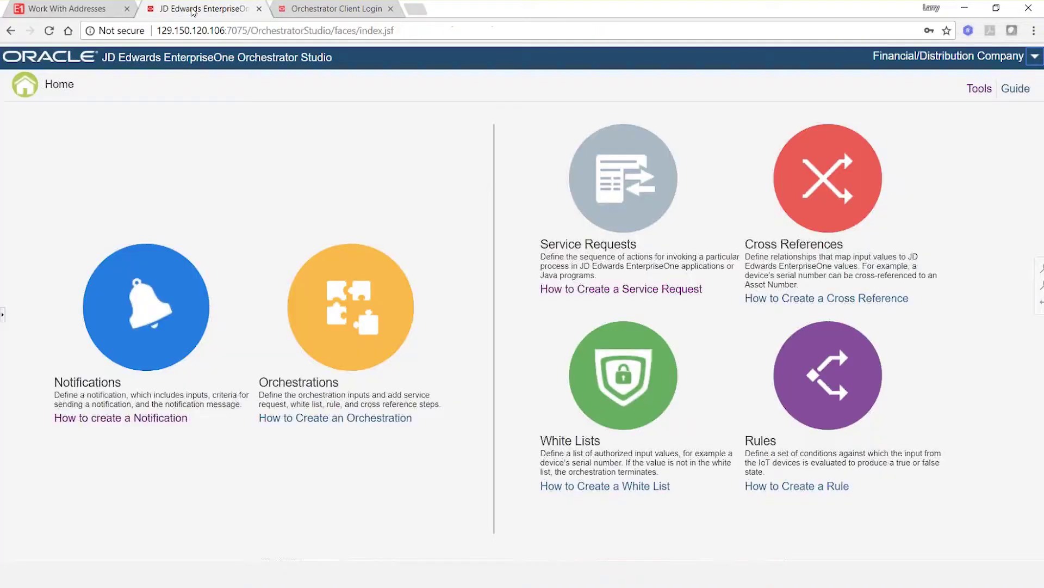
{"action": "left_click", "coordinate": [626, 197]}
{"action": "left_click", "coordinate": [625, 197]}
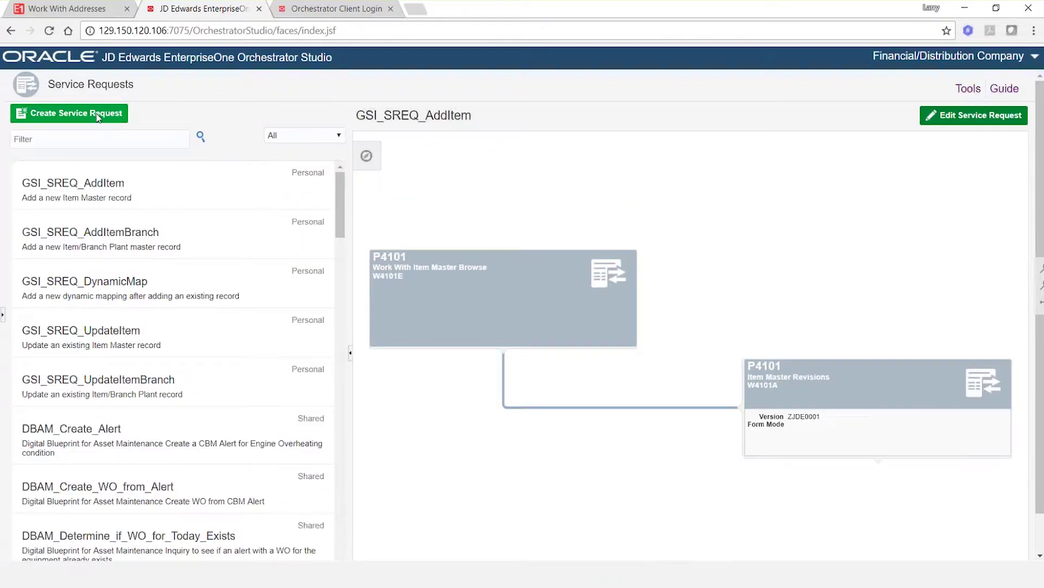
{"action": "left_click", "coordinate": [99, 117]}
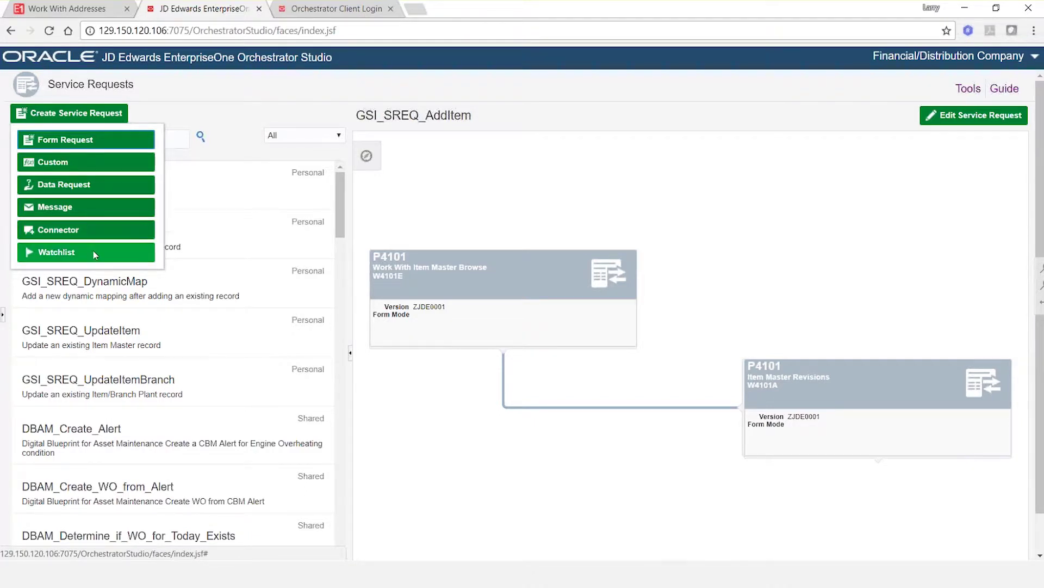
{"action": "left_click", "coordinate": [69, 140]}
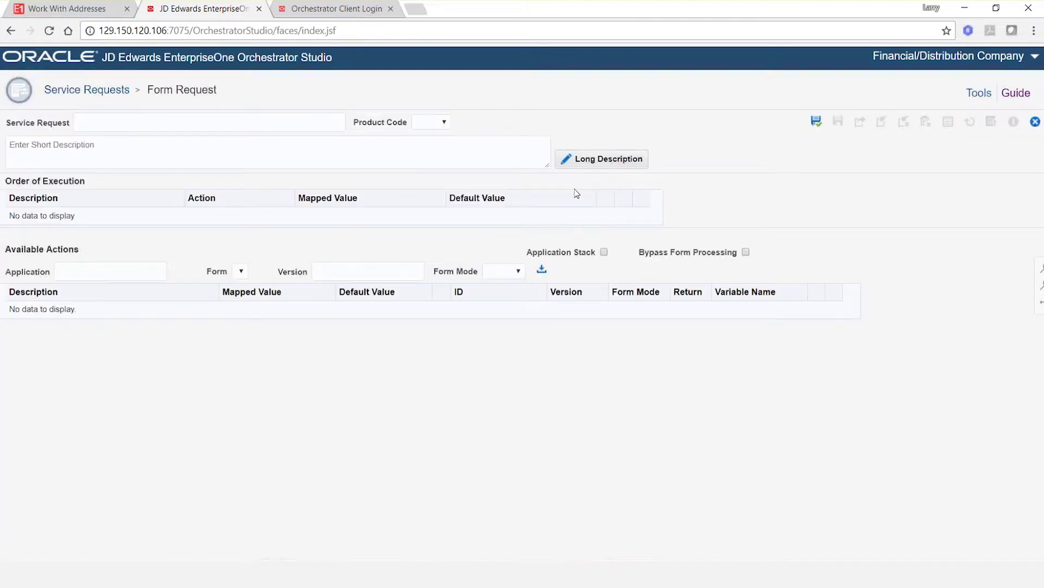
Step: Name the service request GSI_Adress_Demo, describe it as "Create a new address book record", and save it
{"action": "left_click", "coordinate": [124, 119]}
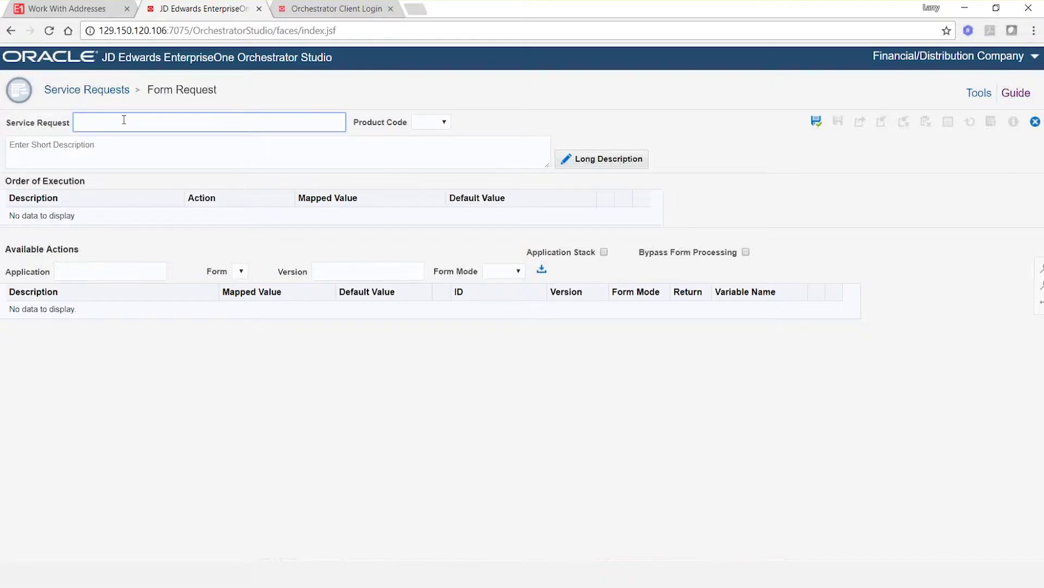
{"action": "type", "text": "GSI_"}
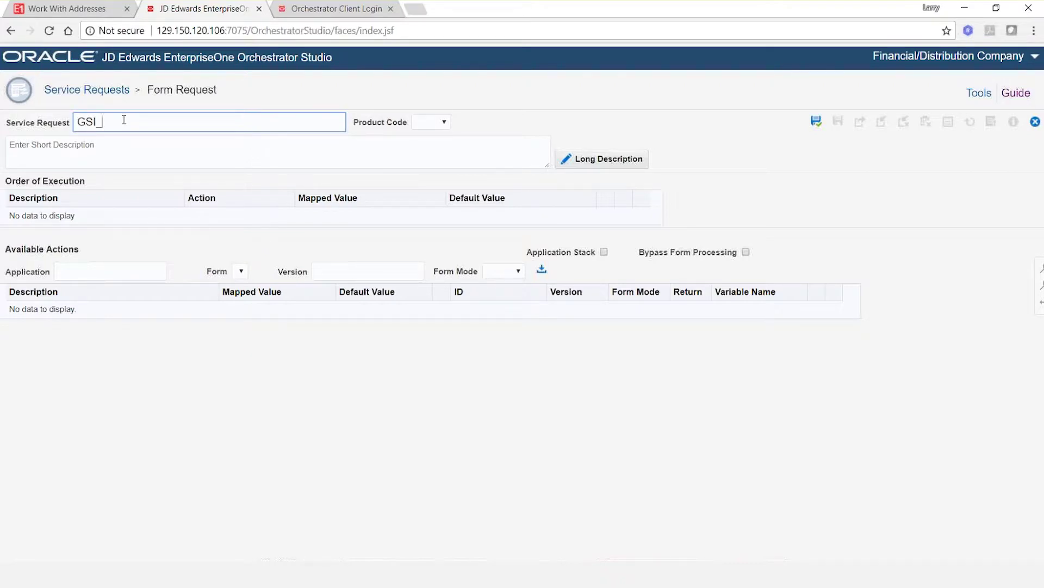
{"action": "type", "text": "Adress_Demo"}
{"action": "left_click", "coordinate": [233, 146]}
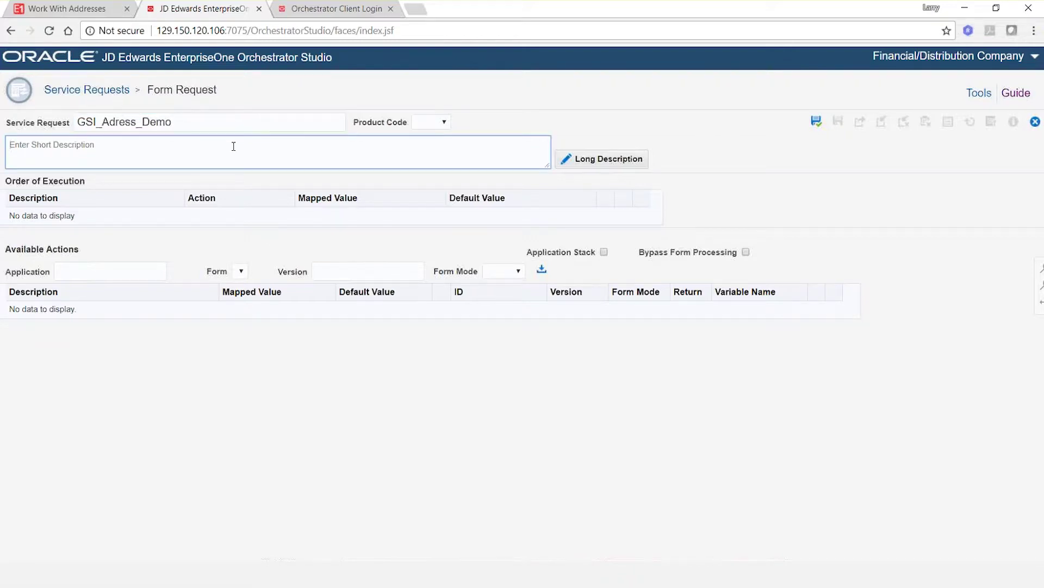
{"action": "type", "text": "Create a new address book record"}
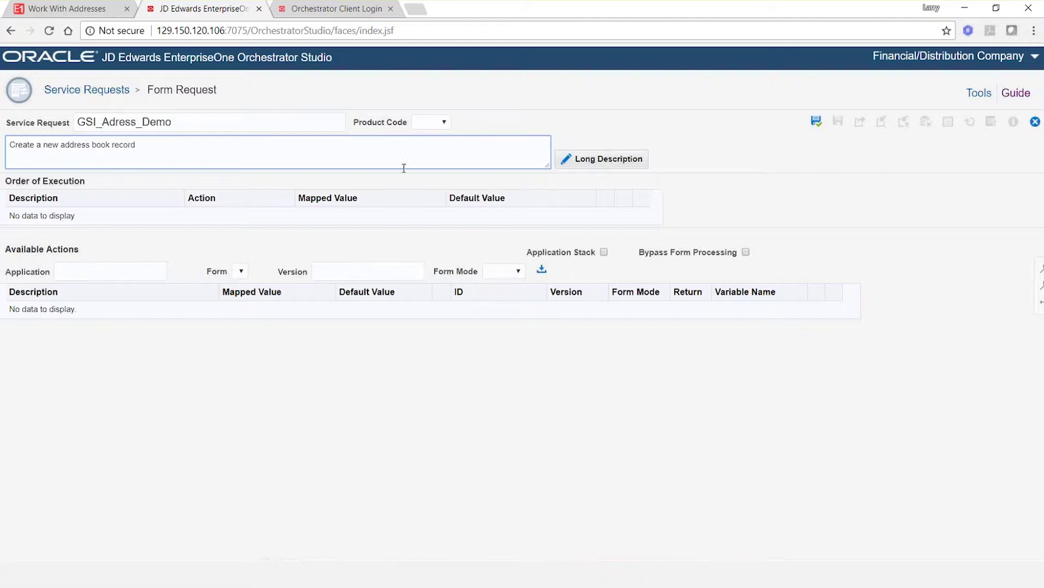
{"action": "left_click", "coordinate": [817, 124]}
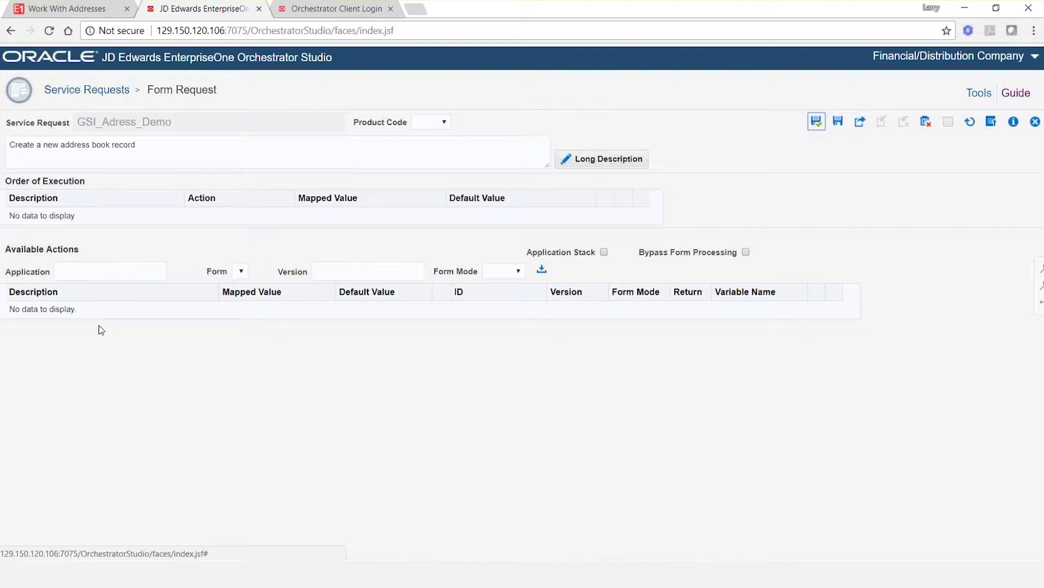
Step: Set the form request's application to P01012 and list the forms available for it
{"action": "left_click", "coordinate": [78, 274]}
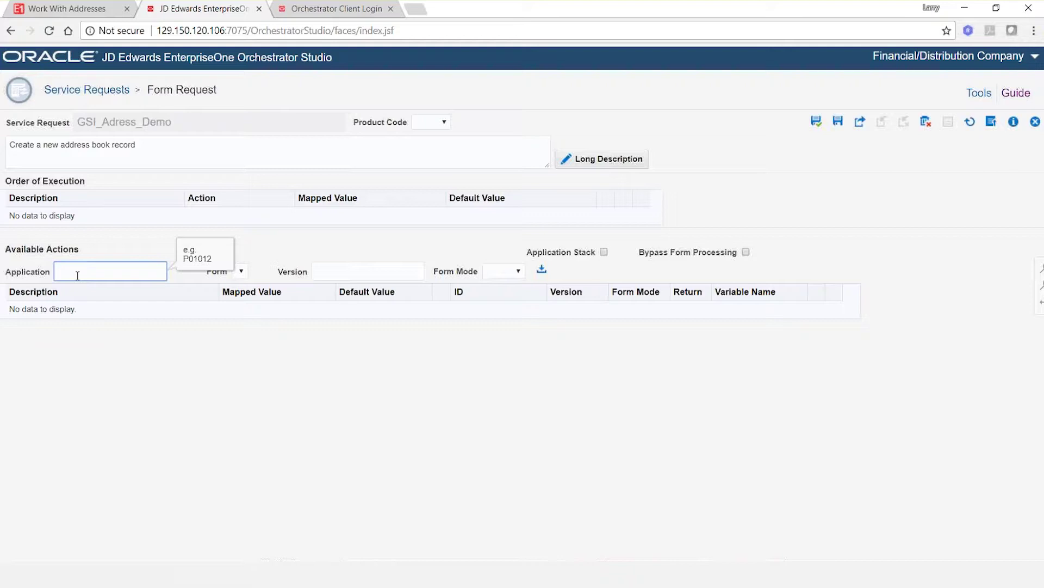
{"action": "type", "text": "P012012"}
{"action": "left_click", "coordinate": [238, 273]}
{"action": "left_click", "coordinate": [254, 276]}
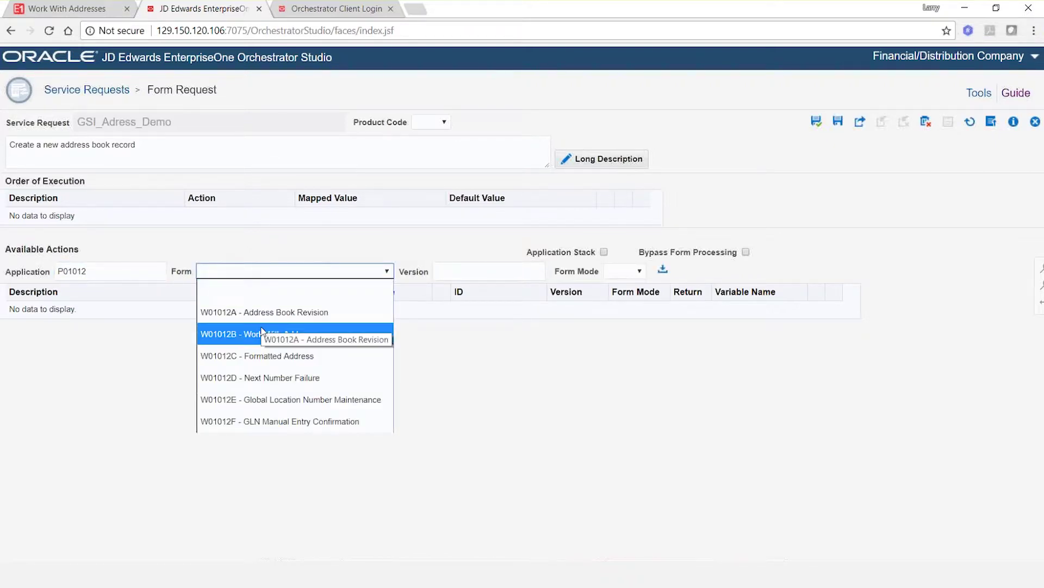
Step: Recheck the form ID of Work With Addresses in EnterpriseOne's About information and return to Orchestrator Studio
{"action": "left_click", "coordinate": [45, 8]}
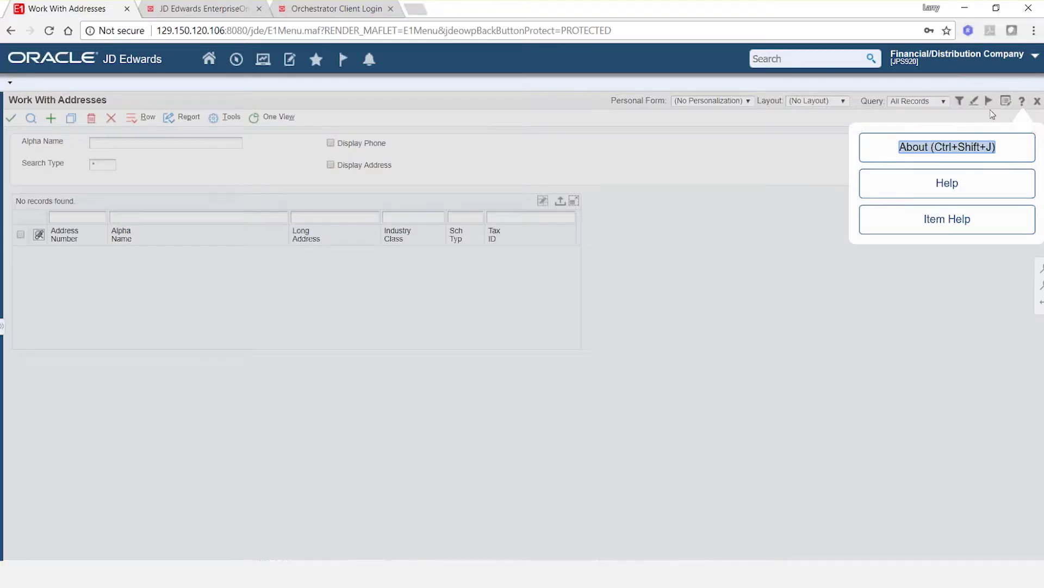
{"action": "left_click", "coordinate": [928, 156]}
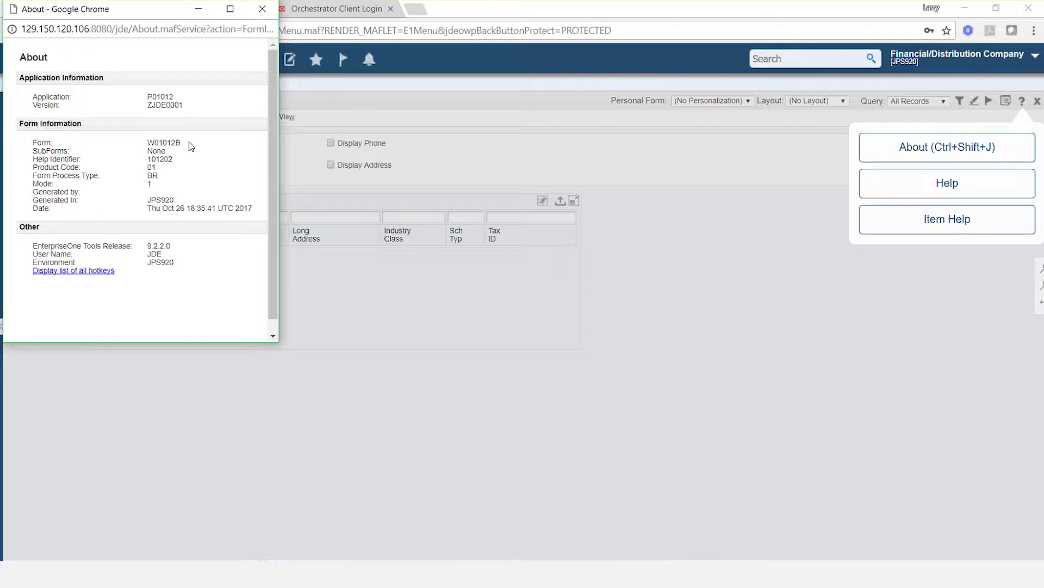
{"action": "left_click", "coordinate": [260, 11]}
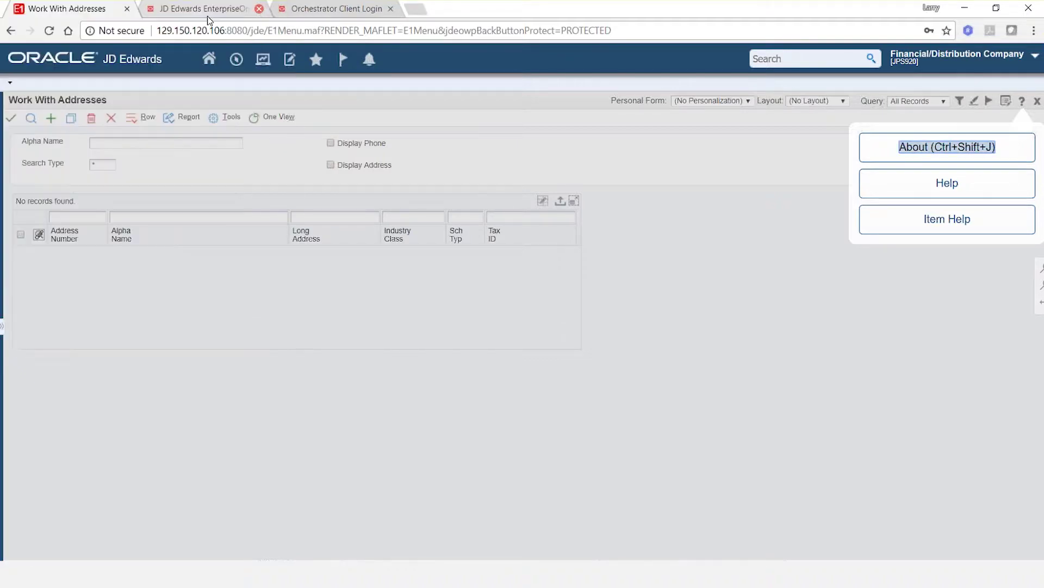
{"action": "left_click", "coordinate": [207, 12]}
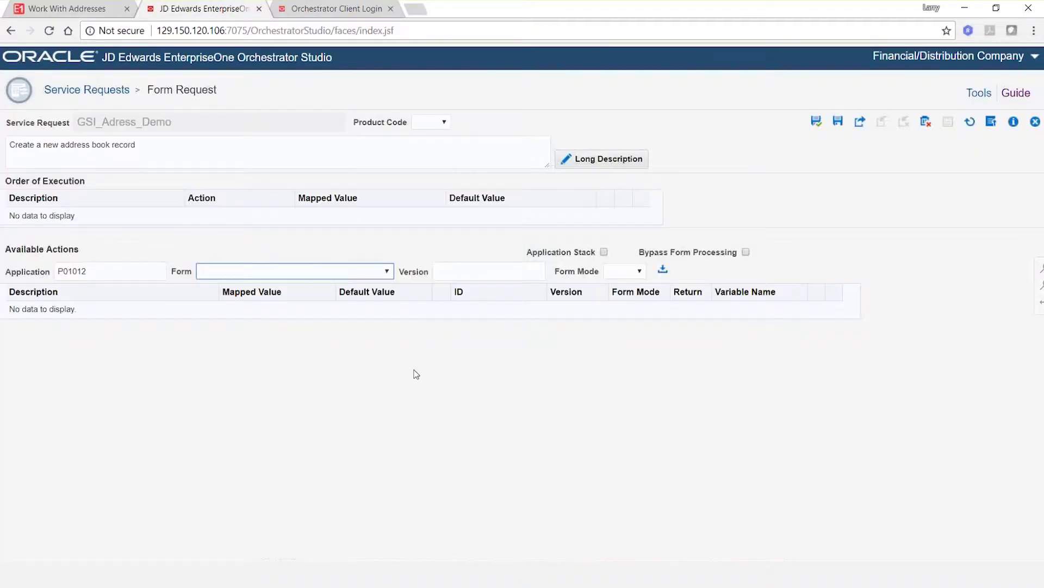
Step: Choose form W01012B - Work With Addresses with version ZJDE0001 and load its available actions
{"action": "left_click", "coordinate": [387, 271]}
{"action": "left_click", "coordinate": [304, 332]}
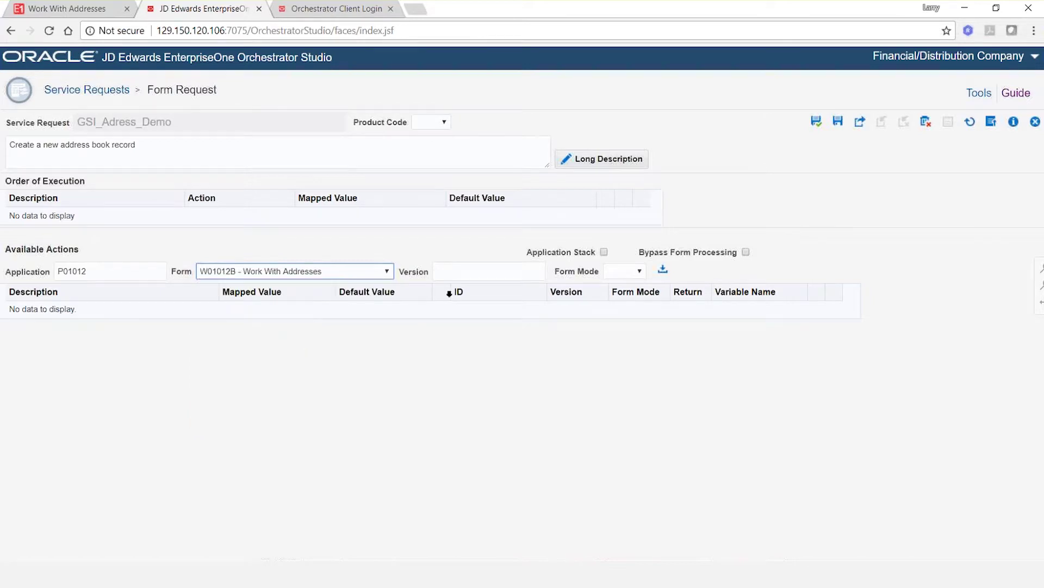
{"action": "left_click", "coordinate": [496, 274]}
{"action": "type", "text": "ZJDE"}
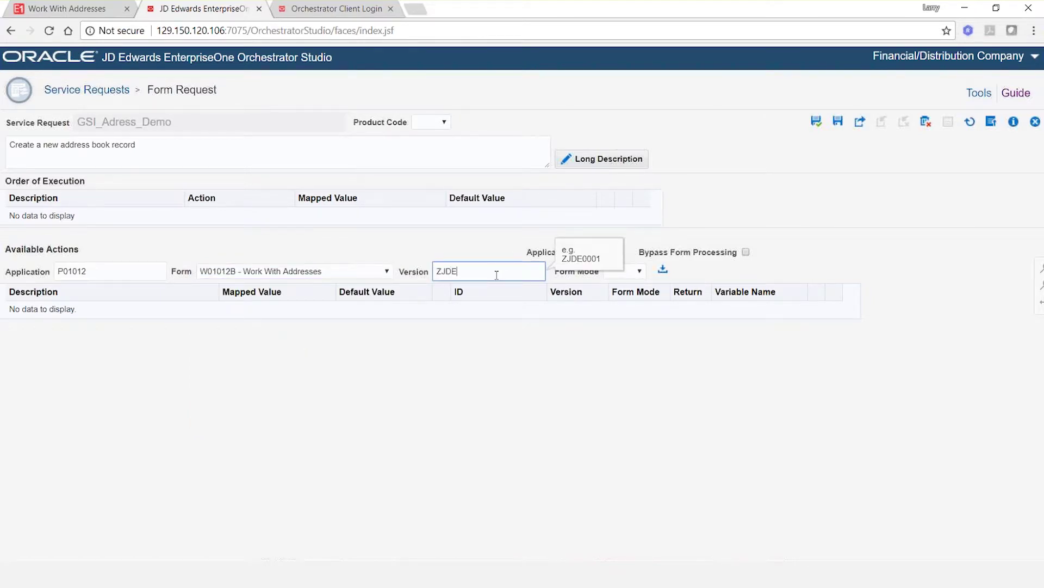
{"action": "type", "text": "0001"}
{"action": "left_click", "coordinate": [592, 344]}
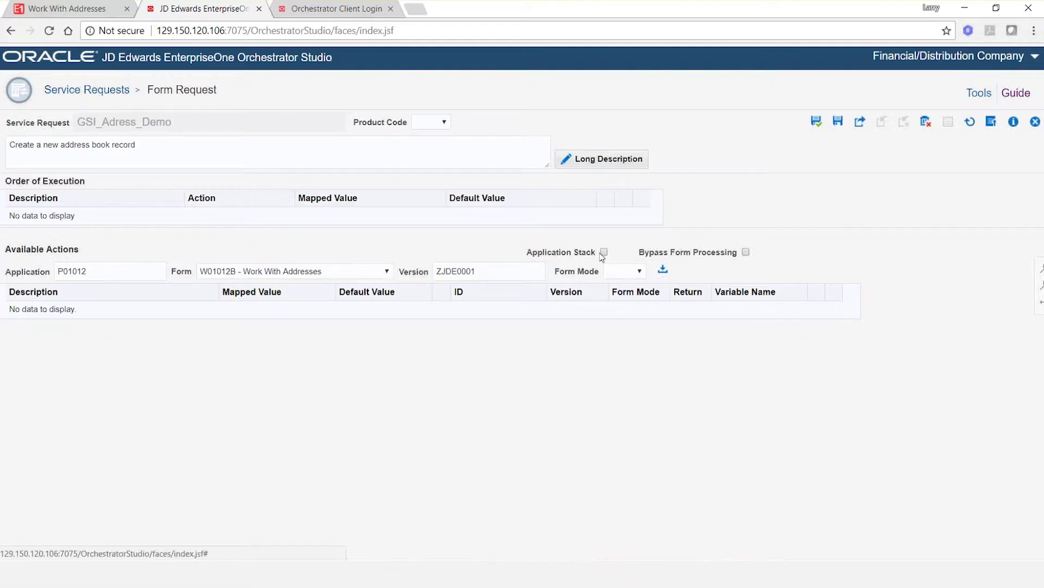
{"action": "left_click", "coordinate": [664, 272]}
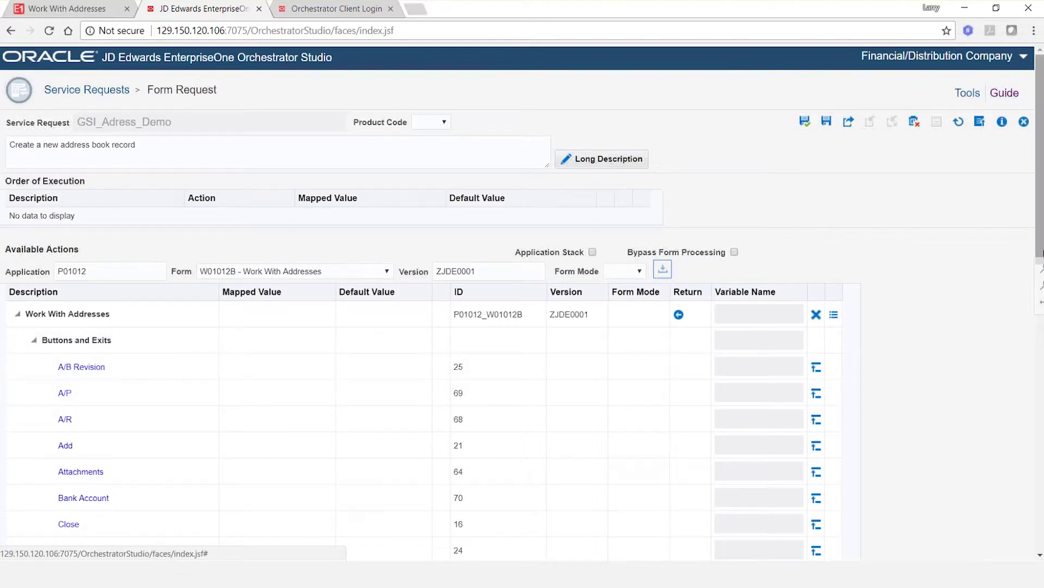
Step: Compare the loaded Buttons and Exits list with the Row exits of Work With Addresses in EnterpriseOne
{"action": "left_click_drag", "start_coordinate": [1043, 254], "coordinate": [1037, 311]}
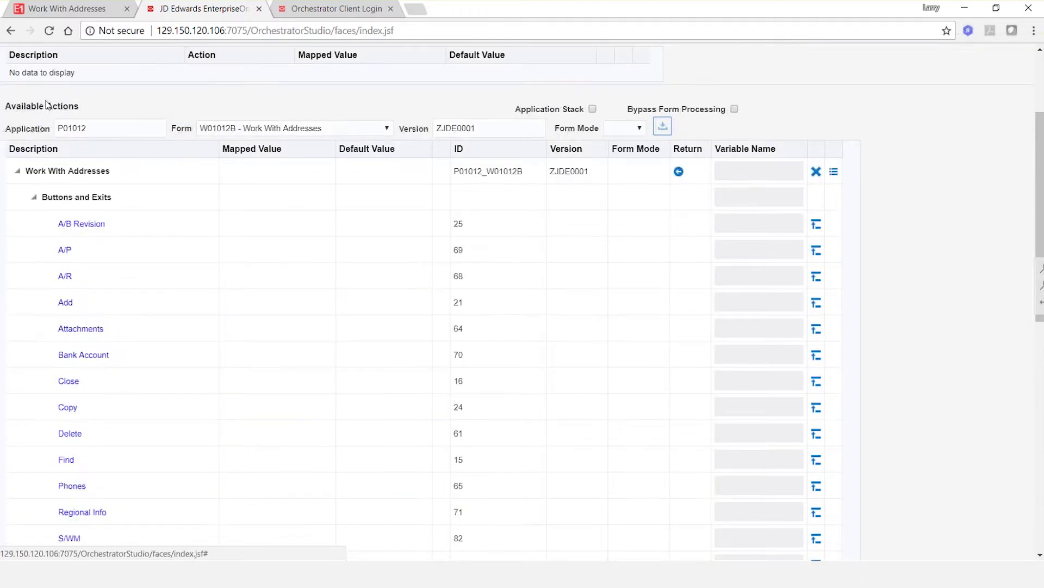
{"action": "left_click", "coordinate": [60, 9]}
{"action": "left_click", "coordinate": [327, 257]}
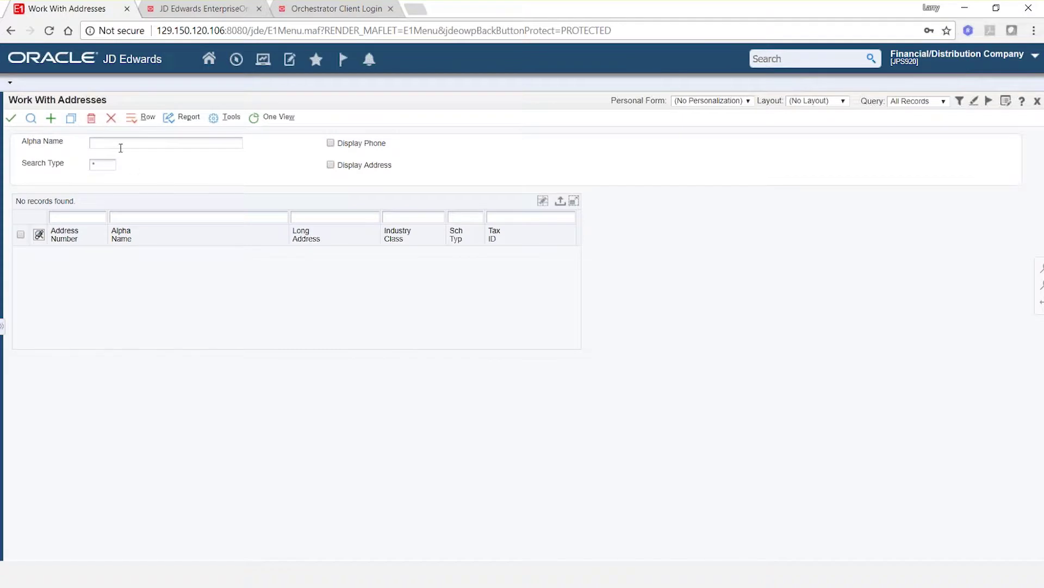
{"action": "left_click", "coordinate": [138, 126]}
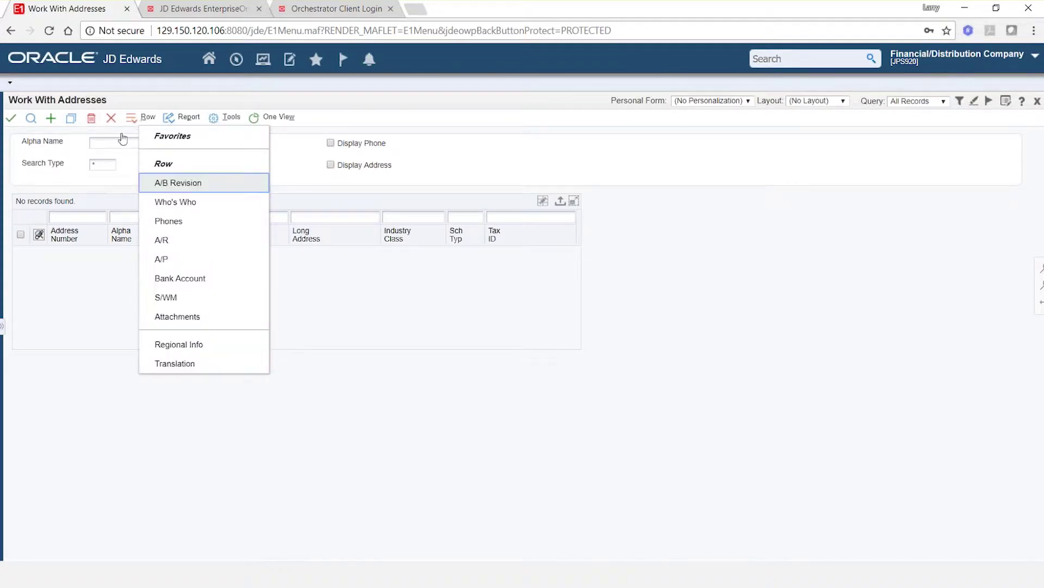
{"action": "left_click", "coordinate": [87, 261]}
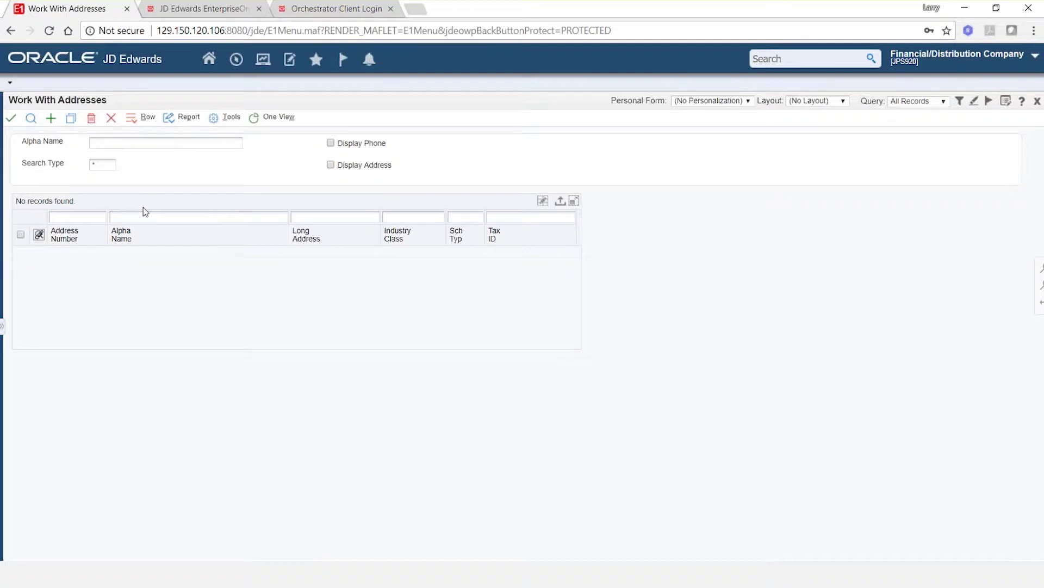
{"action": "left_click", "coordinate": [197, 8]}
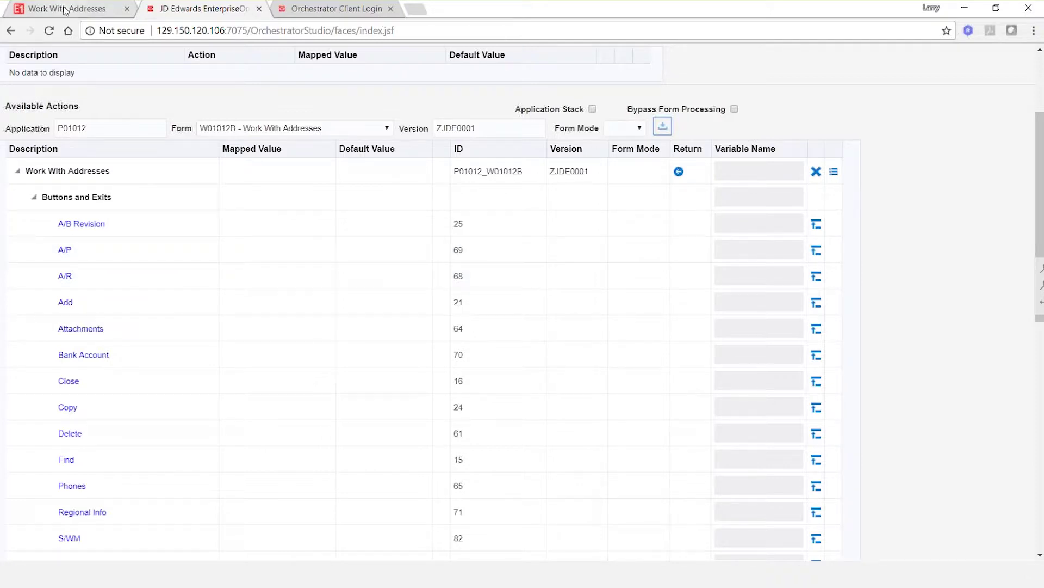
Step: Add a record from Work With Addresses in EnterpriseOne to view the blank Address Book Revision form, and return to Orchestrator Studio
{"action": "left_click", "coordinate": [64, 10]}
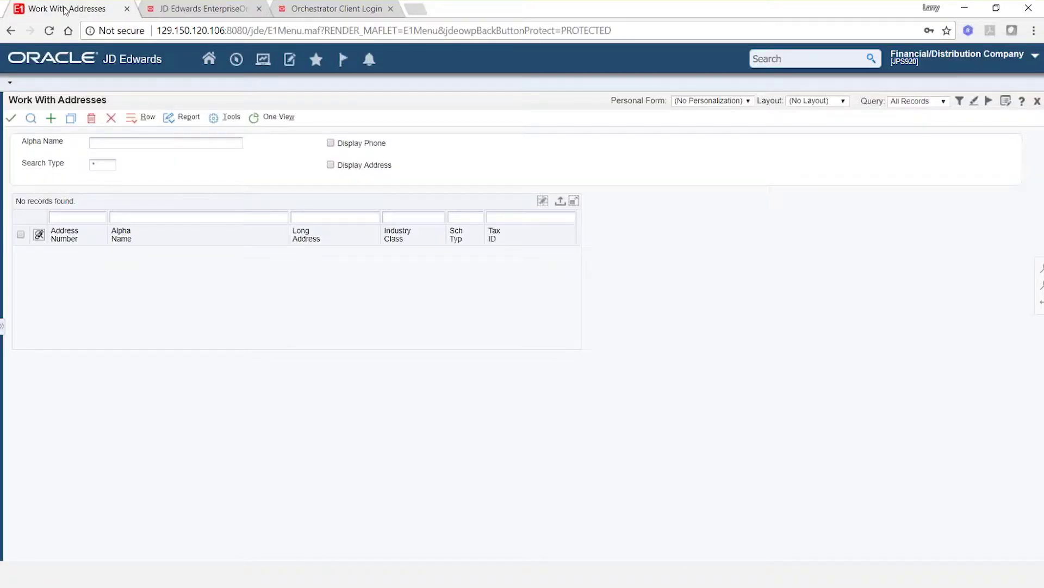
{"action": "left_click", "coordinate": [51, 118]}
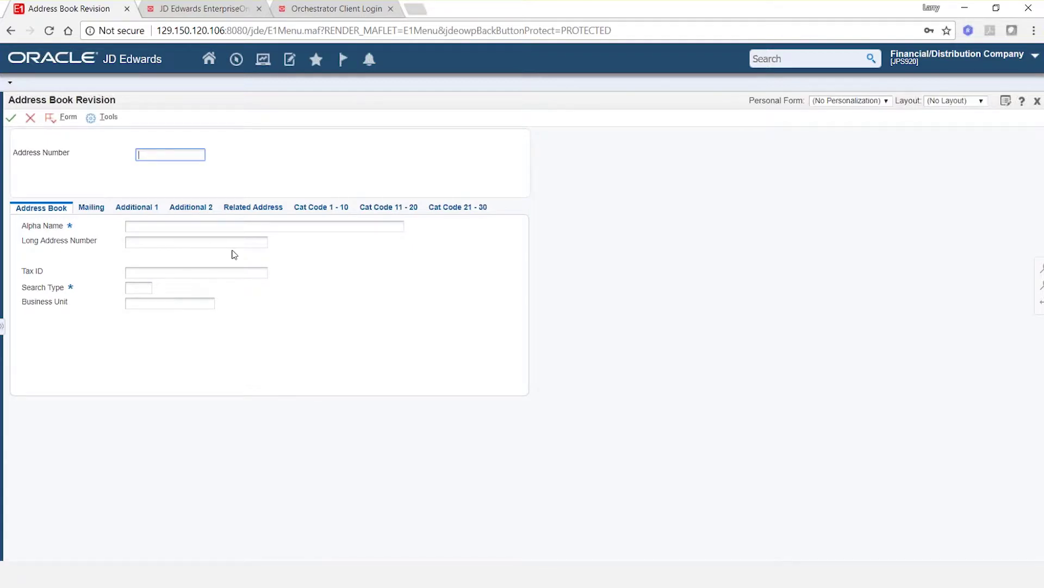
{"action": "left_click", "coordinate": [191, 8]}
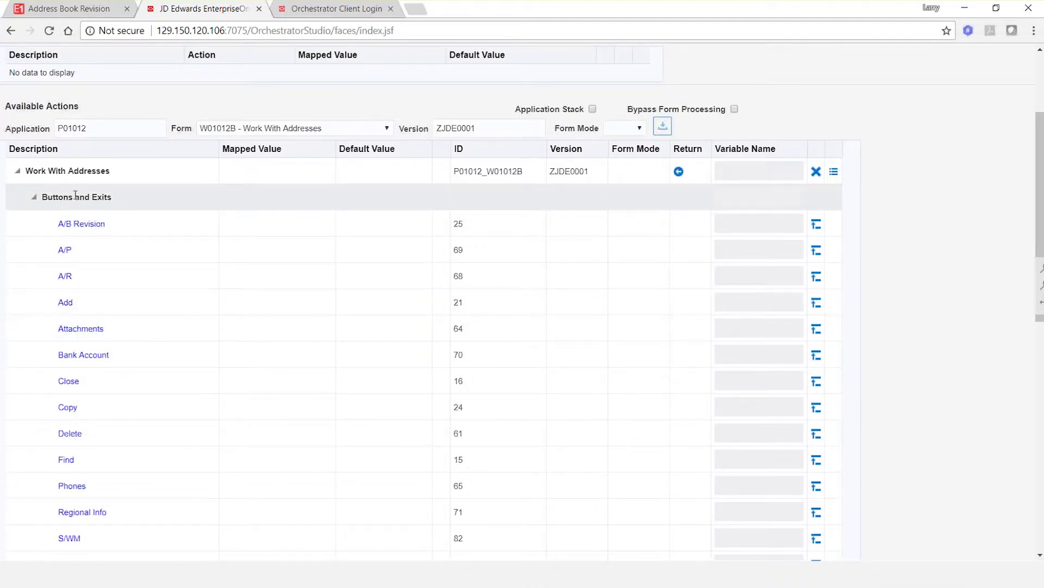
Step: Add the Add button of Work With Addresses to the order of execution and collapse that form's action list
{"action": "left_click", "coordinate": [816, 304]}
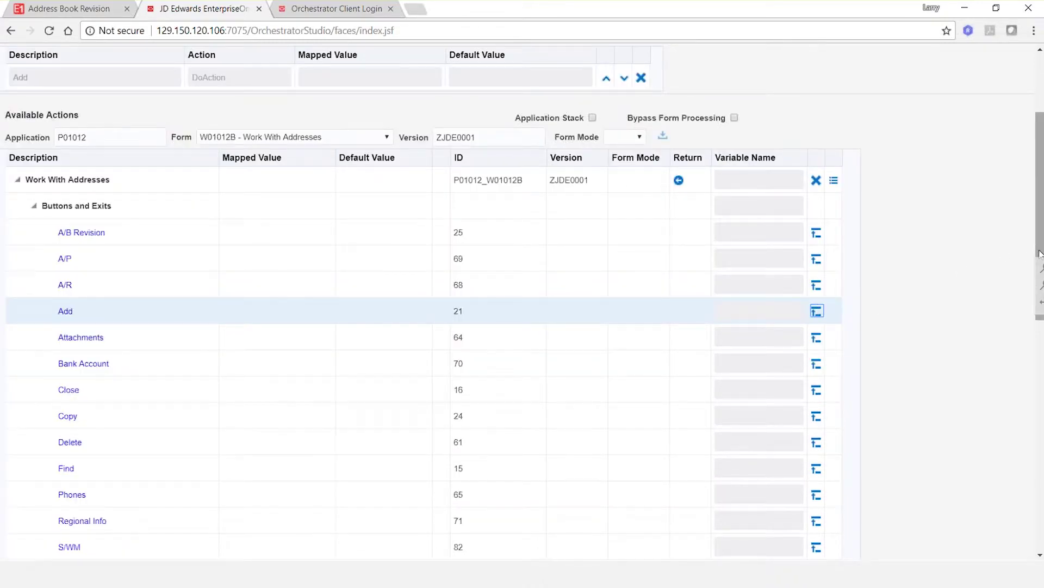
{"action": "scroll", "coordinate": [1039, 253], "scroll_direction": "up", "scroll_amount": 2}
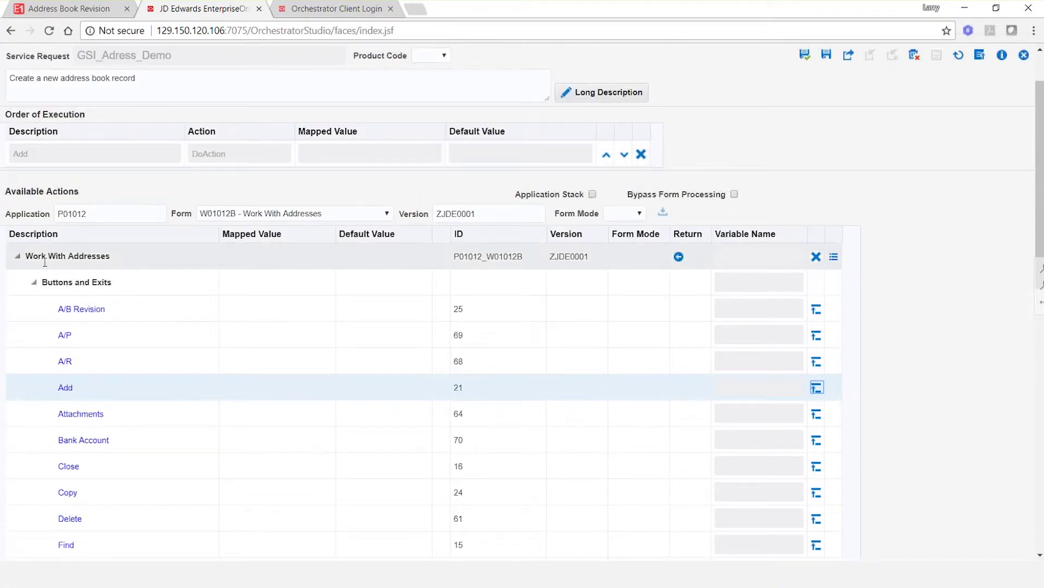
{"action": "left_click", "coordinate": [19, 261]}
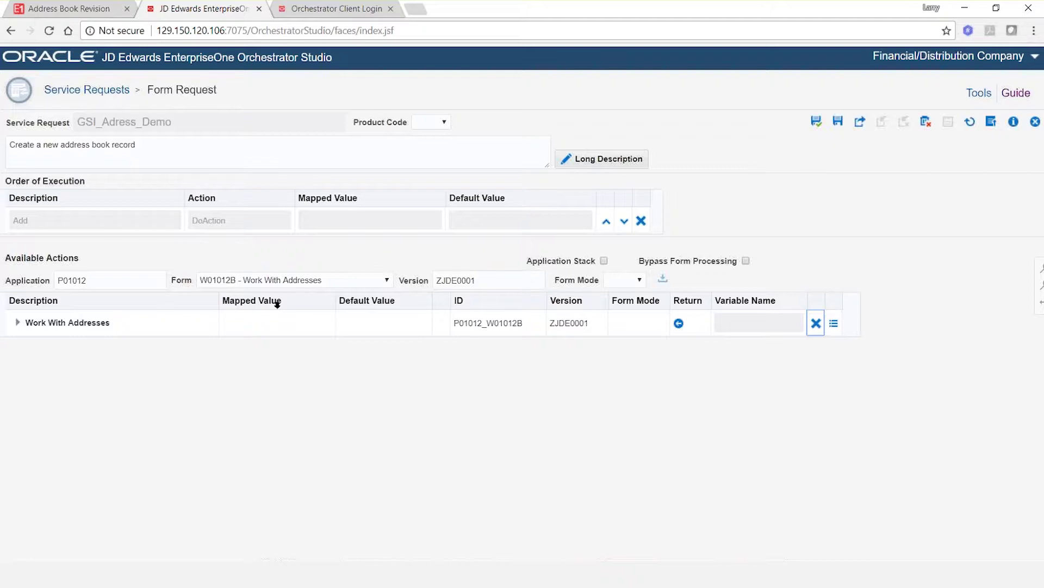
Step: Check the form ID of Address Book Revision in EnterpriseOne's About information and return to Orchestrator Studio
{"action": "left_click", "coordinate": [91, 11]}
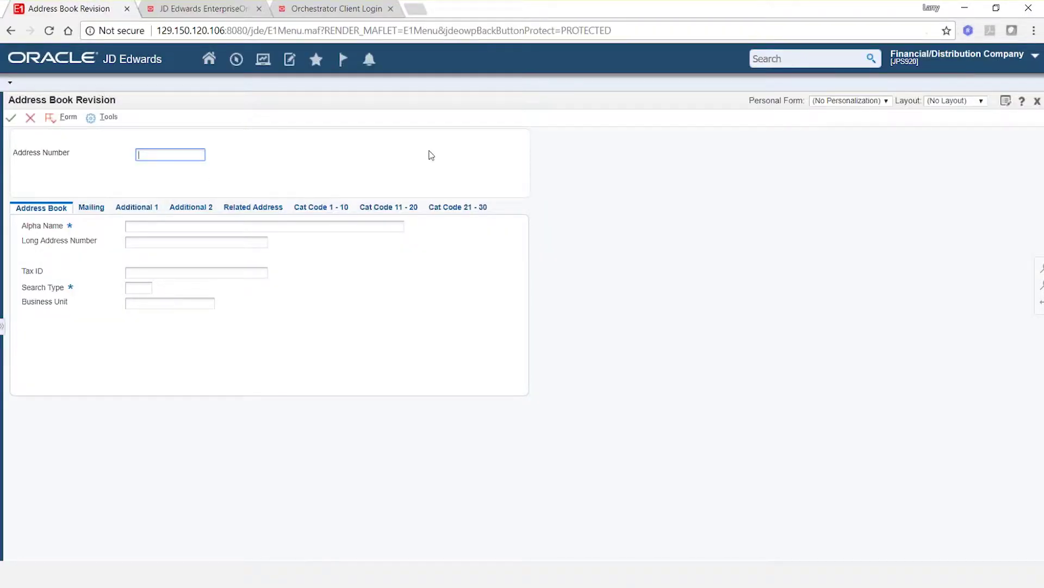
{"action": "left_click", "coordinate": [1022, 105]}
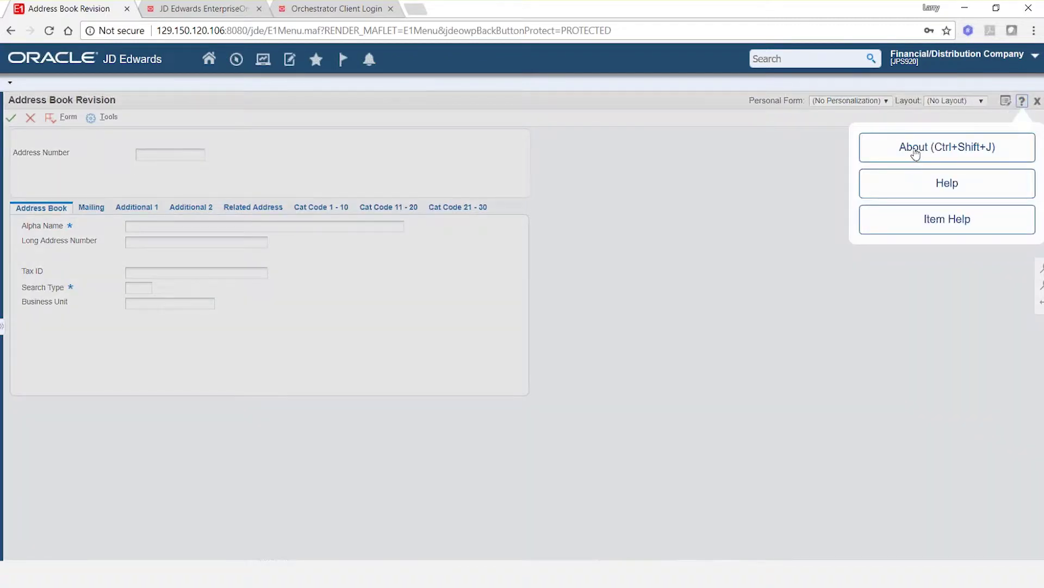
{"action": "left_click", "coordinate": [914, 150]}
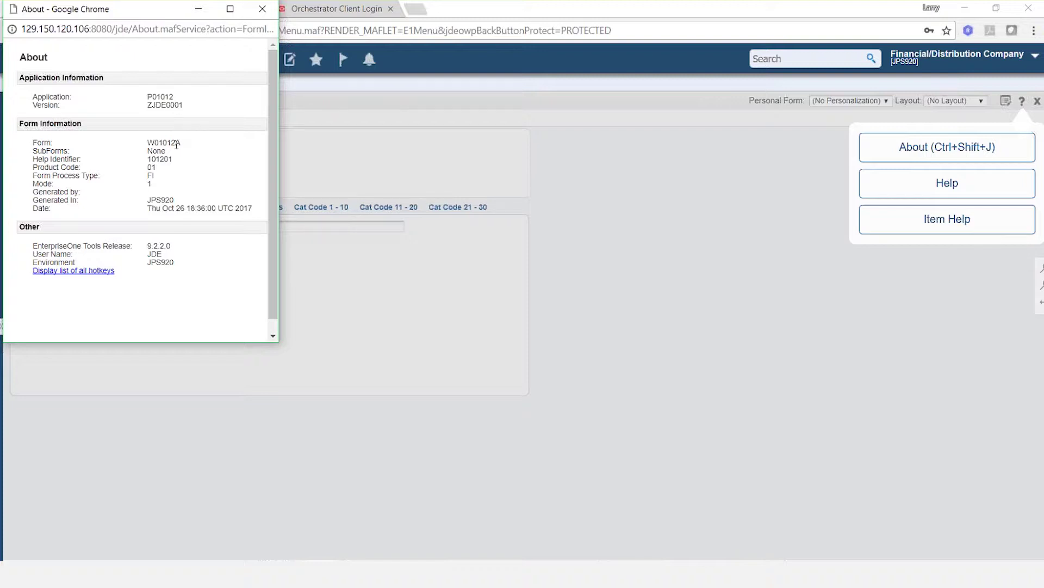
{"action": "left_click", "coordinate": [263, 9]}
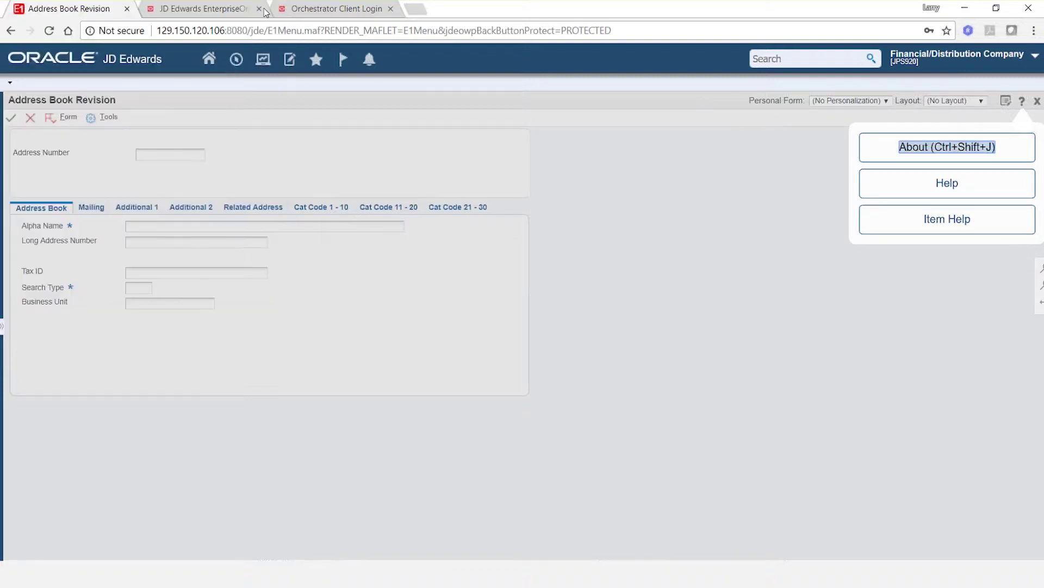
{"action": "left_click", "coordinate": [187, 8]}
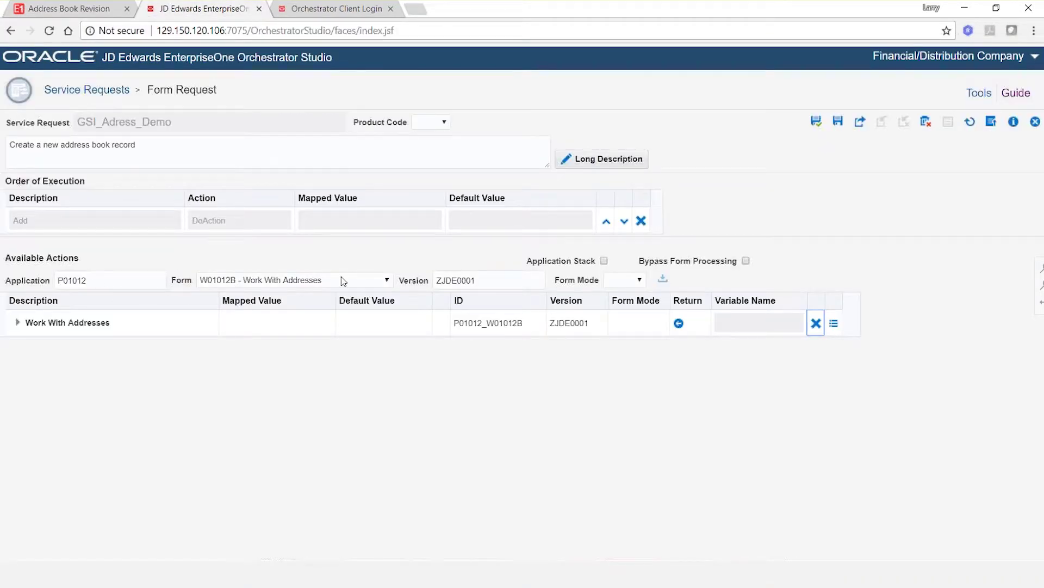
Step: Choose form W01012A - Address Book Revision and enable Application Stack and Bypass Form Processing
{"action": "left_click", "coordinate": [384, 282]}
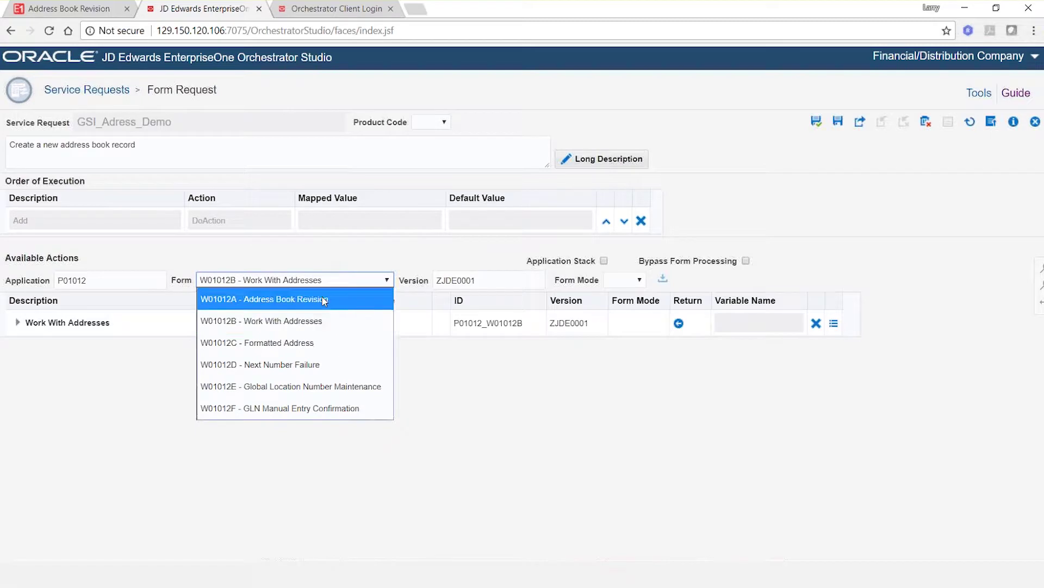
{"action": "left_click", "coordinate": [322, 297]}
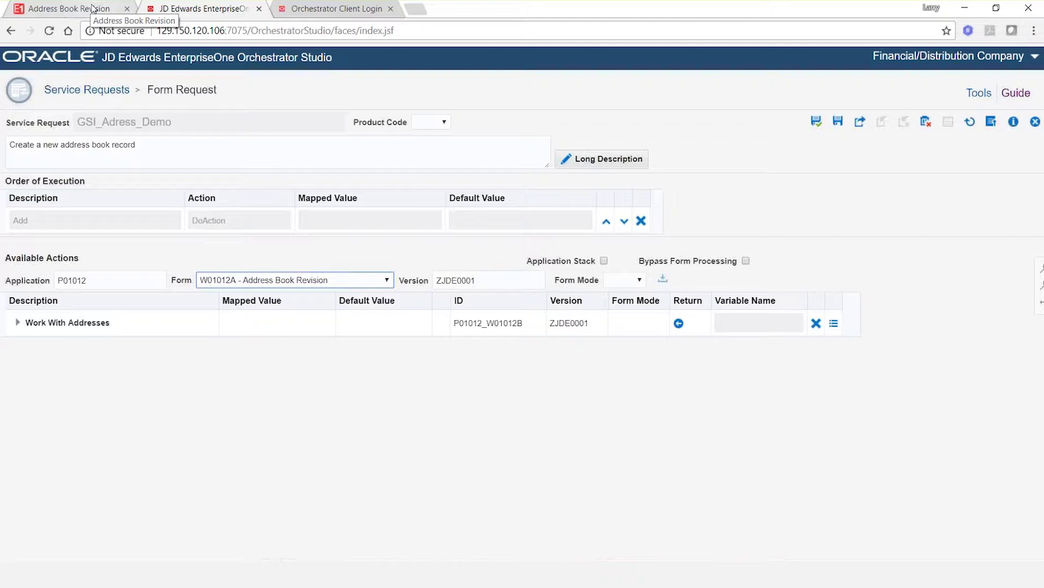
{"action": "left_click", "coordinate": [605, 262]}
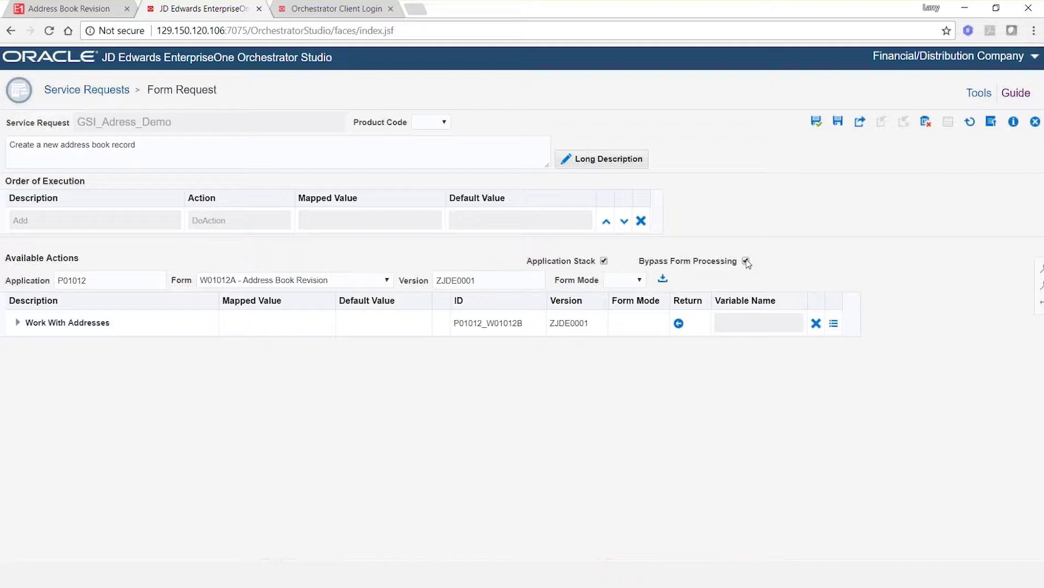
Step: Review the available Form Mode options, leaving the mode blank
{"action": "left_click", "coordinate": [641, 280]}
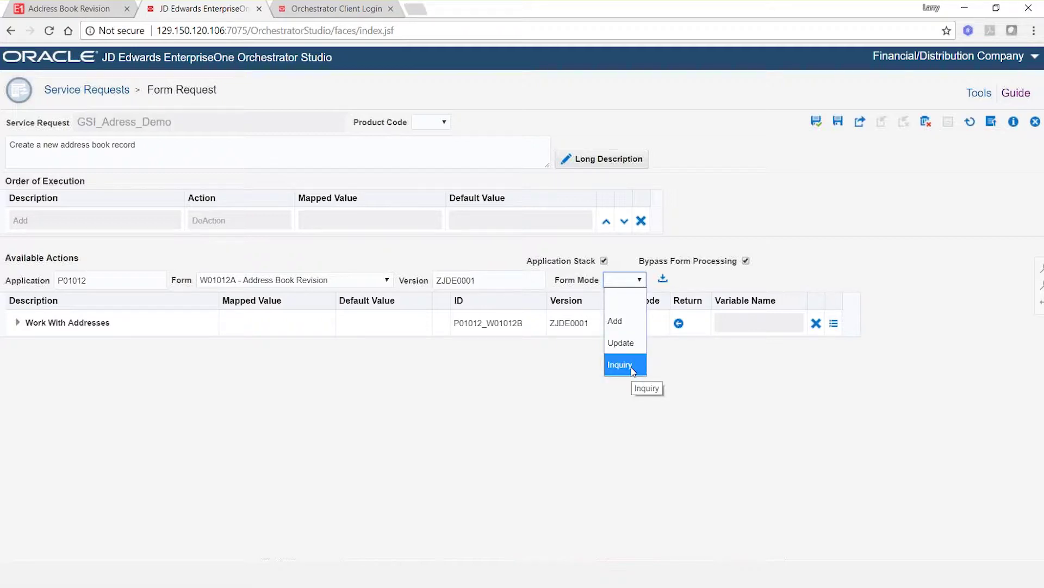
{"action": "left_click", "coordinate": [626, 301]}
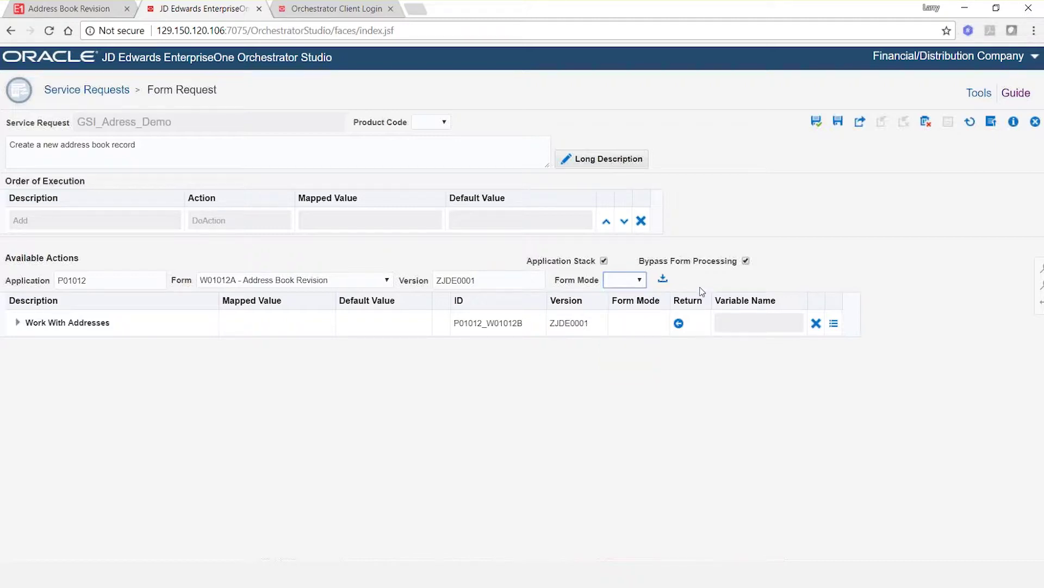
{"action": "left_click", "coordinate": [642, 281]}
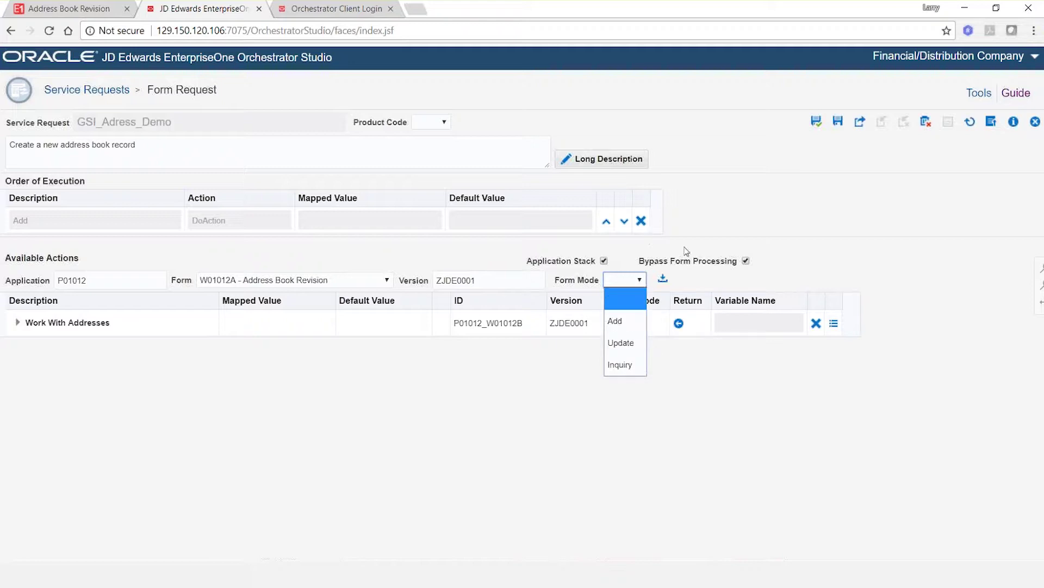
{"action": "left_click", "coordinate": [727, 289]}
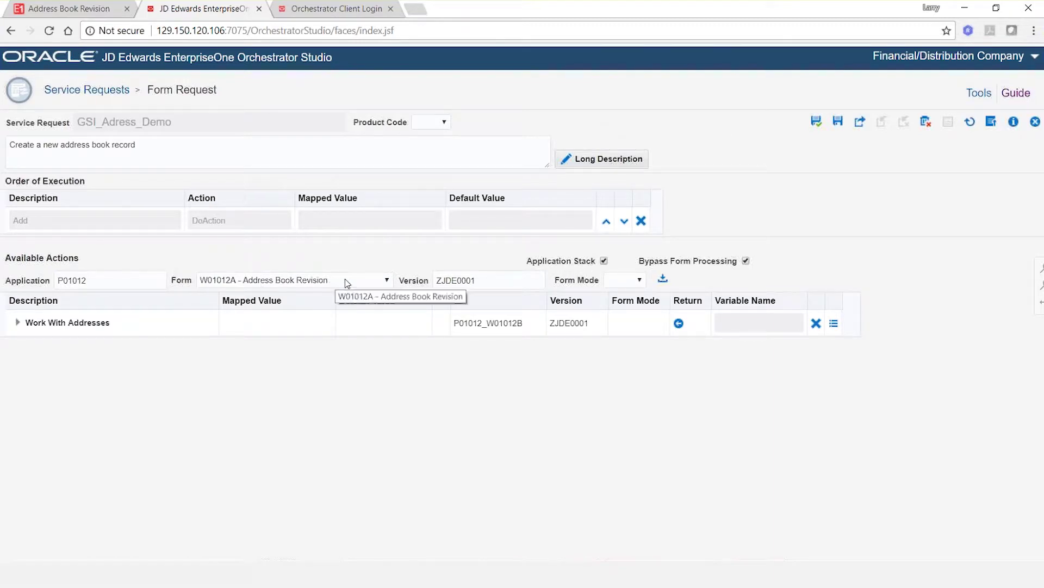
Step: Load the available actions of Address Book Revision and expand its field list
{"action": "left_click", "coordinate": [663, 281]}
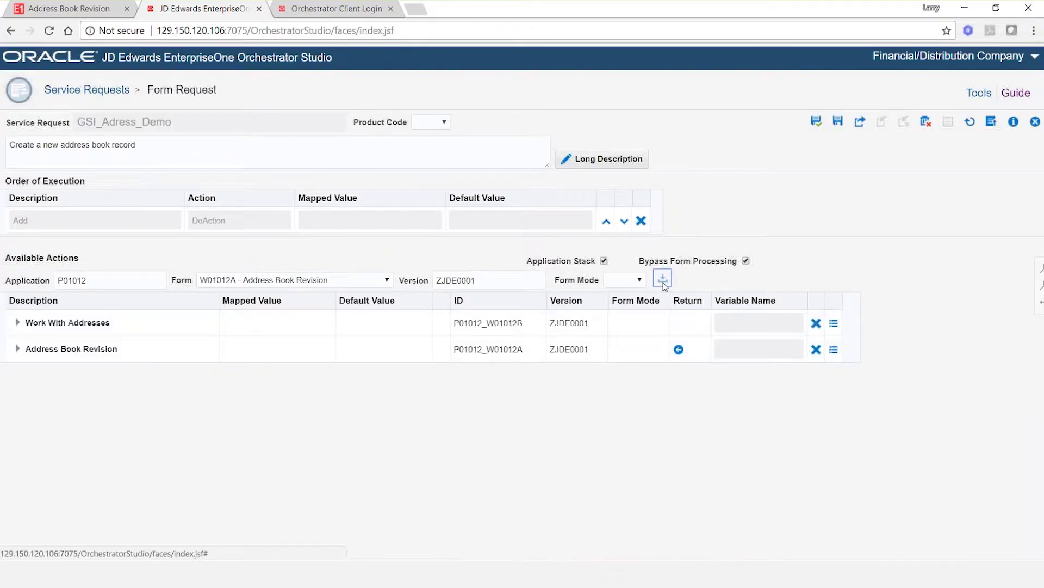
{"action": "left_click", "coordinate": [19, 351]}
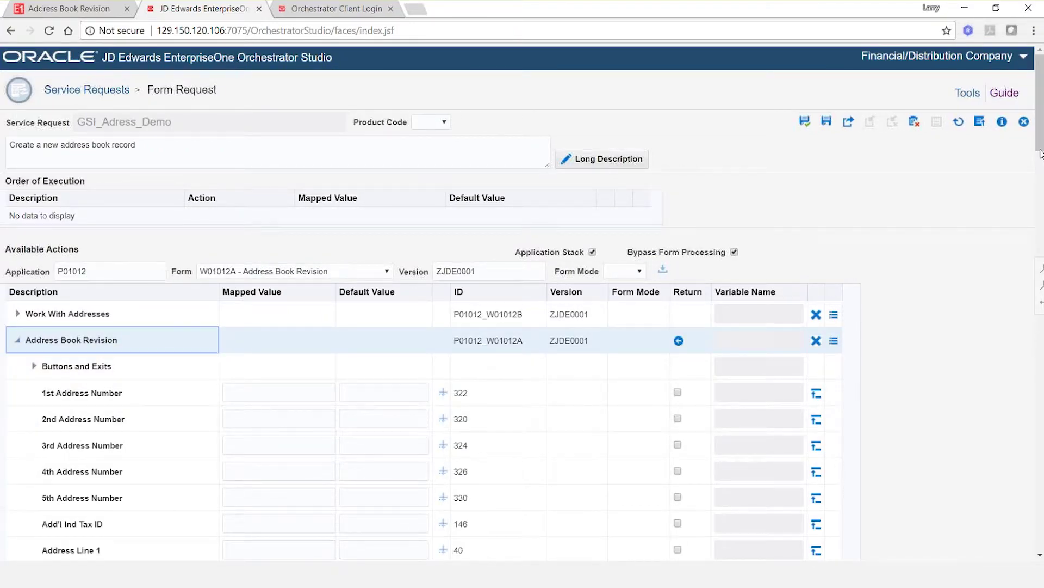
{"action": "left_click_drag", "start_coordinate": [1040, 145], "coordinate": [1040, 158]}
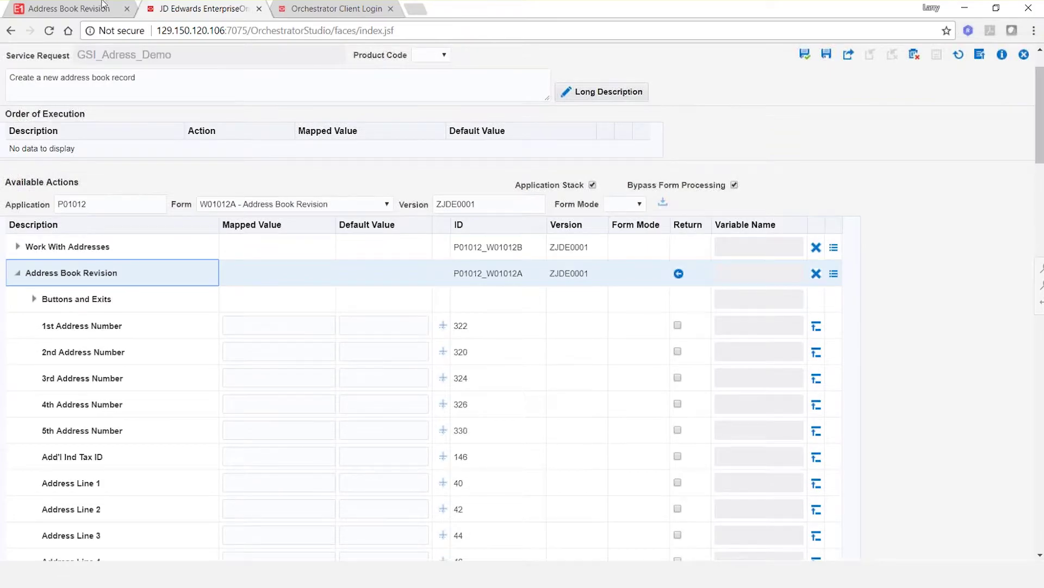
Step: Examine the required Alpha Name and Search Type fields on Address Book Revision in EnterpriseOne, and return to Orchestrator Studio
{"action": "left_click", "coordinate": [69, 8]}
{"action": "left_click", "coordinate": [176, 299]}
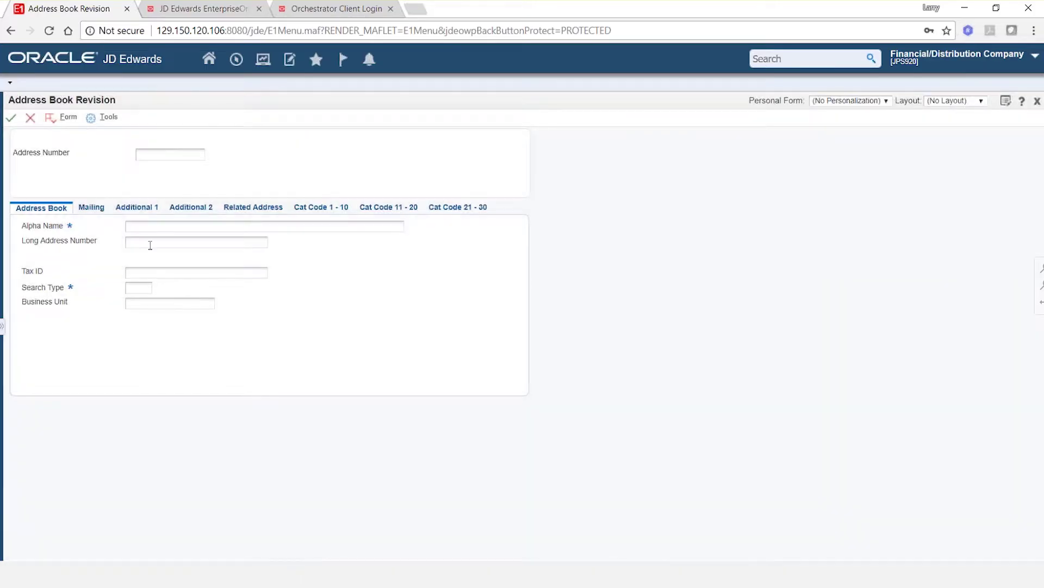
{"action": "left_click", "coordinate": [139, 288]}
{"action": "left_click", "coordinate": [143, 226]}
{"action": "left_click", "coordinate": [139, 287]}
{"action": "left_click", "coordinate": [197, 10]}
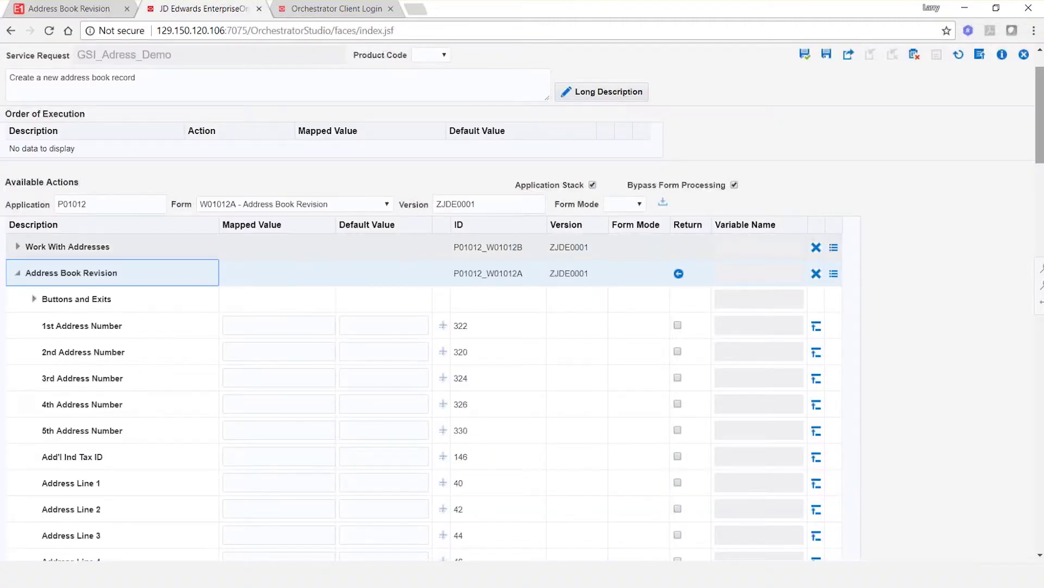
Step: Set the mapped value of the Alpha Name field to Alpha Name and add it to the order of execution
{"action": "left_click_drag", "start_coordinate": [1039, 131], "coordinate": [1039, 213]}
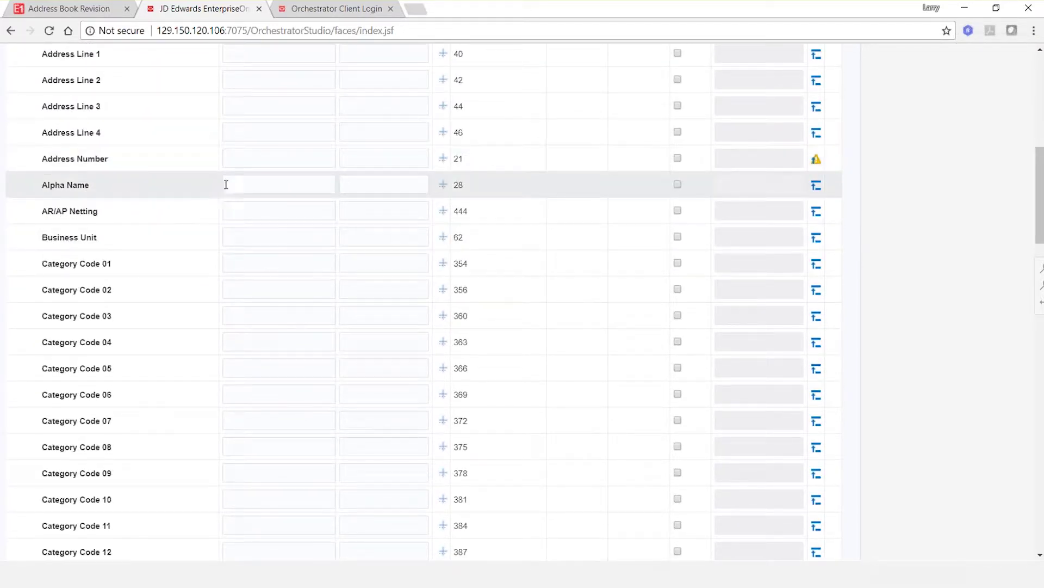
{"action": "left_click", "coordinate": [248, 187]}
{"action": "type", "text": "AlphaName"}
{"action": "left_click", "coordinate": [248, 185]}
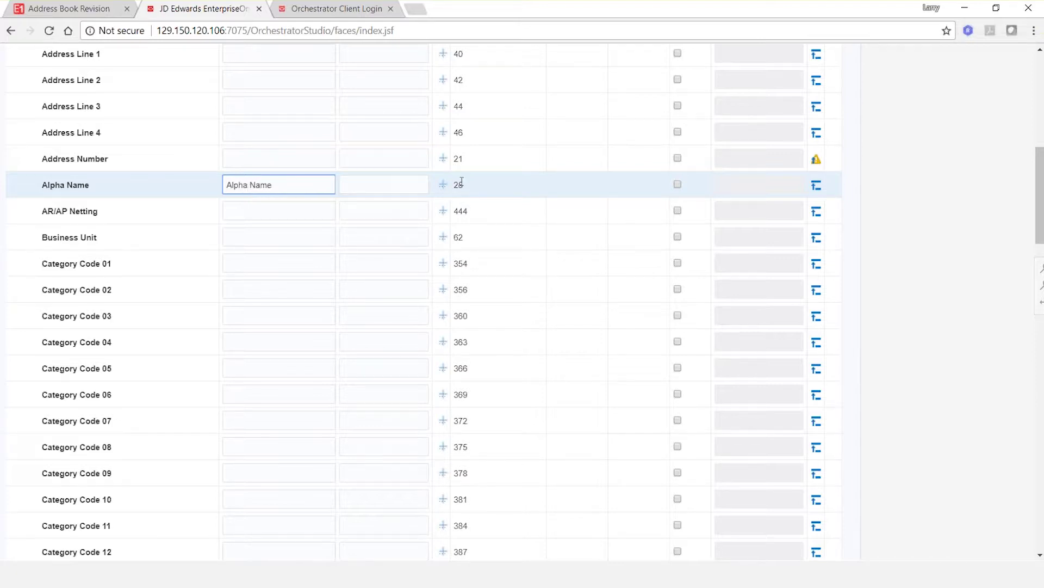
{"action": "left_click", "coordinate": [817, 188]}
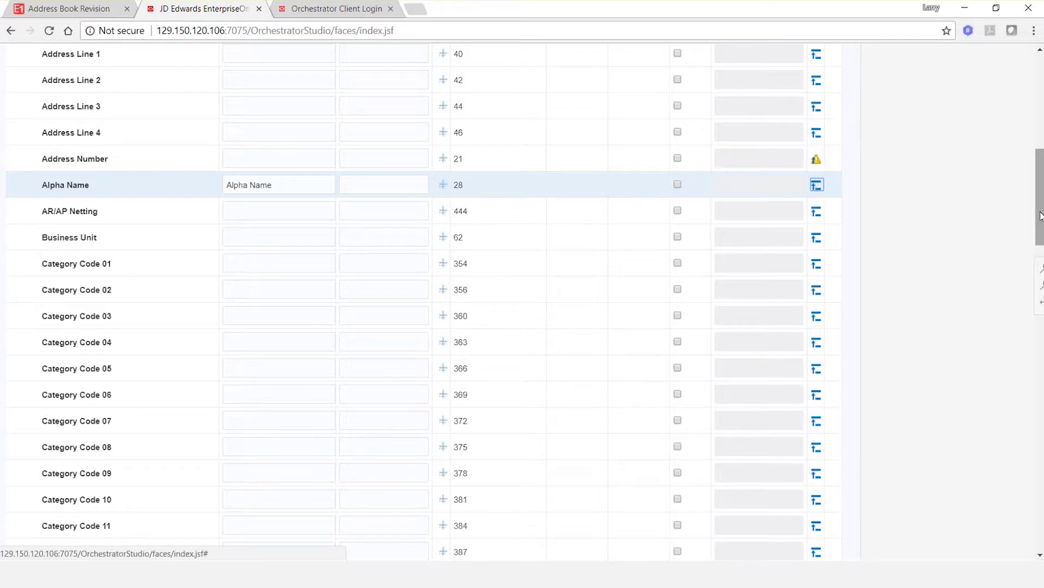
Step: Set the mapped value of the Search Type field to Search Type and add it to the order of execution
{"action": "left_click_drag", "start_coordinate": [1040, 216], "coordinate": [1029, 299]}
{"action": "scroll", "coordinate": [1014, 345], "scroll_direction": "down", "scroll_amount": 5}
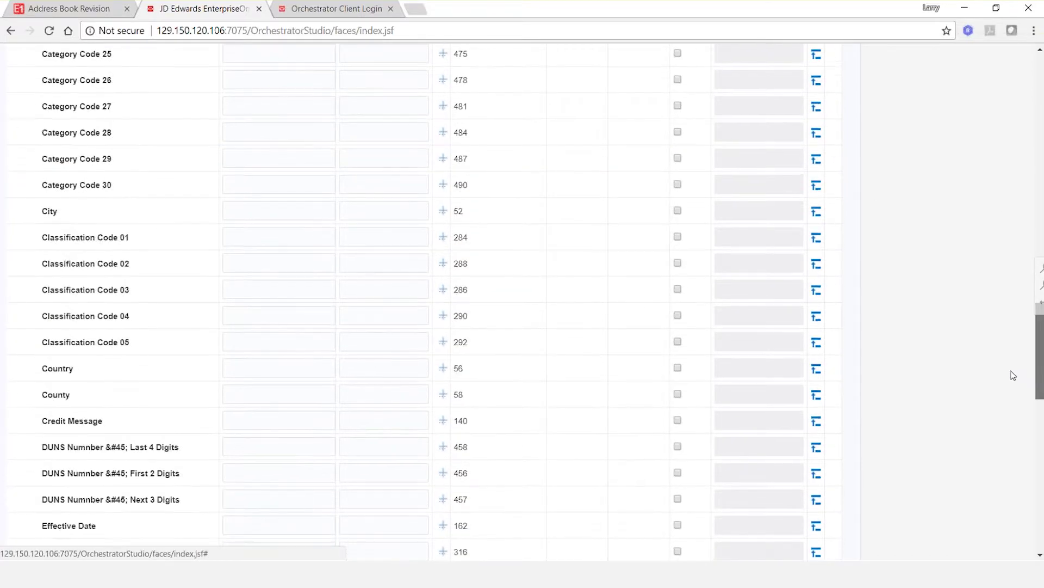
{"action": "scroll", "coordinate": [1003, 416], "scroll_direction": "down", "scroll_amount": 8}
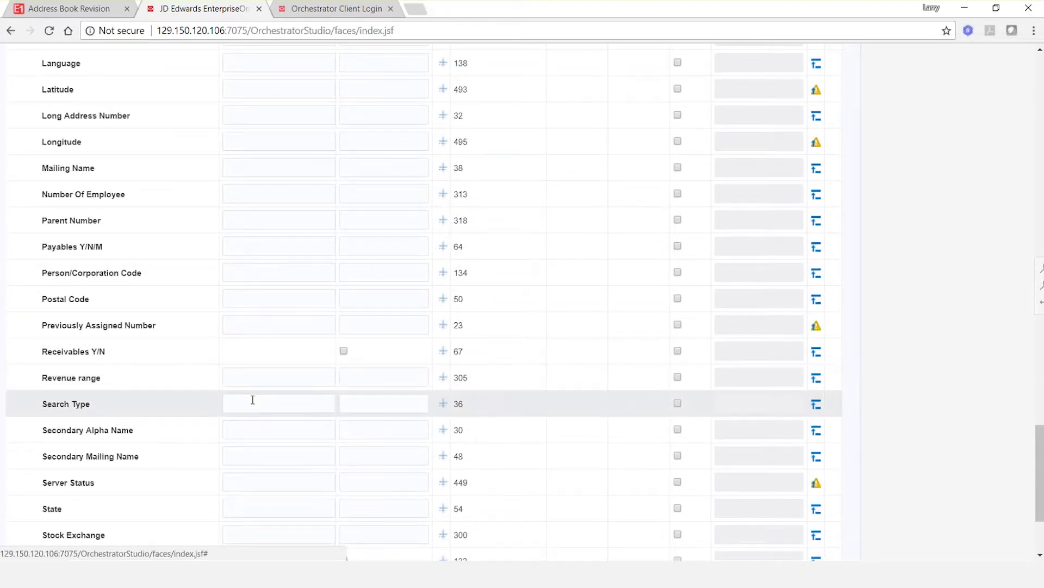
{"action": "left_click", "coordinate": [253, 400]}
{"action": "type", "text": "Search"}
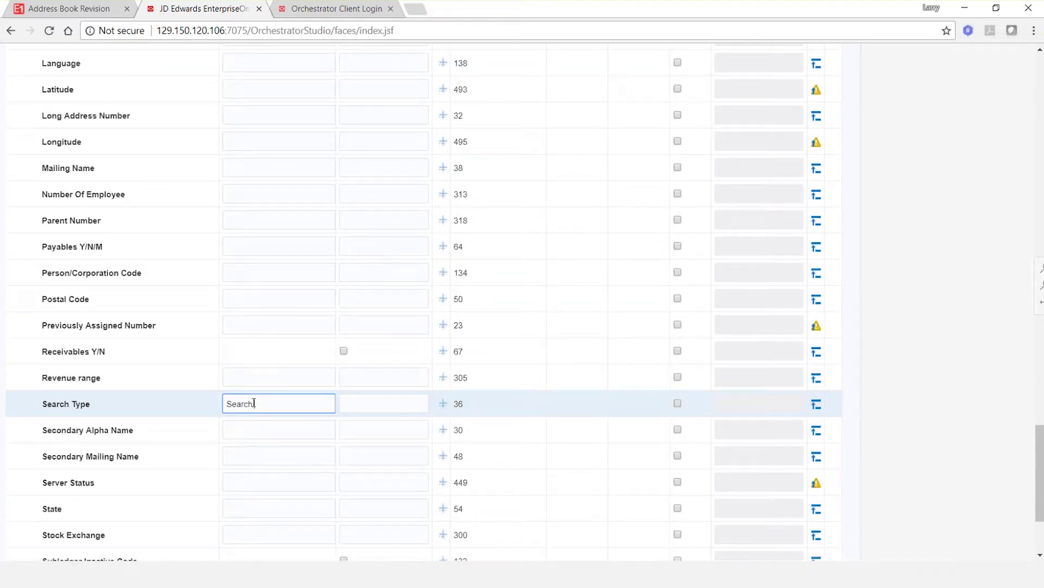
{"action": "type", "text": " Type"}
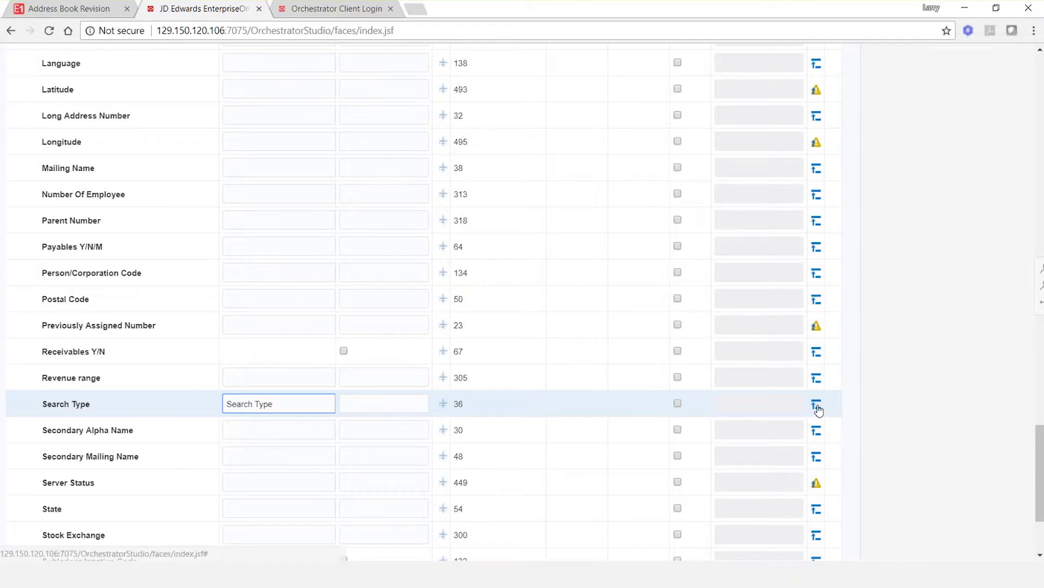
{"action": "left_click", "coordinate": [817, 404]}
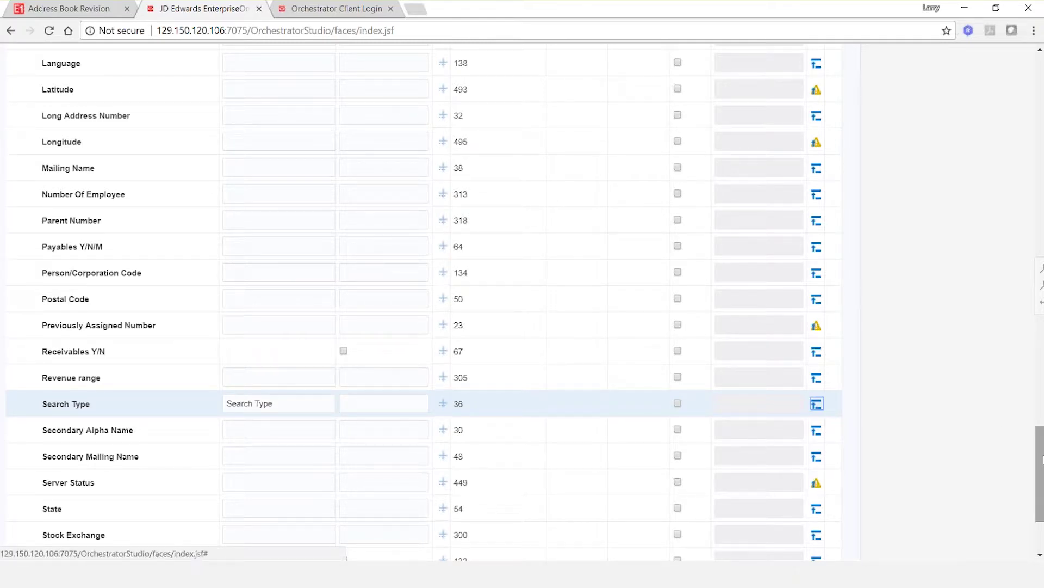
Step: Review the order of execution against the Address Book Revision form in EnterpriseOne, and return to Orchestrator Studio
{"action": "left_click_drag", "start_coordinate": [1041, 458], "coordinate": [995, 109]}
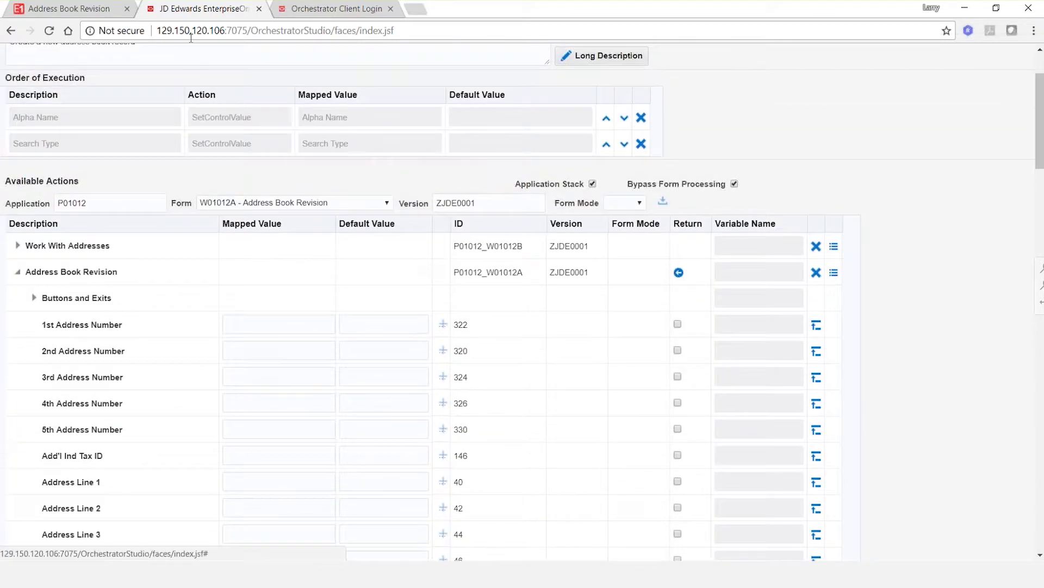
{"action": "left_click", "coordinate": [69, 8]}
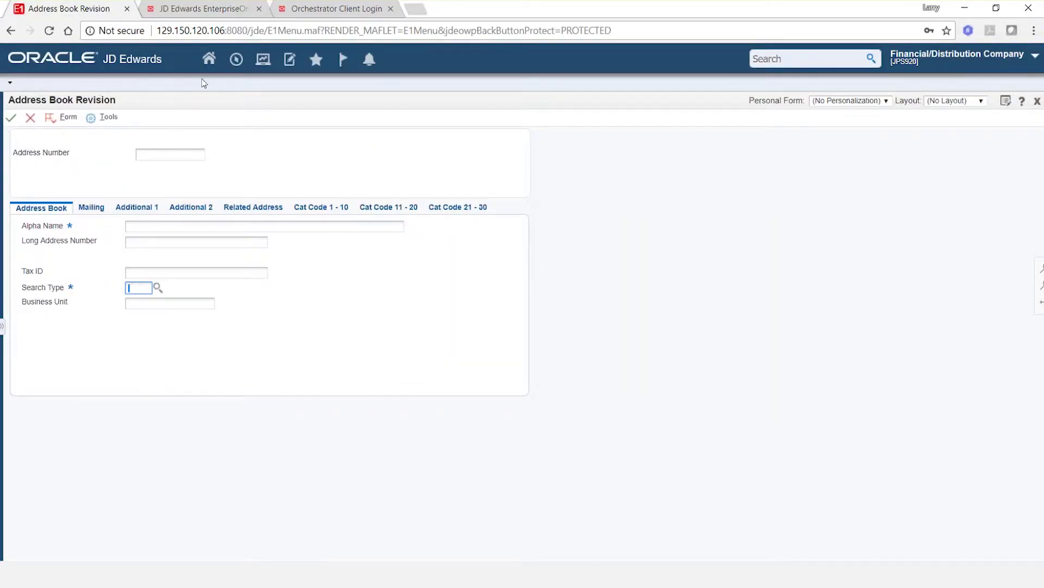
{"action": "left_click", "coordinate": [216, 9]}
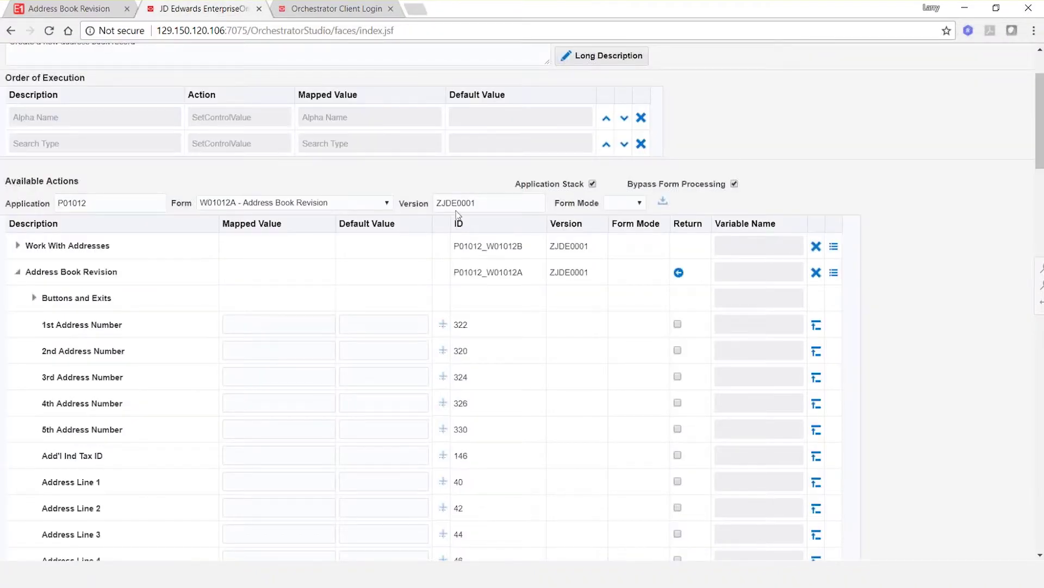
Step: Set the mapped values of the four address line fields to Address Line 1, Address Line 2, Address Line 3 and Address Line 4
{"action": "left_click_drag", "start_coordinate": [1042, 146], "coordinate": [1026, 186]}
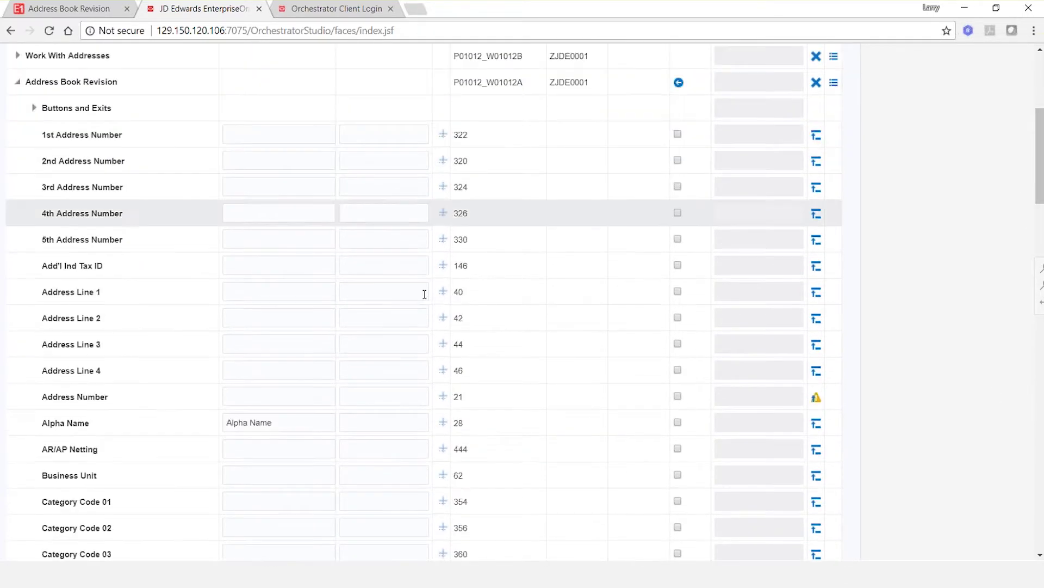
{"action": "left_click", "coordinate": [292, 298]}
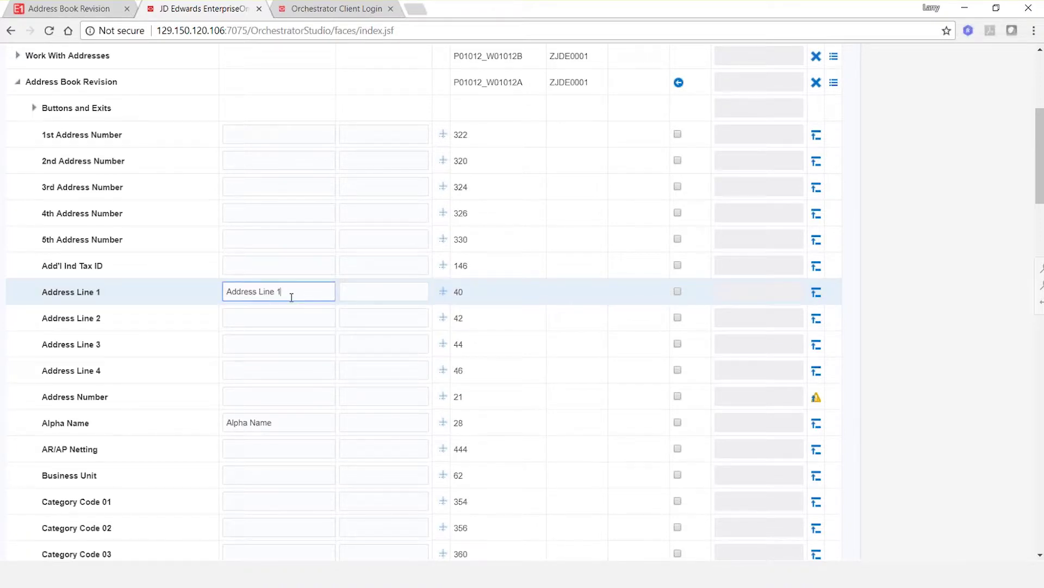
{"action": "triple_click", "coordinate": [292, 298]}
{"action": "key", "text": "ctrl+c"}
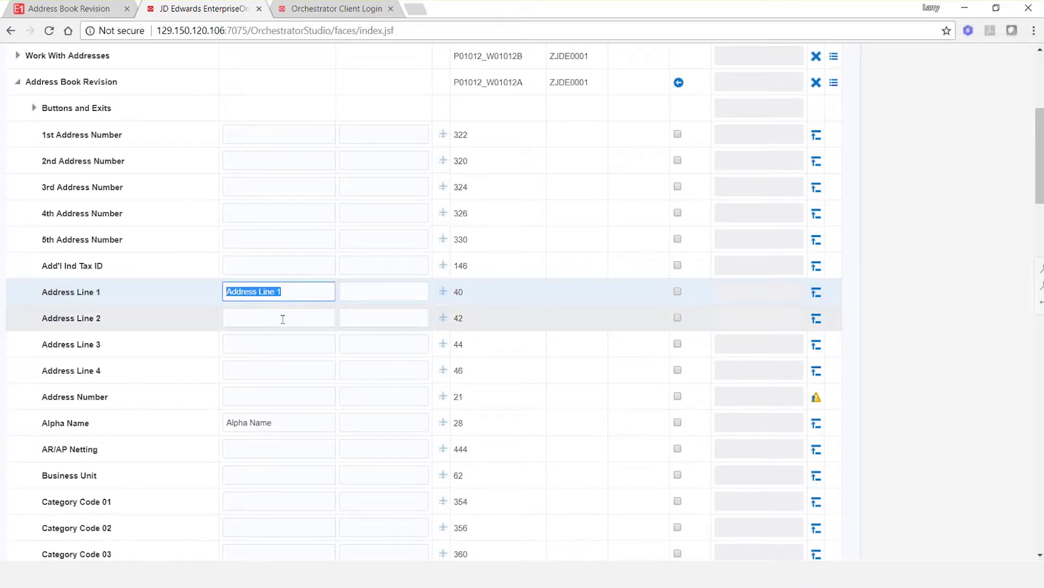
{"action": "left_click", "coordinate": [283, 319]}
{"action": "key", "text": "ctrl+v"}
{"action": "left_click", "coordinate": [274, 335]}
{"action": "key", "text": "ctrl+v"}
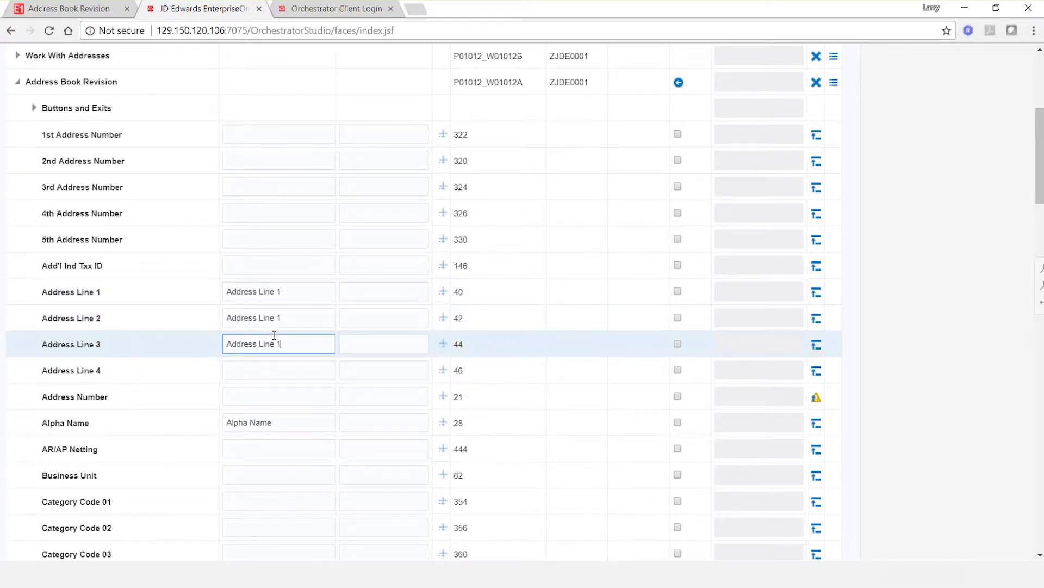
{"action": "left_click", "coordinate": [273, 370]}
{"action": "key", "text": "ctrl+v"}
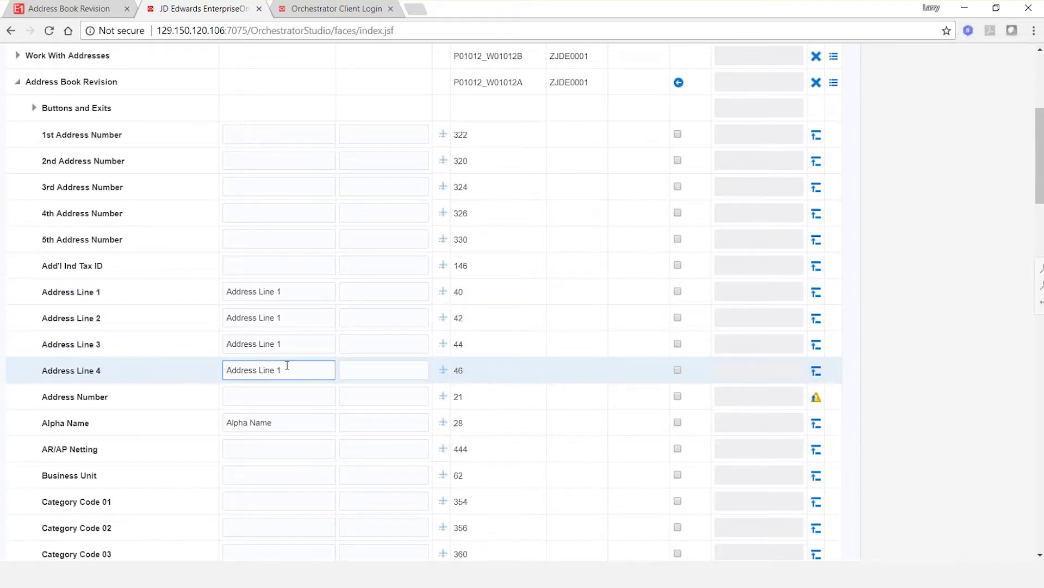
{"action": "left_click", "coordinate": [286, 343]}
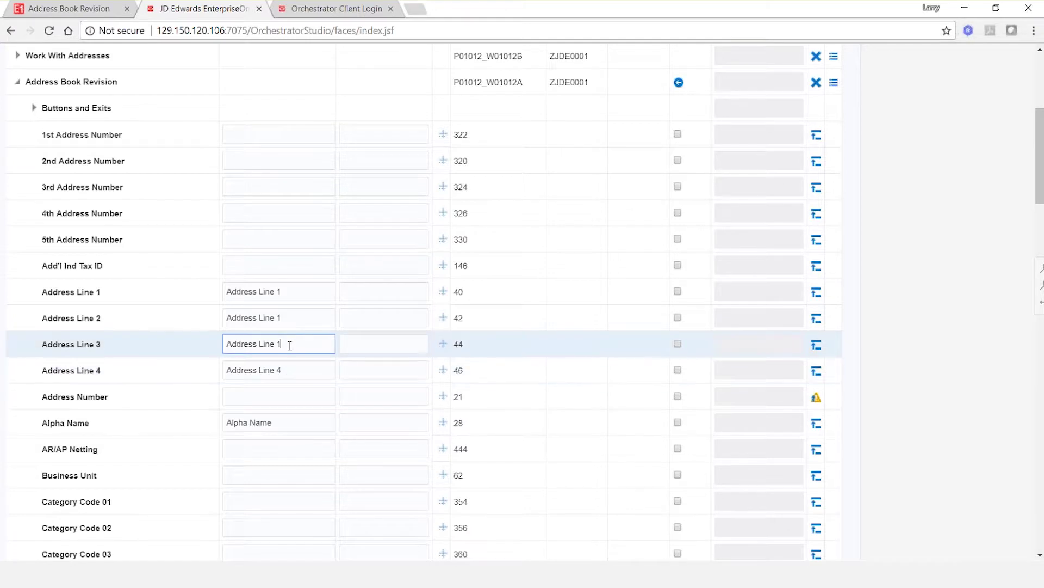
{"action": "left_click", "coordinate": [292, 315]}
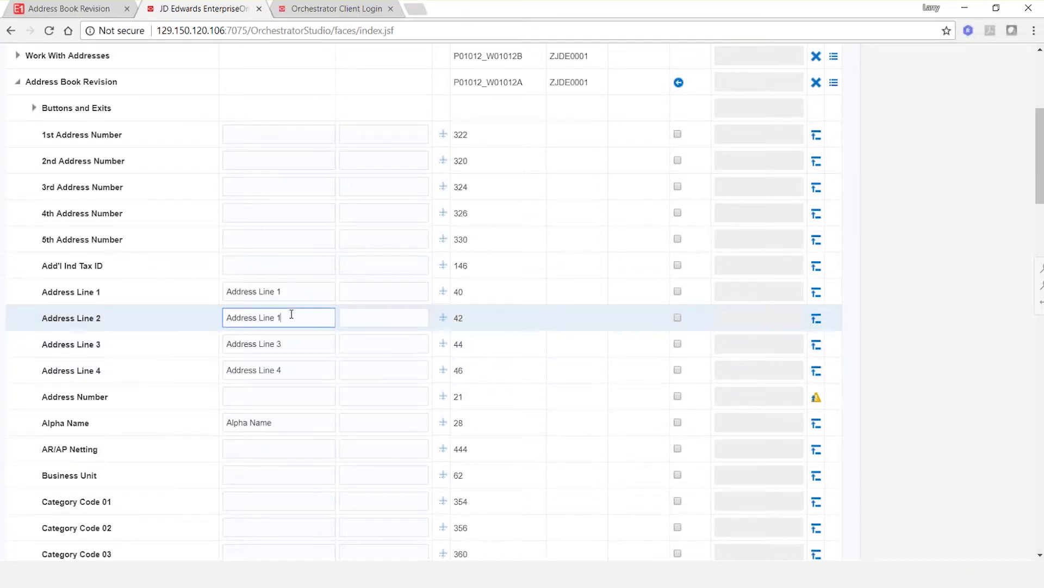
Step: Add the Address Line 1, 2, 3 and 4 fields to the order of execution
{"action": "left_click", "coordinate": [816, 319]}
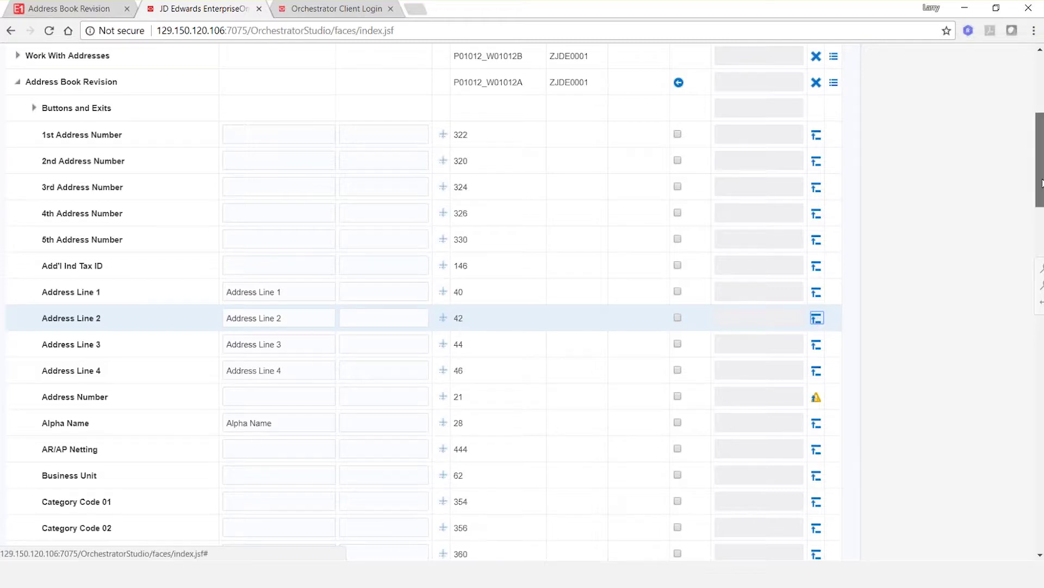
{"action": "left_click_drag", "start_coordinate": [1040, 198], "coordinate": [1041, 140]}
{"action": "scroll", "coordinate": [1040, 169], "scroll_direction": "down", "scroll_amount": 5}
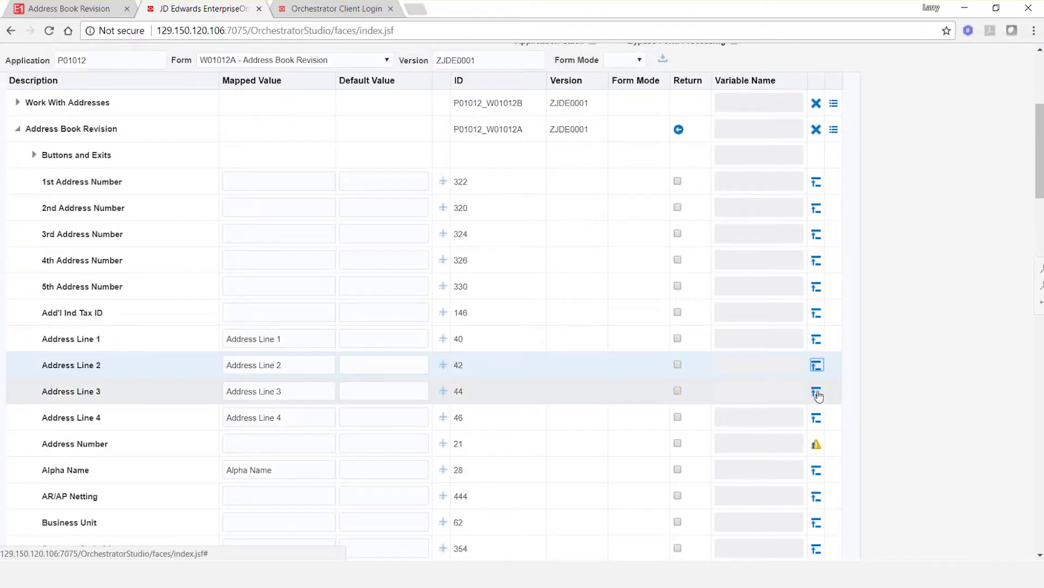
{"action": "left_click", "coordinate": [817, 339]}
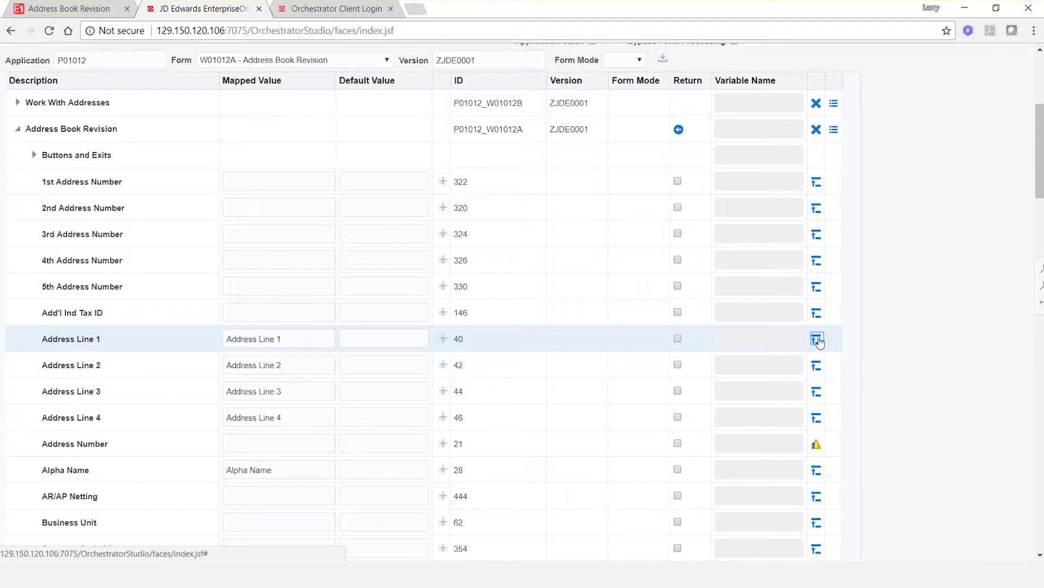
{"action": "left_click", "coordinate": [817, 394]}
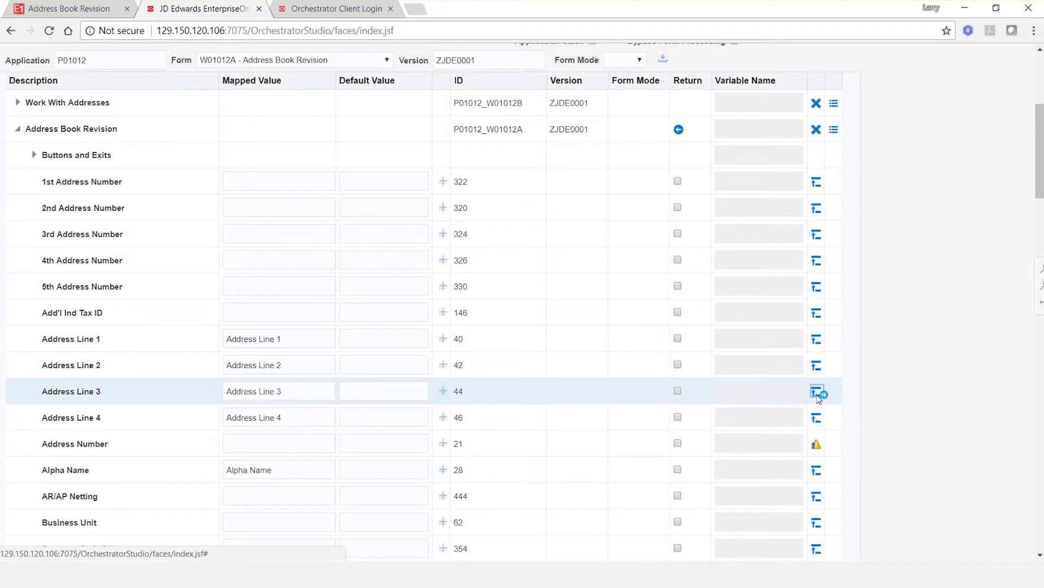
{"action": "left_click", "coordinate": [818, 419]}
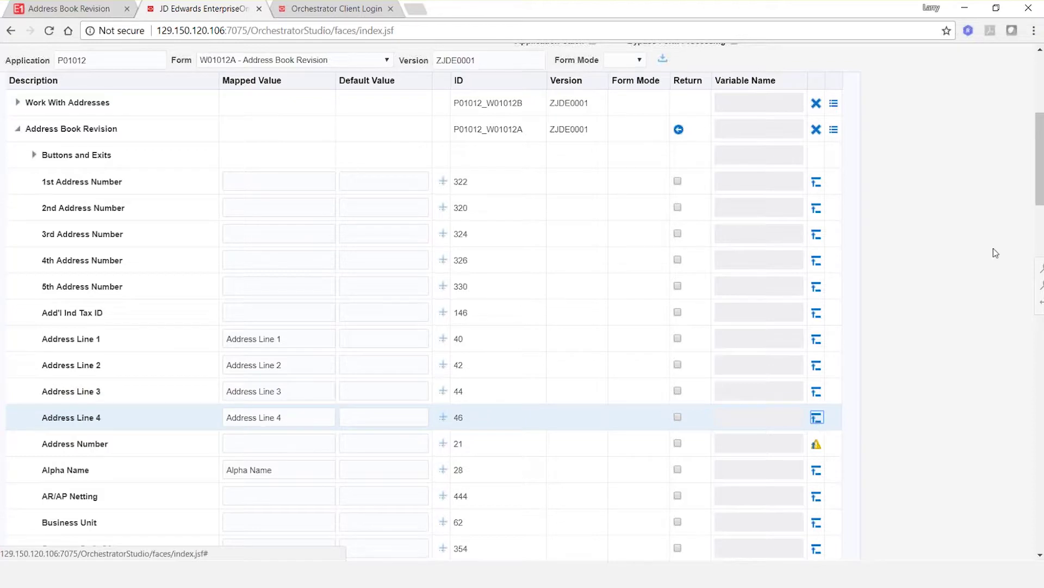
Step: Set the mapped value of the City field to City and add it to the order of execution
{"action": "scroll", "coordinate": [1028, 158], "scroll_direction": "up", "scroll_amount": 5}
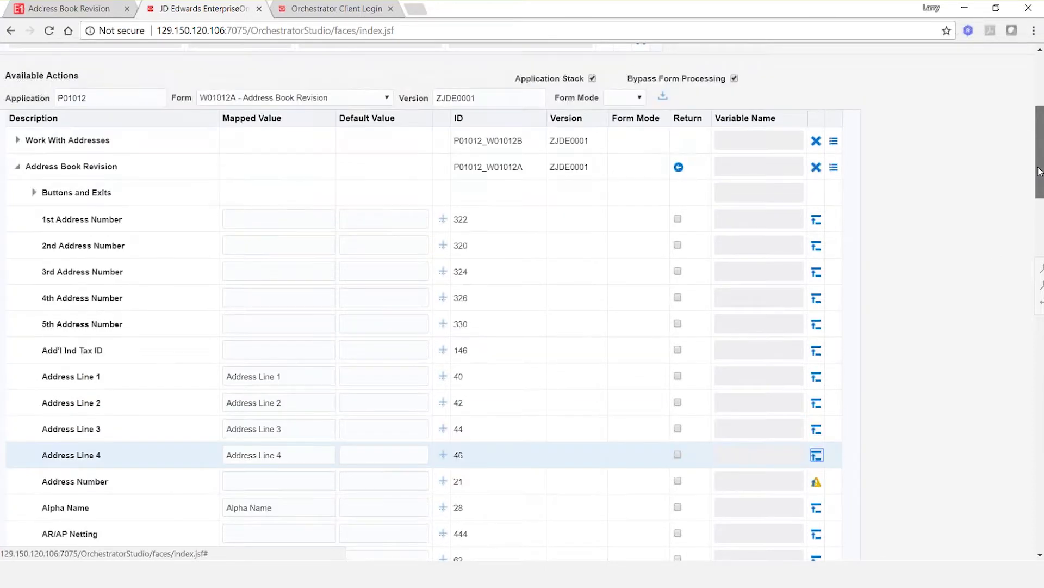
{"action": "scroll", "coordinate": [1028, 157], "scroll_direction": "down", "scroll_amount": 10}
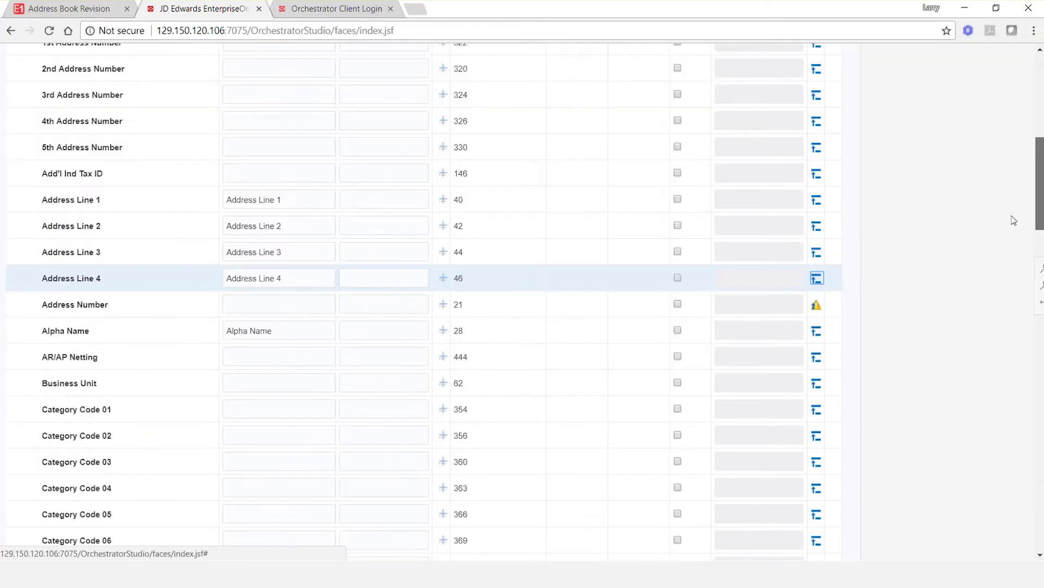
{"action": "scroll", "coordinate": [1003, 250], "scroll_direction": "down", "scroll_amount": 2}
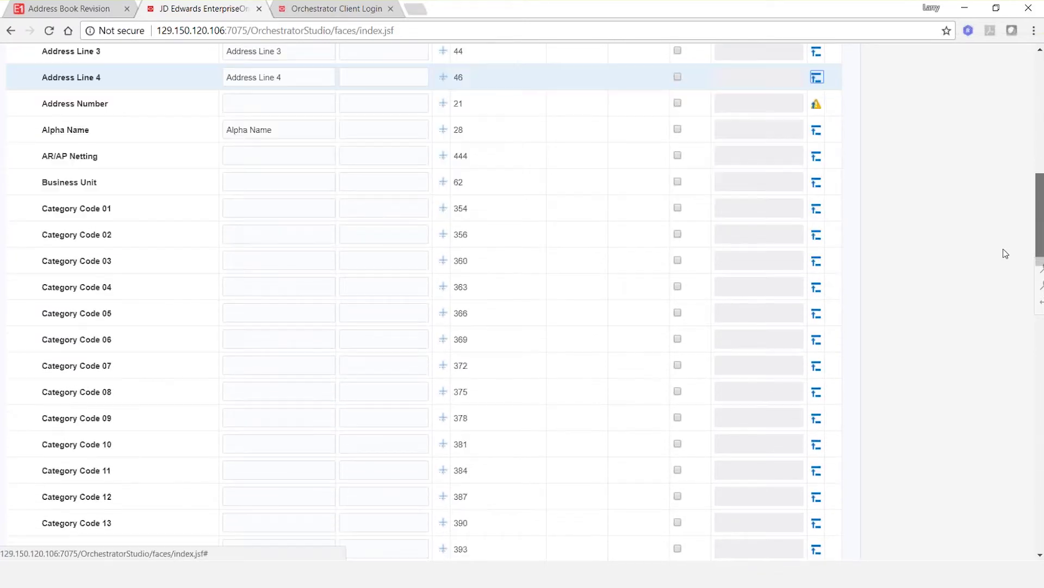
{"action": "scroll", "coordinate": [999, 262], "scroll_direction": "down", "scroll_amount": 1}
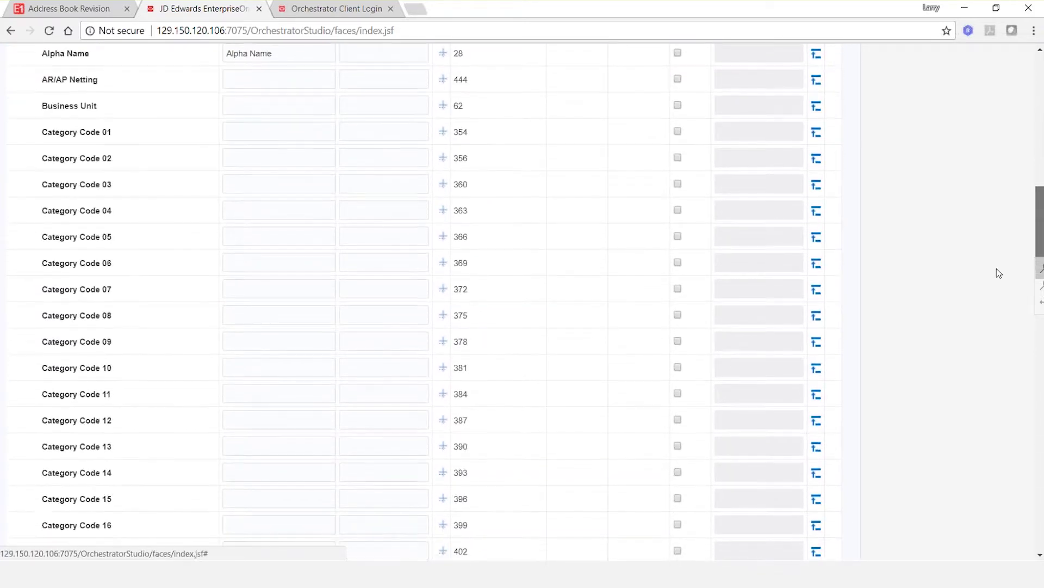
{"action": "scroll", "coordinate": [997, 269], "scroll_direction": "up", "scroll_amount": 3}
{"action": "scroll", "coordinate": [988, 242], "scroll_direction": "down", "scroll_amount": 2}
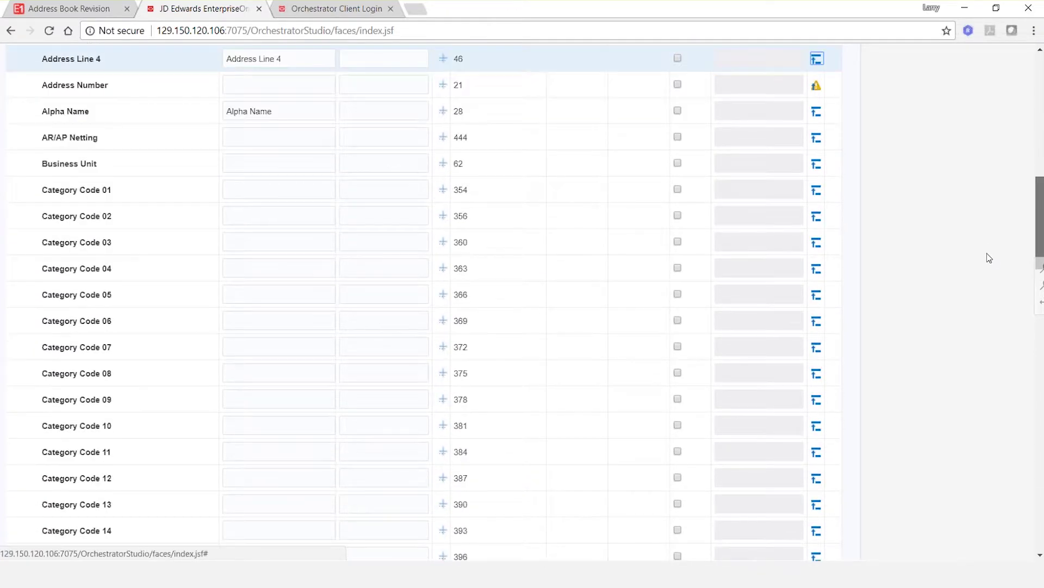
{"action": "scroll", "coordinate": [987, 253], "scroll_direction": "up", "scroll_amount": 3}
{"action": "scroll", "coordinate": [975, 221], "scroll_direction": "down", "scroll_amount": 10}
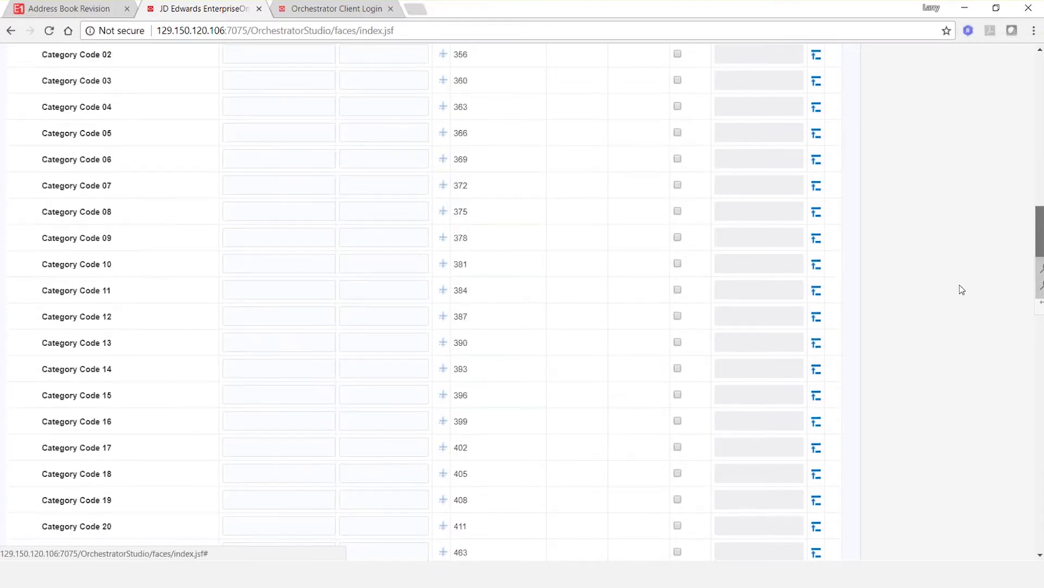
{"action": "scroll", "coordinate": [941, 366], "scroll_direction": "up", "scroll_amount": 15}
{"action": "scroll", "coordinate": [963, 335], "scroll_direction": "down", "scroll_amount": 16}
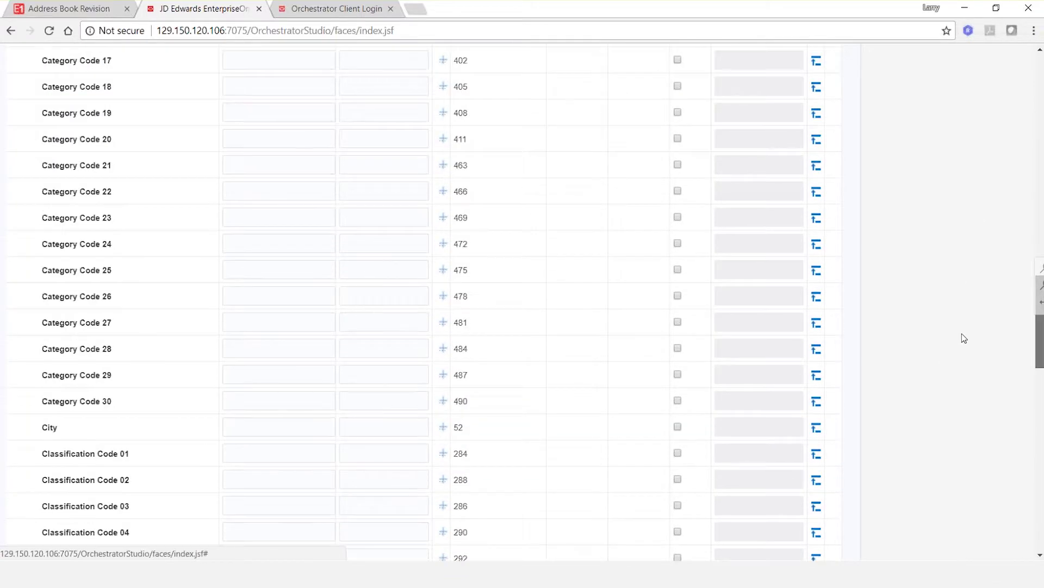
{"action": "scroll", "coordinate": [963, 343], "scroll_direction": "up", "scroll_amount": 2}
{"action": "scroll", "coordinate": [963, 343], "scroll_direction": "down", "scroll_amount": 2}
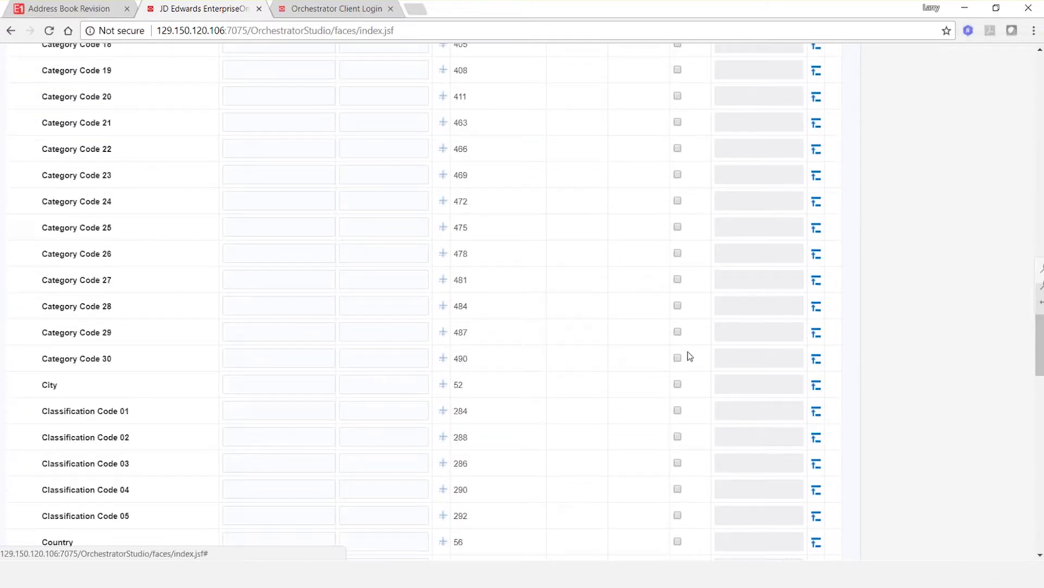
{"action": "left_click", "coordinate": [251, 390]}
{"action": "type", "text": "City"}
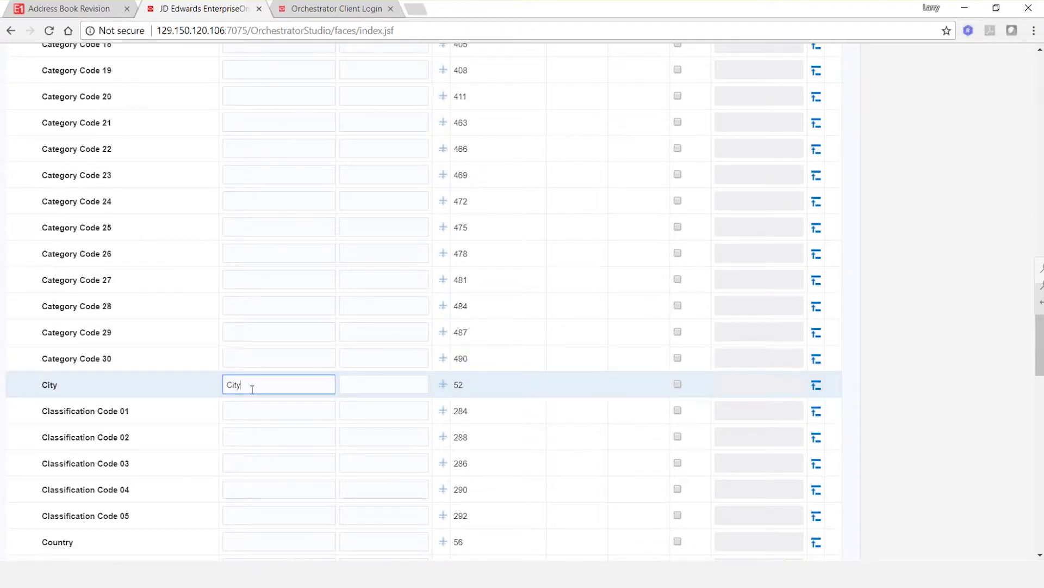
{"action": "left_click", "coordinate": [816, 385]}
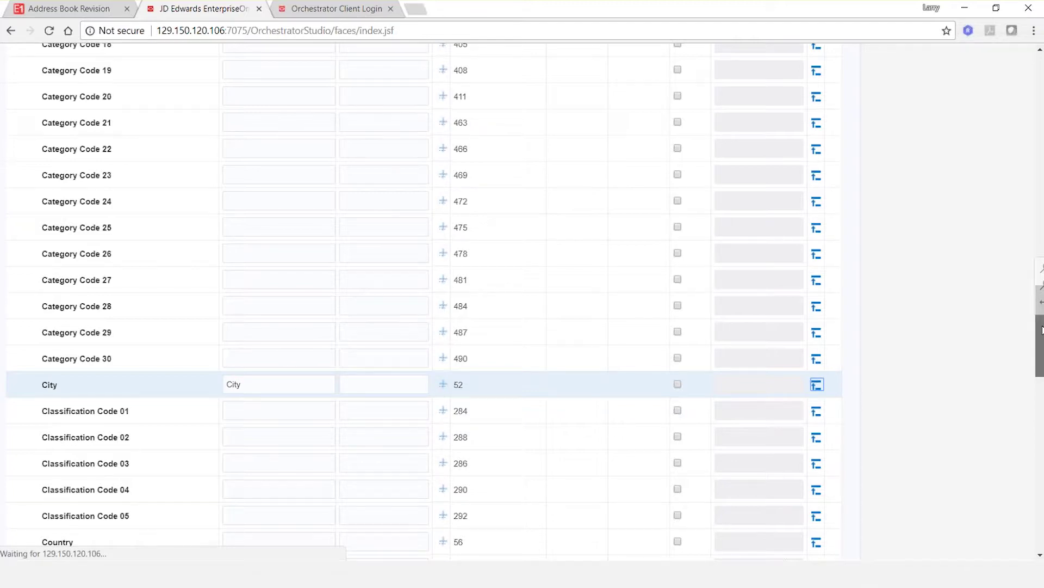
Step: Set the mapped value of the State field to State and add it to the order of execution
{"action": "scroll", "coordinate": [1042, 412], "scroll_direction": "down", "scroll_amount": 1}
{"action": "scroll", "coordinate": [1041, 412], "scroll_direction": "down", "scroll_amount": 12}
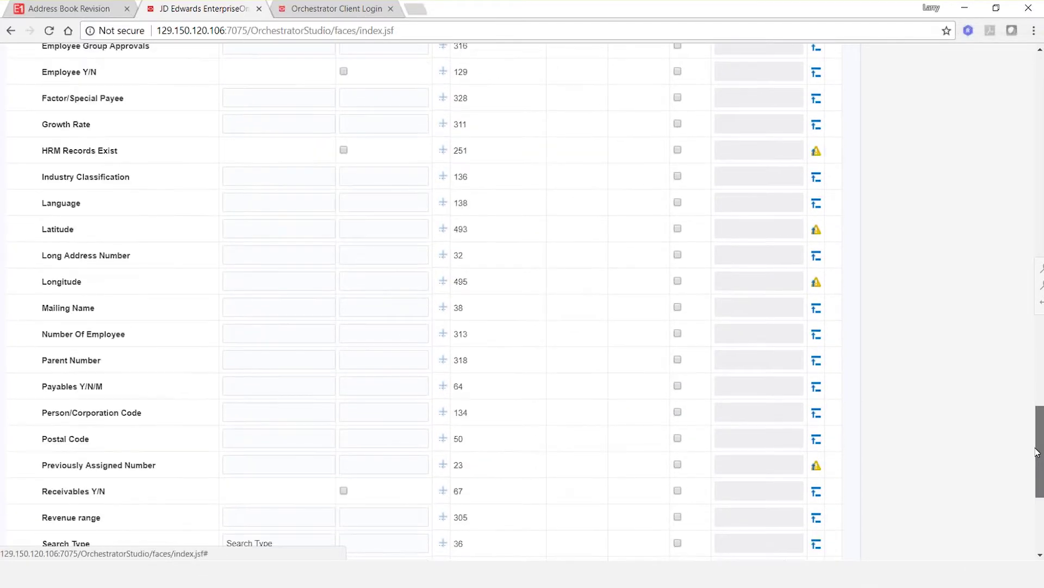
{"action": "scroll", "coordinate": [1033, 469], "scroll_direction": "down", "scroll_amount": 4}
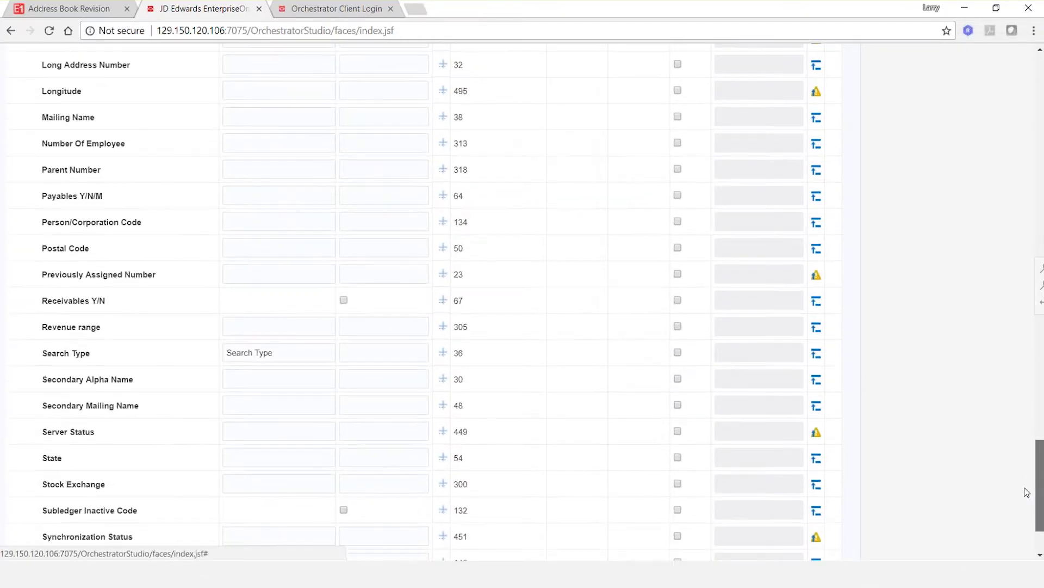
{"action": "left_click", "coordinate": [292, 408]}
{"action": "type", "text": "State"}
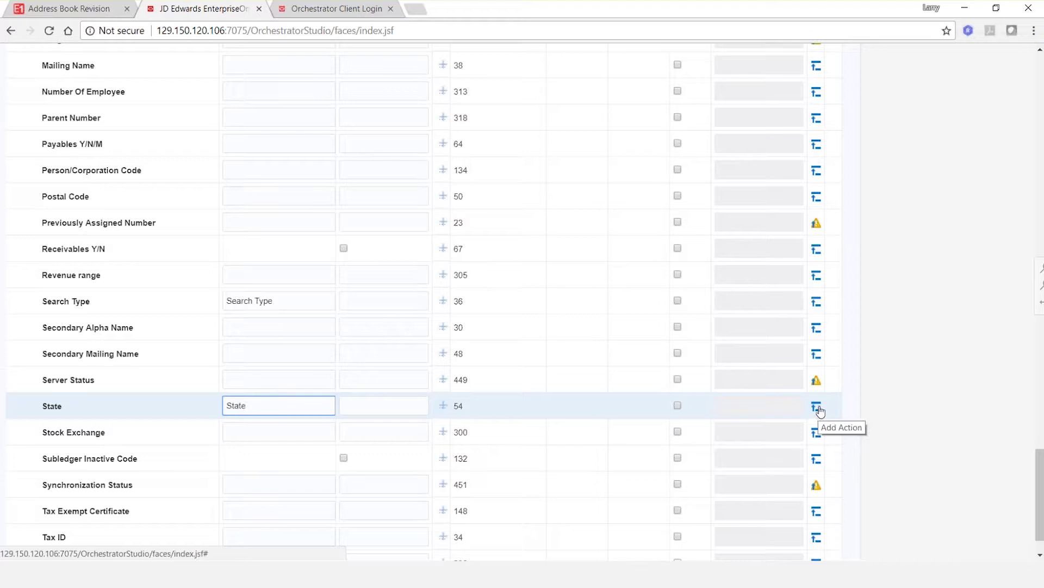
{"action": "left_click", "coordinate": [818, 408]}
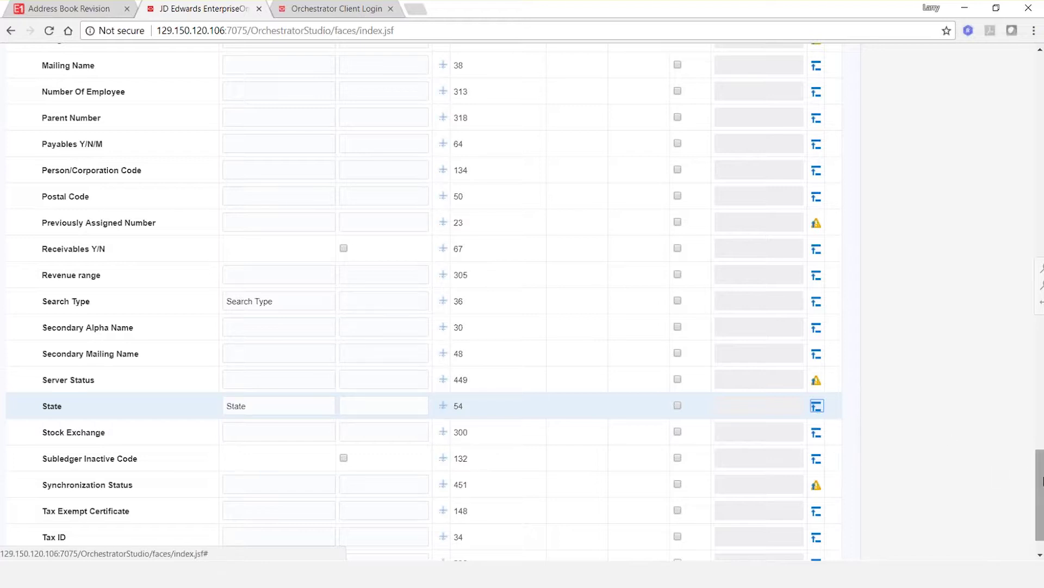
Step: Set the mapped value of the Postal Code field to Zip Code and add it to the order of execution
{"action": "scroll", "coordinate": [1040, 520], "scroll_direction": "down", "scroll_amount": 1}
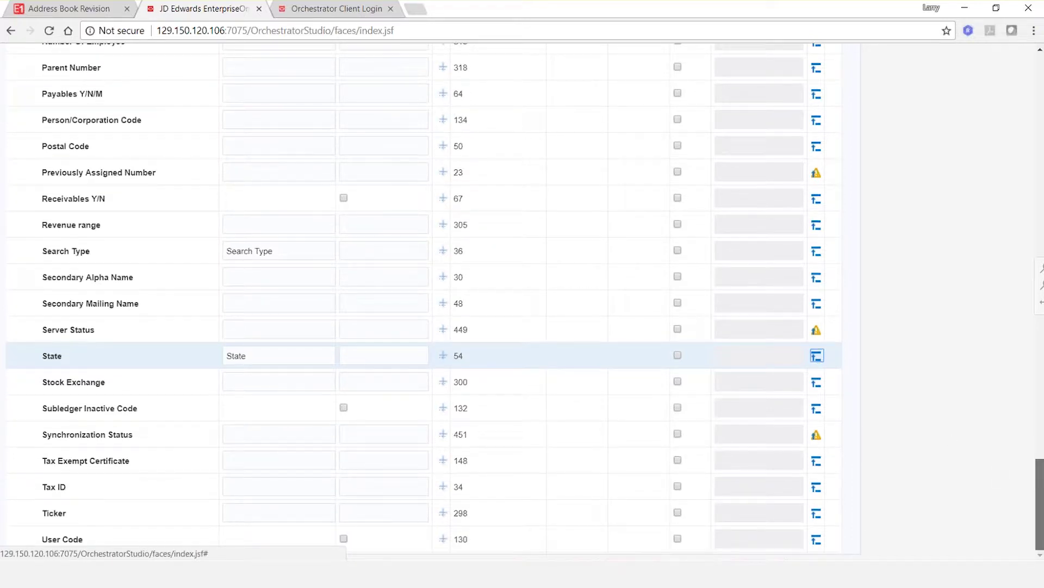
{"action": "scroll", "coordinate": [431, 398], "scroll_direction": "up", "scroll_amount": 2}
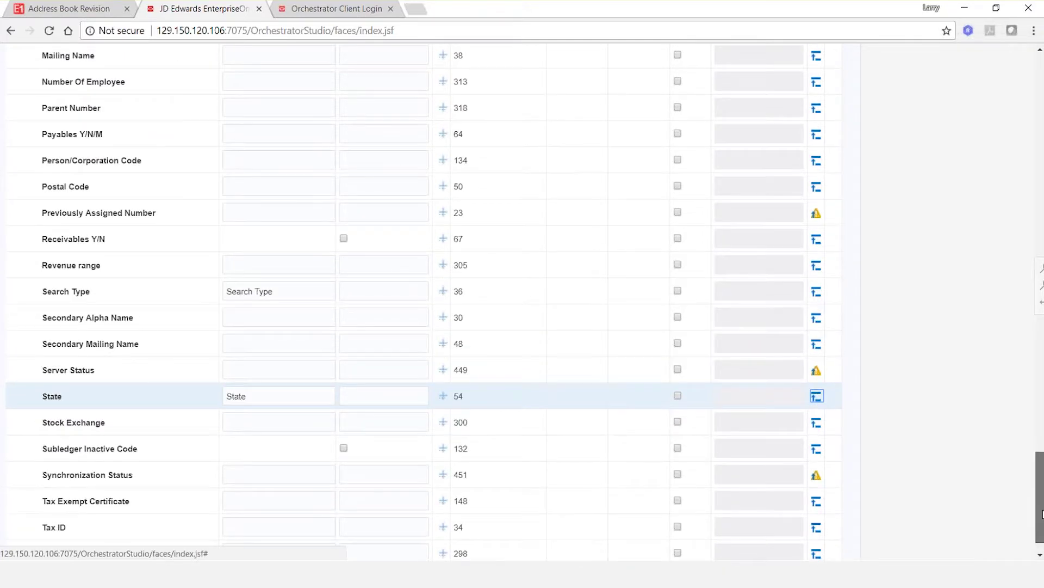
{"action": "left_click", "coordinate": [260, 238]}
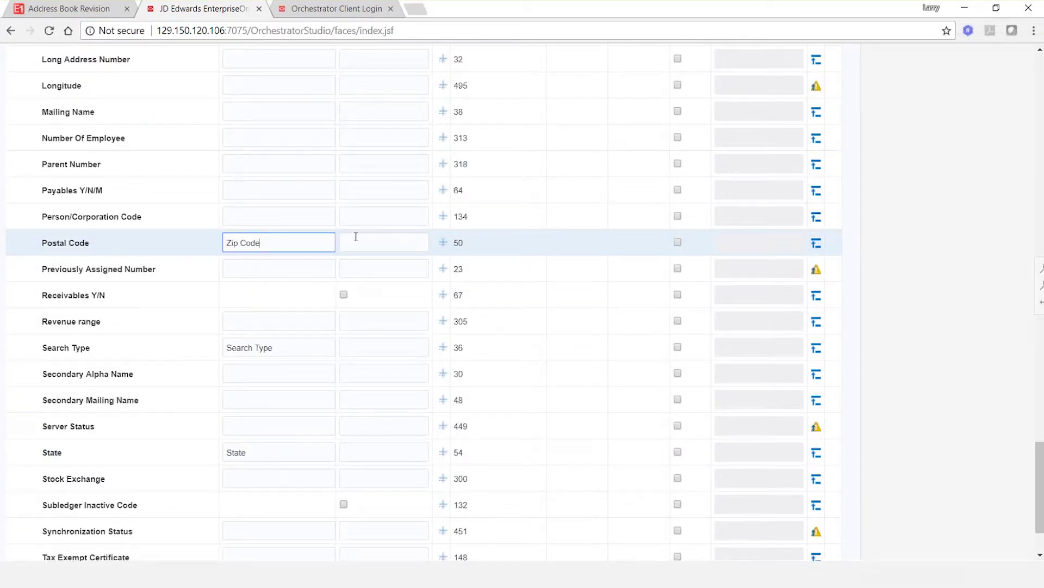
{"action": "left_click", "coordinate": [817, 247]}
Step: Add the OK action from Address Book Revision's Buttons and Exits to the order of execution, and review the list of actions
{"action": "left_click_drag", "start_coordinate": [1043, 489], "coordinate": [1004, 174]}
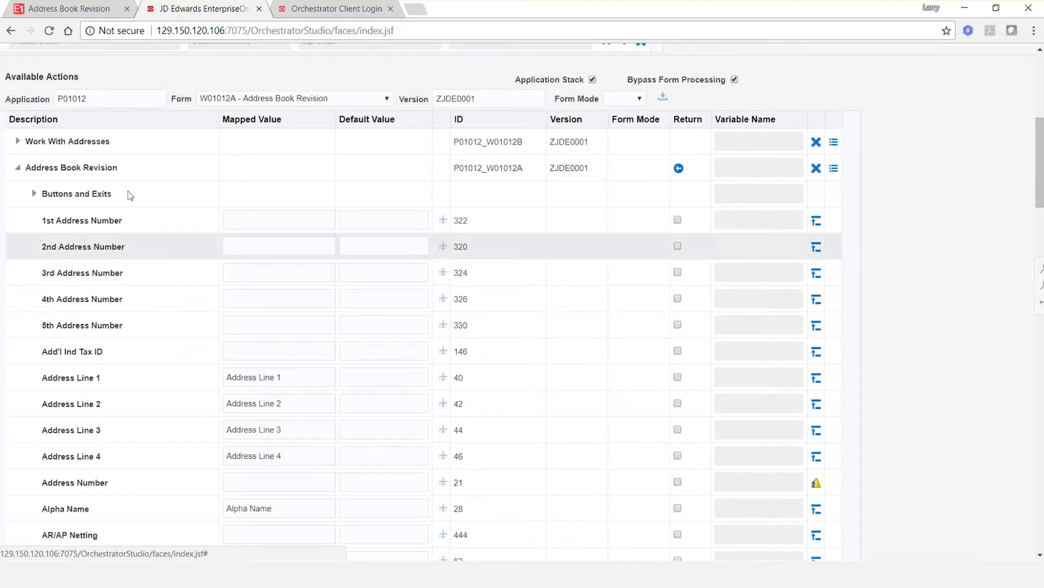
{"action": "left_click", "coordinate": [34, 194]}
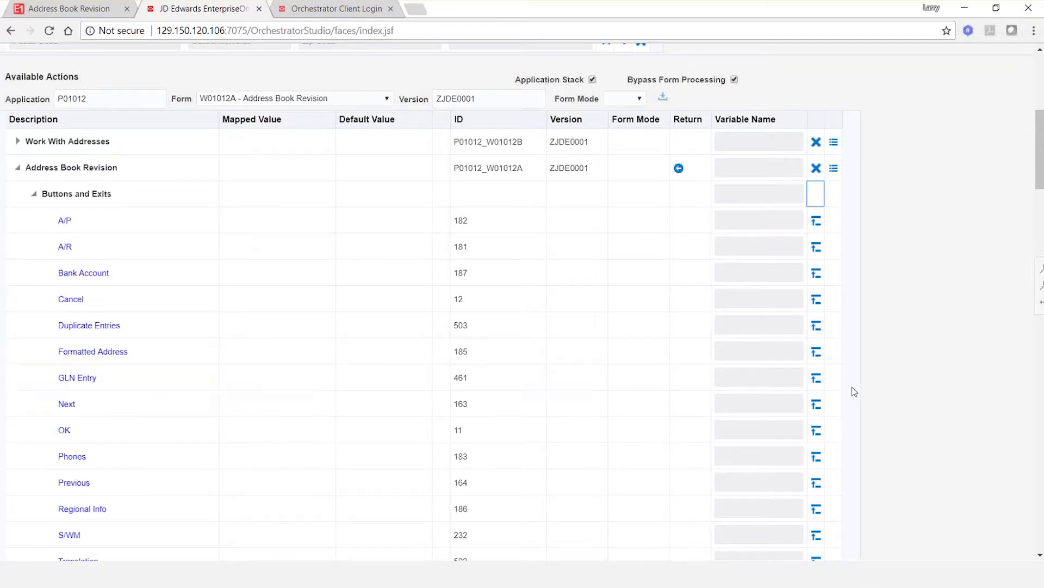
{"action": "left_click", "coordinate": [817, 434]}
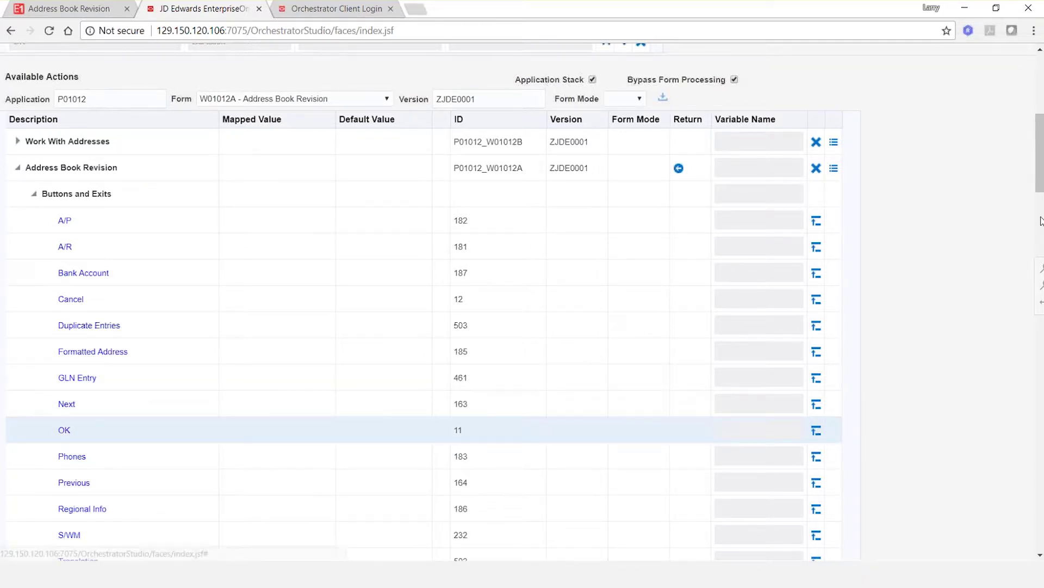
{"action": "scroll", "coordinate": [1037, 157], "scroll_direction": "up", "scroll_amount": 7}
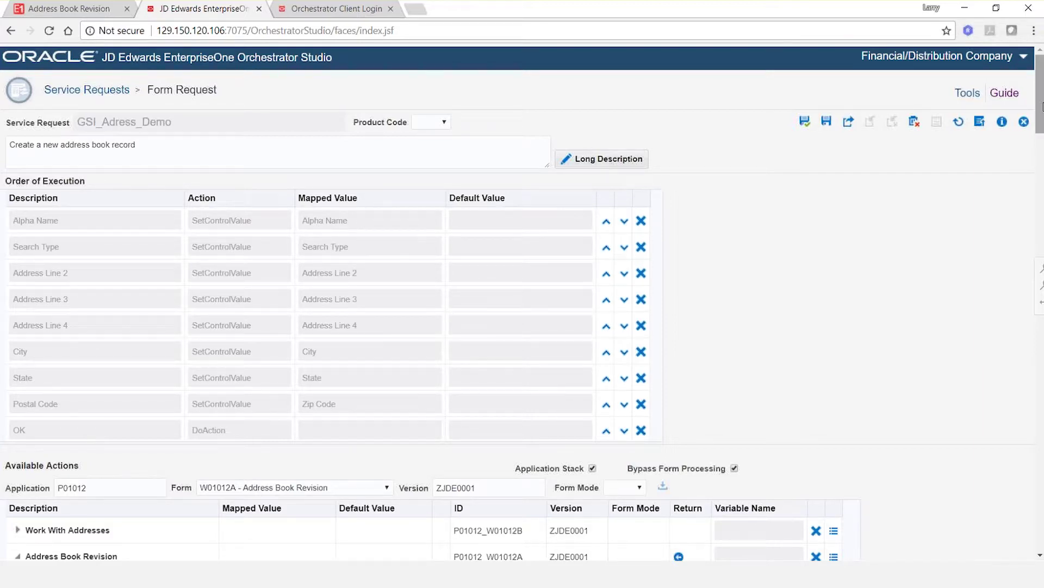
{"action": "scroll", "coordinate": [1043, 107], "scroll_direction": "down", "scroll_amount": 3}
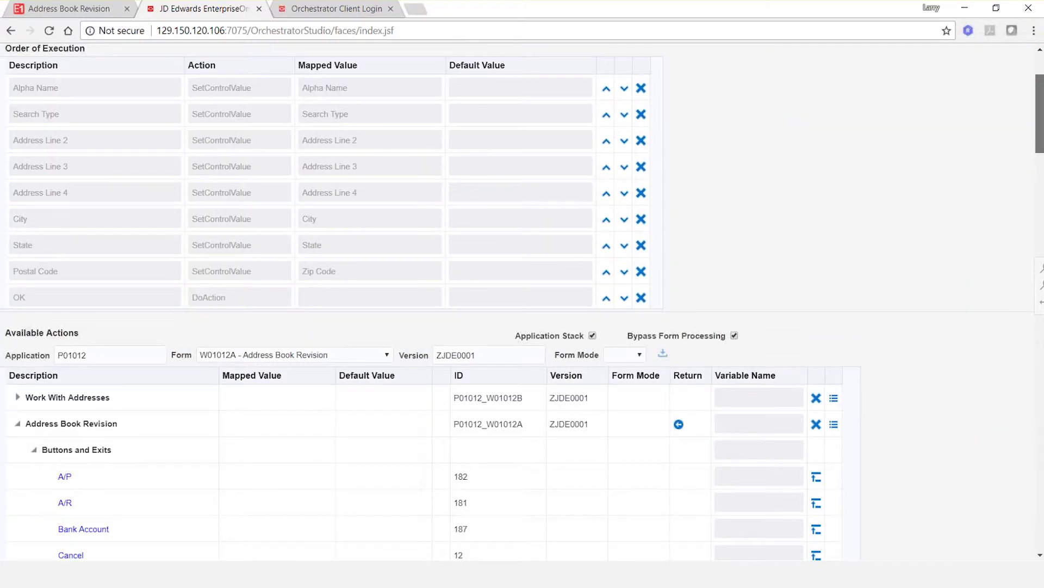
{"action": "scroll", "coordinate": [1041, 108], "scroll_direction": "up", "scroll_amount": 1}
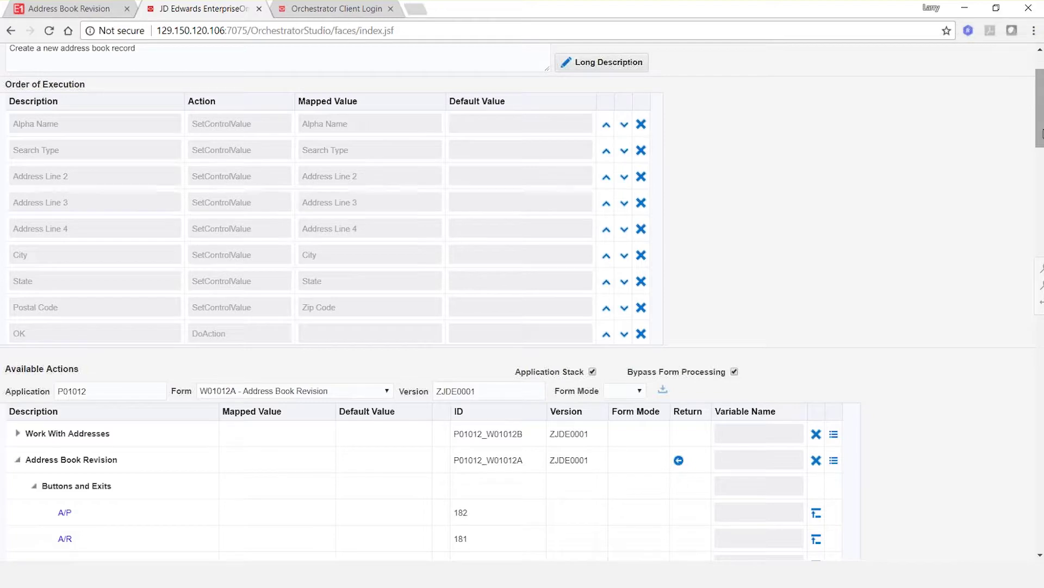
Step: Add the Address Line 1 field of Address Book Revision to the order of execution
{"action": "scroll", "coordinate": [435, 184], "scroll_direction": "down", "scroll_amount": 10}
{"action": "scroll", "coordinate": [838, 179], "scroll_direction": "down", "scroll_amount": 6}
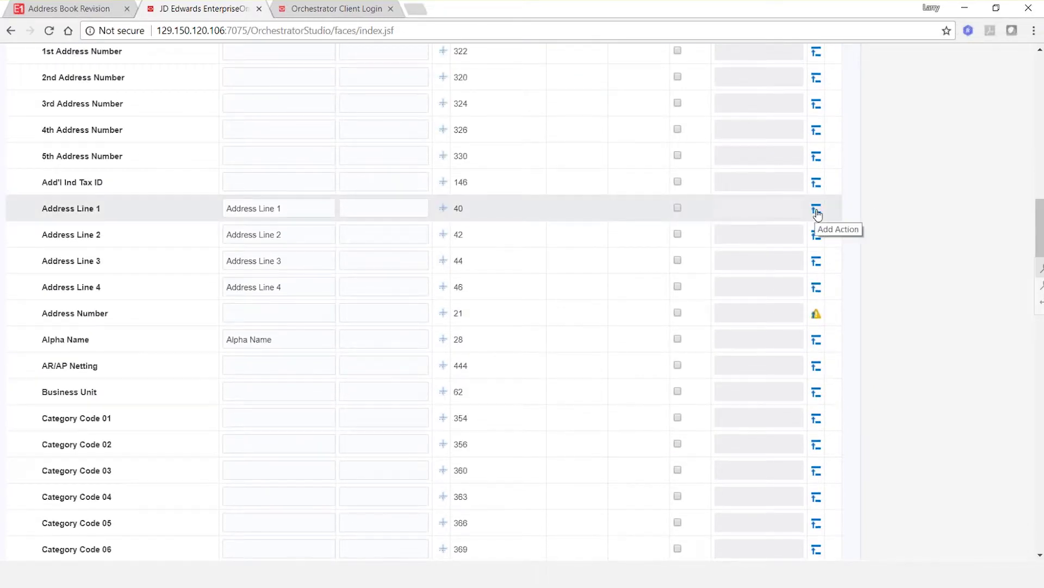
{"action": "left_click", "coordinate": [817, 210]}
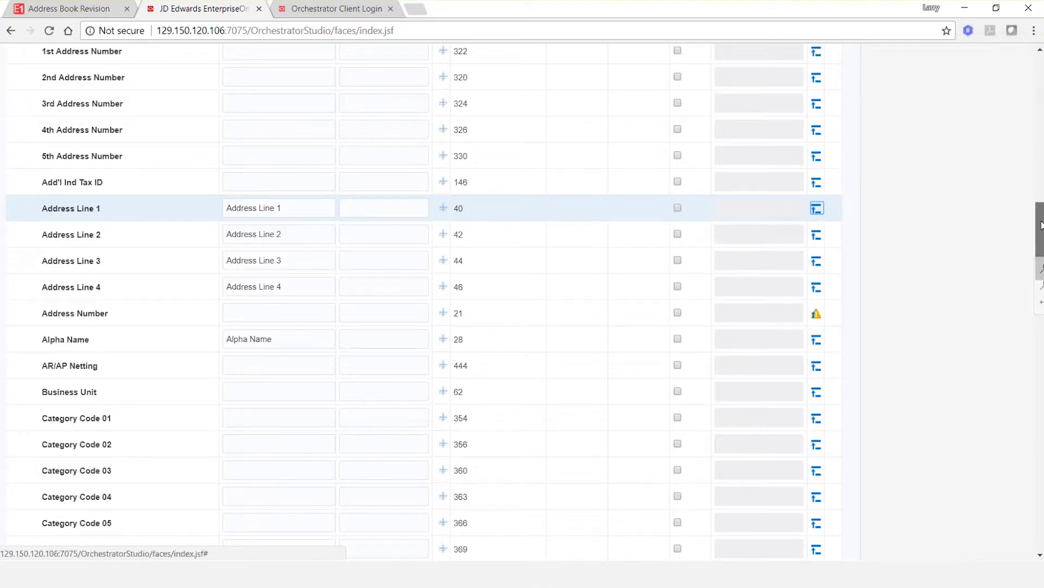
Step: Move the Address Line 1 action up in the order of execution so it sits directly above Address Line 2
{"action": "left_click_drag", "start_coordinate": [1040, 239], "coordinate": [1040, 111]}
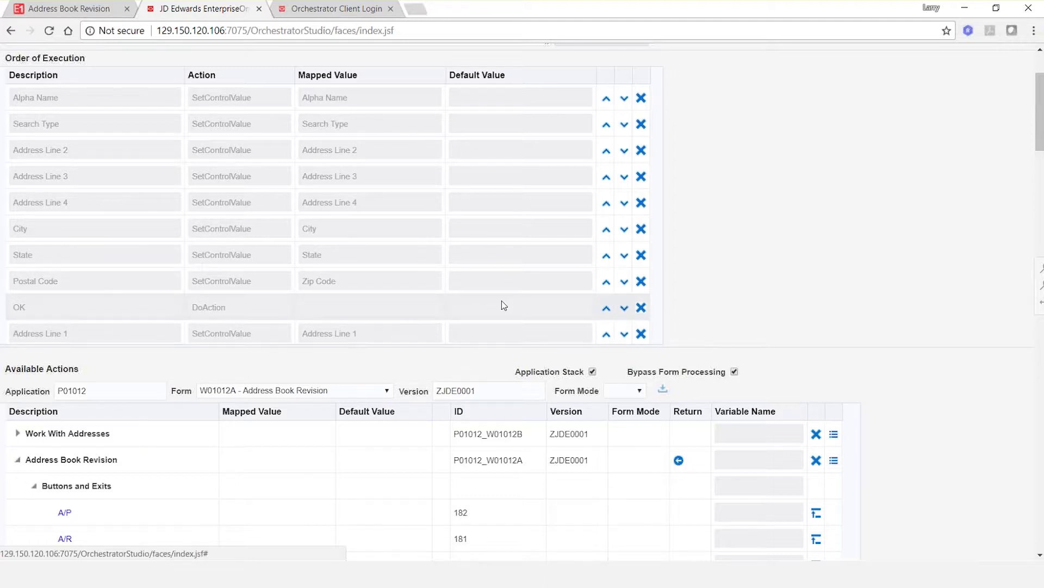
{"action": "left_click", "coordinate": [606, 334]}
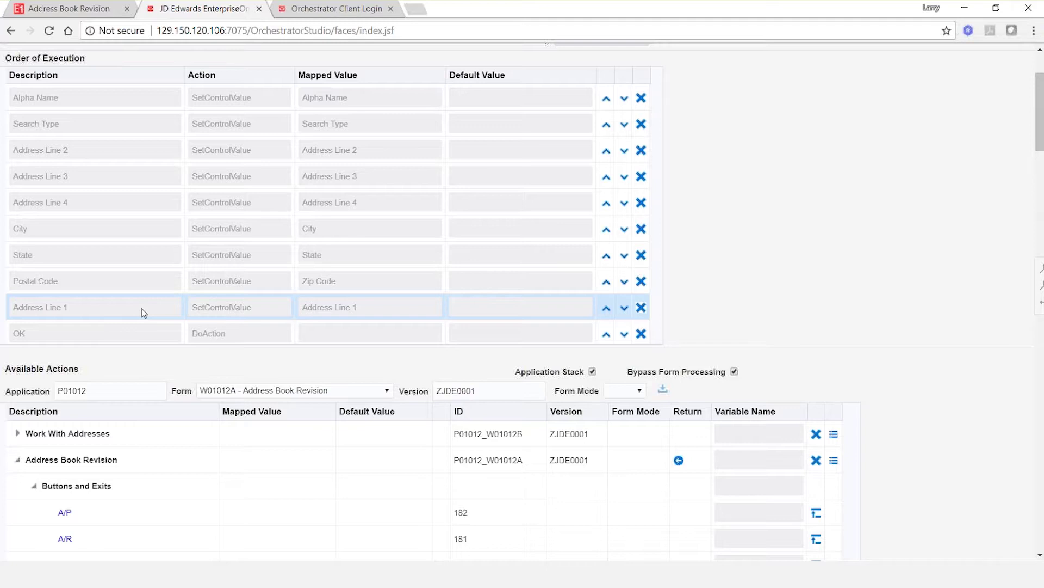
{"action": "left_click", "coordinate": [606, 313]}
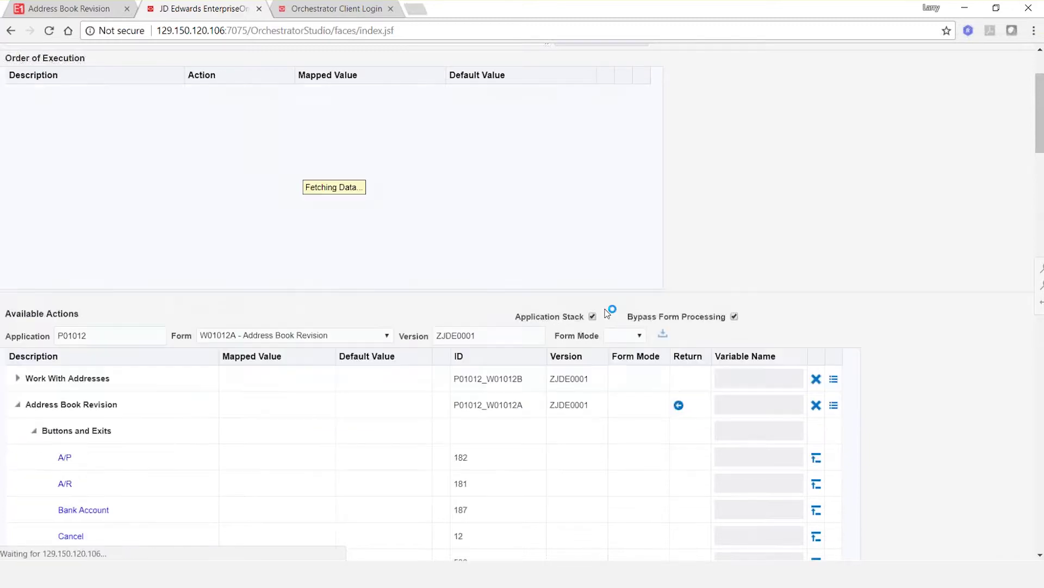
{"action": "left_click", "coordinate": [607, 281]}
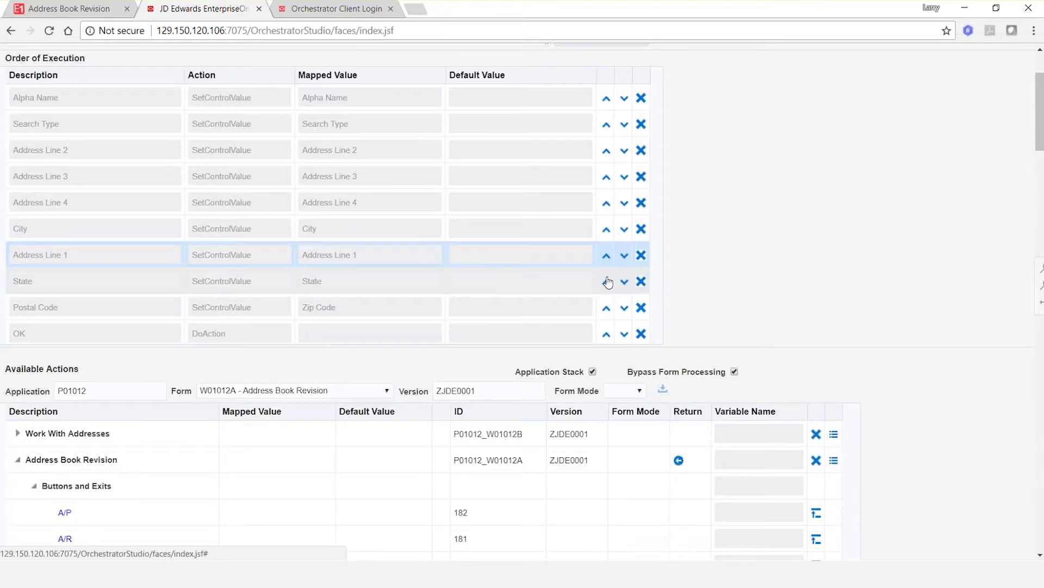
{"action": "left_click", "coordinate": [606, 256]}
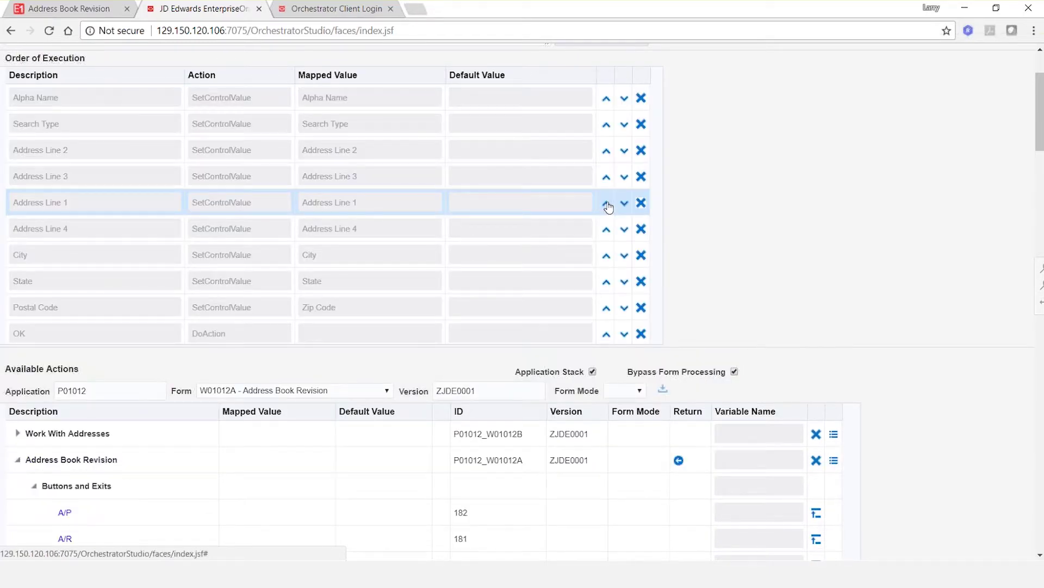
{"action": "left_click", "coordinate": [606, 204]}
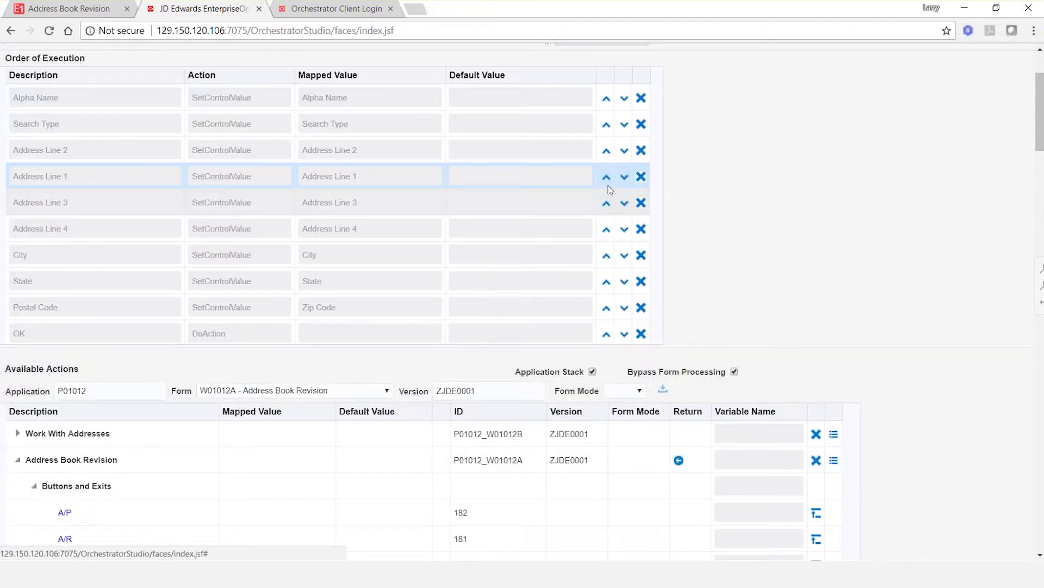
{"action": "left_click", "coordinate": [606, 184]}
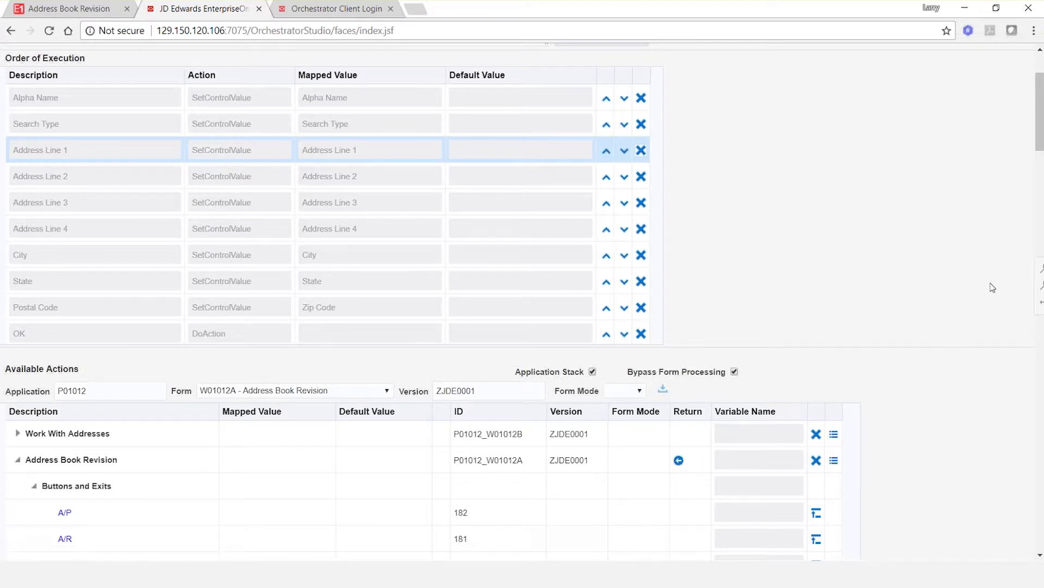
Step: Collapse the Buttons and Exits group under Address Book Revision
{"action": "left_click_drag", "start_coordinate": [1040, 148], "coordinate": [1041, 183]}
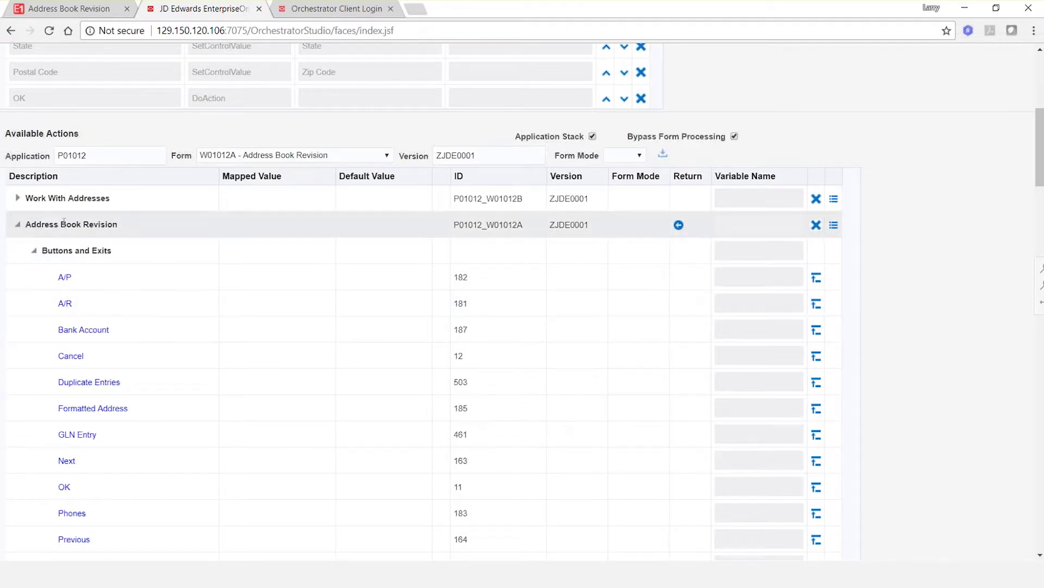
{"action": "left_click", "coordinate": [33, 251]}
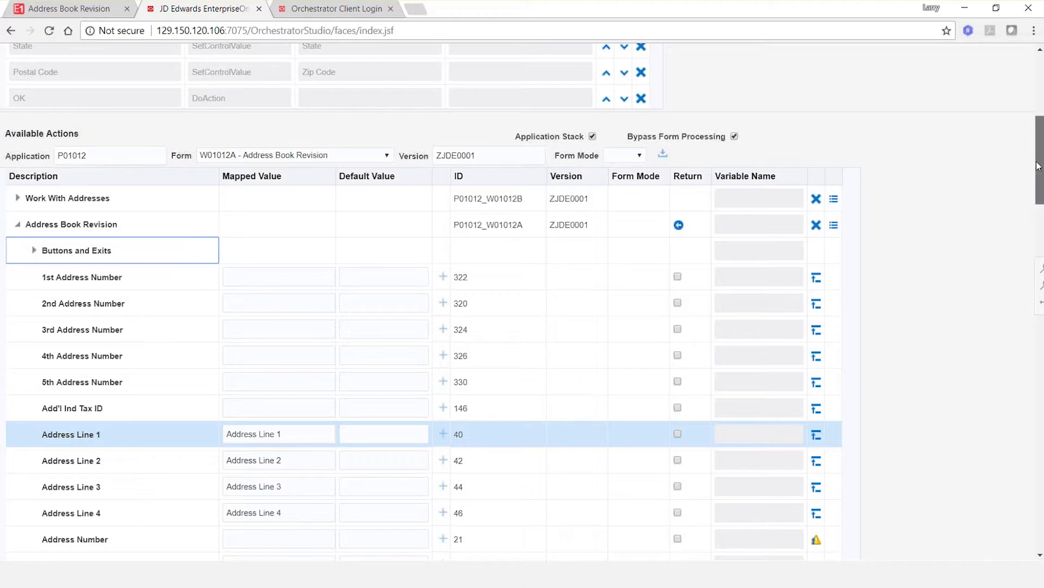
Step: Try default value E in place of the Search Type field's mapped value, and restore the mapped value Search Type
{"action": "left_click_drag", "start_coordinate": [1038, 166], "coordinate": [1039, 519]}
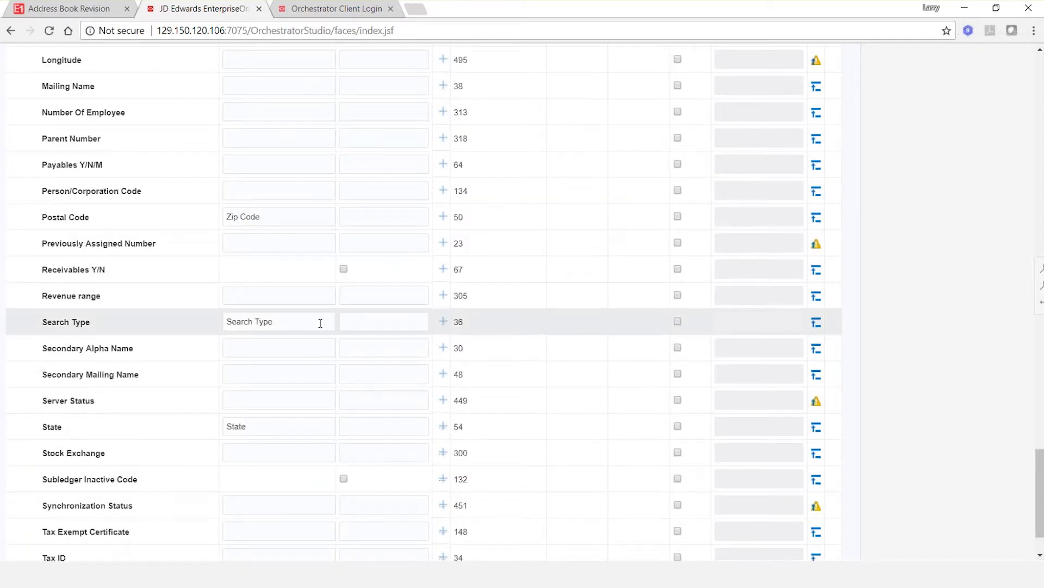
{"action": "triple_click", "coordinate": [279, 321]}
{"action": "key", "text": "ctrl+c"}
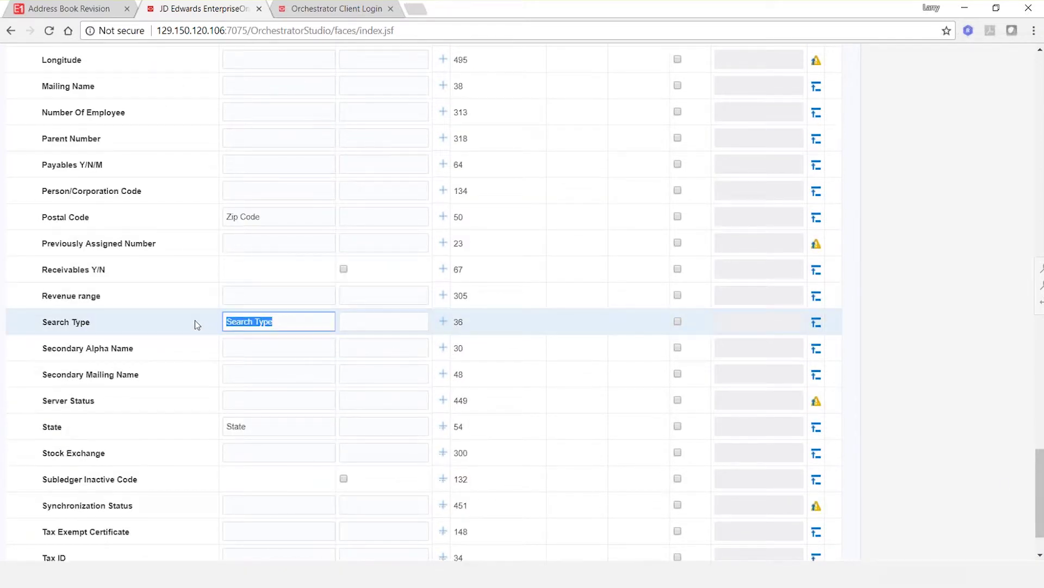
{"action": "key", "text": "BackSpace"}
{"action": "left_click", "coordinate": [379, 329]}
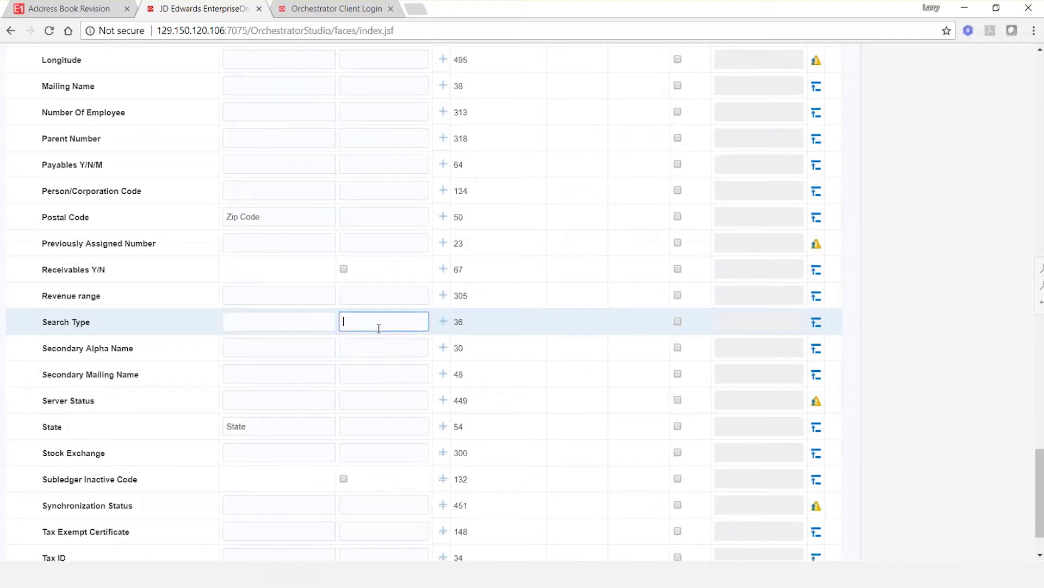
{"action": "type", "text": "E"}
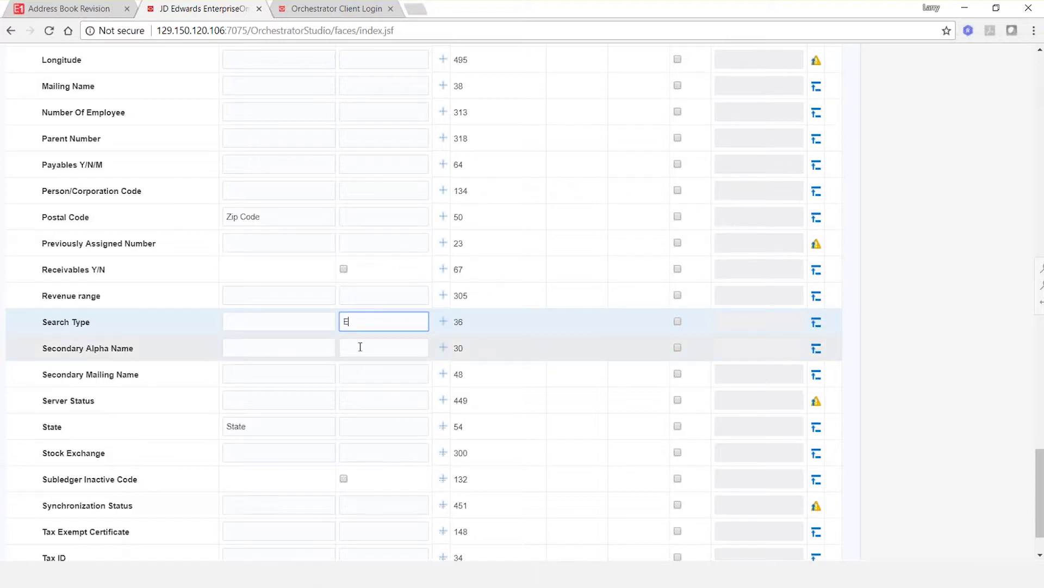
{"action": "left_click", "coordinate": [359, 346]}
{"action": "left_click", "coordinate": [361, 325]}
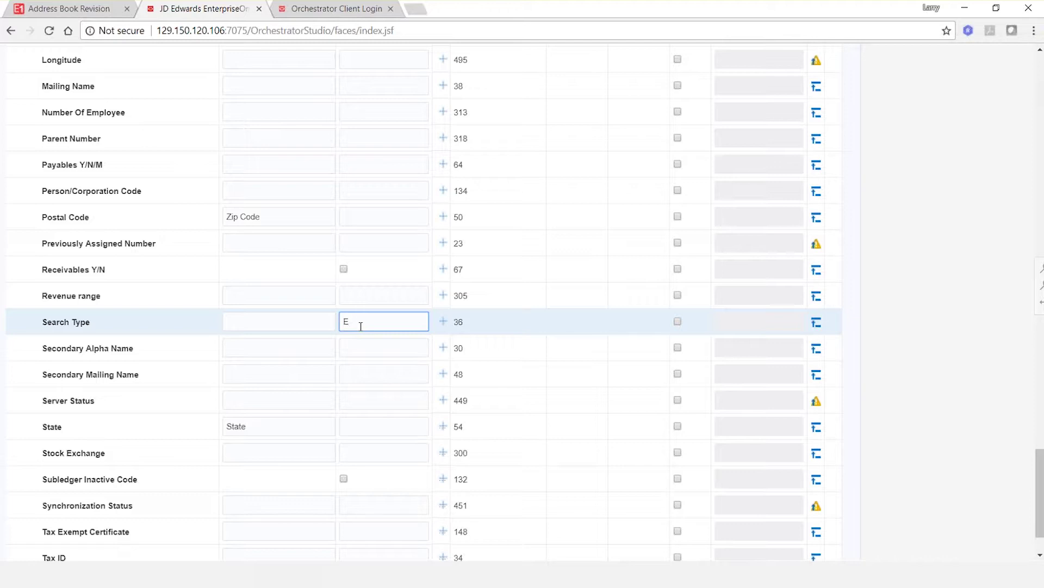
{"action": "key", "text": "BackSpace"}
{"action": "left_click", "coordinate": [292, 321]}
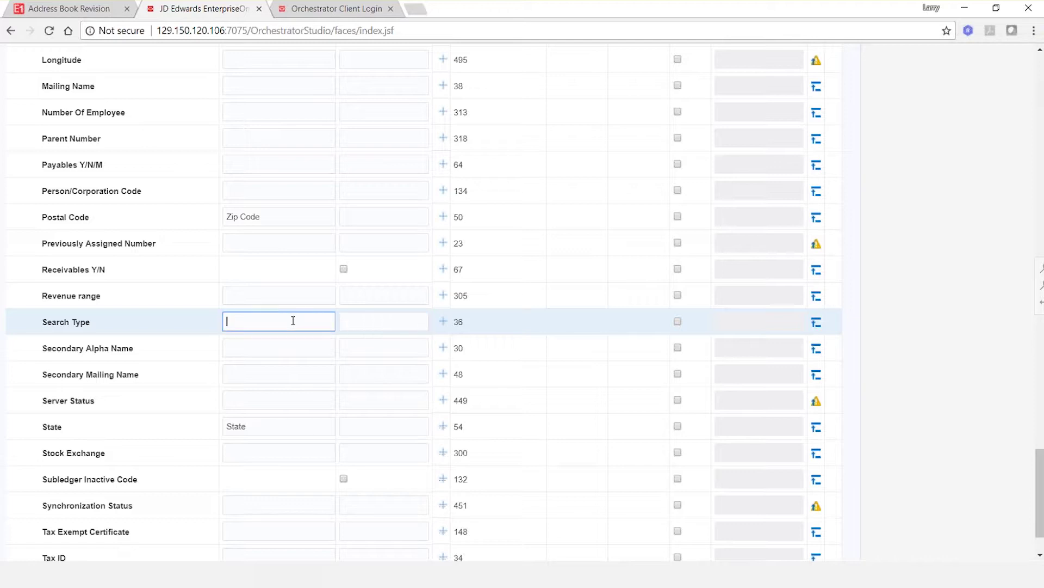
{"action": "key", "text": "ctrl+v"}
{"action": "scroll", "coordinate": [523, 302], "scroll_direction": "up", "scroll_amount": 10}
{"action": "scroll", "coordinate": [1025, 123], "scroll_direction": "up", "scroll_amount": 15}
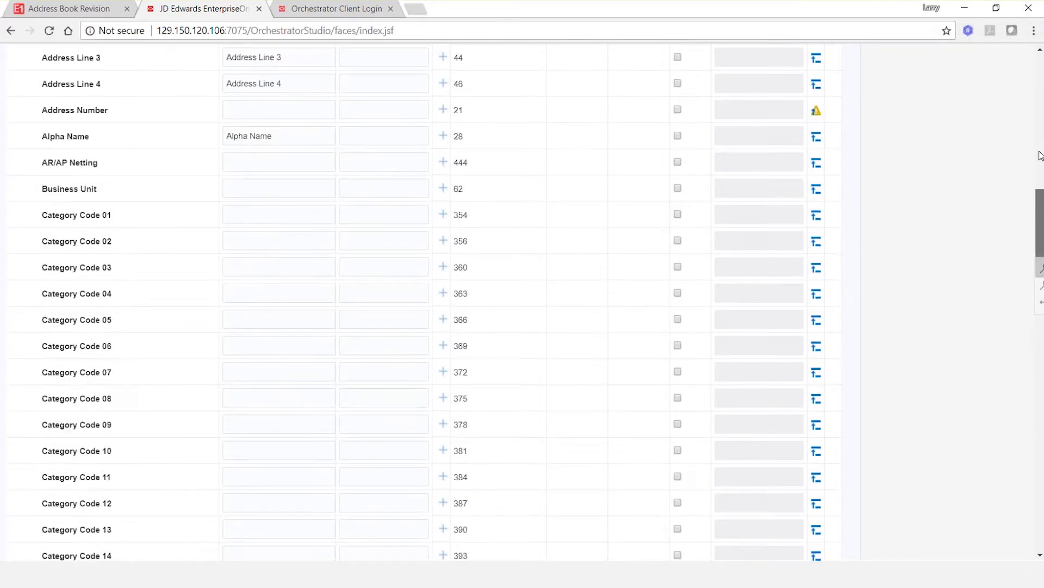
{"action": "scroll", "coordinate": [1025, 123], "scroll_direction": "down", "scroll_amount": 1}
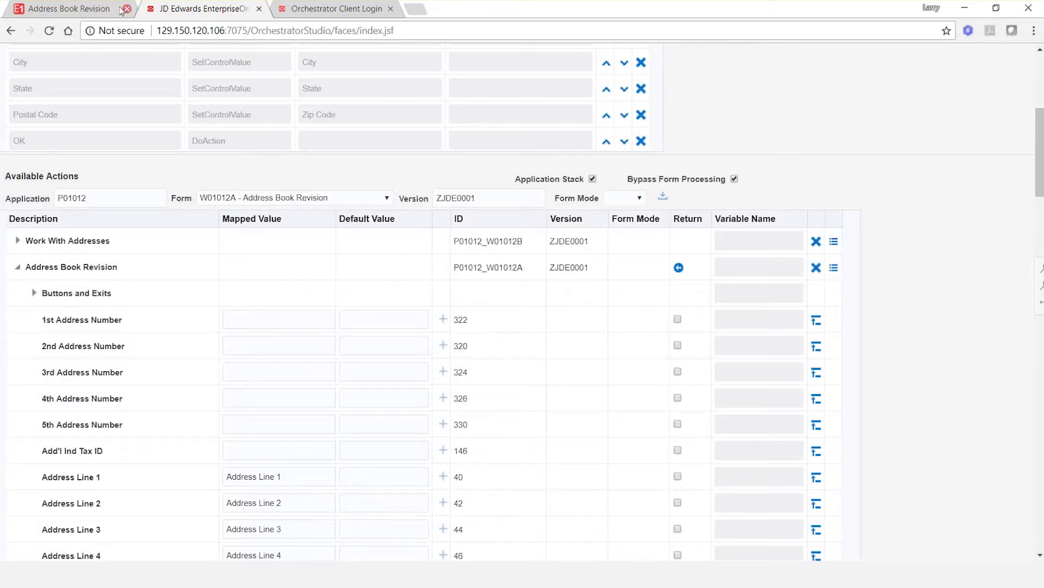
Step: Switch to the Address Book Revision form in JD Edwards EnterpriseOne and look up the Search Type field's AIS Id in its item help
{"action": "left_click", "coordinate": [103, 9]}
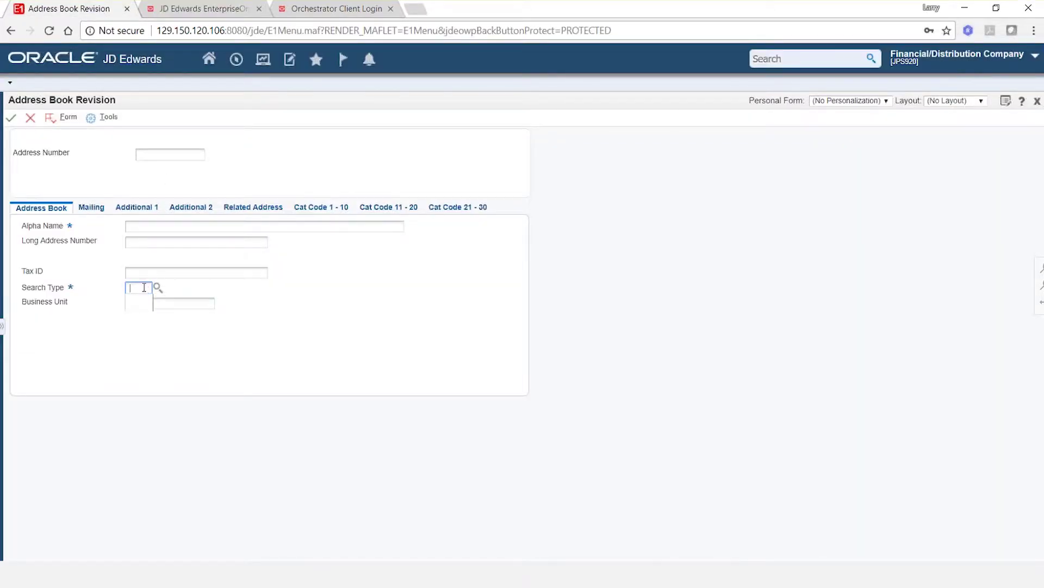
{"action": "key", "text": "F1"}
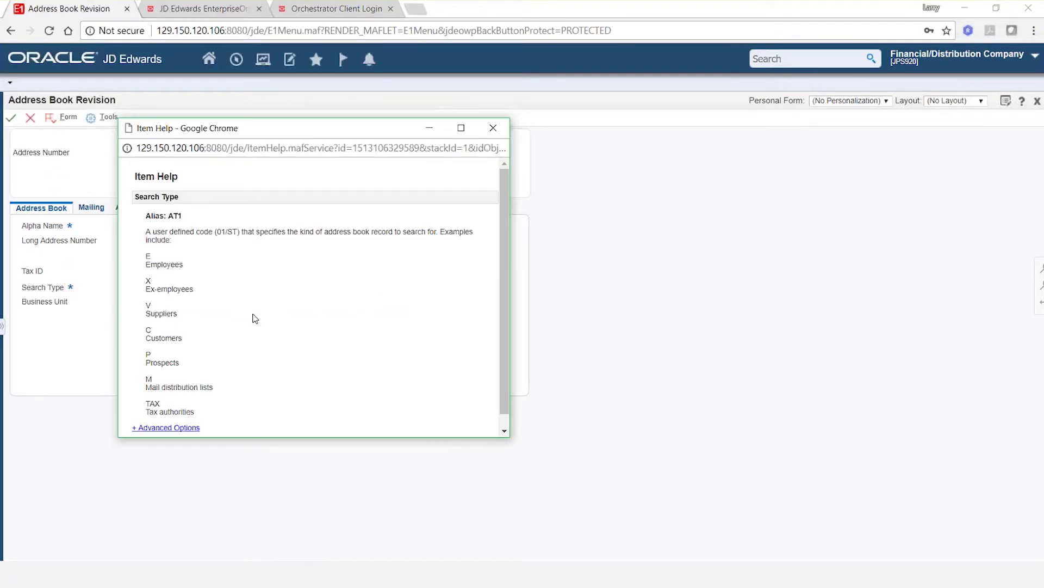
{"action": "left_click", "coordinate": [168, 428]}
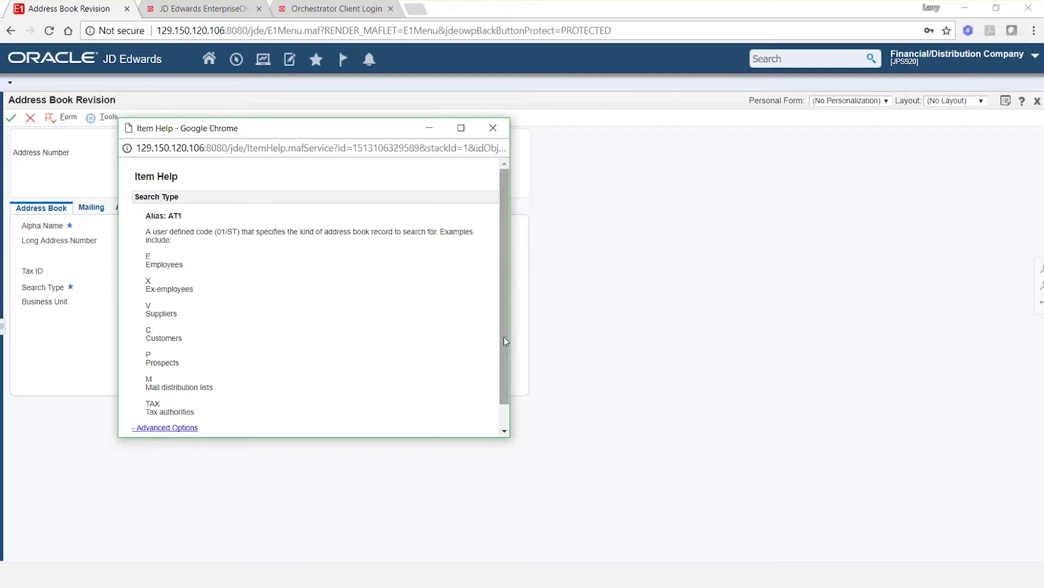
{"action": "left_click_drag", "start_coordinate": [504, 336], "coordinate": [503, 379]}
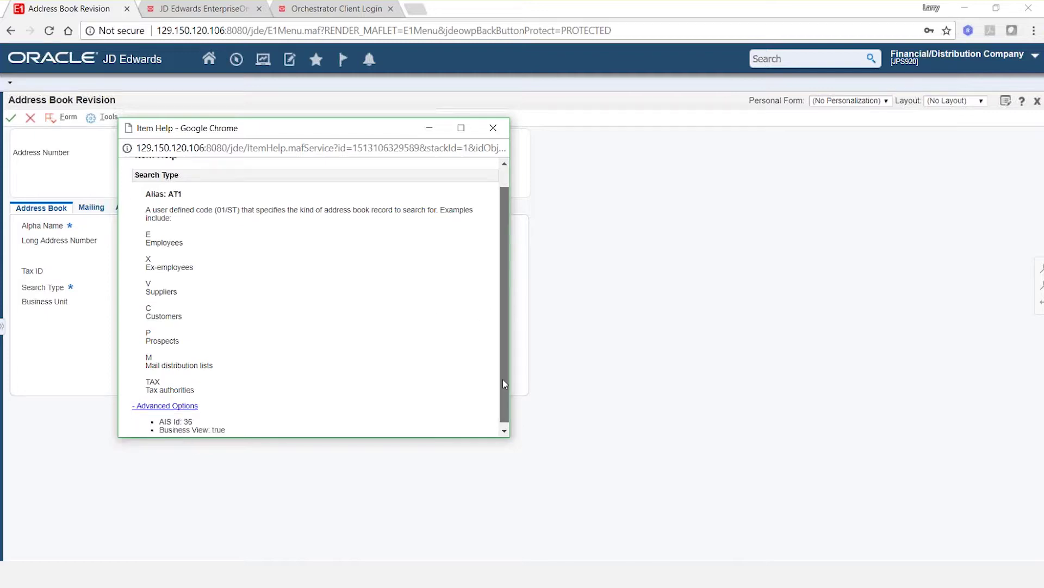
{"action": "left_click_drag", "start_coordinate": [187, 417], "coordinate": [193, 418]}
{"action": "double_click", "coordinate": [187, 417]}
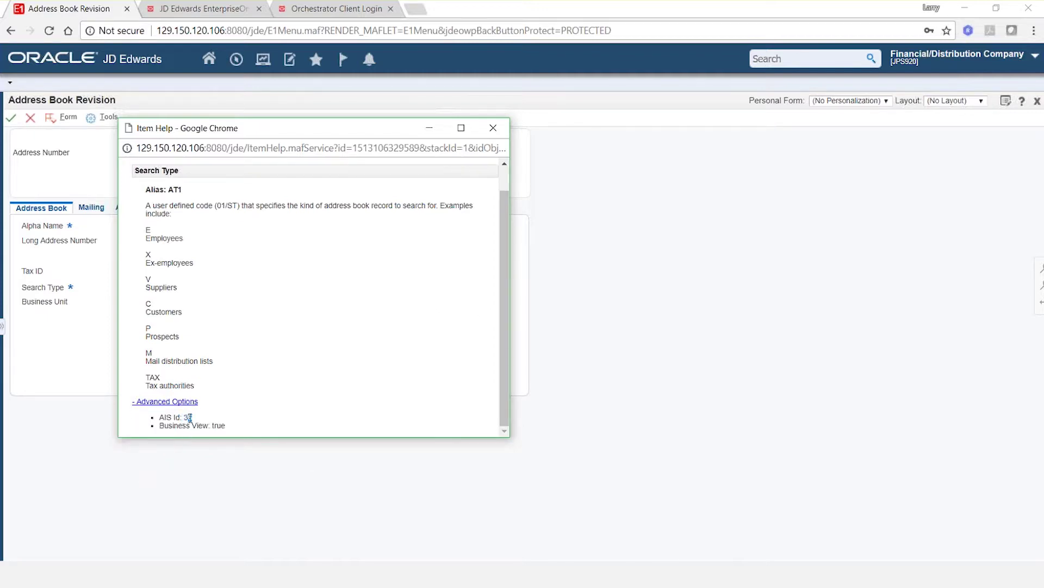
{"action": "left_click", "coordinate": [493, 129]}
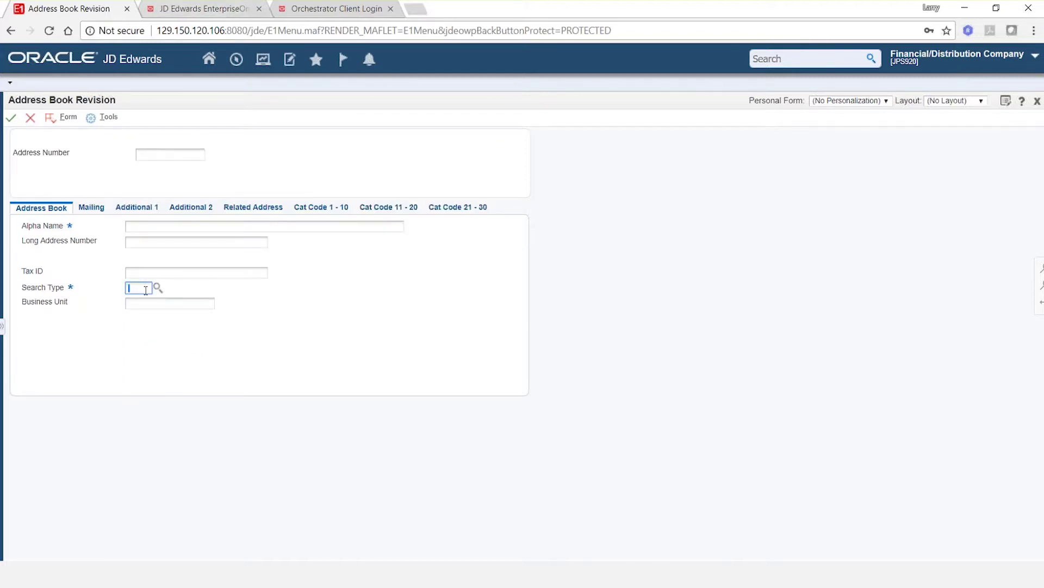
Step: Switch back to Orchestrator Studio and examine the return form and grid ID settings of Address Book Revision
{"action": "left_click", "coordinate": [205, 8]}
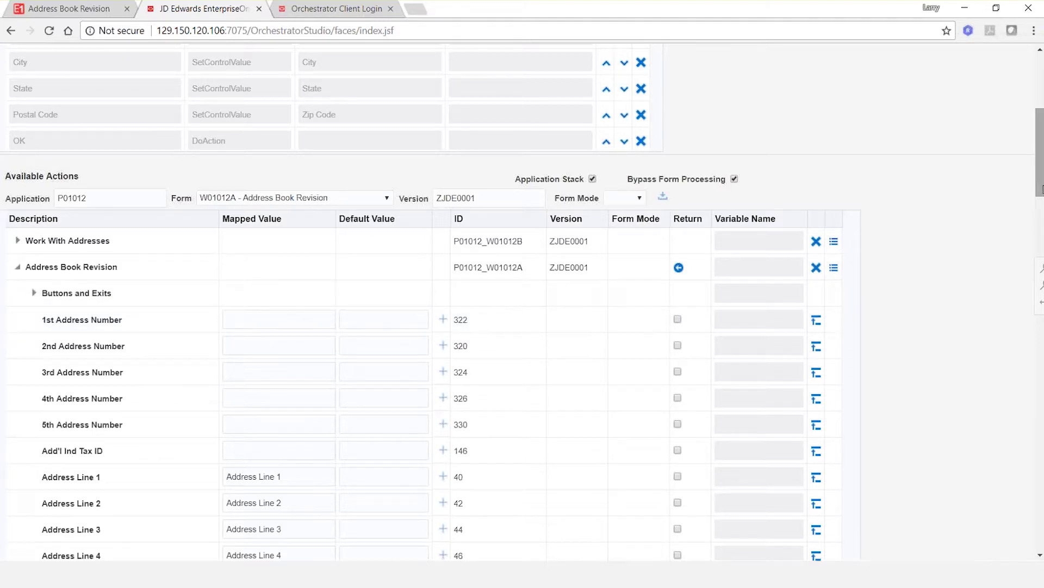
{"action": "scroll", "coordinate": [781, 252], "scroll_direction": "down", "scroll_amount": 1}
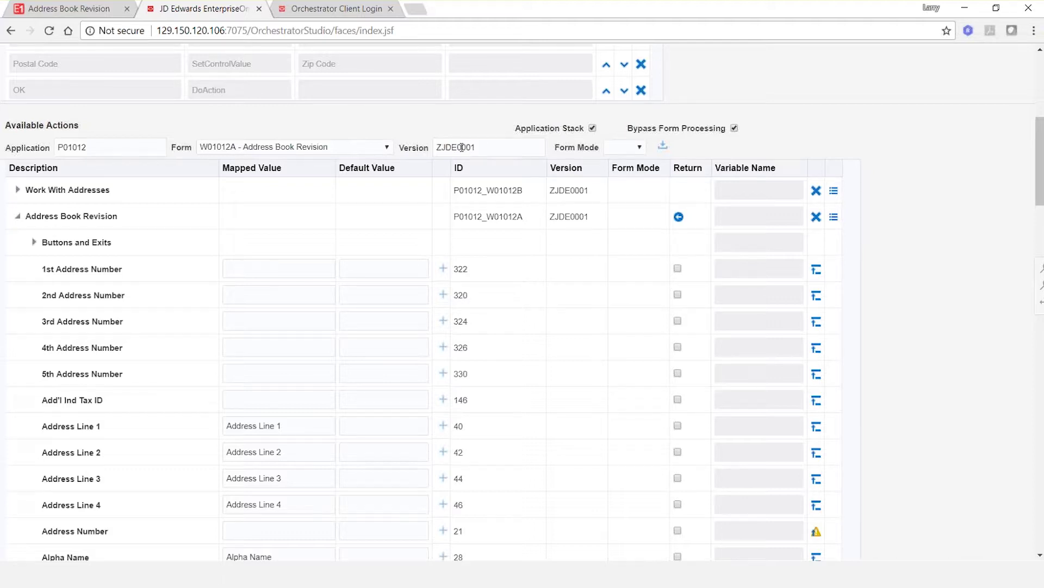
{"action": "left_click", "coordinate": [679, 218]}
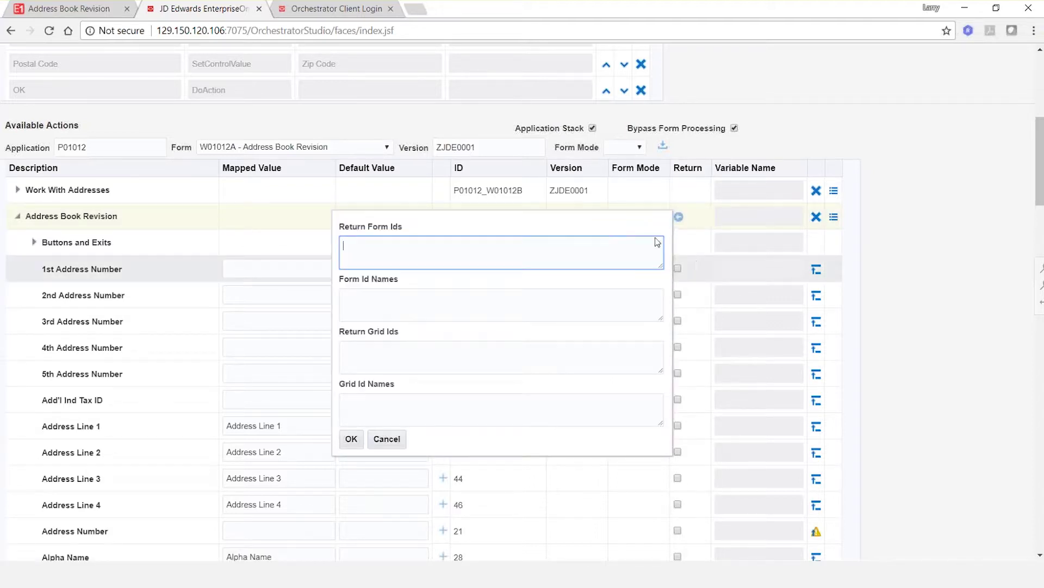
{"action": "left_click", "coordinate": [400, 440]}
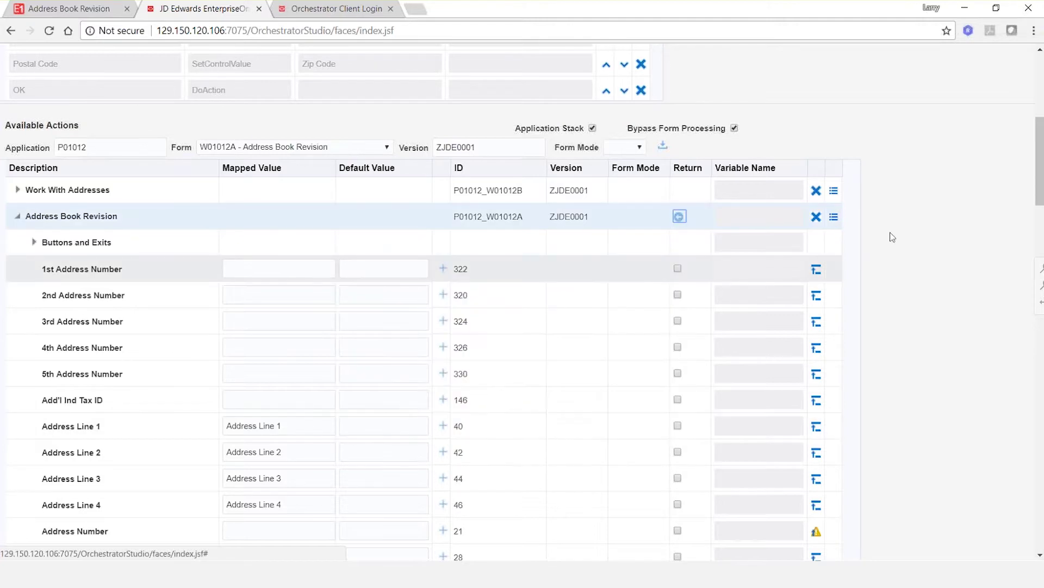
Step: Mark the Alpha Name field of Address Book Revision as a return value
{"action": "scroll", "coordinate": [1039, 238], "scroll_direction": "down", "scroll_amount": 1}
{"action": "scroll", "coordinate": [1039, 237], "scroll_direction": "down", "scroll_amount": 7}
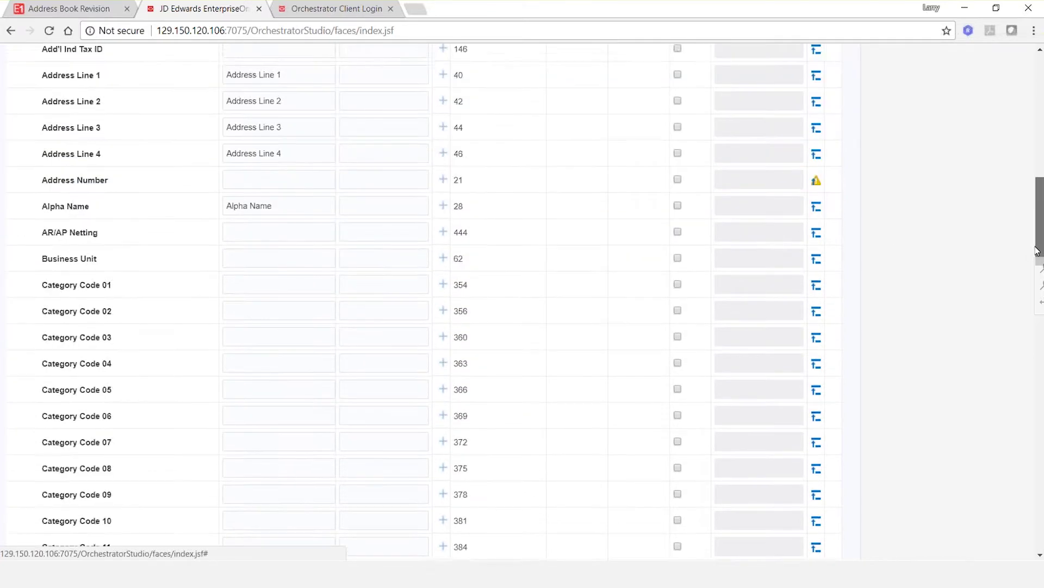
{"action": "scroll", "coordinate": [661, 258], "scroll_direction": "up", "scroll_amount": 2}
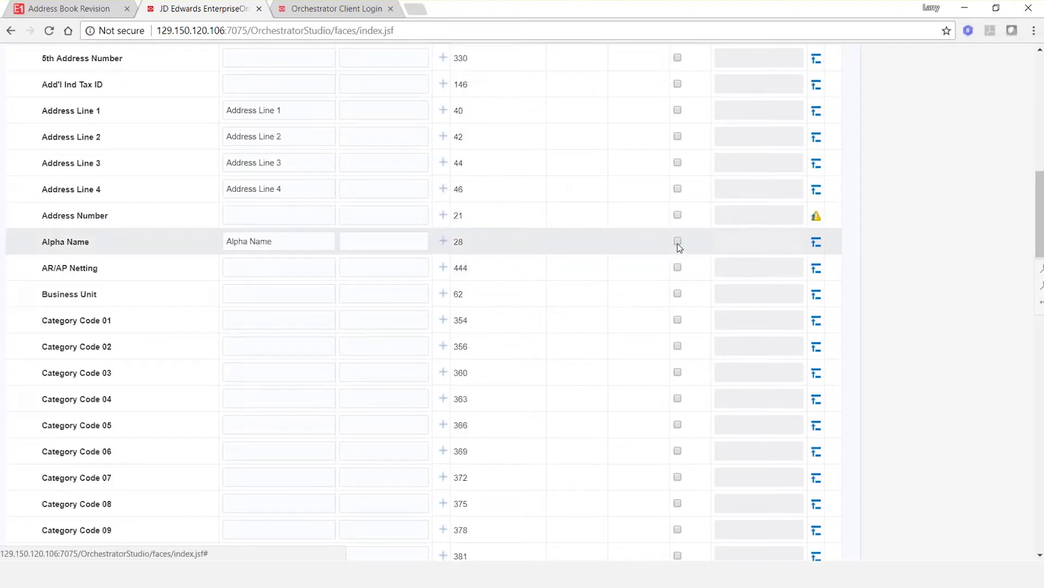
{"action": "left_click", "coordinate": [677, 241]}
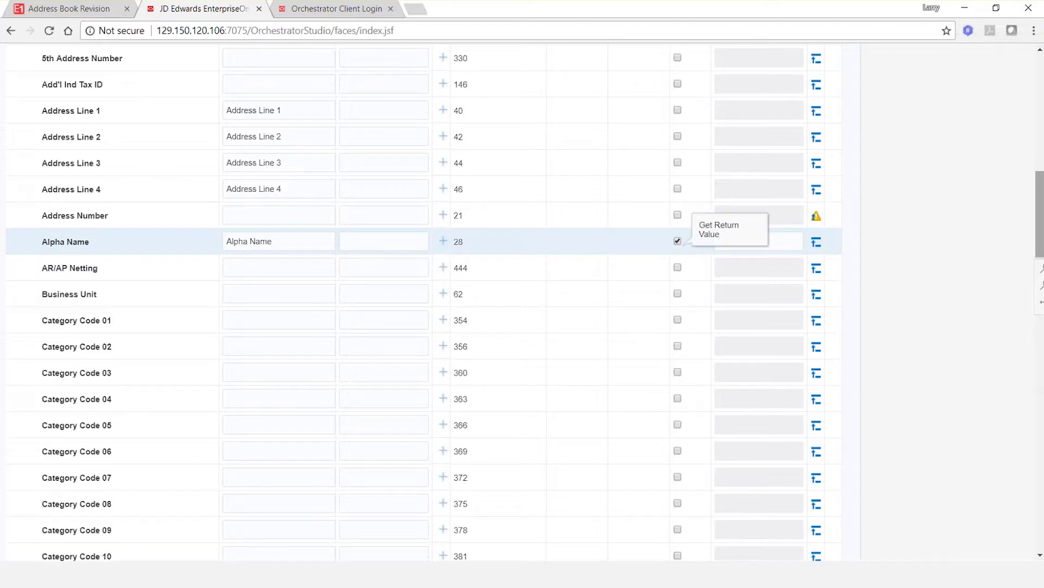
Step: Name Address Book Revision's return form ID 28 Alpha Name and check the Alpha Name field's variable name
{"action": "left_click_drag", "start_coordinate": [1041, 231], "coordinate": [1041, 165]}
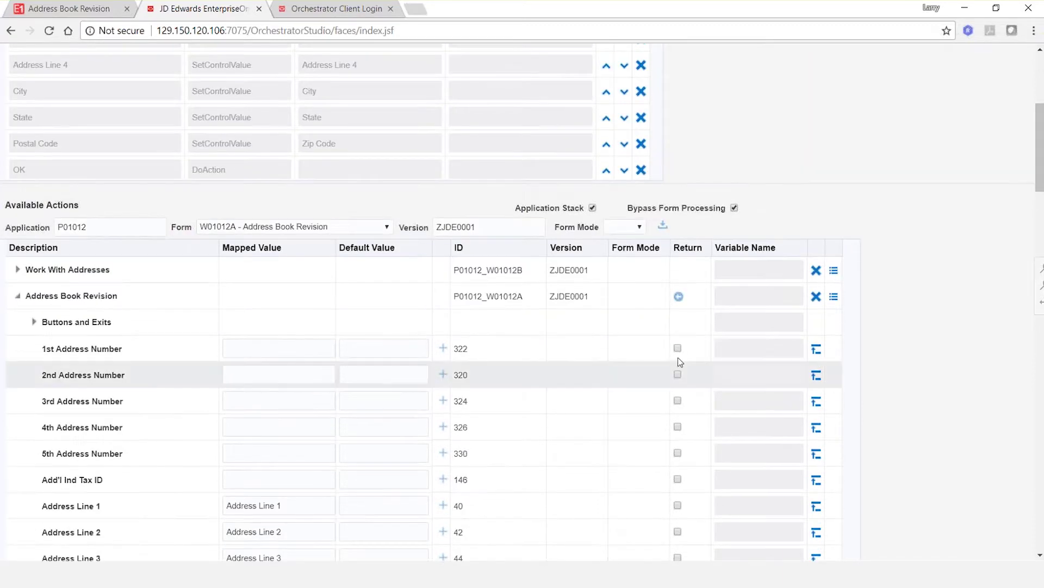
{"action": "left_click", "coordinate": [679, 296]}
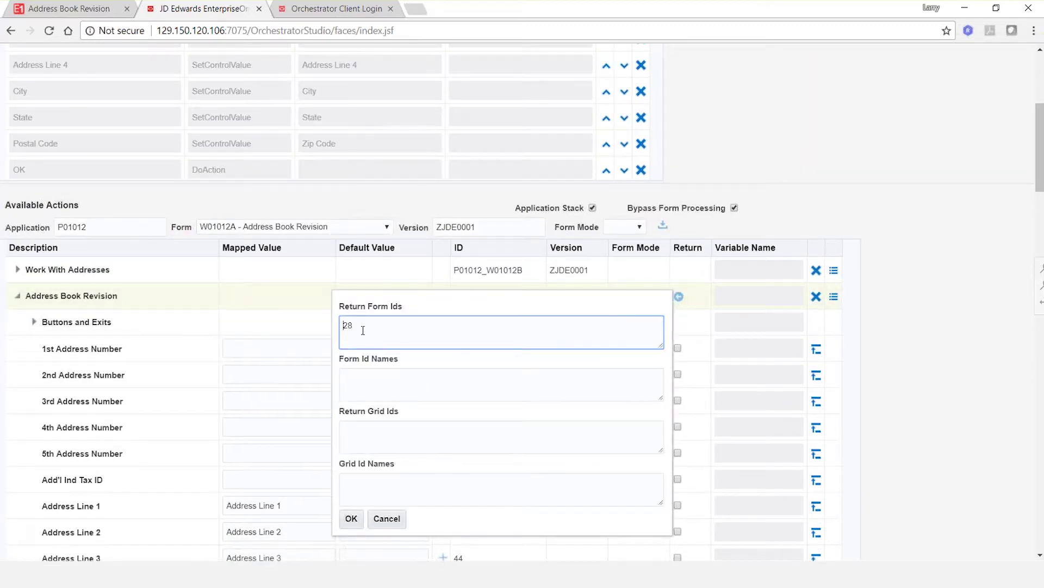
{"action": "left_click", "coordinate": [365, 391]}
{"action": "type", "text": "Alp"}
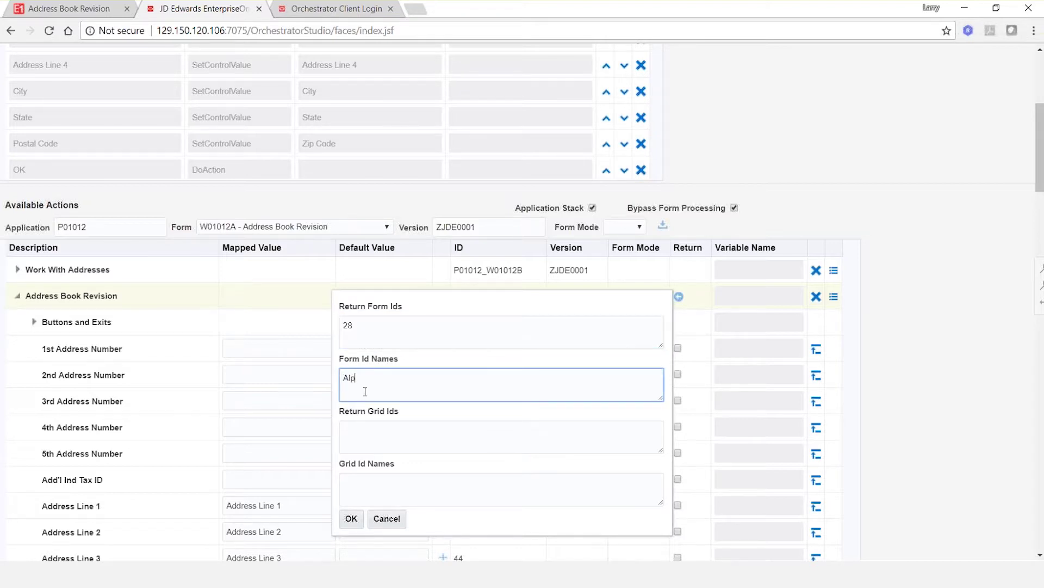
{"action": "type", "text": "ha Name"}
{"action": "left_click", "coordinate": [349, 517]}
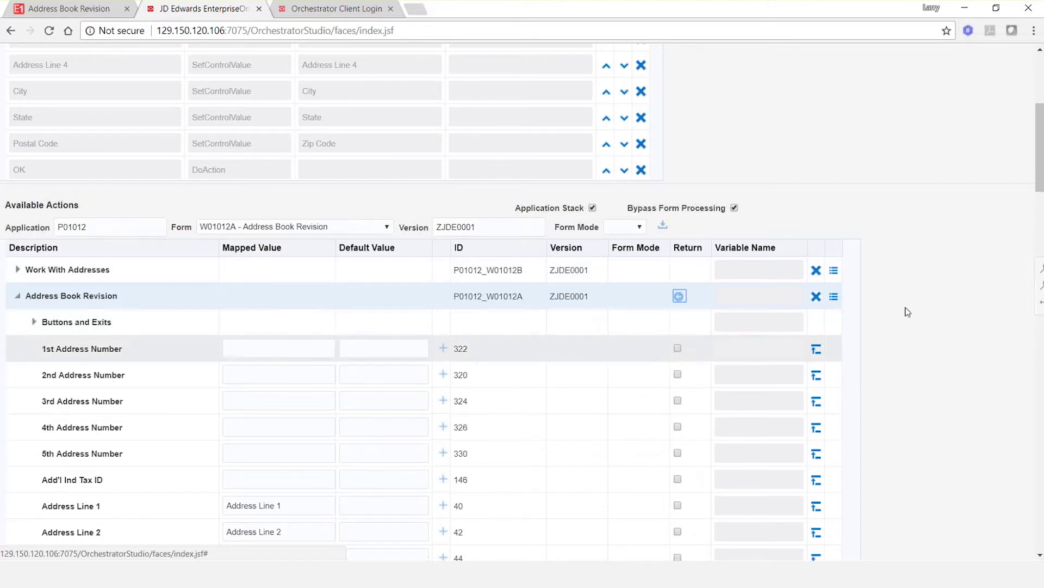
{"action": "scroll", "coordinate": [792, 319], "scroll_direction": "down", "scroll_amount": 6}
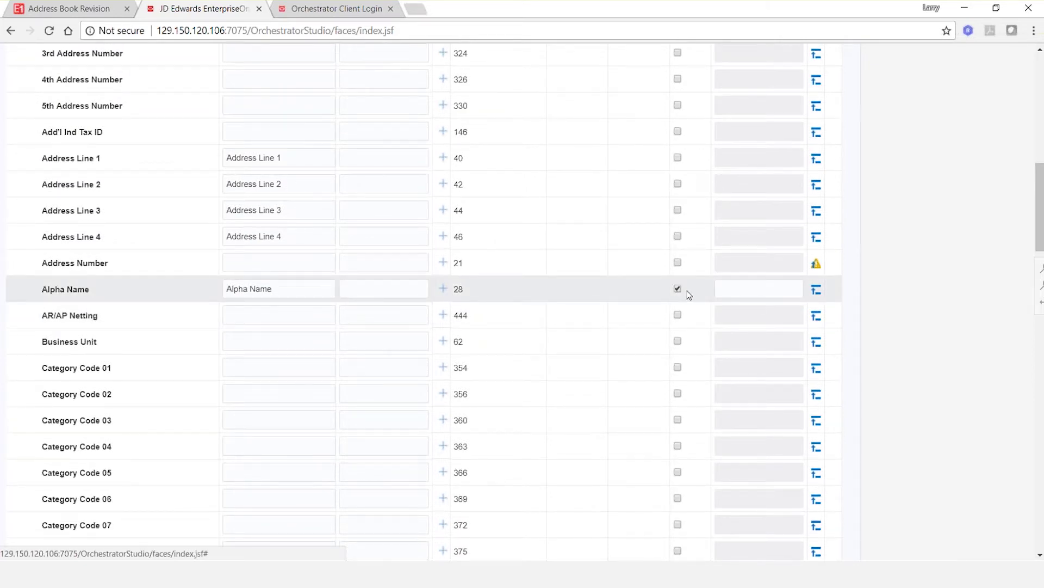
{"action": "left_click", "coordinate": [725, 286]}
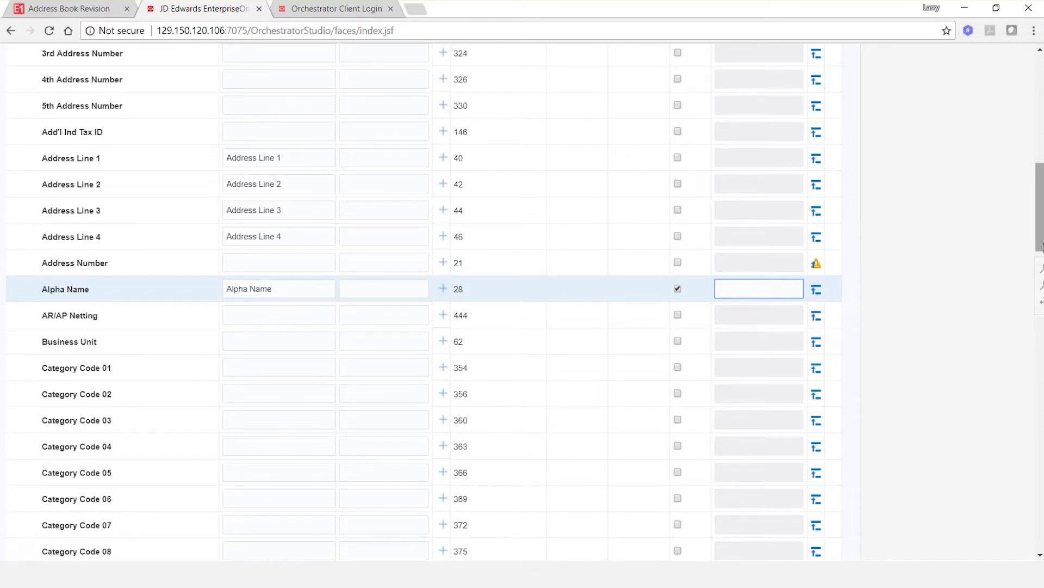
Step: Save the GSI_Adress_Demo form request and close it
{"action": "left_click_drag", "start_coordinate": [1042, 247], "coordinate": [1042, 134]}
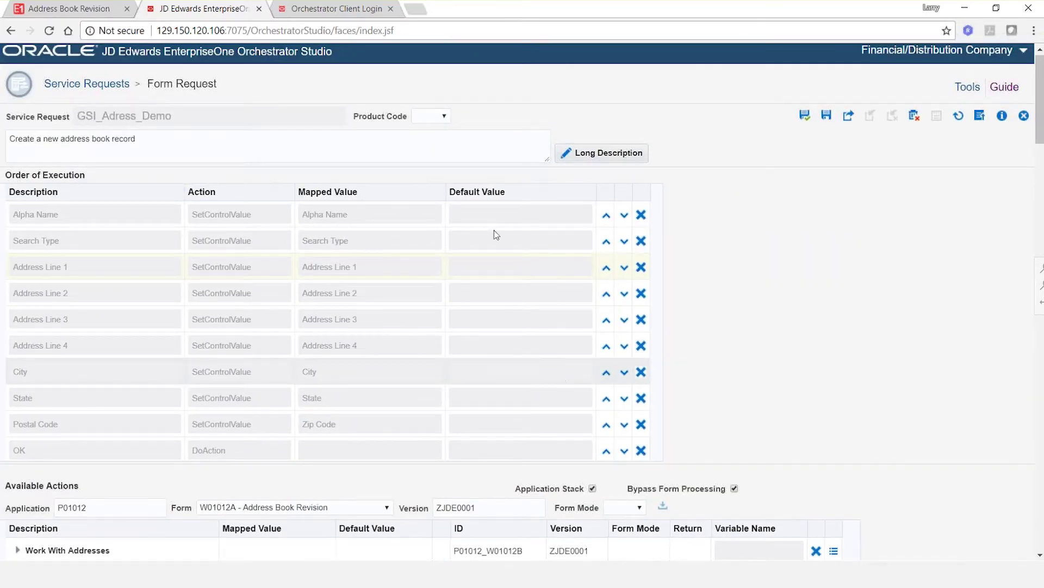
{"action": "left_click", "coordinate": [805, 116]}
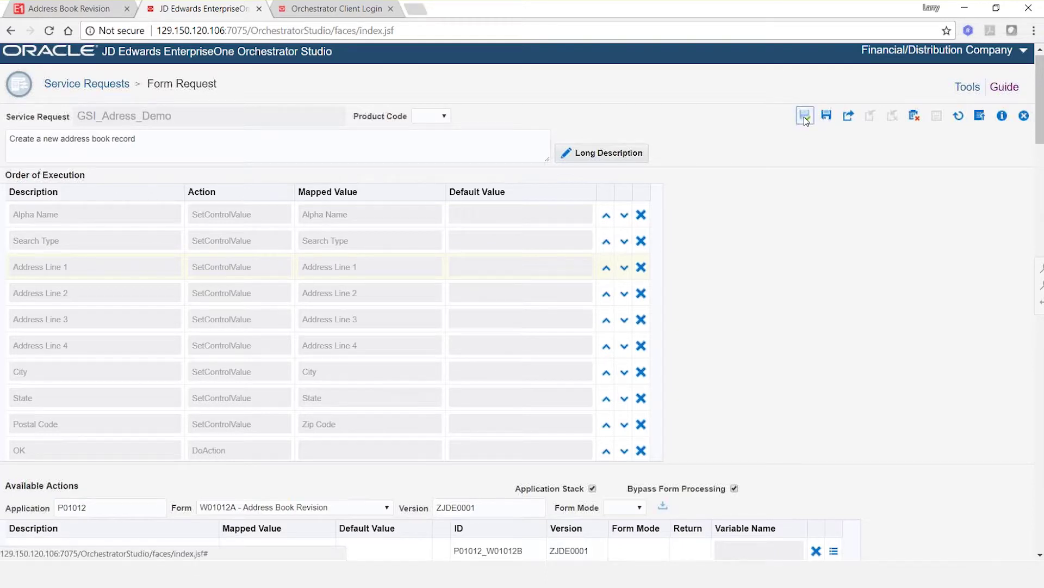
{"action": "left_click", "coordinate": [805, 116]}
{"action": "left_click", "coordinate": [1024, 117]}
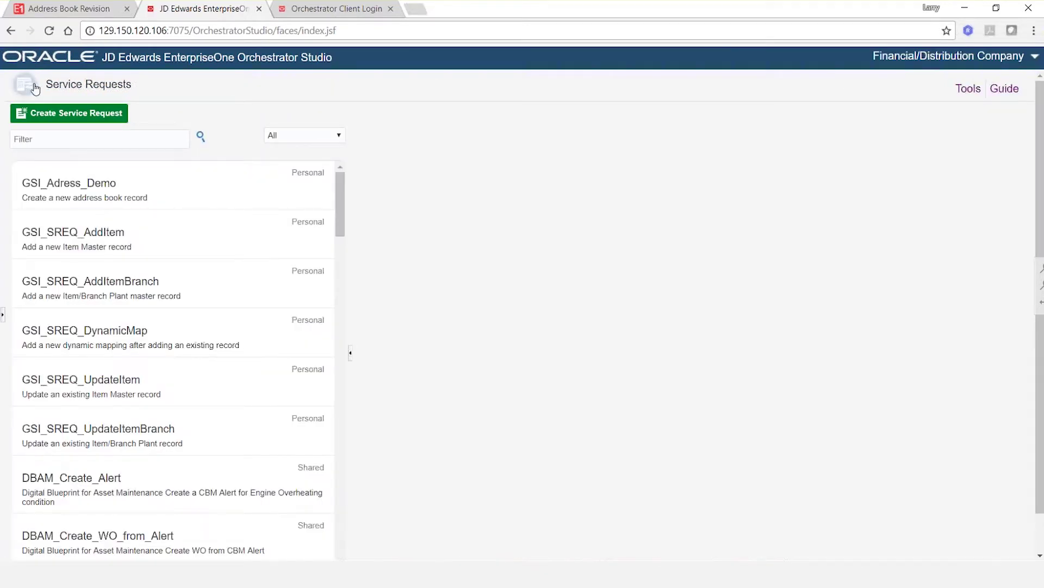
Step: Start a new orchestration and name it GSI_Address_Demo
{"action": "left_click", "coordinate": [35, 89]}
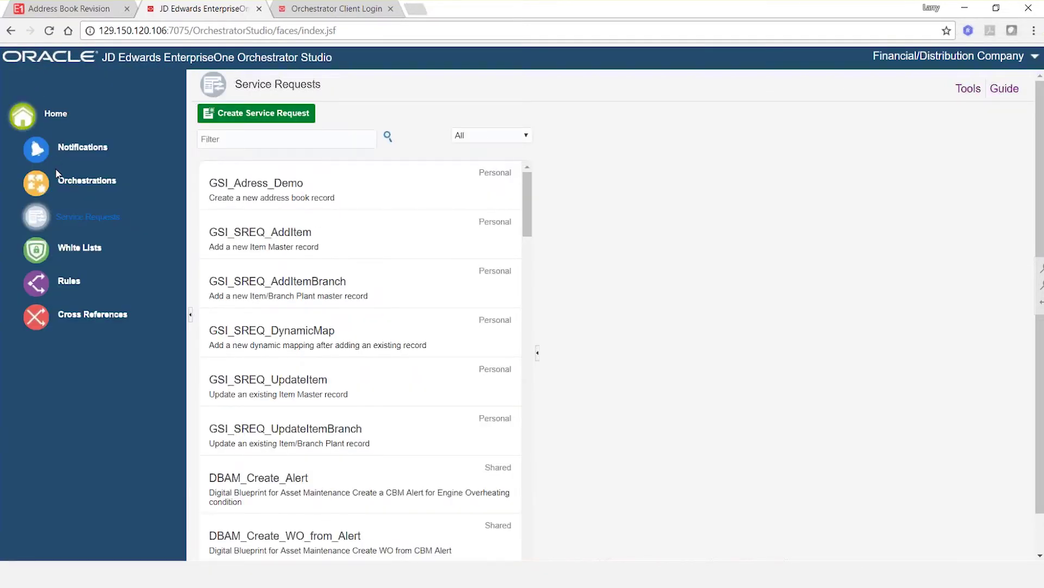
{"action": "left_click", "coordinate": [43, 194]}
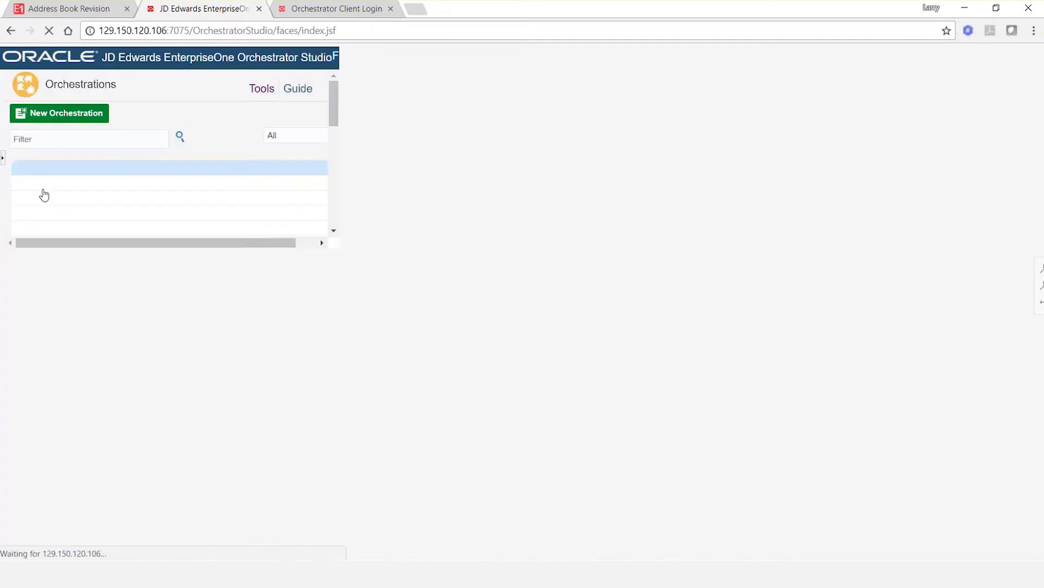
{"action": "left_click", "coordinate": [57, 113]}
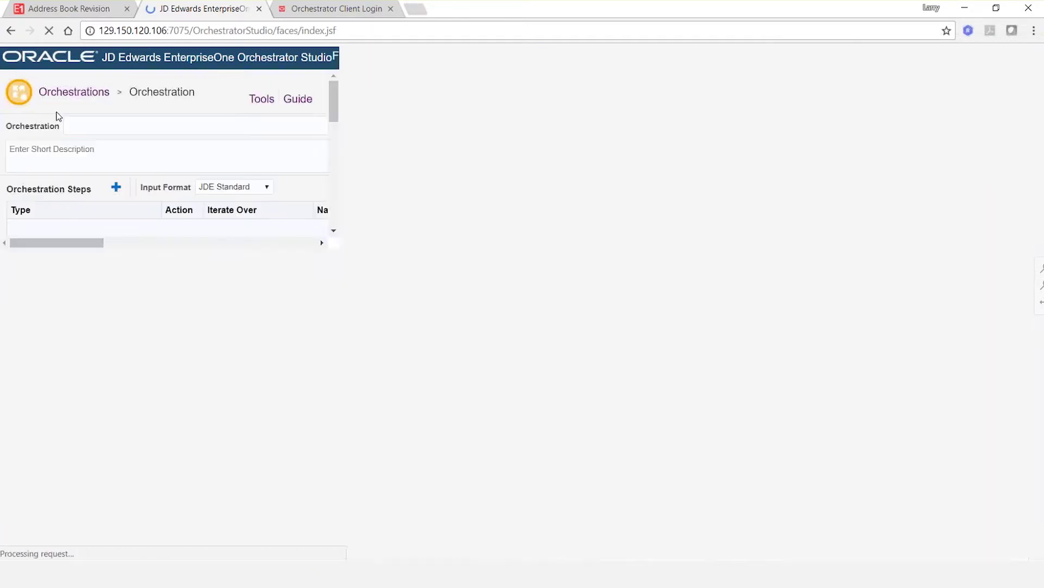
{"action": "left_click", "coordinate": [105, 129]}
{"action": "type", "text": "GSI"}
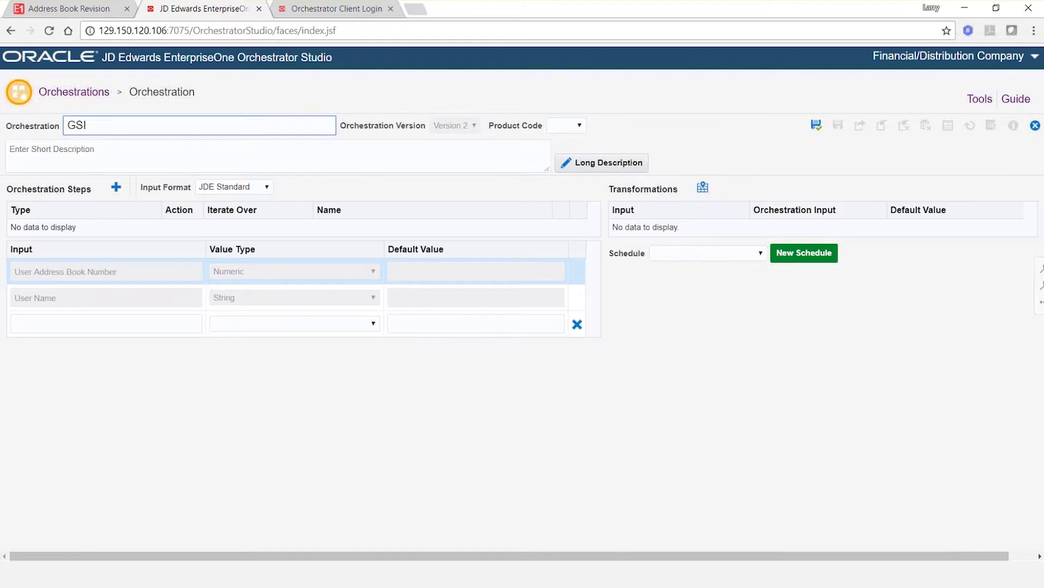
{"action": "type", "text": "_Address_demo"}
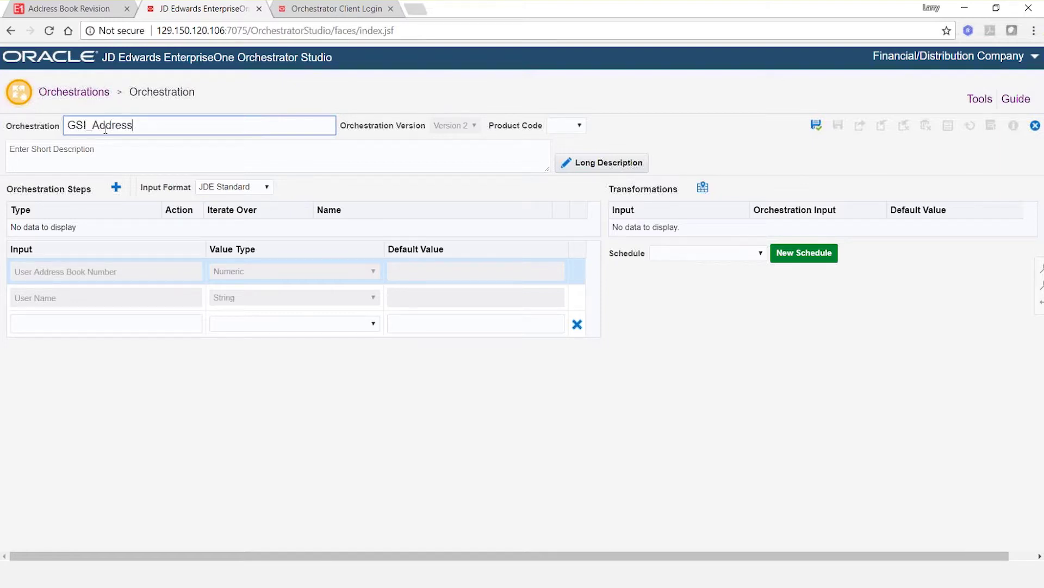
{"action": "key", "text": "BackSpace"}
{"action": "key", "text": "BackSpace"}
{"action": "key", "text": "BackSpace"}
{"action": "key", "text": "BackSpace"}
{"action": "type", "text": "Demo"}
Step: Extend the orchestration's name to GSI_ORCH_Address_Demo
{"action": "left_click", "coordinate": [95, 154]}
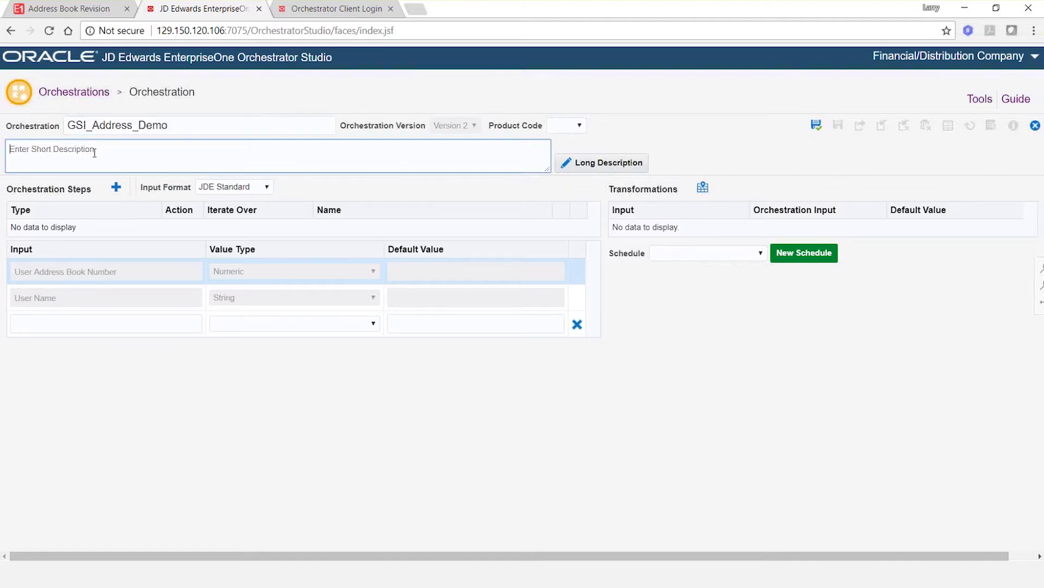
{"action": "left_click", "coordinate": [91, 126]}
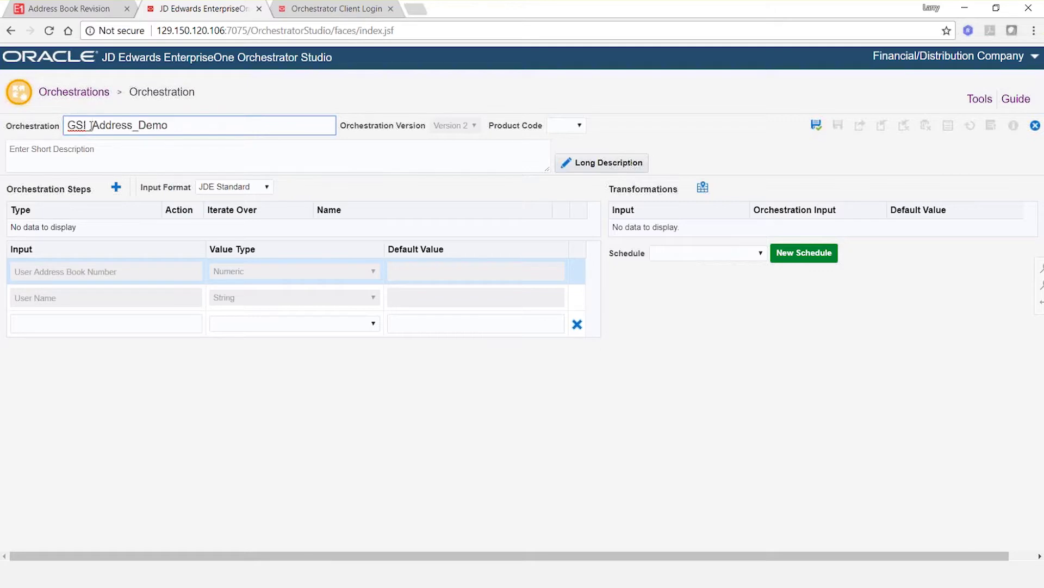
{"action": "type", "text": "ORCH"}
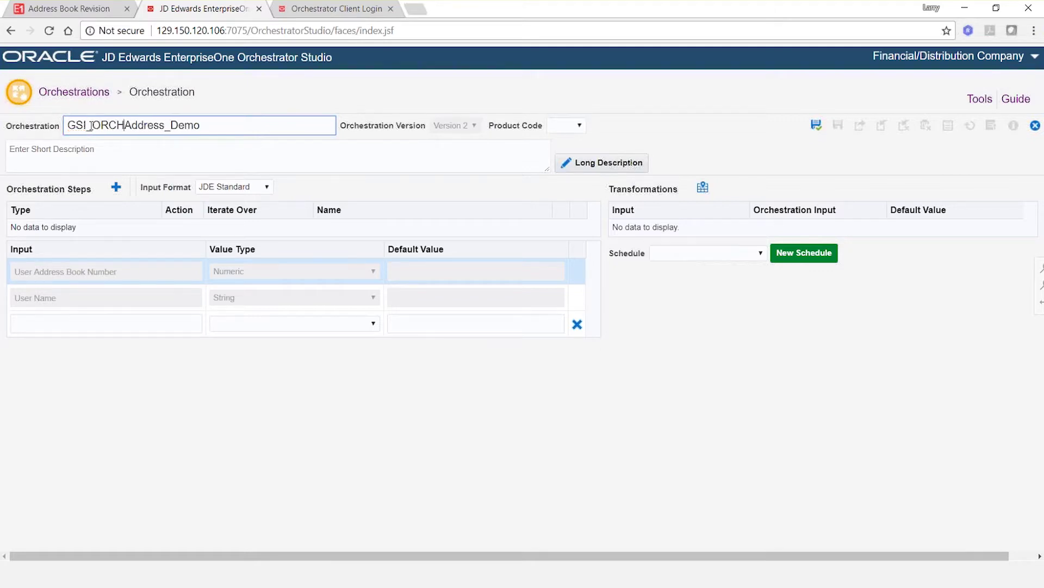
{"action": "type", "text": "_"}
Step: Enter the short description "Orchestration to create a new address book record"
{"action": "left_click", "coordinate": [118, 155]}
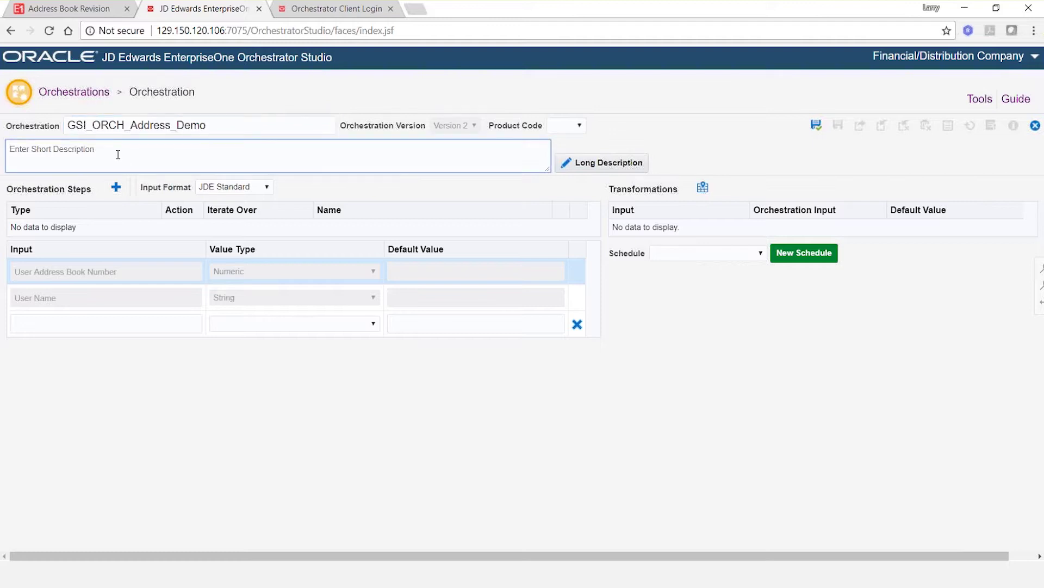
{"action": "type", "text": "A"}
{"action": "key", "text": "BackSpace"}
{"action": "type", "text": "Orchestration to create a new address b"}
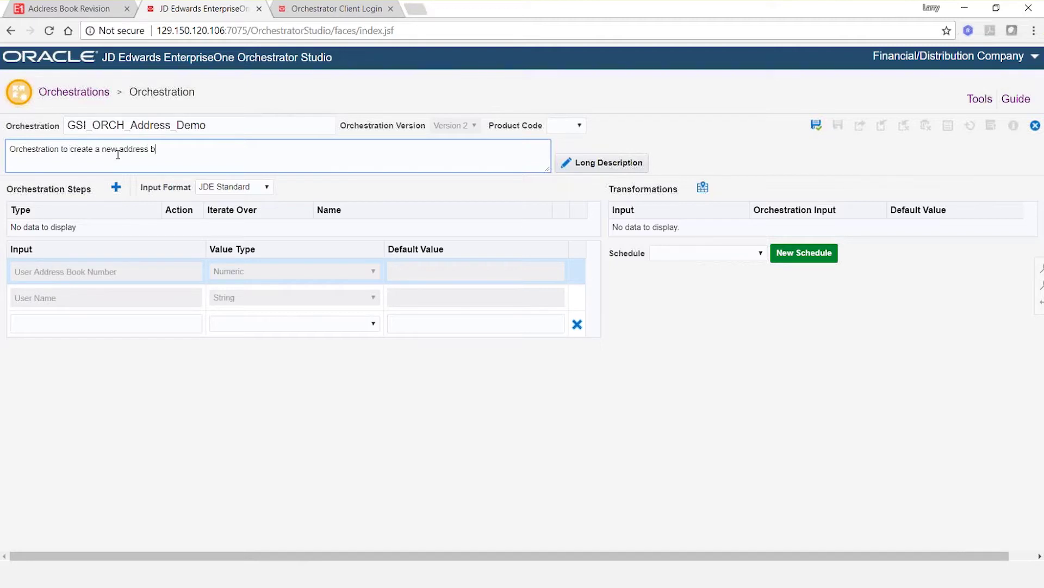
{"action": "type", "text": "ook record"}
Step: View the long description without adding any text, and save the orchestration with product code 55
{"action": "left_click", "coordinate": [595, 163]}
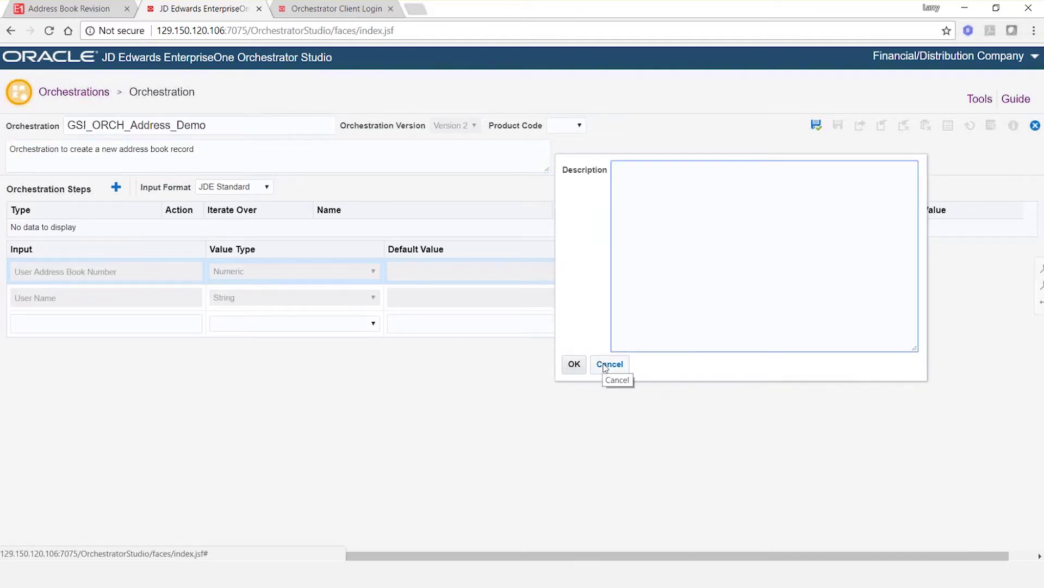
{"action": "left_click", "coordinate": [610, 364]}
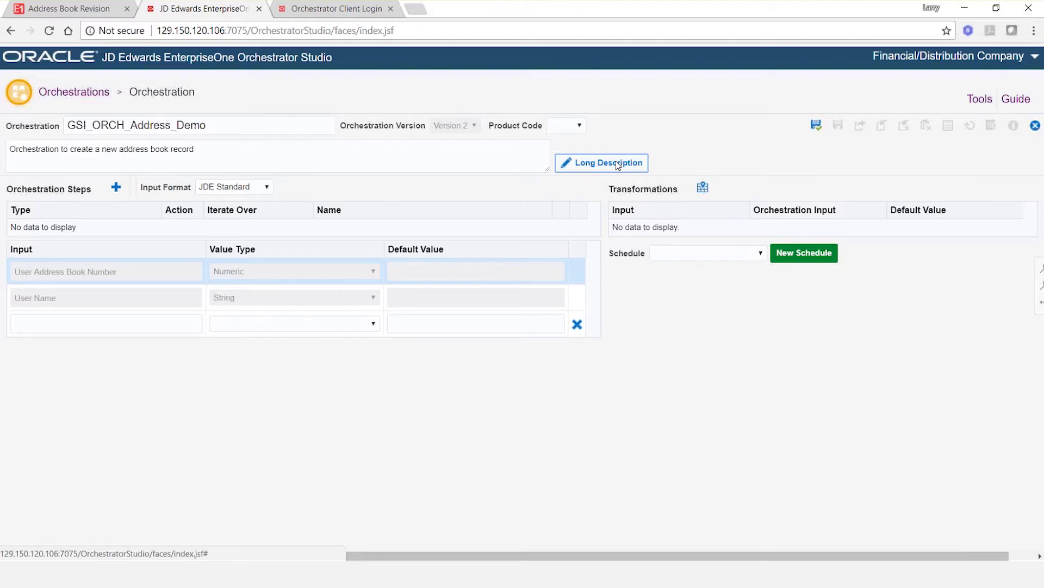
{"action": "left_click", "coordinate": [205, 157]}
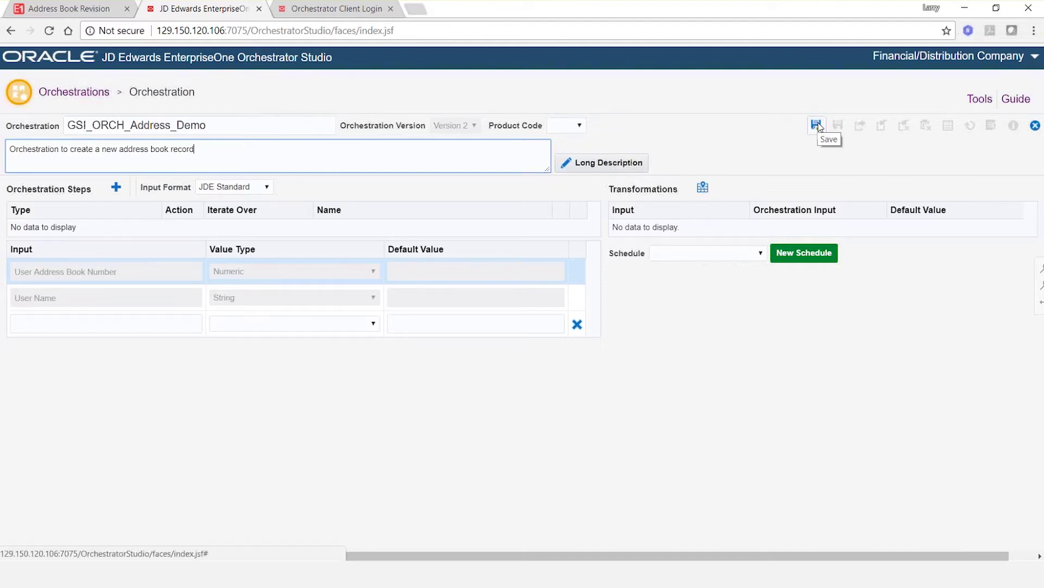
{"action": "left_click", "coordinate": [817, 126]}
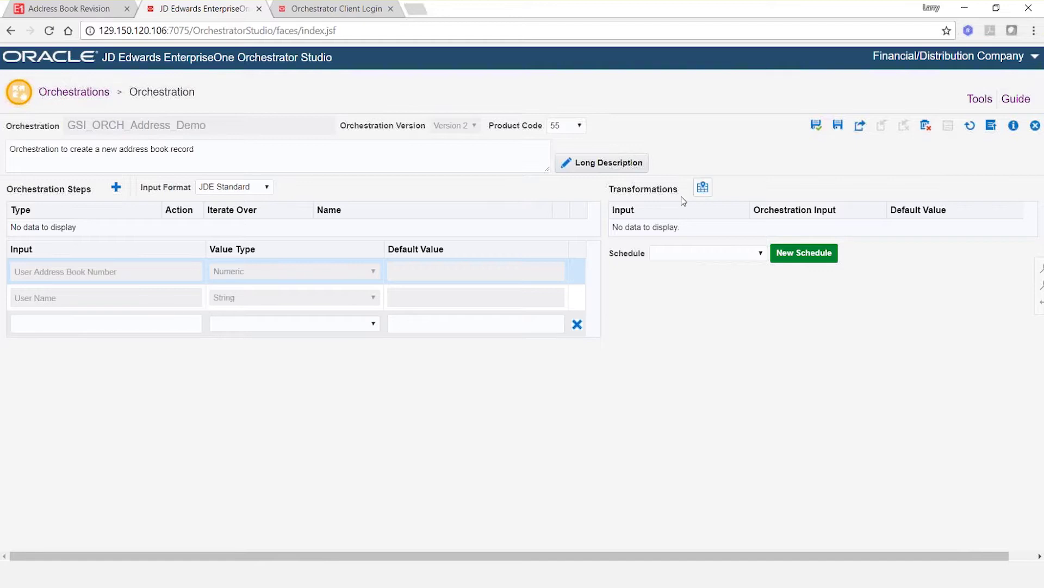
Step: Add a Service Request step to the orchestration and assign the GSI_Adress_Demo service request to it
{"action": "left_click", "coordinate": [116, 187]}
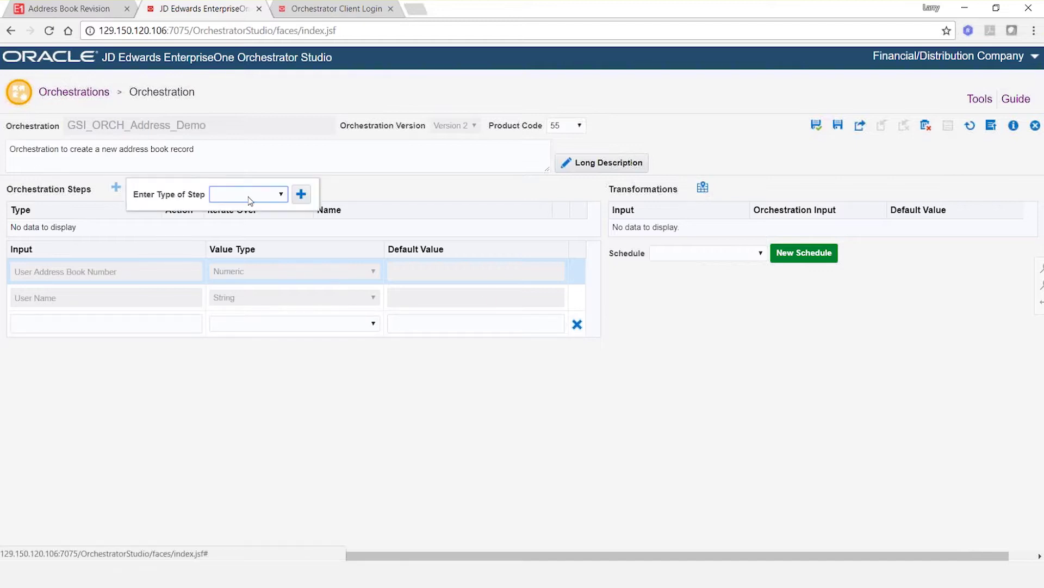
{"action": "left_click", "coordinate": [281, 194]}
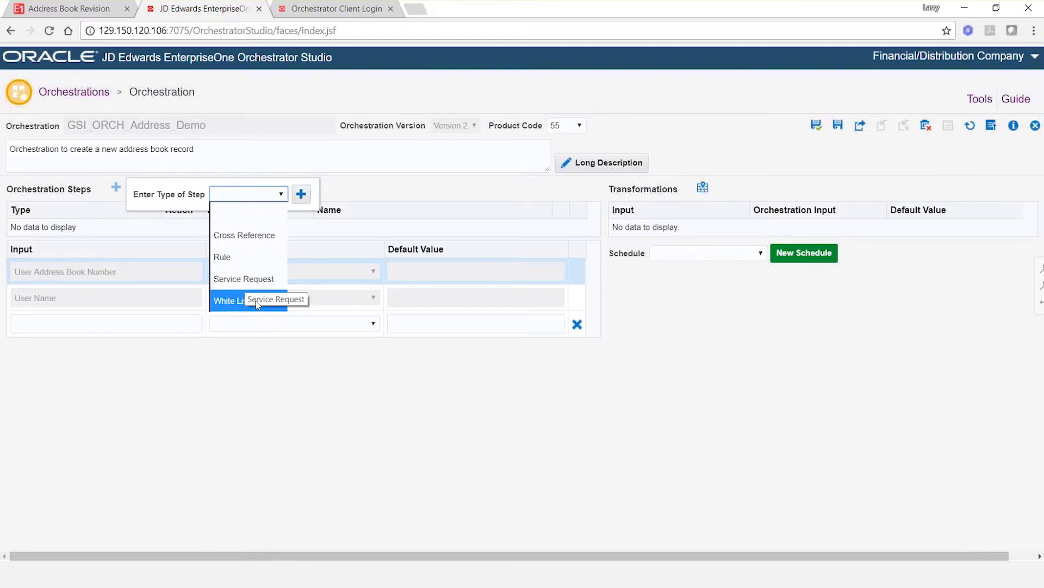
{"action": "left_click", "coordinate": [246, 279]}
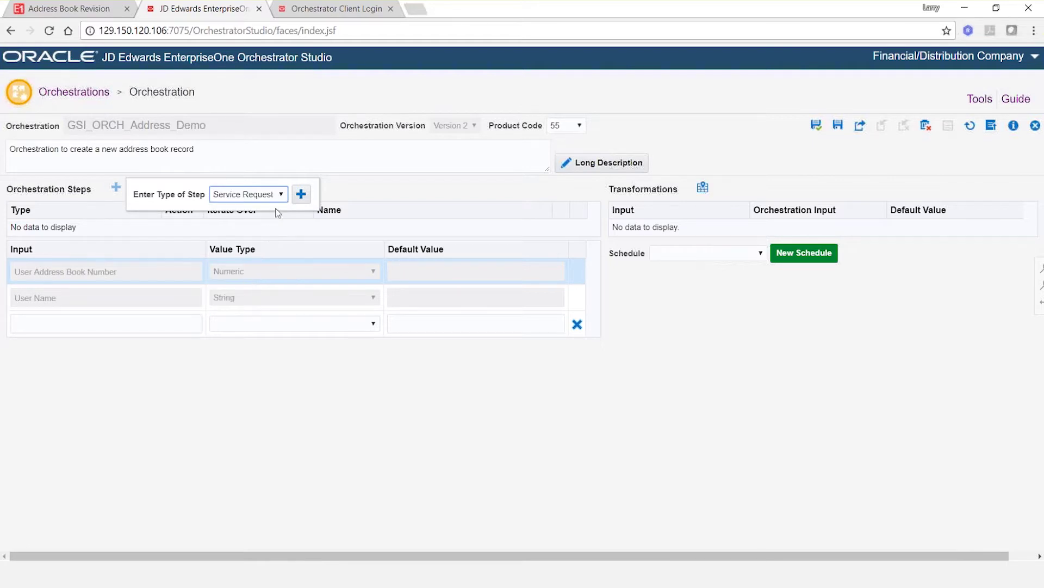
{"action": "left_click", "coordinate": [300, 195]}
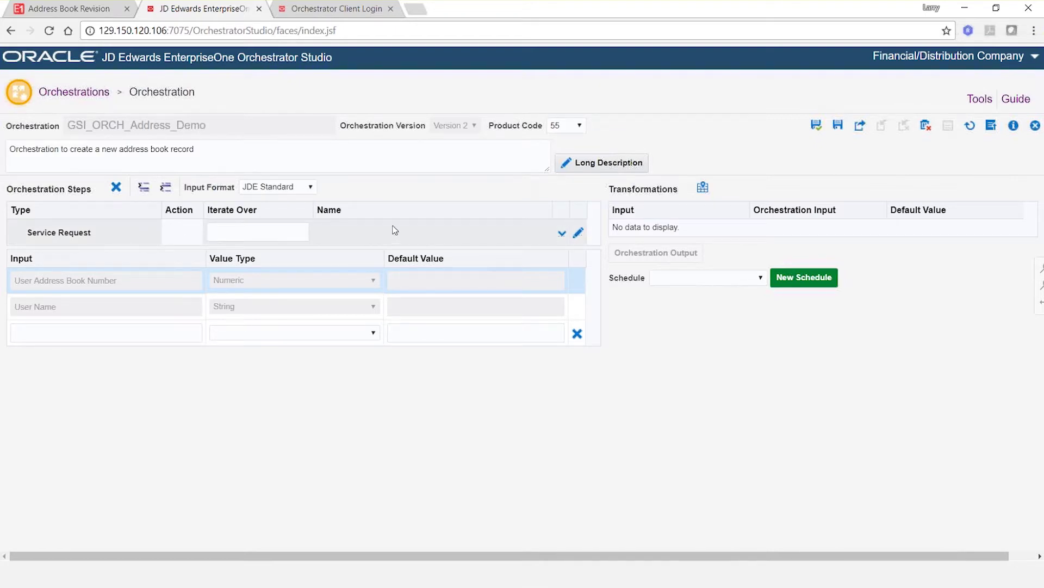
{"action": "left_click", "coordinate": [563, 234]}
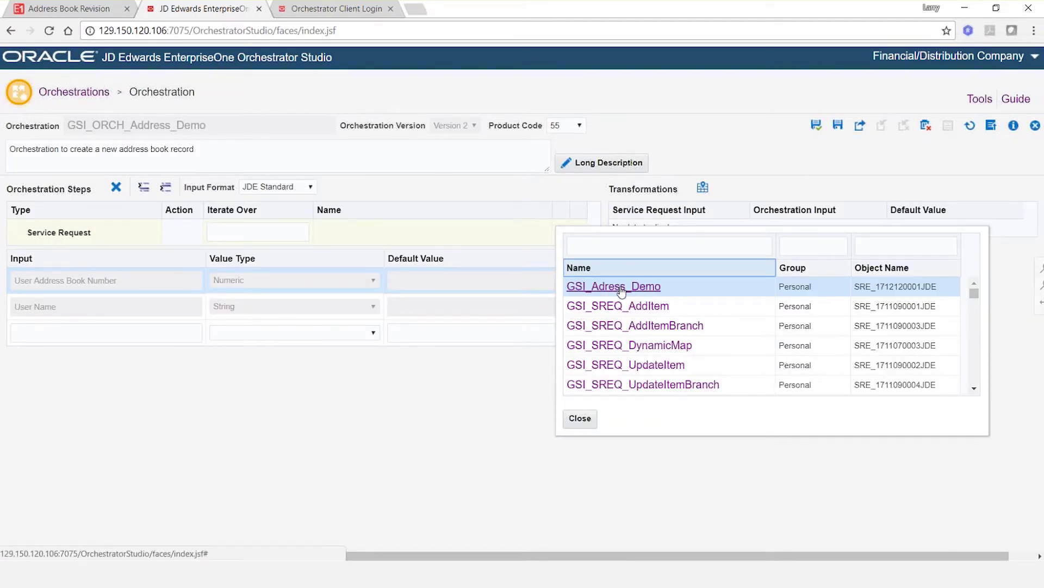
{"action": "left_click", "coordinate": [605, 292]}
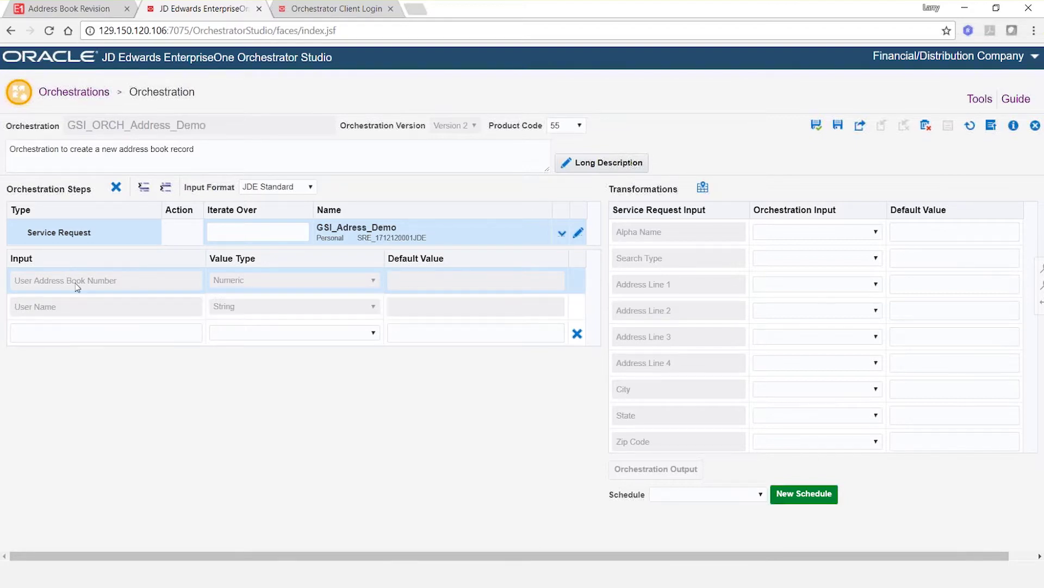
Step: Add an orchestration input named Alpha Name
{"action": "left_click", "coordinate": [75, 329]}
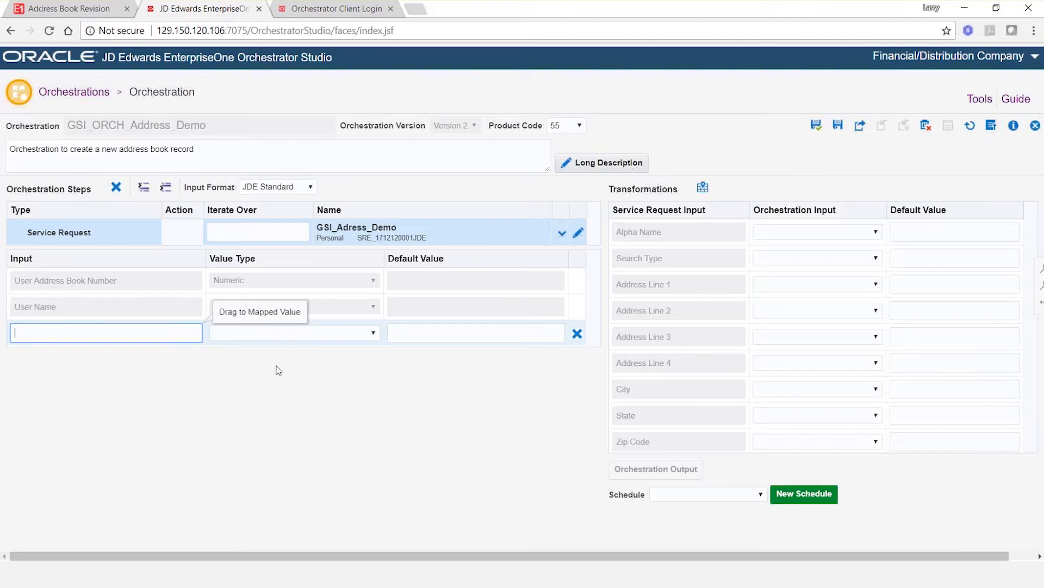
{"action": "type", "text": "lhpa Name"}
{"action": "key", "text": "BackSpace"}
{"action": "key", "text": "BackSpace"}
{"action": "key", "text": "BackSpace"}
{"action": "key", "text": "BackSpace"}
{"action": "key", "text": "BackSpace"}
{"action": "key", "text": "BackSpace"}
{"action": "key", "text": "BackSpace"}
{"action": "key", "text": "BackSpace"}
{"action": "key", "text": "BackSpace"}
{"action": "type", "text": "lpha Name"}
{"action": "left_click", "coordinate": [168, 414]}
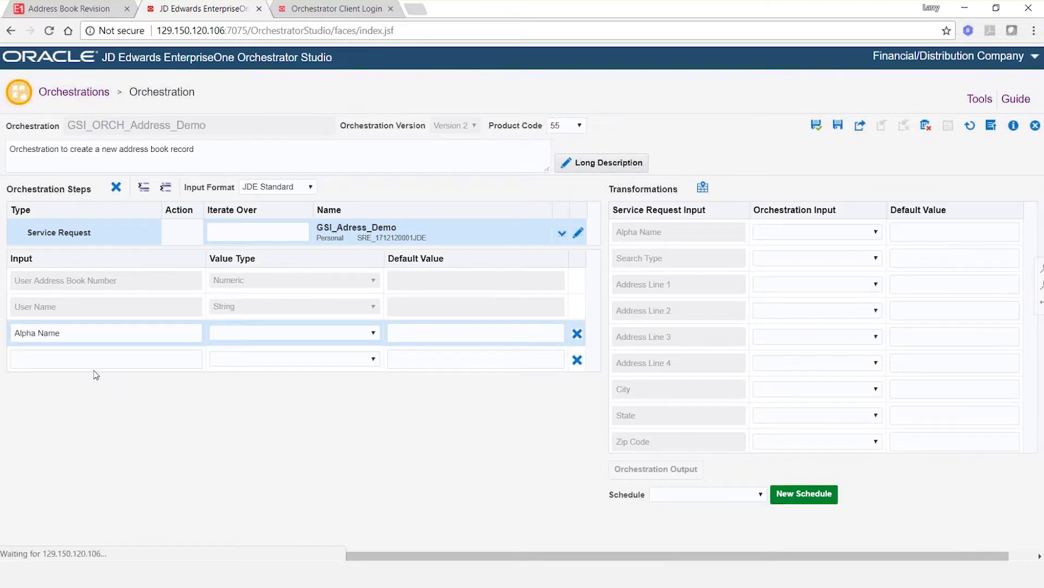
Step: Add orchestration inputs named Search Type and Address Line 1
{"action": "left_click", "coordinate": [99, 365]}
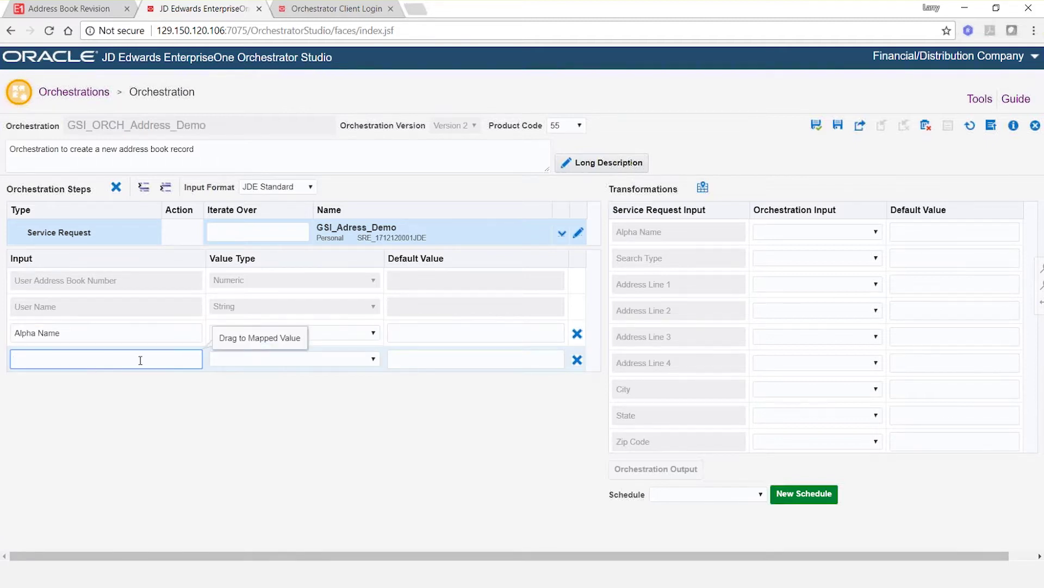
{"action": "type", "text": "Search Type"}
{"action": "left_click", "coordinate": [131, 392]}
{"action": "left_click", "coordinate": [112, 385]}
{"action": "type", "text": "Add"}
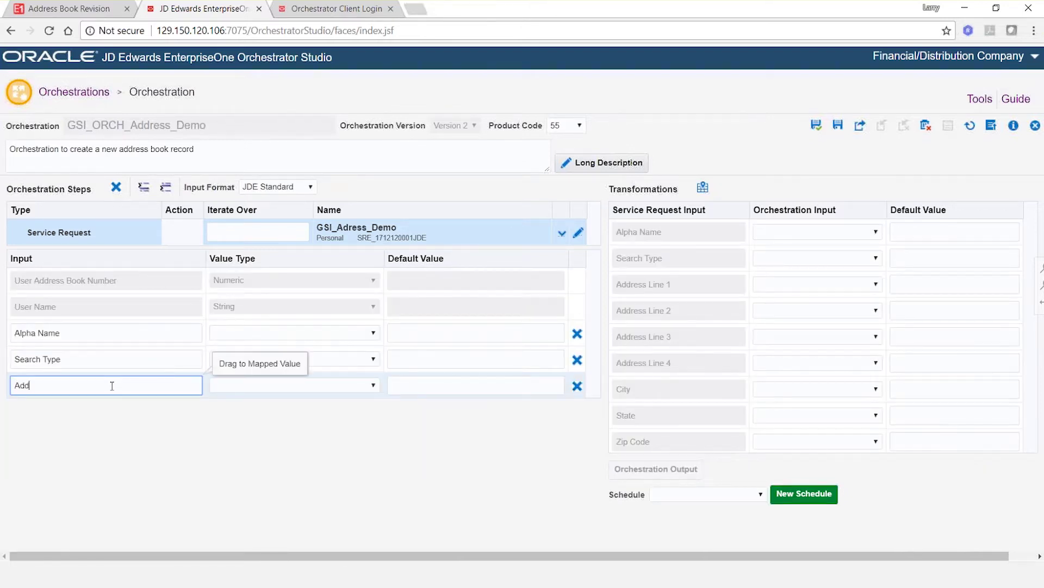
{"action": "type", "text": "ress Line 1"}
Step: Copy the Address Line 1 input name to add the inputs Address Line 2 and Address Line 3
{"action": "key", "text": "ctrl+a"}
{"action": "key", "text": "ctrl+c"}
{"action": "left_click", "coordinate": [99, 424]}
{"action": "left_click", "coordinate": [87, 410]}
{"action": "key", "text": "ctrl+v"}
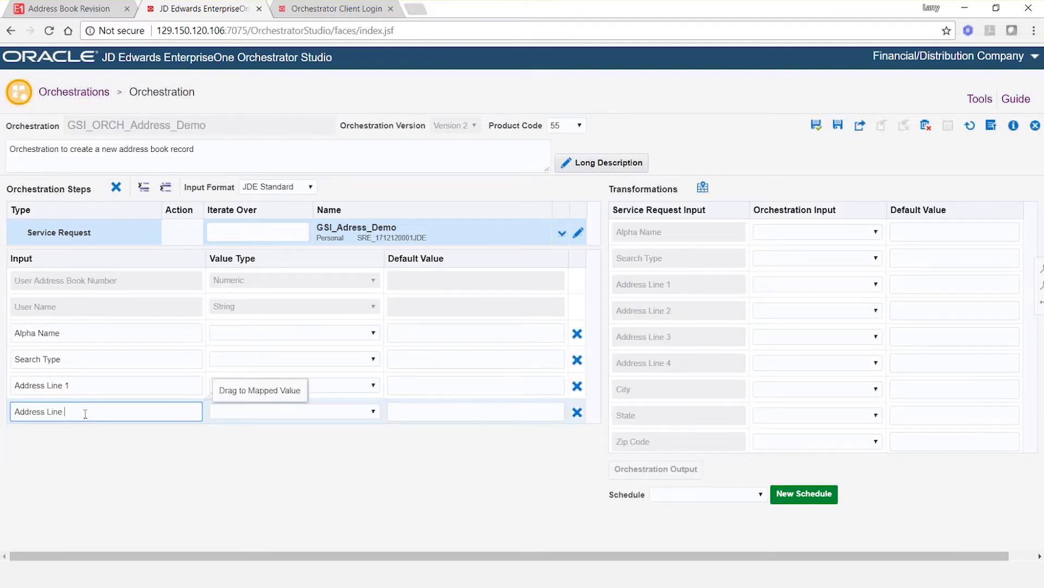
{"action": "type", "text": "2"}
{"action": "left_click", "coordinate": [68, 439]}
{"action": "left_click", "coordinate": [69, 440]}
{"action": "key", "text": "ctrl+v"}
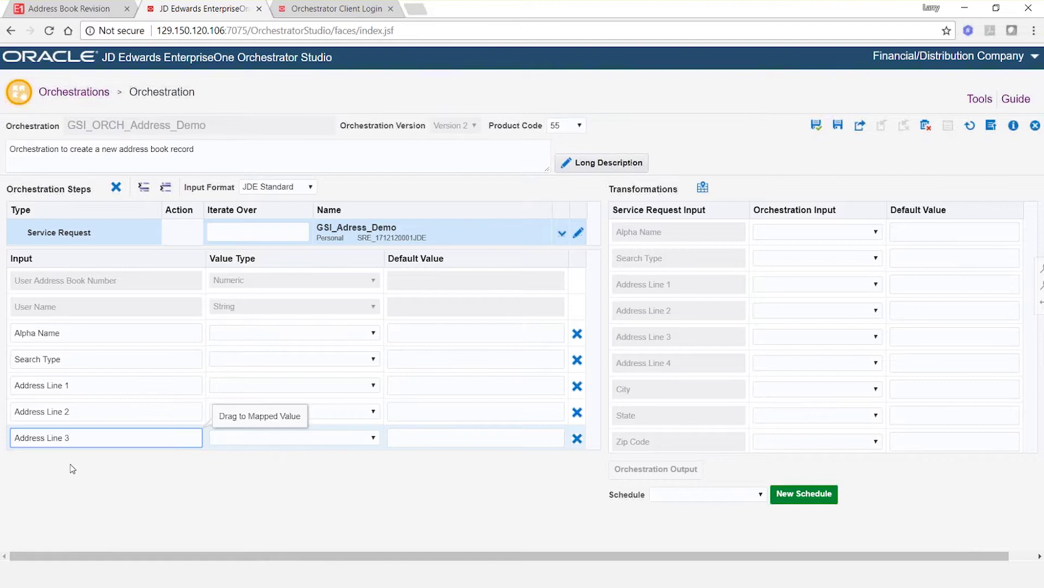
Step: Add orchestration inputs named Address Line 4 and City
{"action": "left_click", "coordinate": [71, 462]}
{"action": "key", "text": "ctrl+v"}
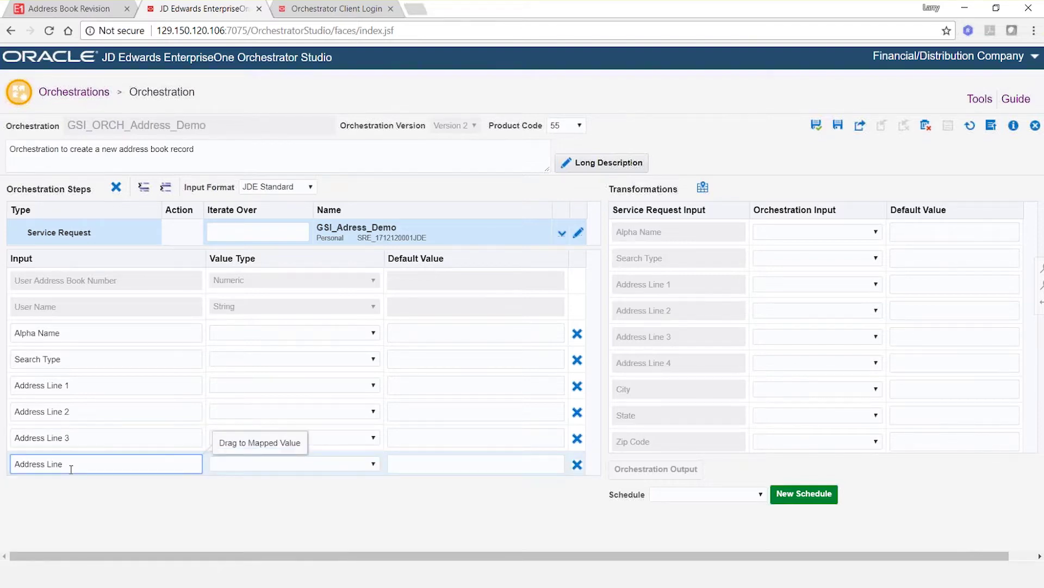
{"action": "type", "text": "4"}
{"action": "left_click", "coordinate": [68, 492]}
{"action": "type", "text": "City"}
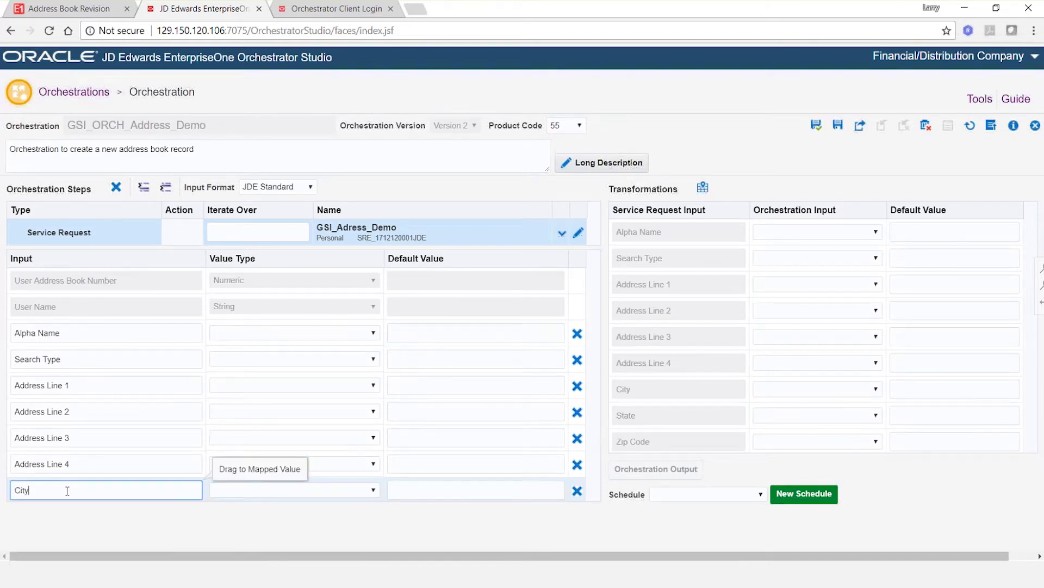
Step: Add orchestration inputs named State and Zip Code
{"action": "left_click", "coordinate": [86, 518]}
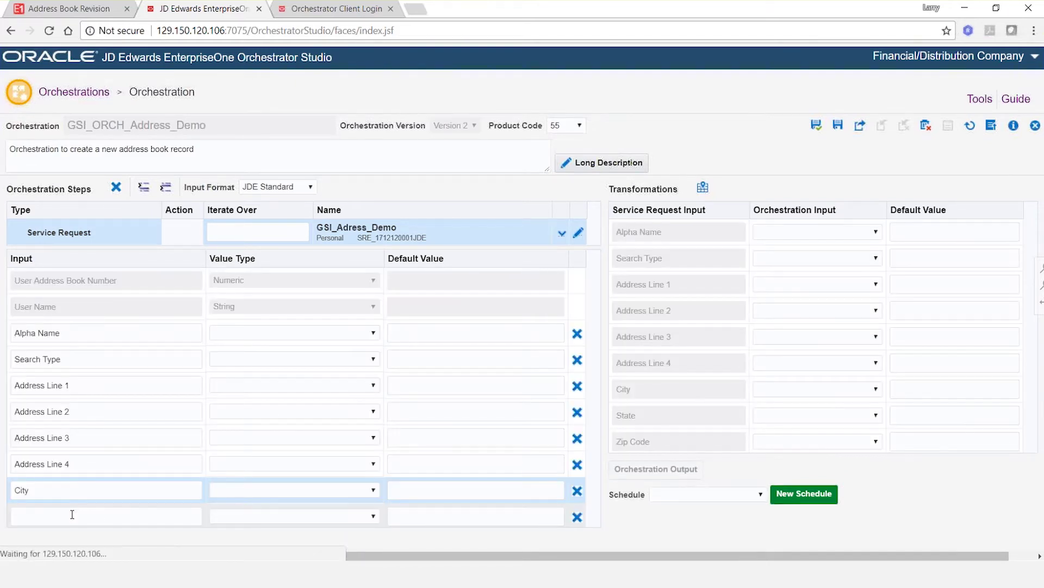
{"action": "left_click", "coordinate": [71, 514]}
{"action": "type", "text": "State"}
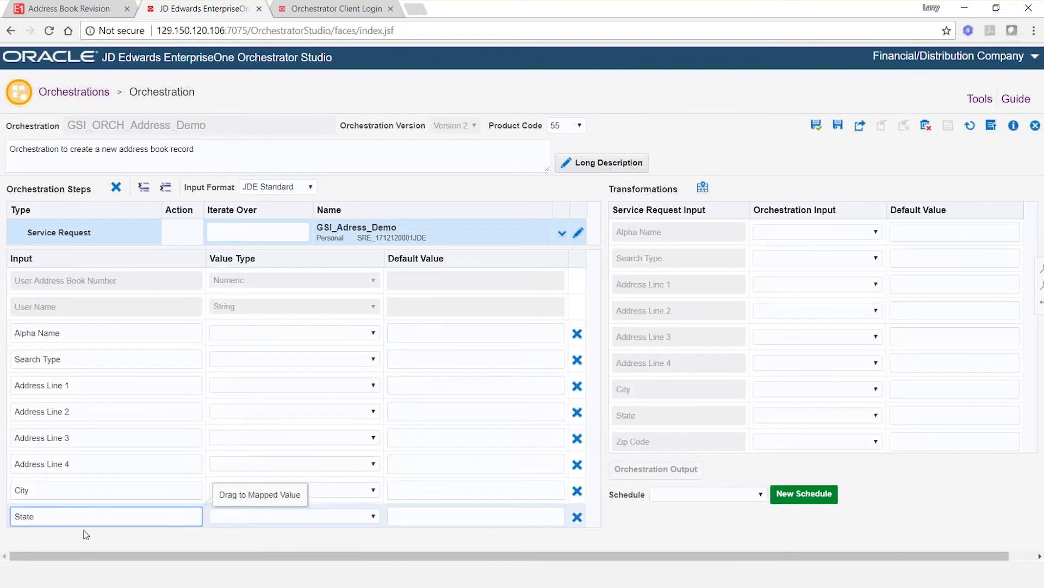
{"action": "left_click", "coordinate": [86, 536]}
{"action": "left_click", "coordinate": [81, 535]}
{"action": "type", "text": "Z"}
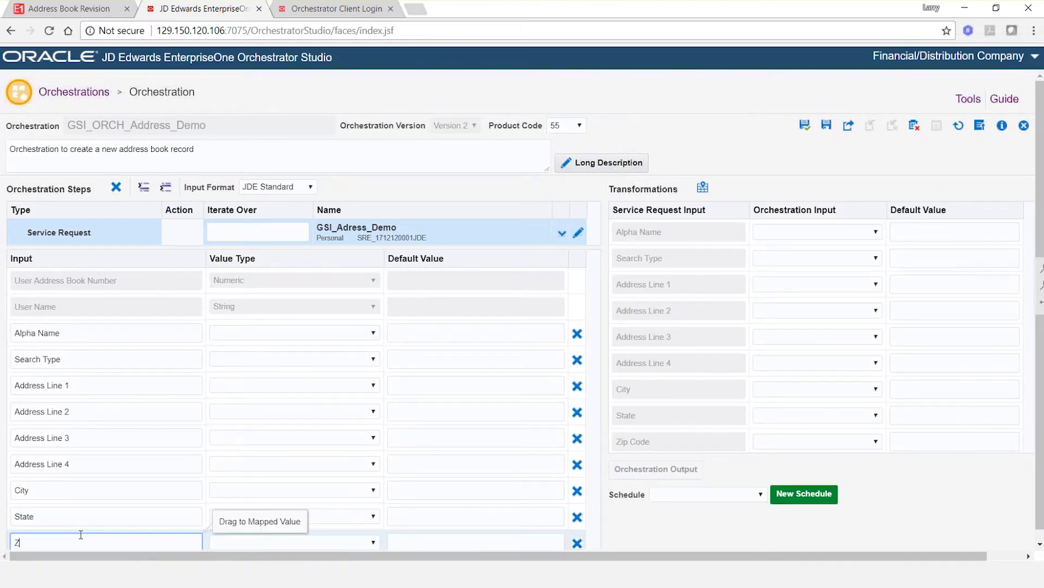
{"action": "type", "text": "ip Code"}
Step: Set the value type of the Alpha Name, Search Type and Address Line 1 inputs to String
{"action": "left_click", "coordinate": [363, 333]}
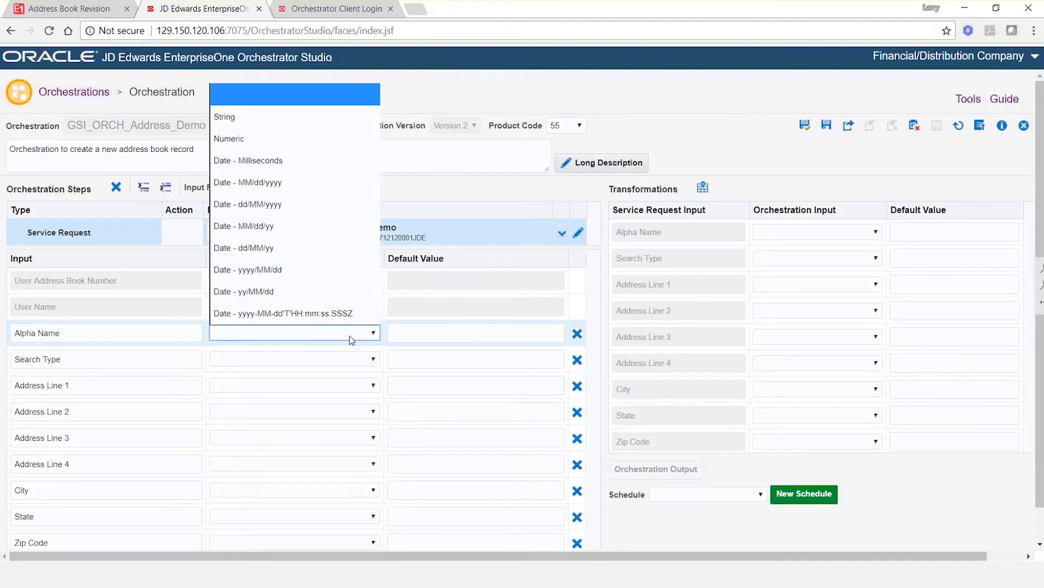
{"action": "left_click", "coordinate": [253, 117]}
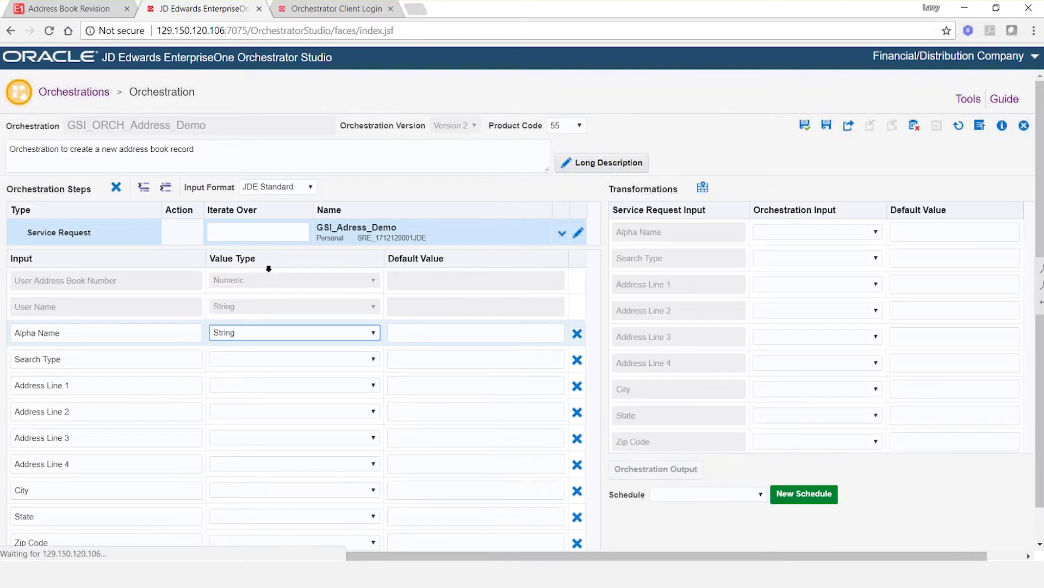
{"action": "left_click", "coordinate": [268, 358]}
{"action": "left_click", "coordinate": [261, 143]}
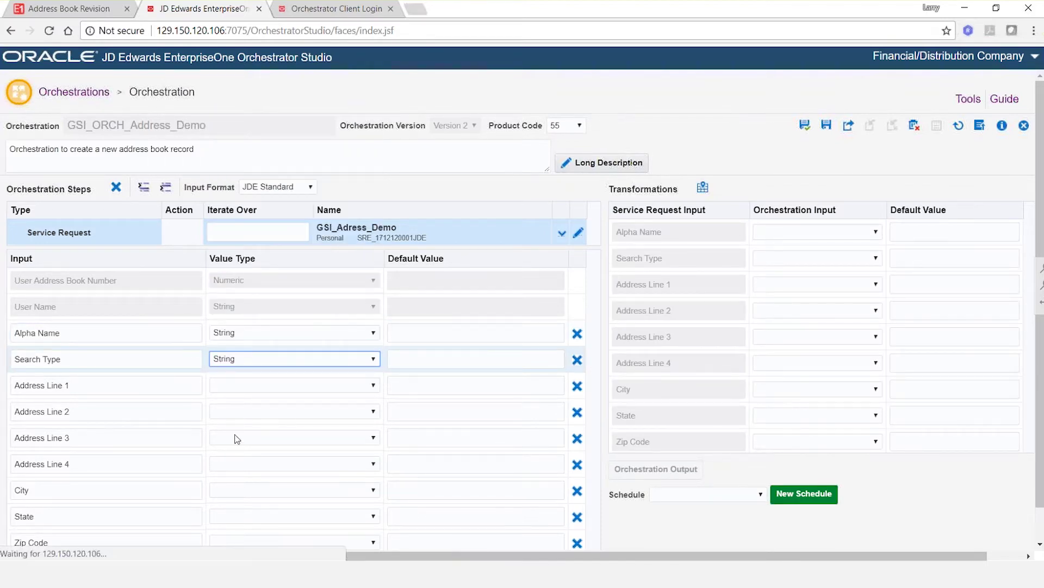
{"action": "left_click", "coordinate": [237, 385]}
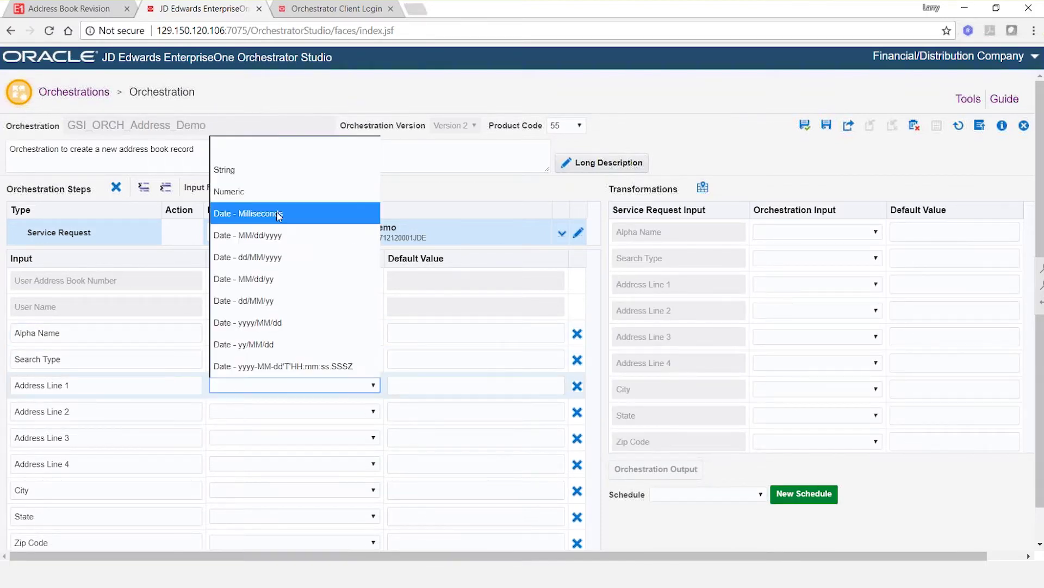
{"action": "left_click", "coordinate": [246, 178]}
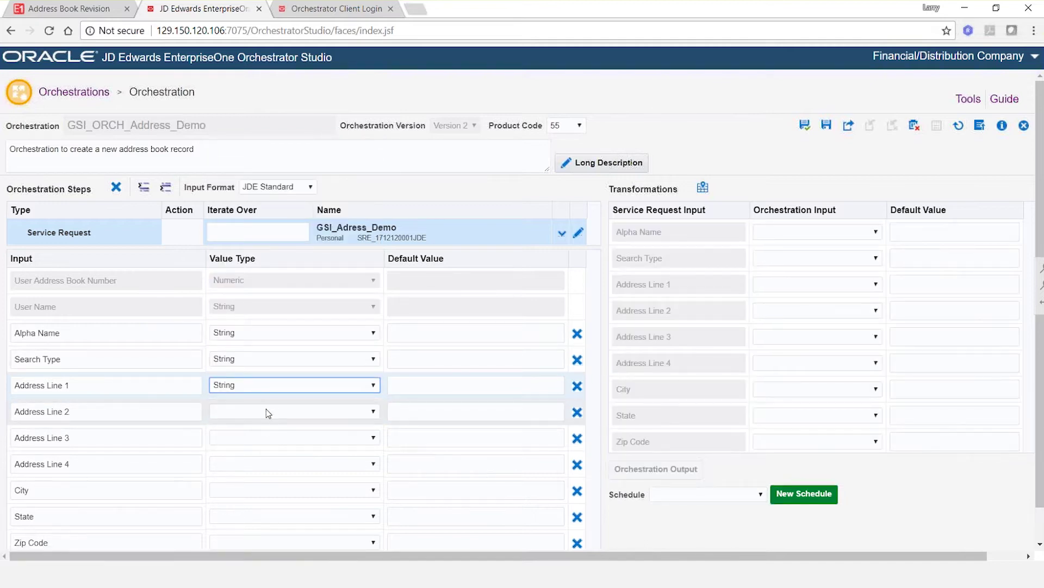
Step: Set the value type of the Address Line 2, Address Line 3 and Address Line 4 inputs to String
{"action": "left_click", "coordinate": [266, 409]}
{"action": "left_click", "coordinate": [260, 194]}
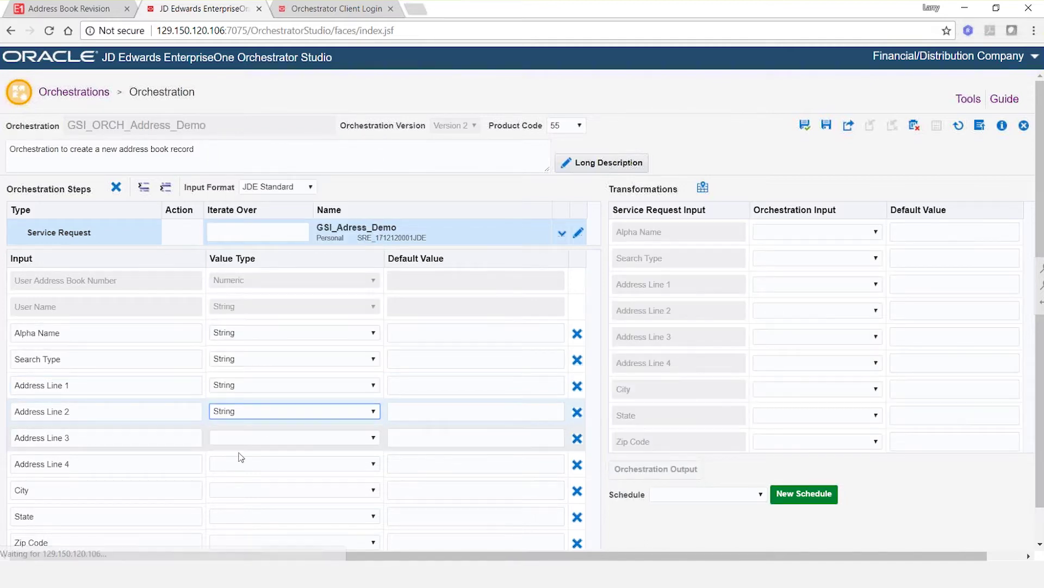
{"action": "left_click", "coordinate": [246, 444]}
{"action": "left_click", "coordinate": [239, 219]}
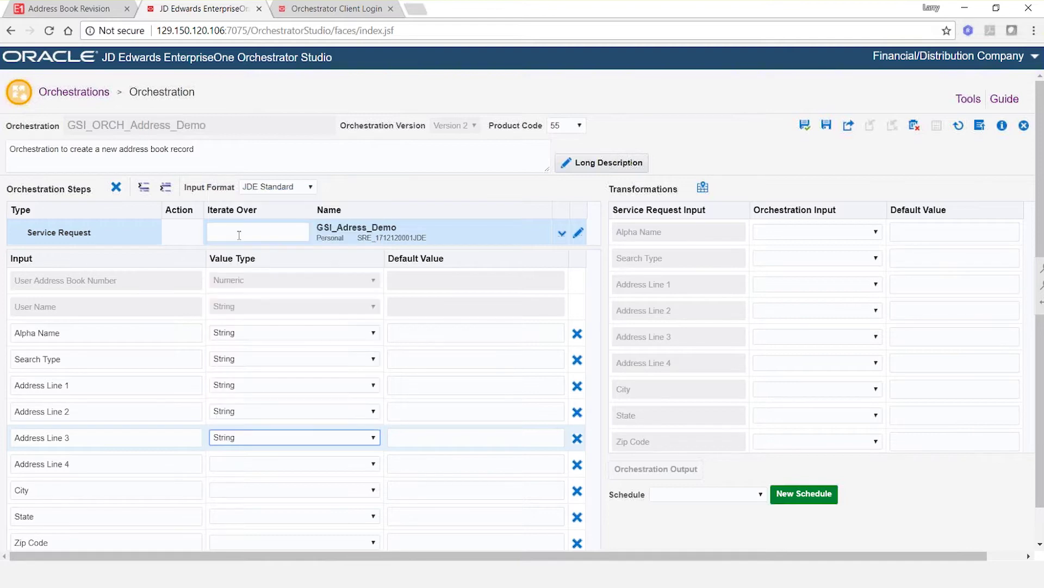
{"action": "left_click", "coordinate": [250, 463]}
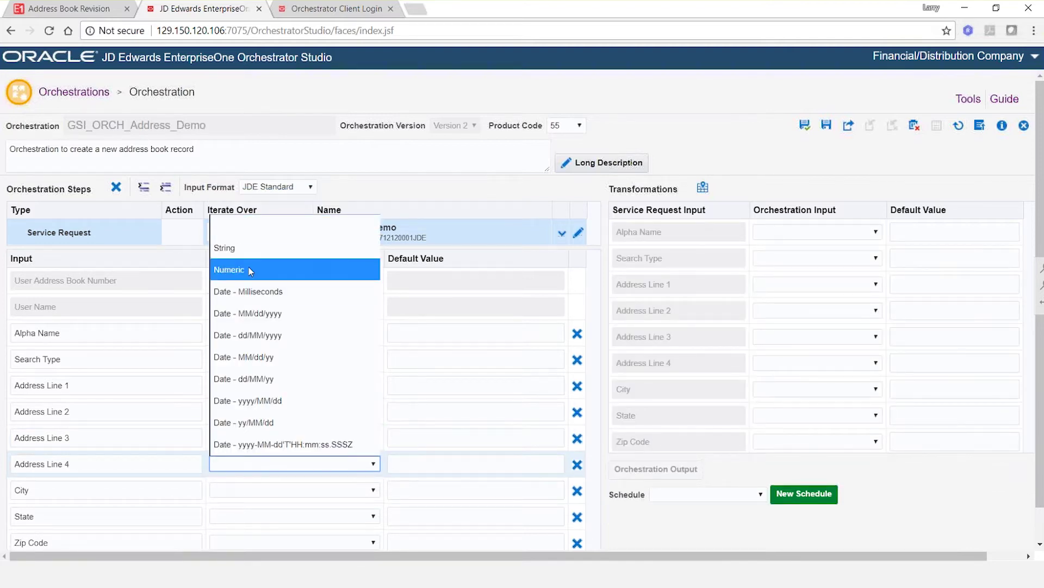
{"action": "left_click", "coordinate": [240, 246]}
Step: Set the value type of the City, State and Zip Code inputs to String
{"action": "left_click", "coordinate": [251, 490]}
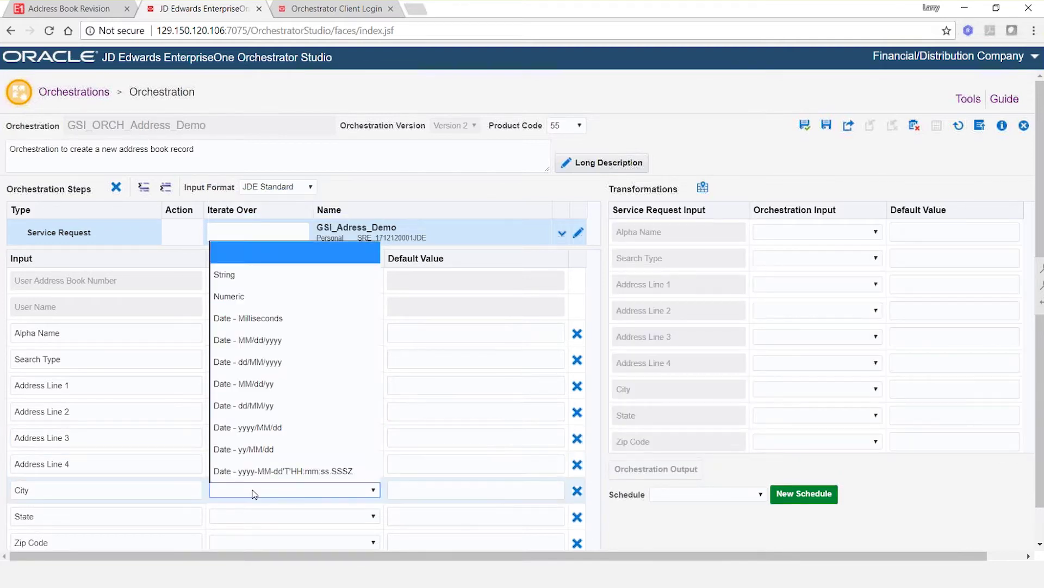
{"action": "left_click", "coordinate": [237, 280]}
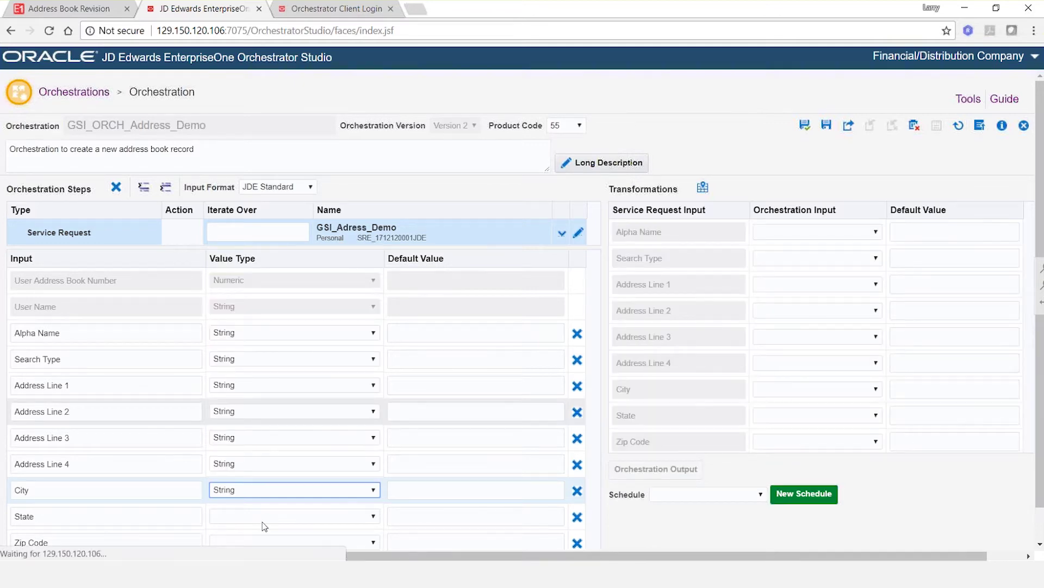
{"action": "left_click", "coordinate": [262, 514]}
{"action": "left_click", "coordinate": [268, 302]}
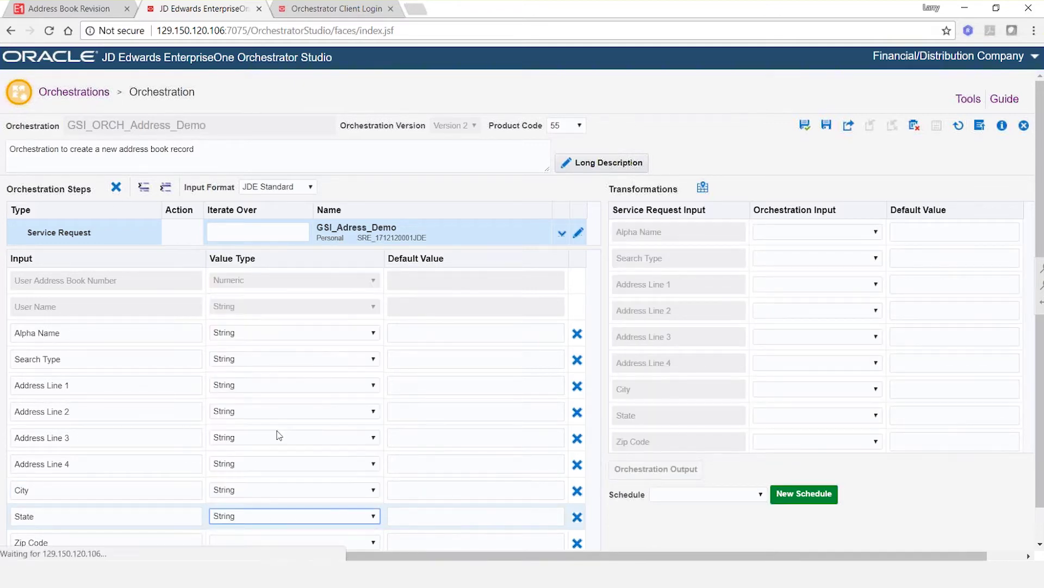
{"action": "left_click", "coordinate": [284, 540]}
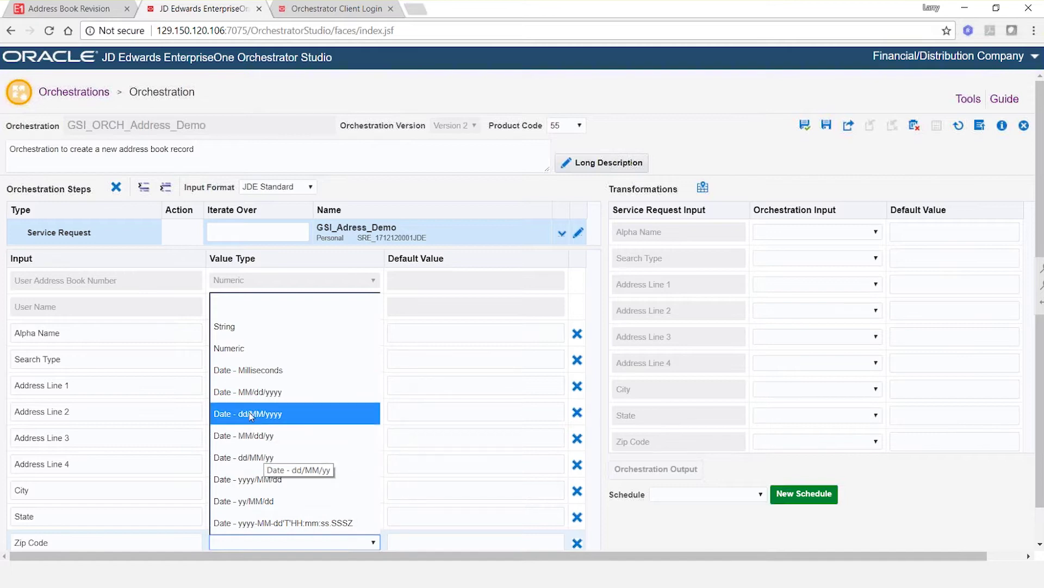
{"action": "left_click", "coordinate": [243, 330]}
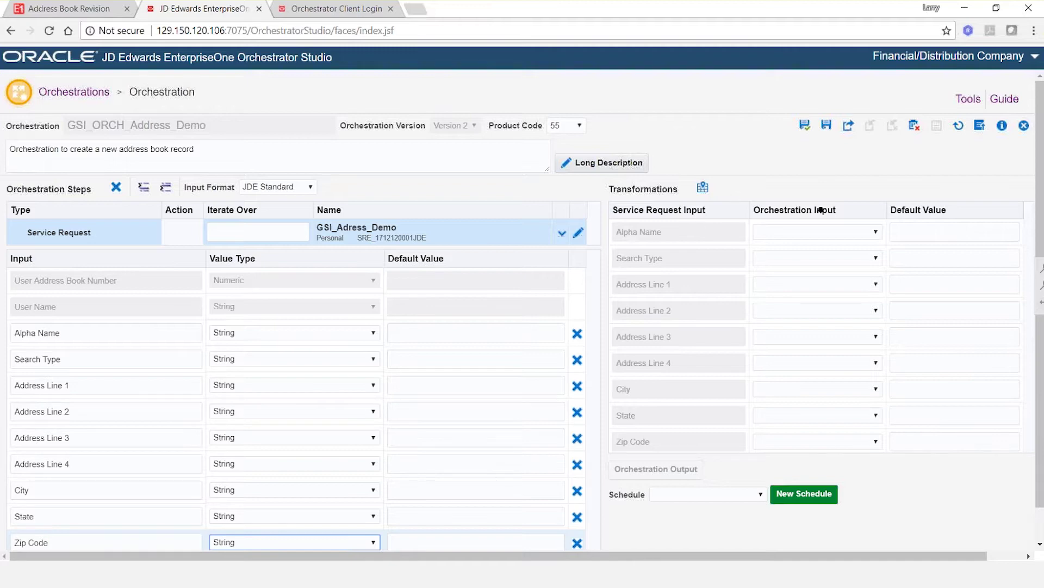
Step: Map Alpha Name and all other service request inputs to the orchestration inputs of the same name, and save the orchestration
{"action": "left_click", "coordinate": [876, 233]}
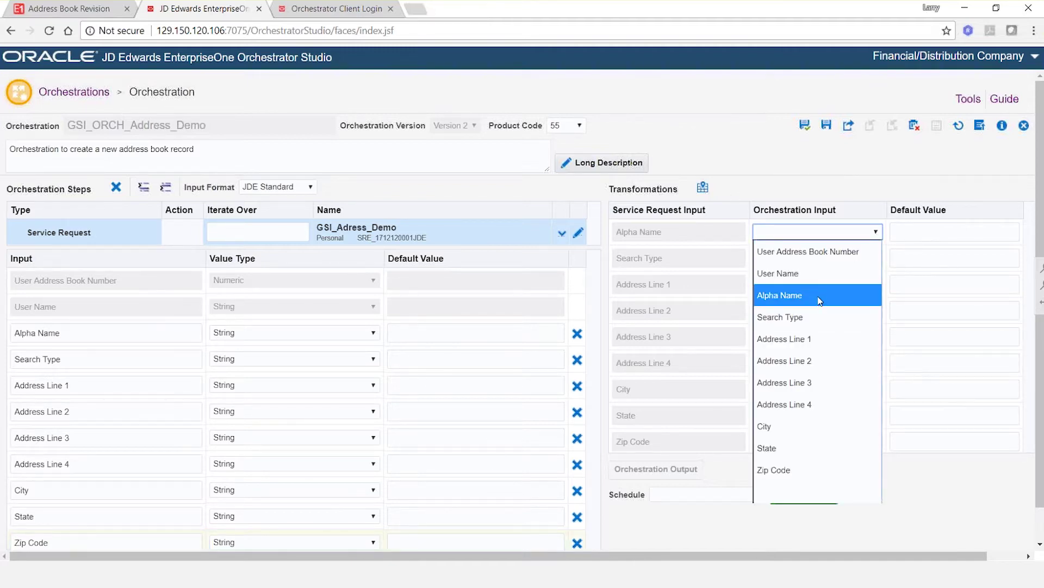
{"action": "left_click", "coordinate": [790, 298]}
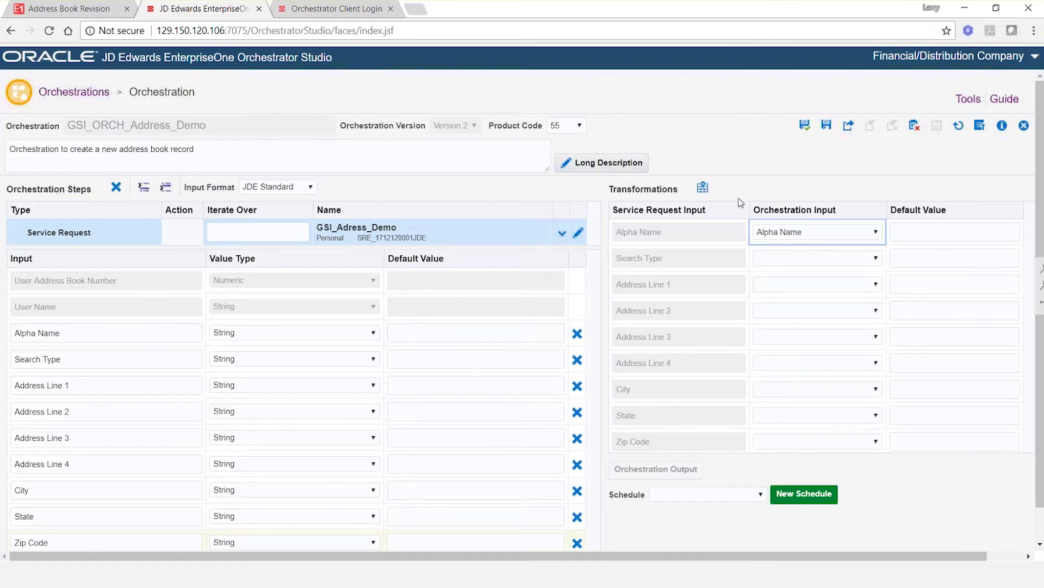
{"action": "left_click", "coordinate": [704, 188]}
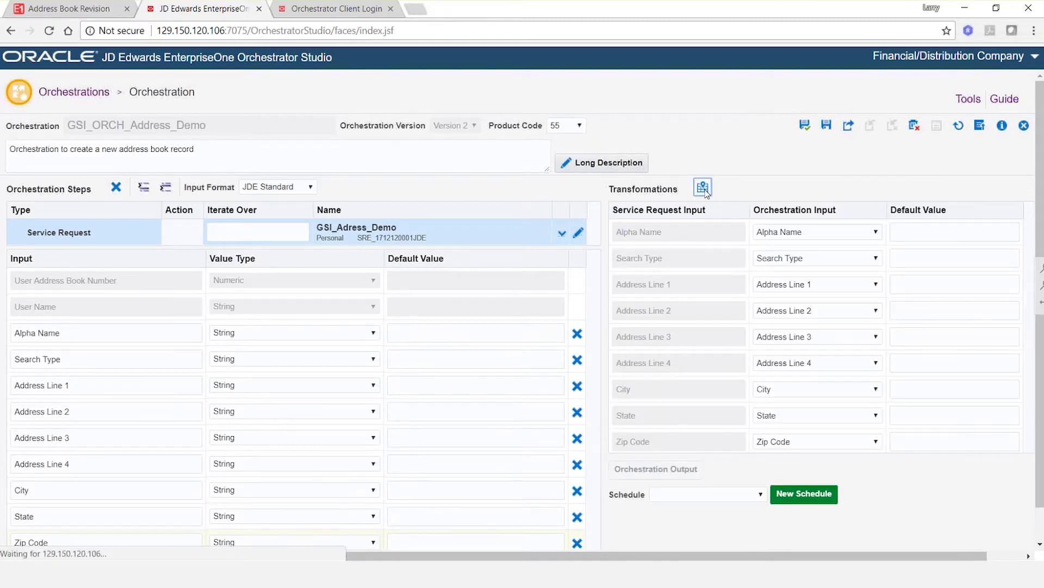
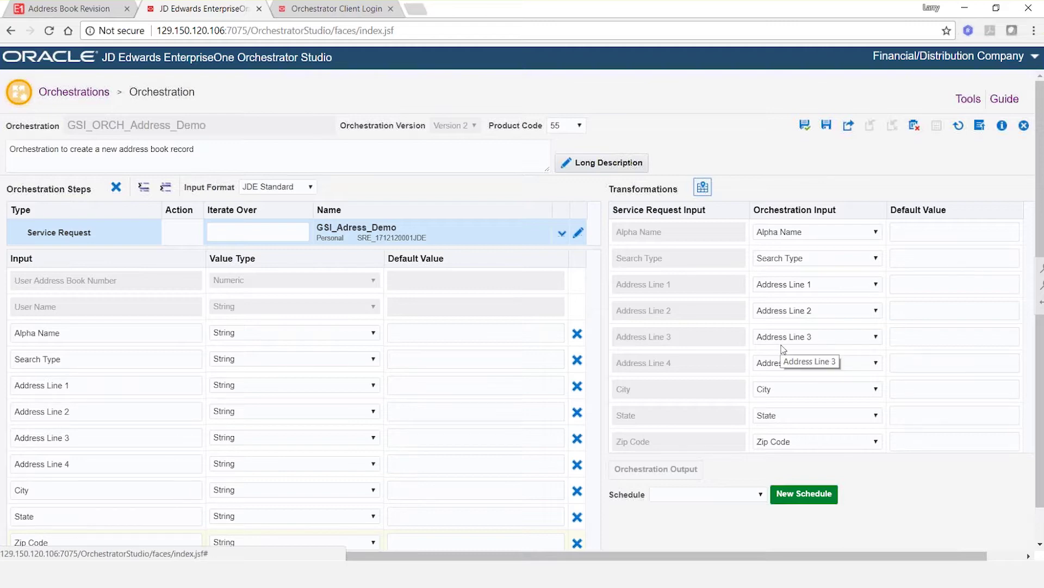
{"action": "left_click", "coordinate": [807, 127]}
{"action": "left_click", "coordinate": [806, 126]}
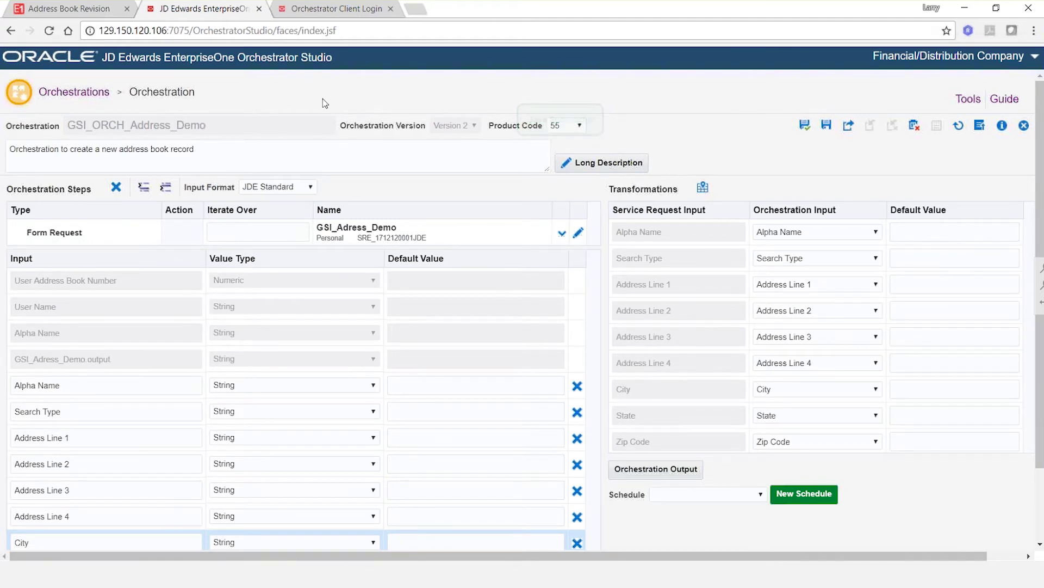
Step: Switch to the Orchestrator Client and sign in with the prefilled credentials, logging out and back in with environment and role left blank
{"action": "left_click", "coordinate": [336, 10]}
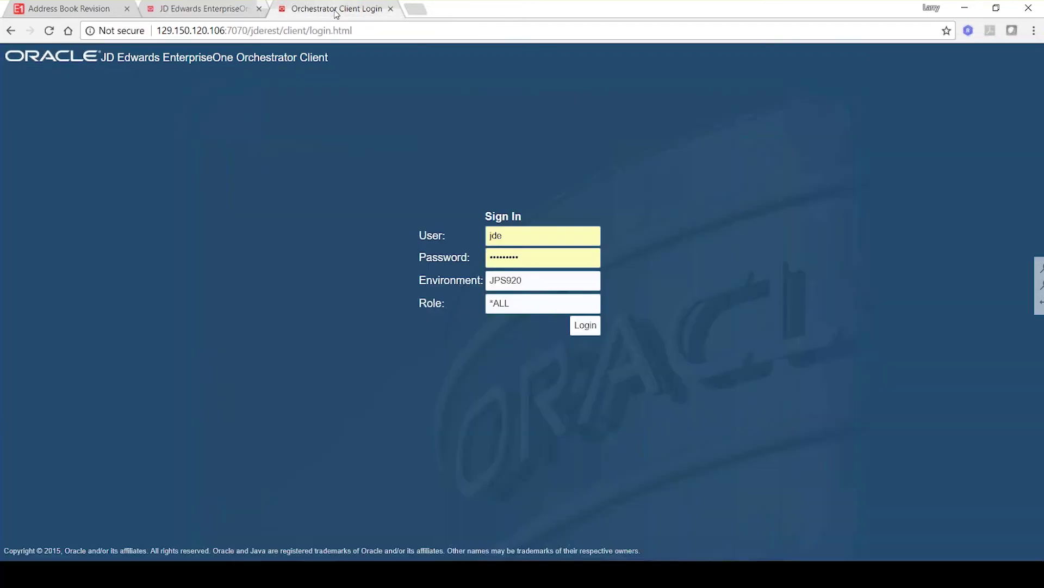
{"action": "left_click", "coordinate": [573, 325]}
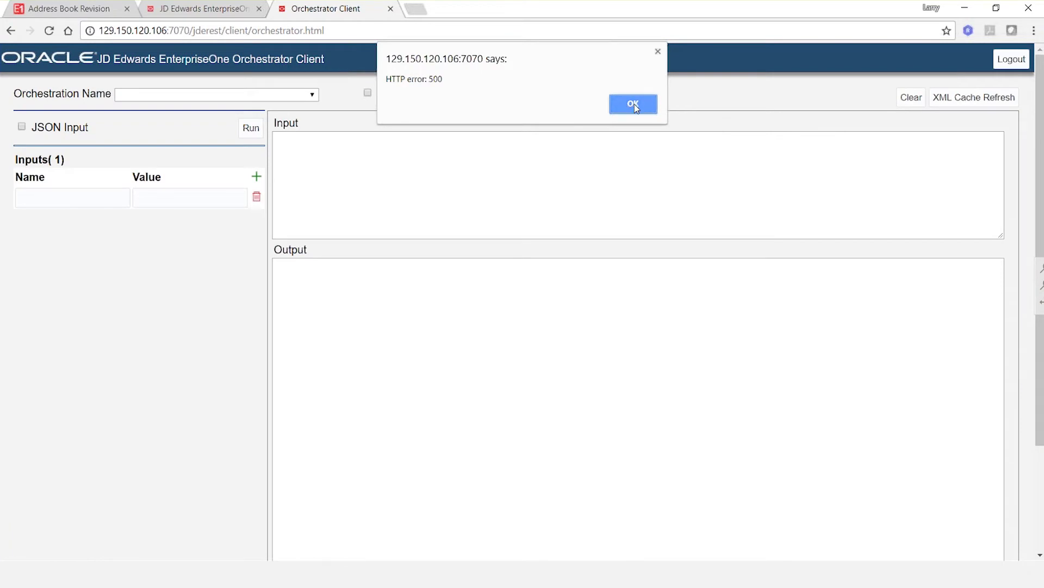
{"action": "left_click", "coordinate": [634, 104]}
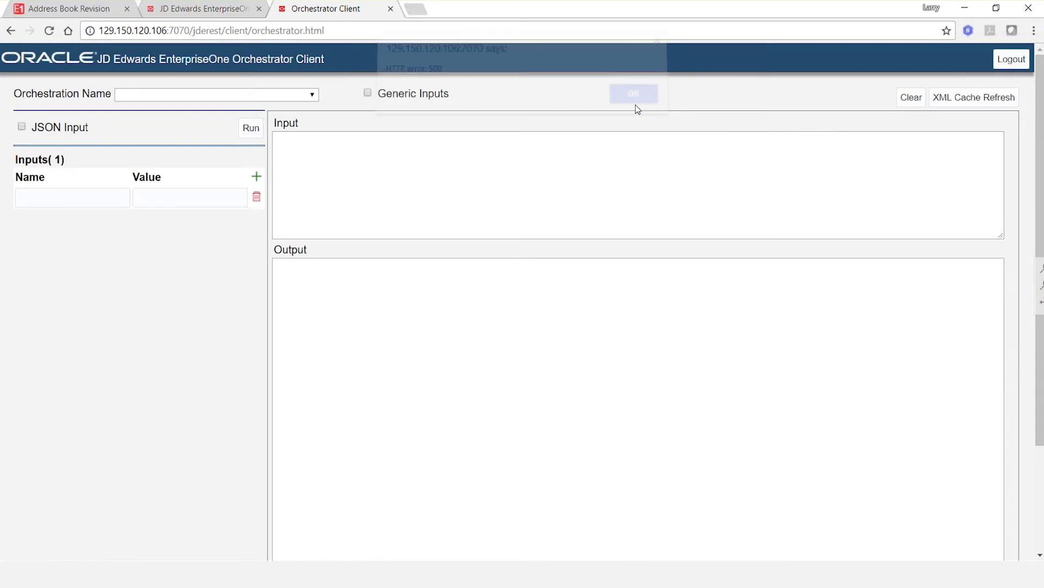
{"action": "left_click", "coordinate": [1011, 59]}
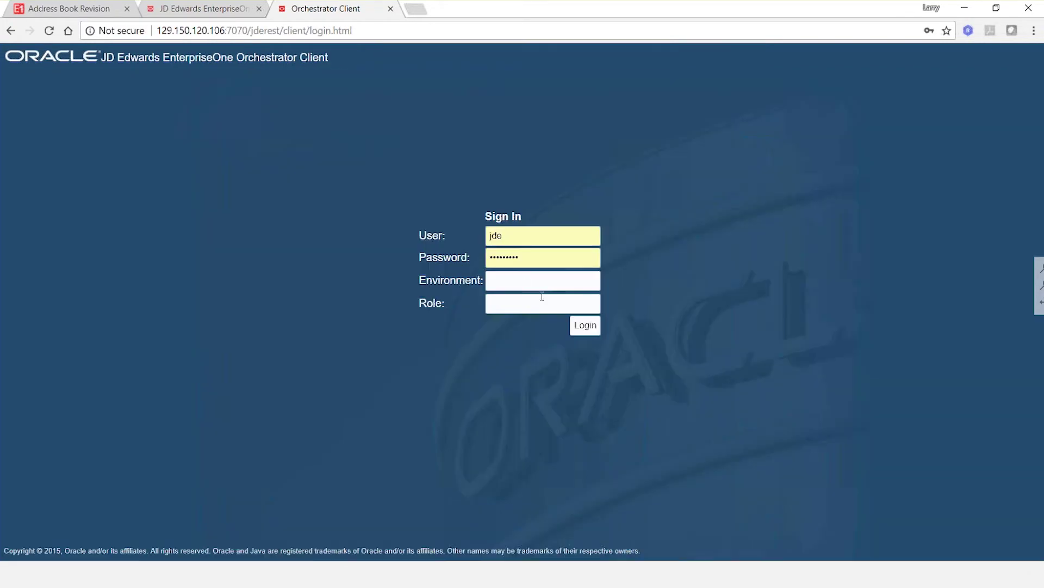
{"action": "left_click", "coordinate": [585, 324]}
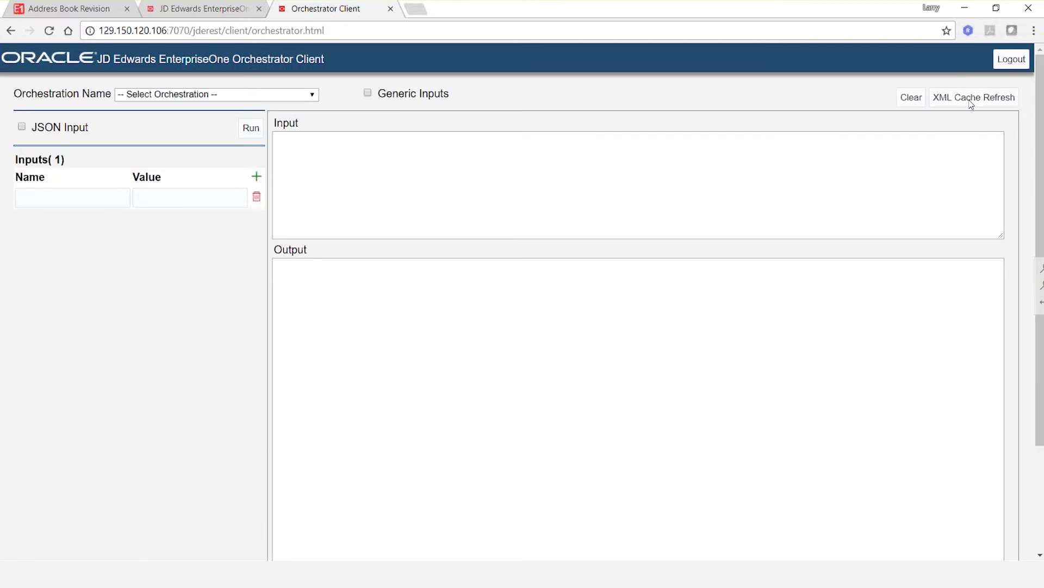
Step: Refresh the XML cache and select the personal orchestration GSI_ORCH_Address_Demo for testing
{"action": "left_click", "coordinate": [314, 95]}
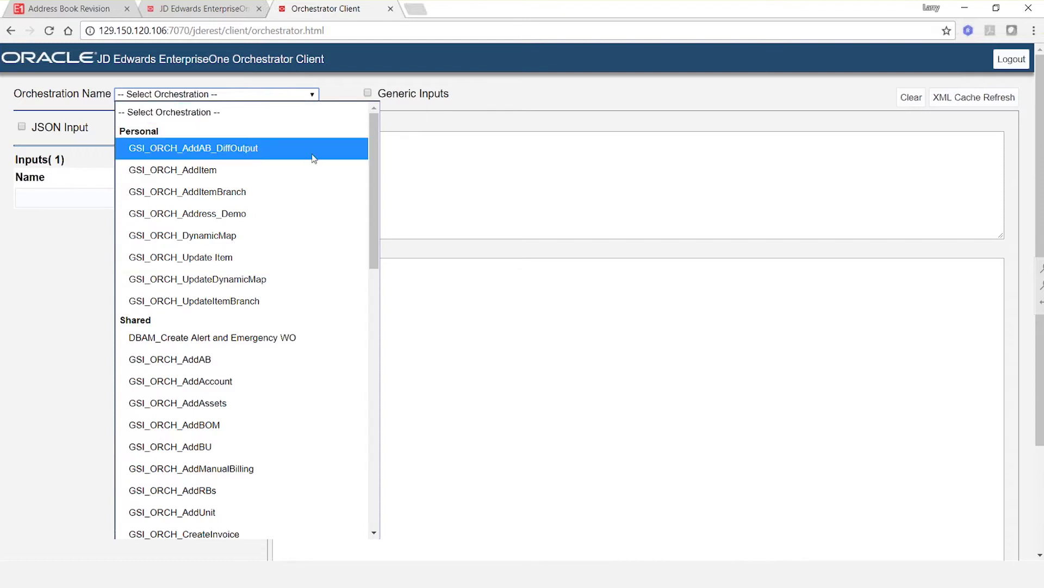
{"action": "left_click", "coordinate": [656, 96]}
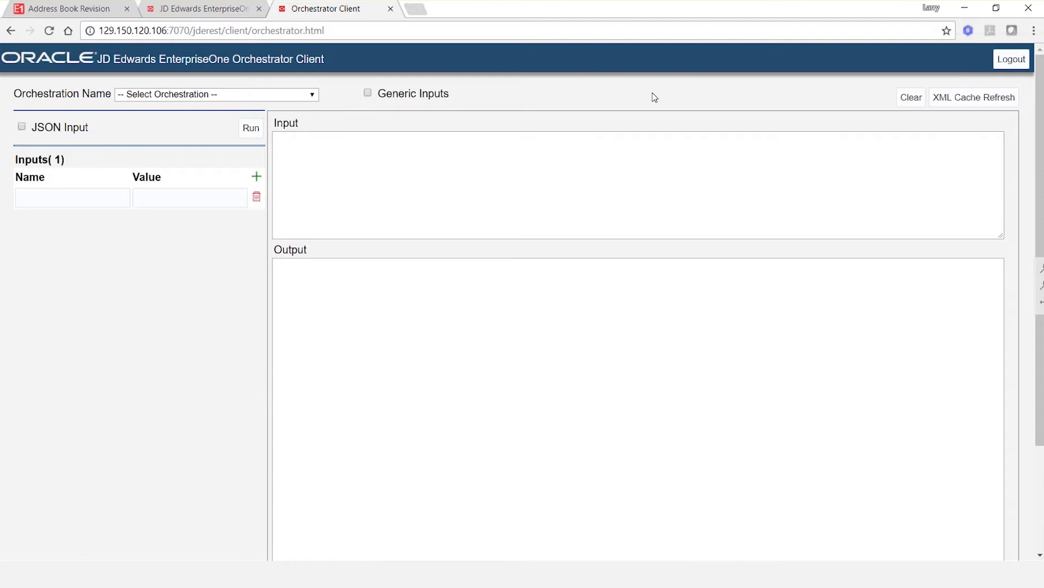
{"action": "left_click", "coordinate": [974, 100]}
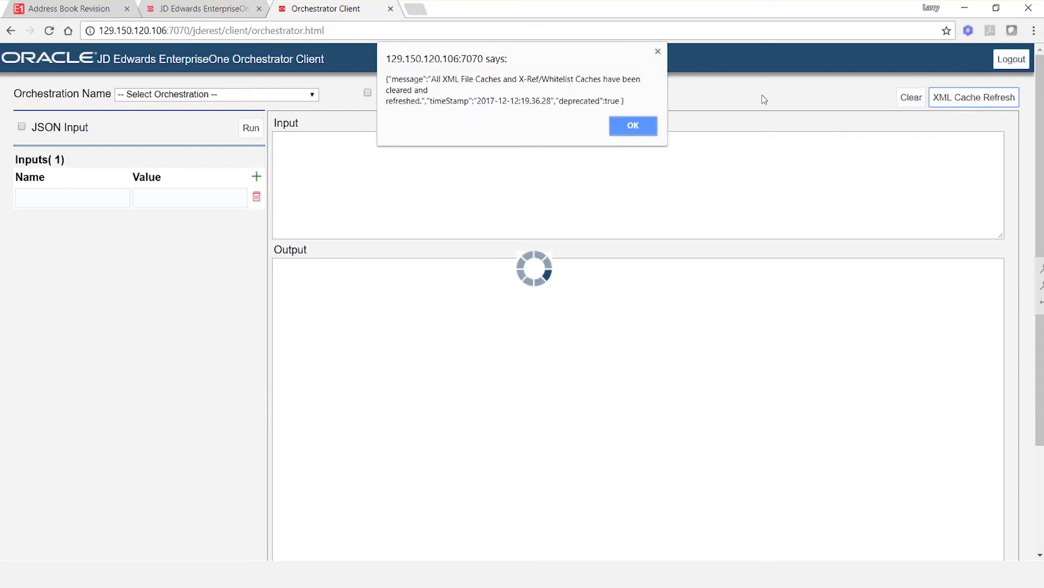
{"action": "left_click", "coordinate": [634, 126]}
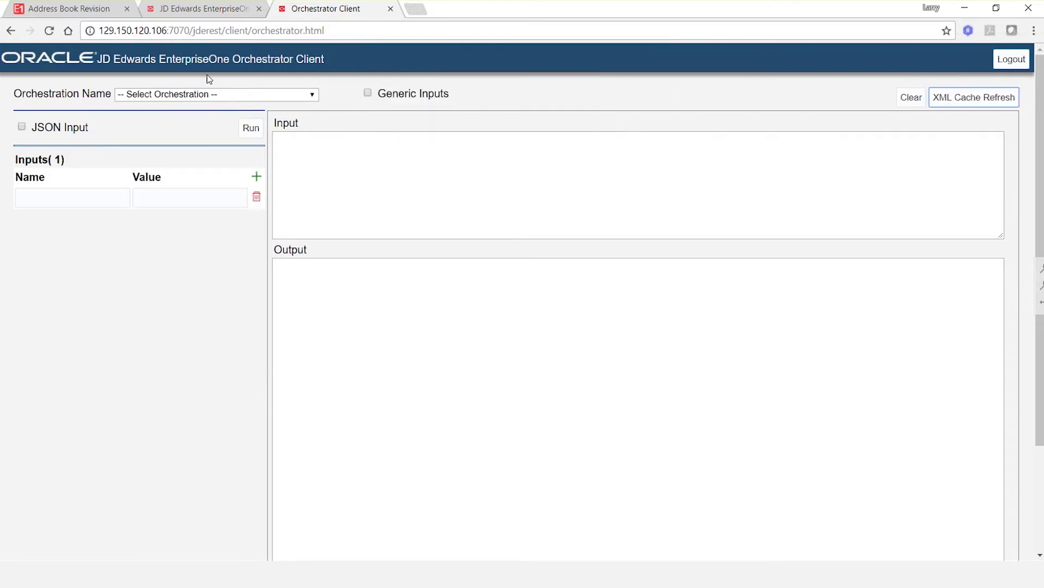
{"action": "left_click", "coordinate": [314, 96]}
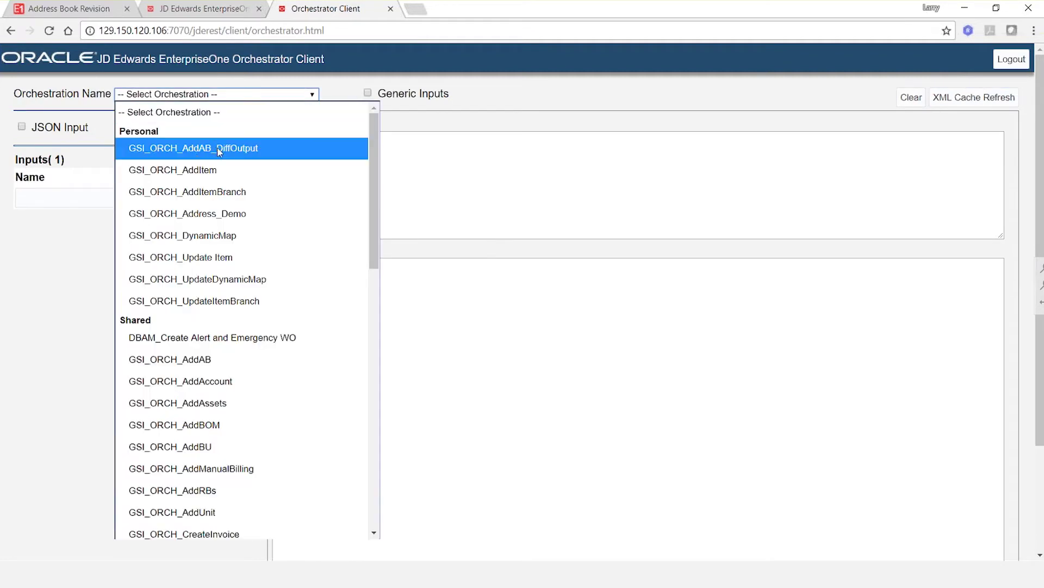
{"action": "left_click", "coordinate": [181, 219]}
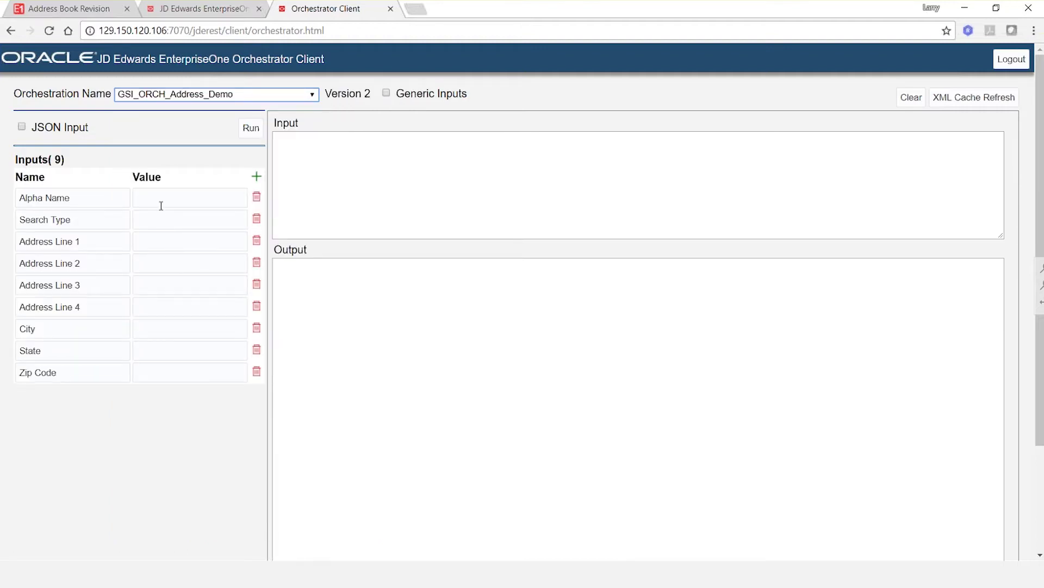
Step: Fill in the Alpha Name input with a first name followed by "GSI Demo 1" and set Search Type to E
{"action": "left_click", "coordinate": [160, 197]}
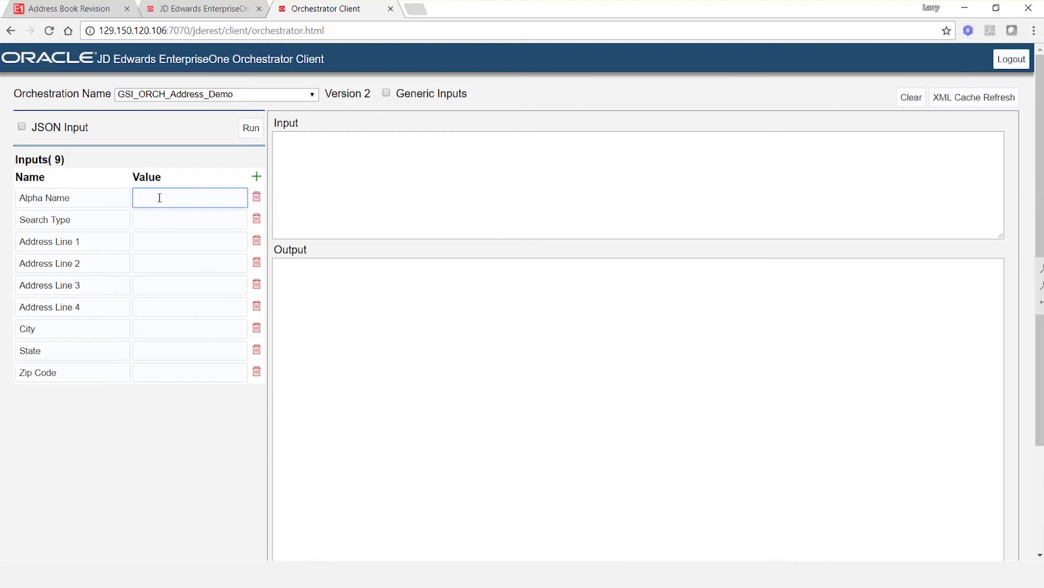
{"action": "type", "text": "L"}
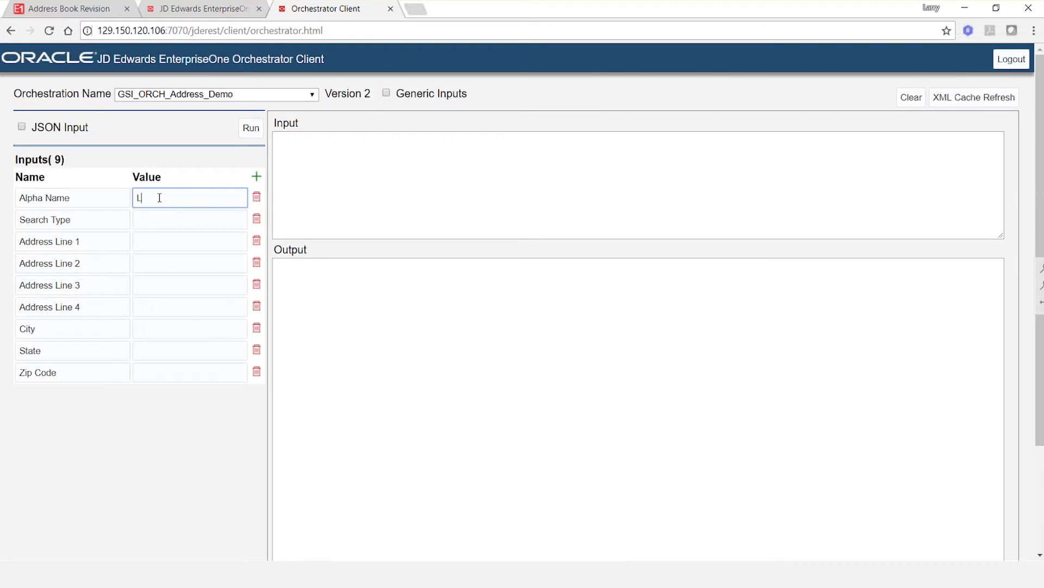
{"action": "type", "text": "arry GSI Demo 1"}
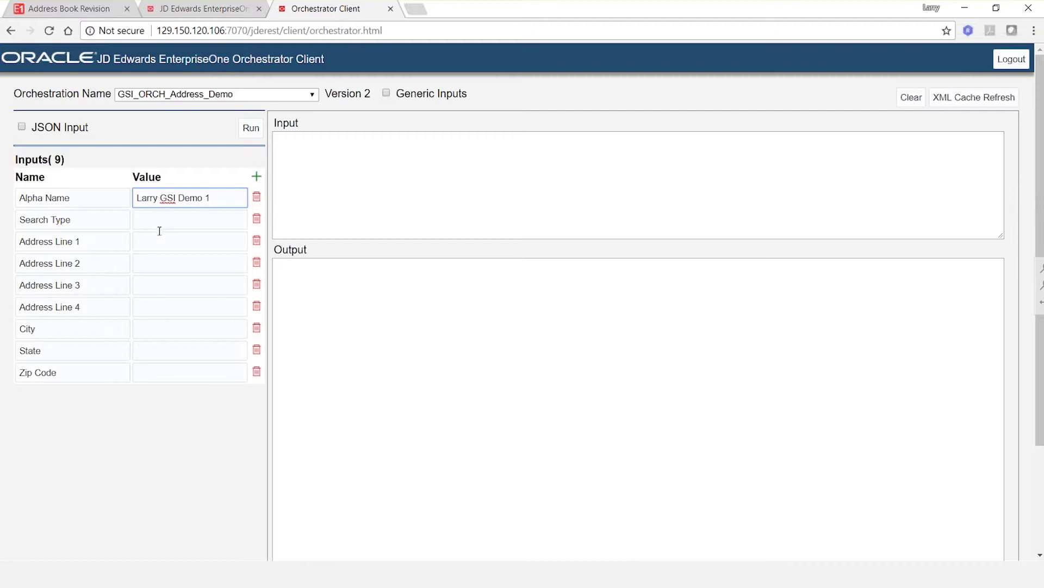
{"action": "left_click", "coordinate": [159, 220]}
{"action": "type", "text": "E"}
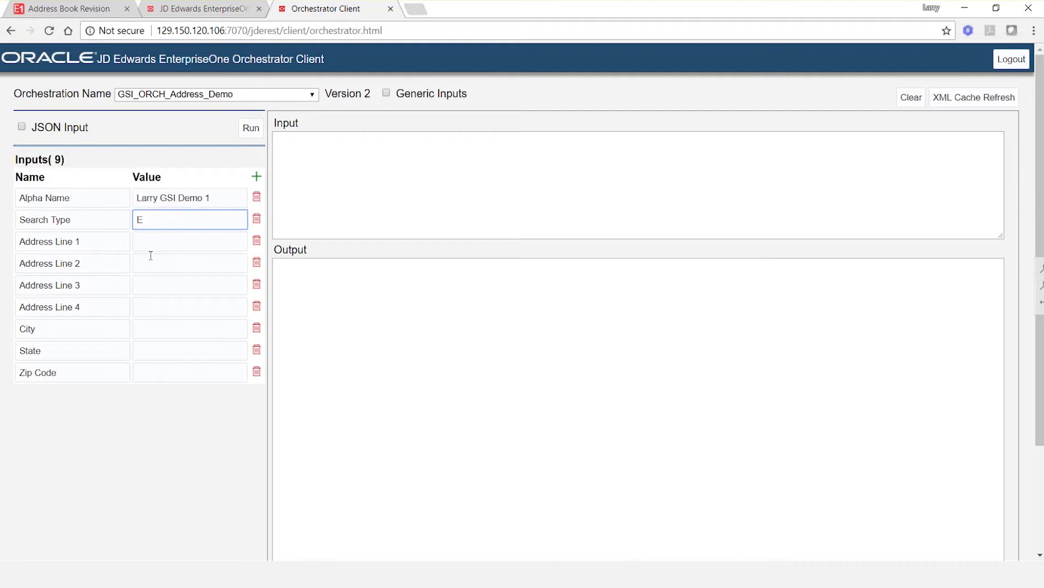
Step: Fill in Address Line 1, City and State with a sample address and run the orchestration with the other inputs blank
{"action": "left_click", "coordinate": [151, 247]}
{"action": "type", "text": "A"}
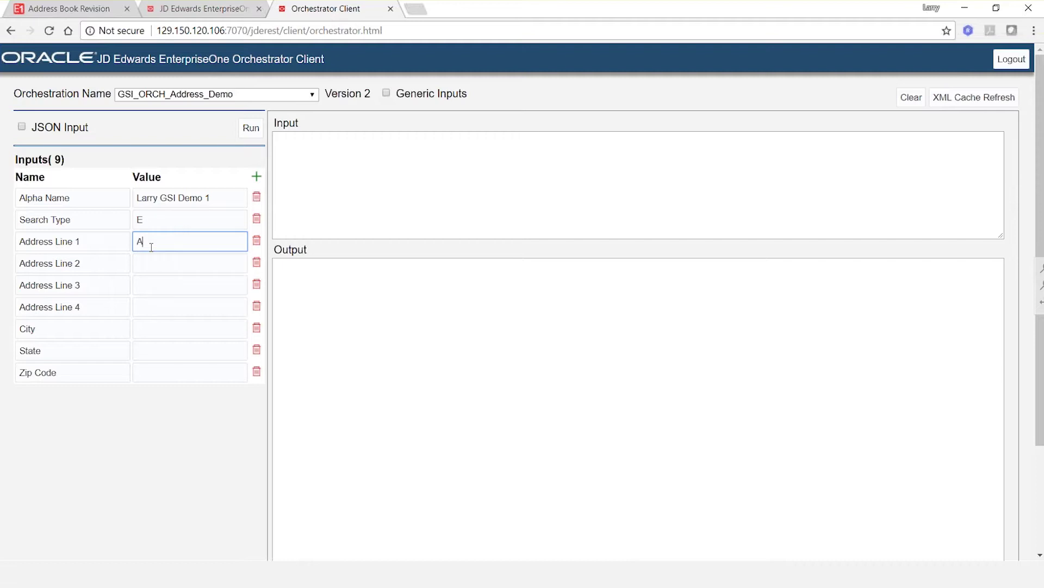
{"action": "type", "text": "BC "}
{"action": "type", "text": "Stre"}
{"action": "type", "text": "eet"}
{"action": "left_click", "coordinate": [164, 331]}
{"action": "type", "text": "Denver"}
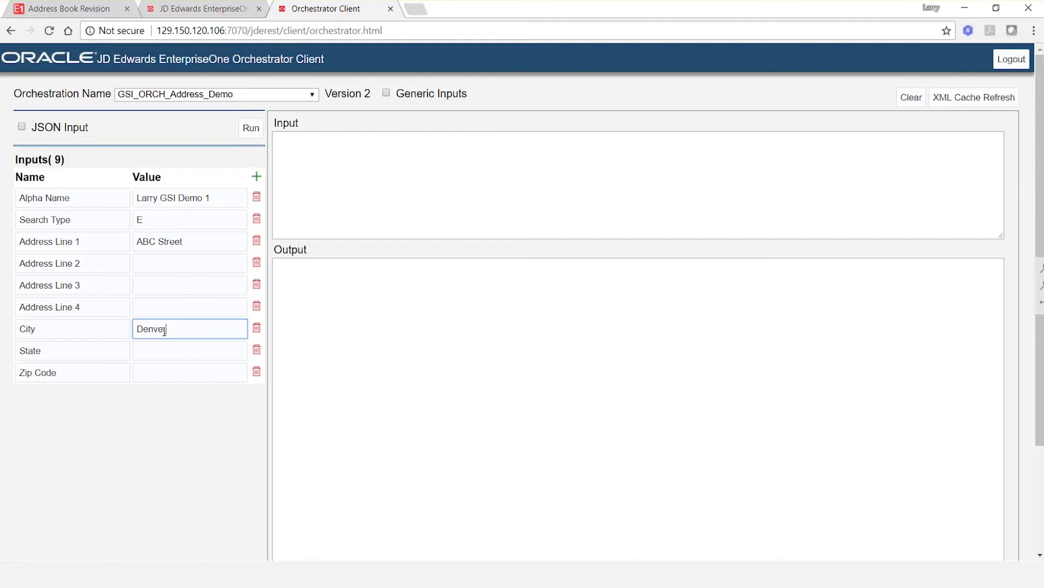
{"action": "left_click", "coordinate": [166, 356]}
{"action": "type", "text": "CO"}
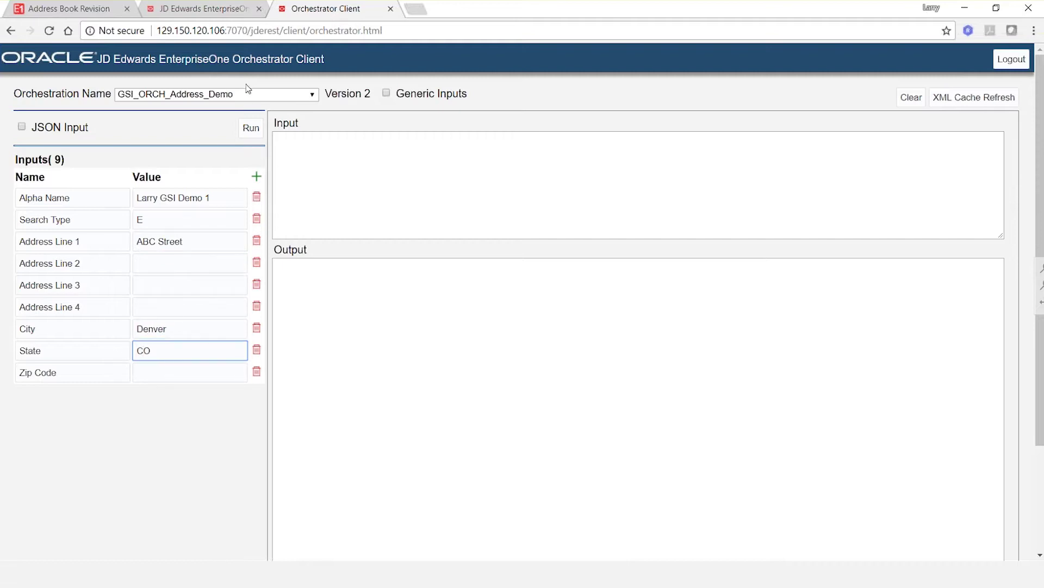
{"action": "left_click", "coordinate": [255, 133]}
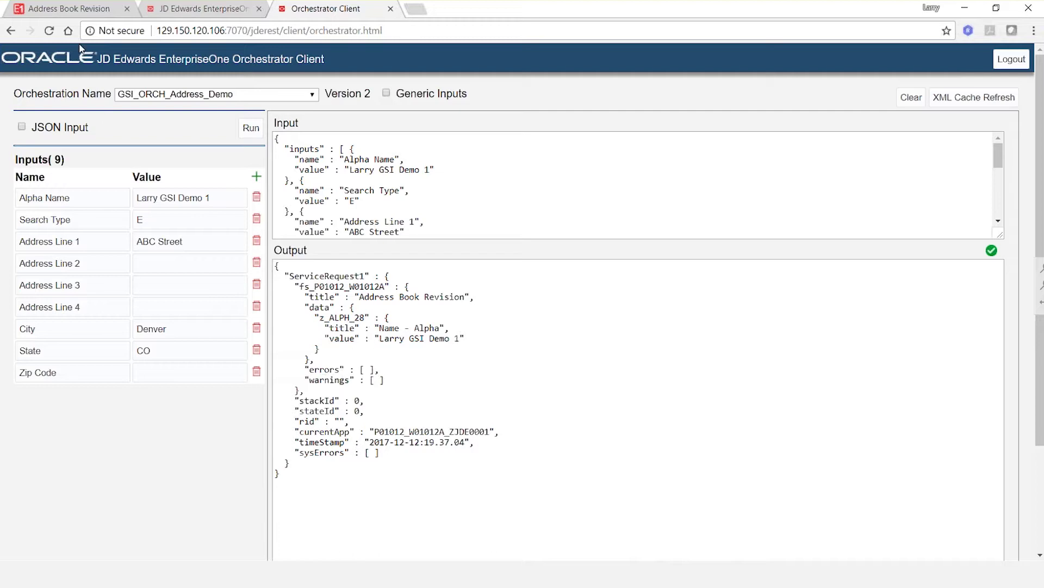
Step: Switch to JD Edwards EnterpriseOne, close Address Book Revision and search the addresses for the test record's Alpha Name with wildcards around it, omitting the final 1
{"action": "left_click", "coordinate": [84, 10]}
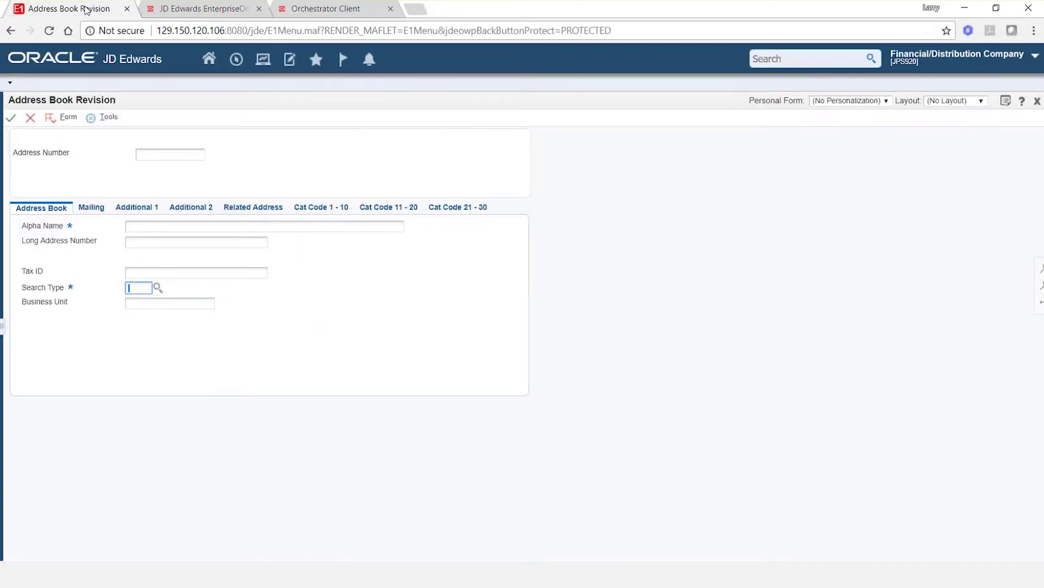
{"action": "left_click", "coordinate": [303, 11]}
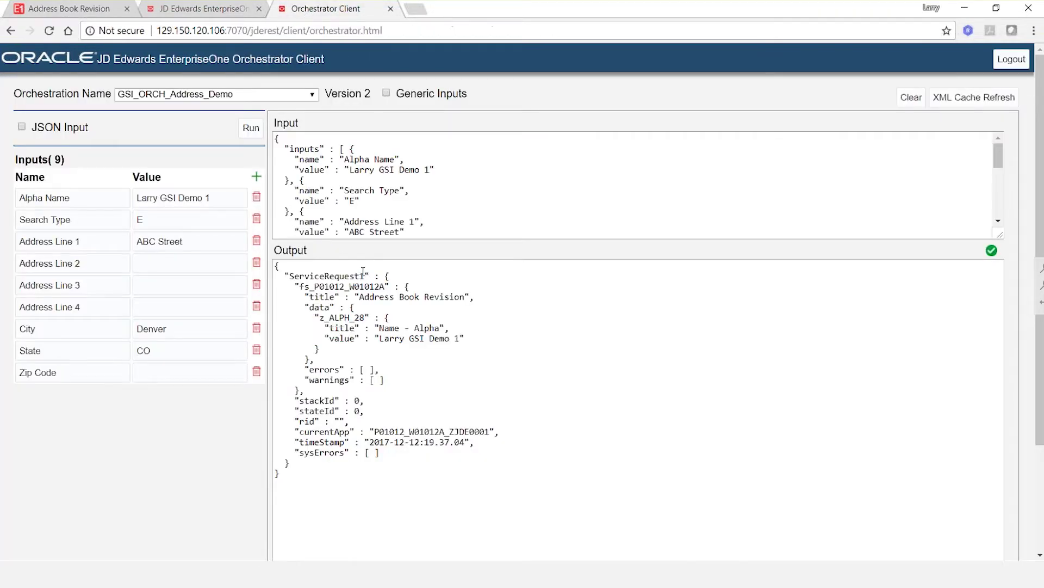
{"action": "left_click", "coordinate": [87, 12]}
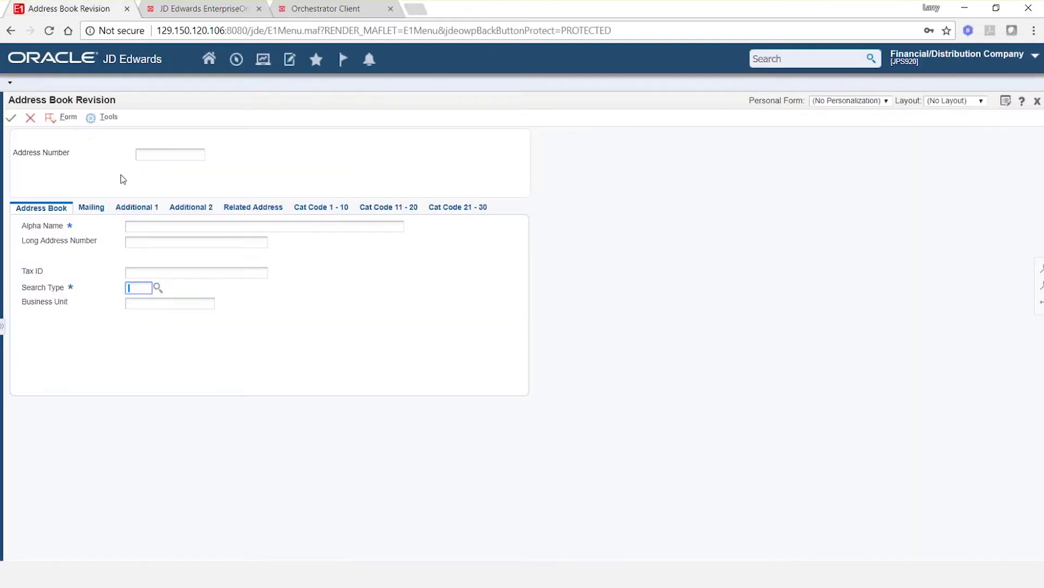
{"action": "left_click", "coordinate": [32, 121]}
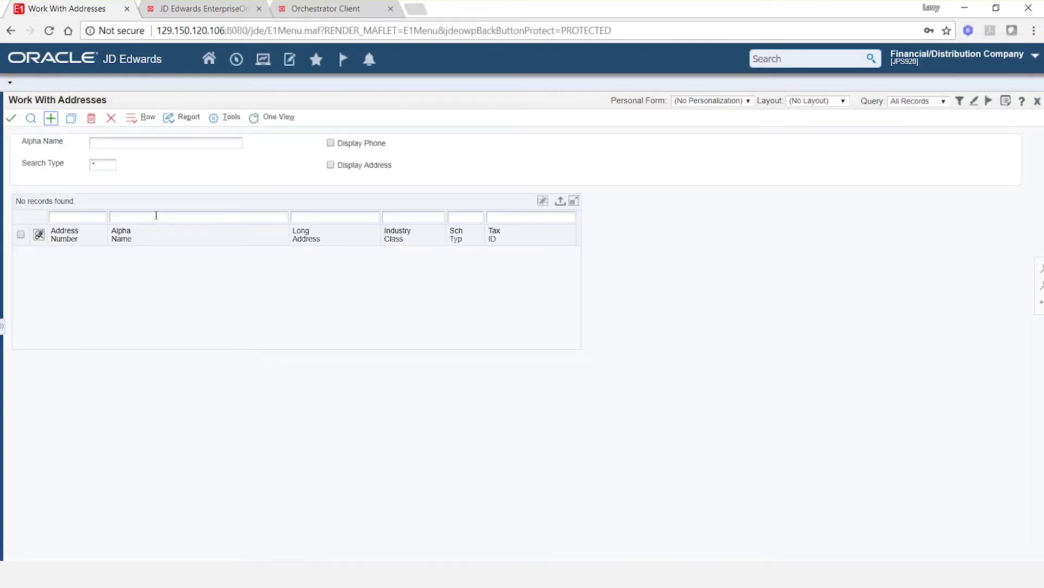
{"action": "left_click", "coordinate": [156, 216]}
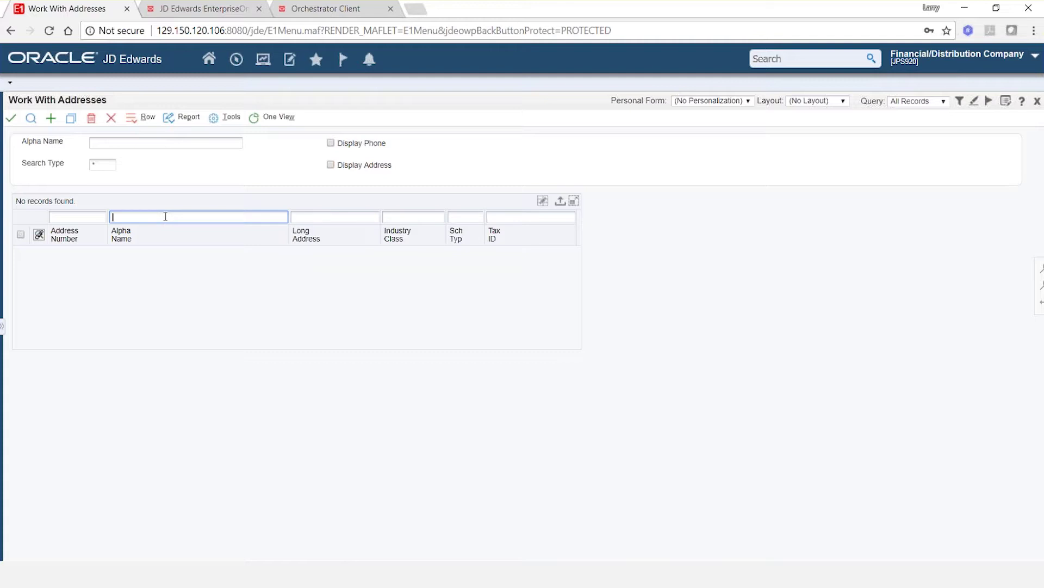
{"action": "left_click", "coordinate": [314, 6]}
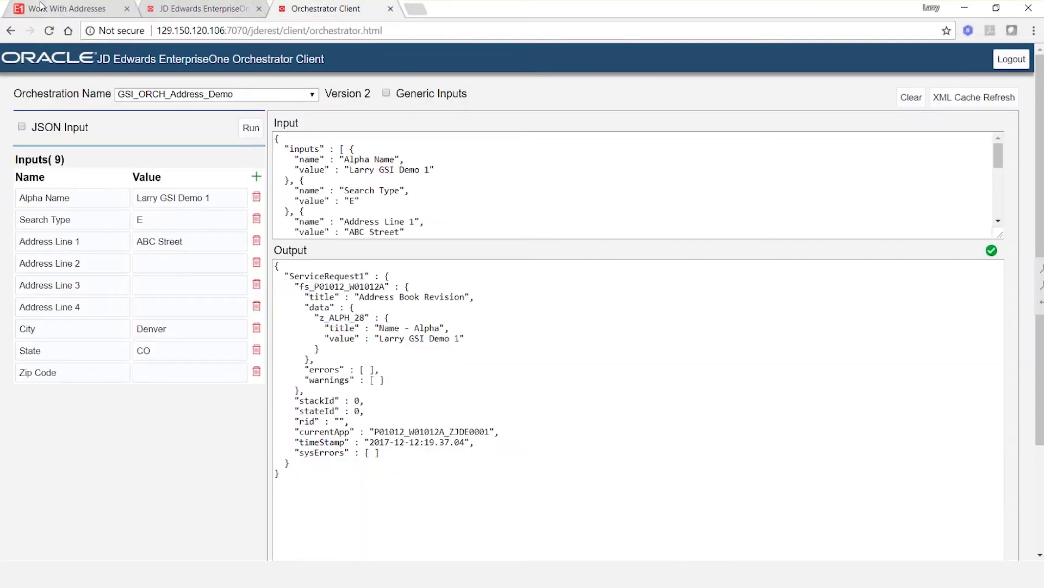
{"action": "left_click", "coordinate": [55, 9]}
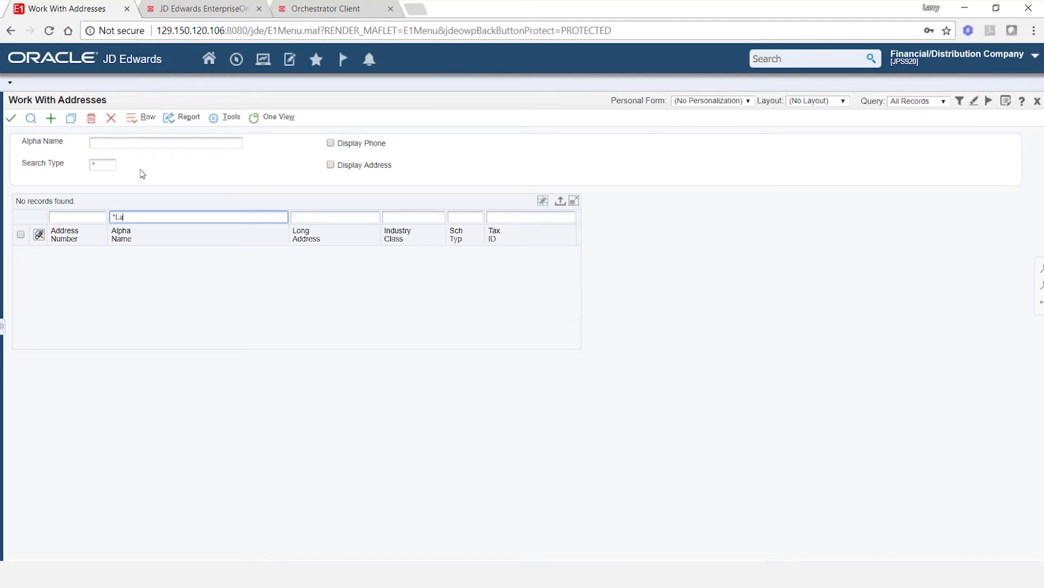
{"action": "type", "text": "rry GSI Demo"}
{"action": "type", "text": "*"}
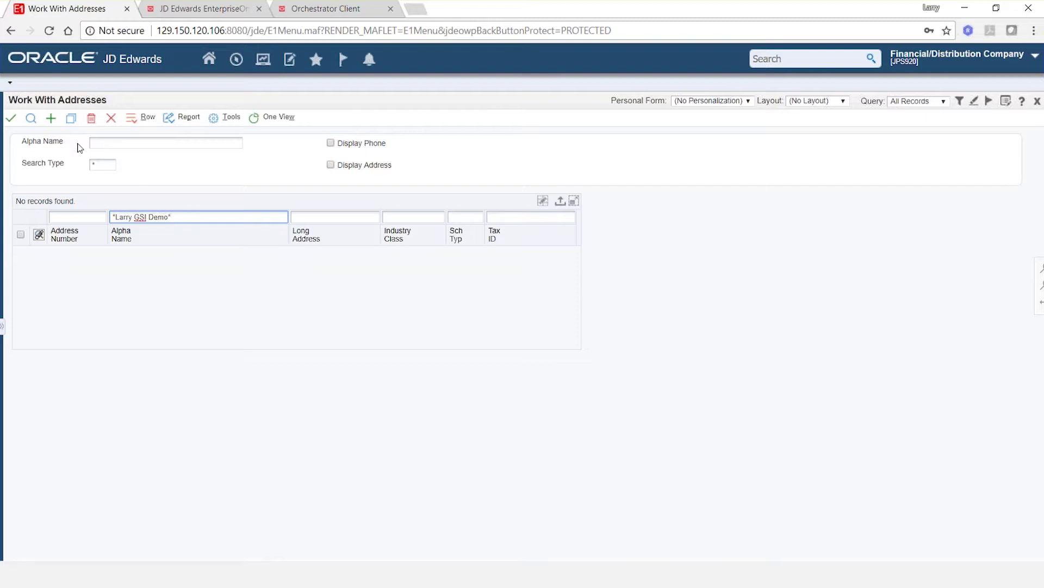
{"action": "left_click", "coordinate": [30, 121]}
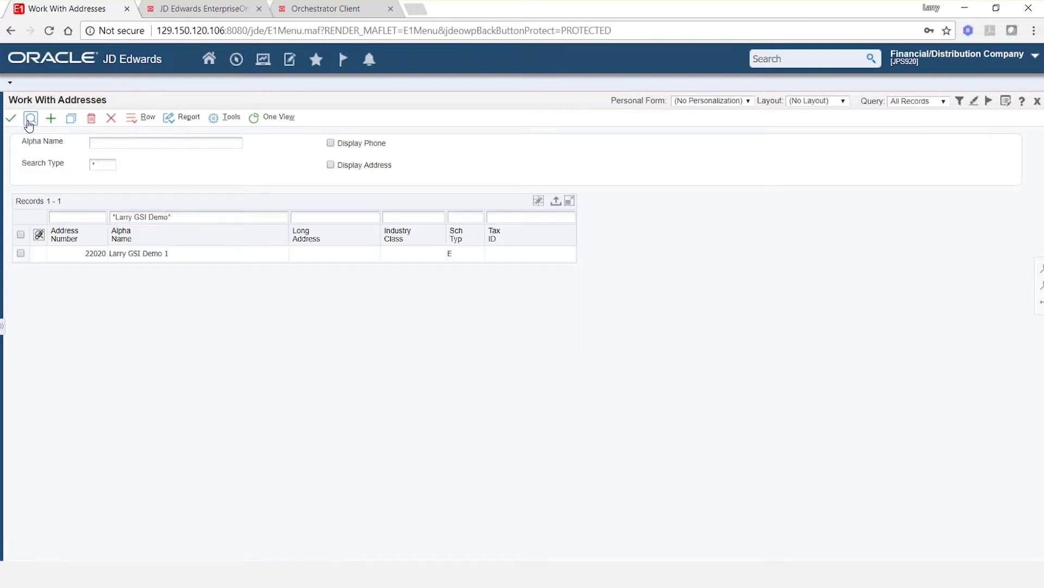
Step: Open the found test record, check its mailing name and address details, and close the record
{"action": "double_click", "coordinate": [20, 253]}
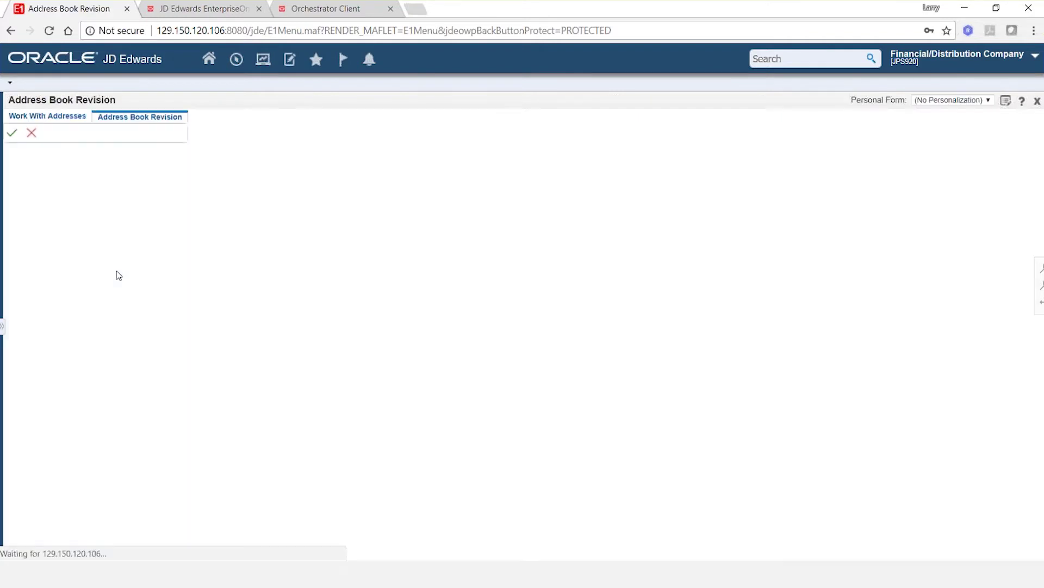
{"action": "left_click", "coordinate": [90, 223]}
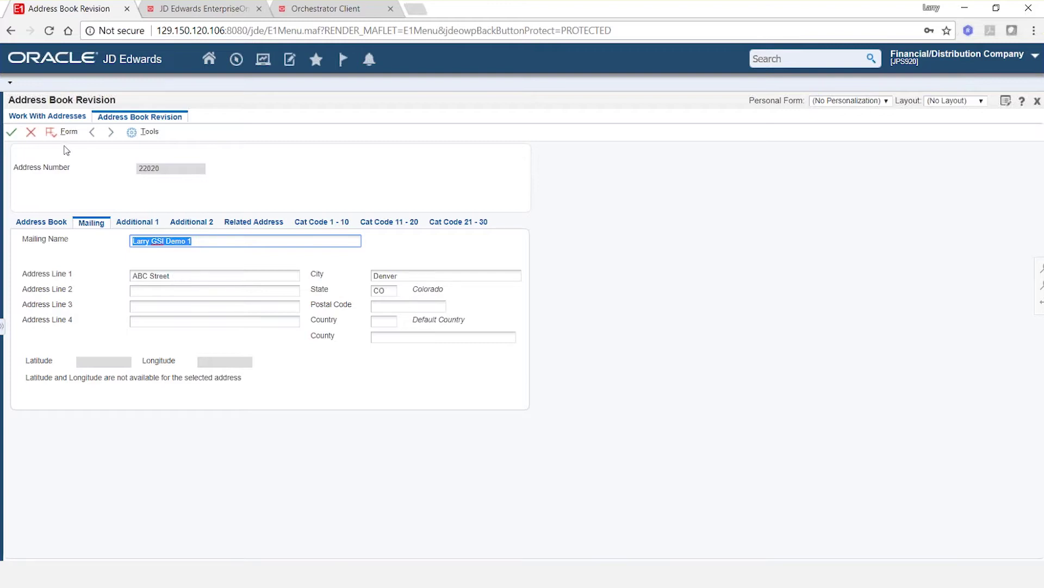
{"action": "left_click", "coordinate": [31, 132]}
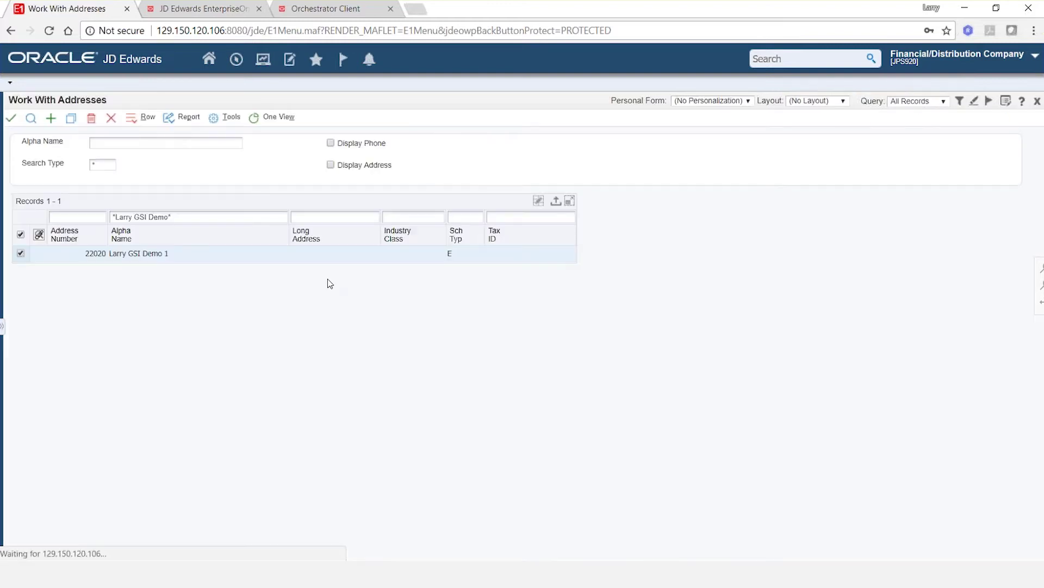
Step: Switch to the Orchestrator Client and examine the title and value of the alpha name field in the output
{"action": "left_click", "coordinate": [334, 9]}
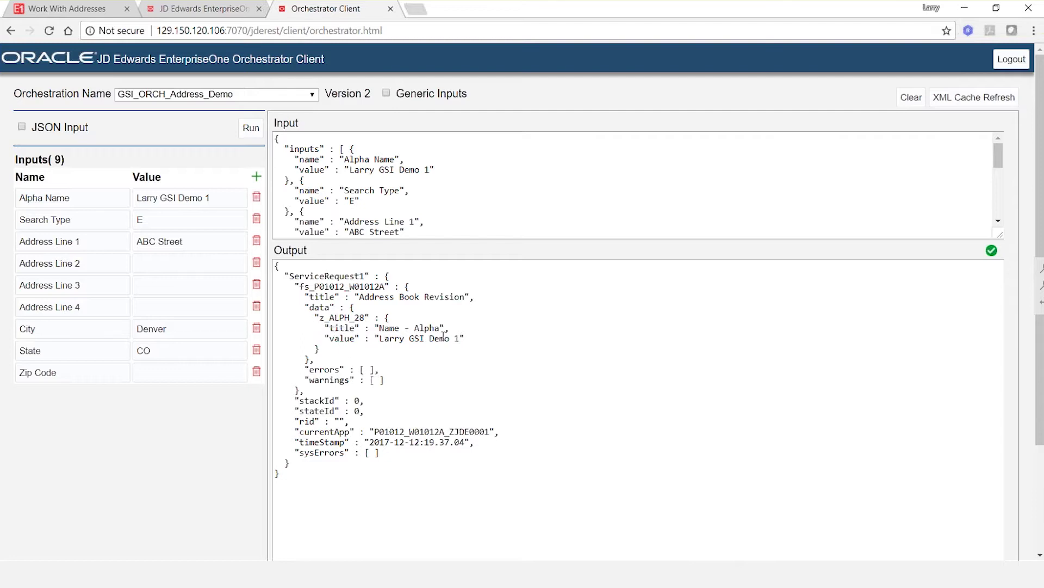
{"action": "left_click_drag", "start_coordinate": [449, 331], "coordinate": [375, 330]}
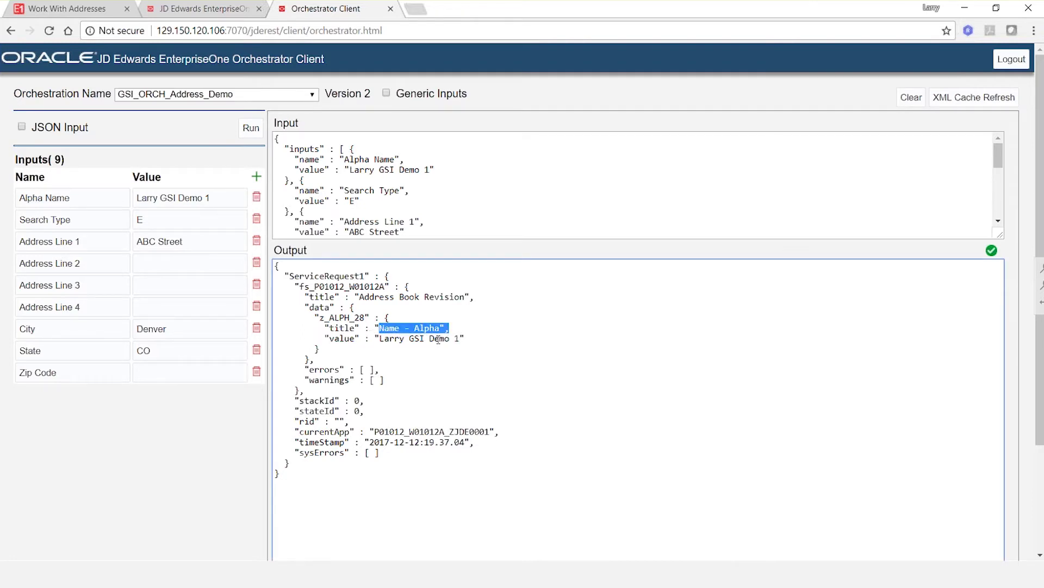
{"action": "left_click_drag", "start_coordinate": [460, 339], "coordinate": [375, 341]}
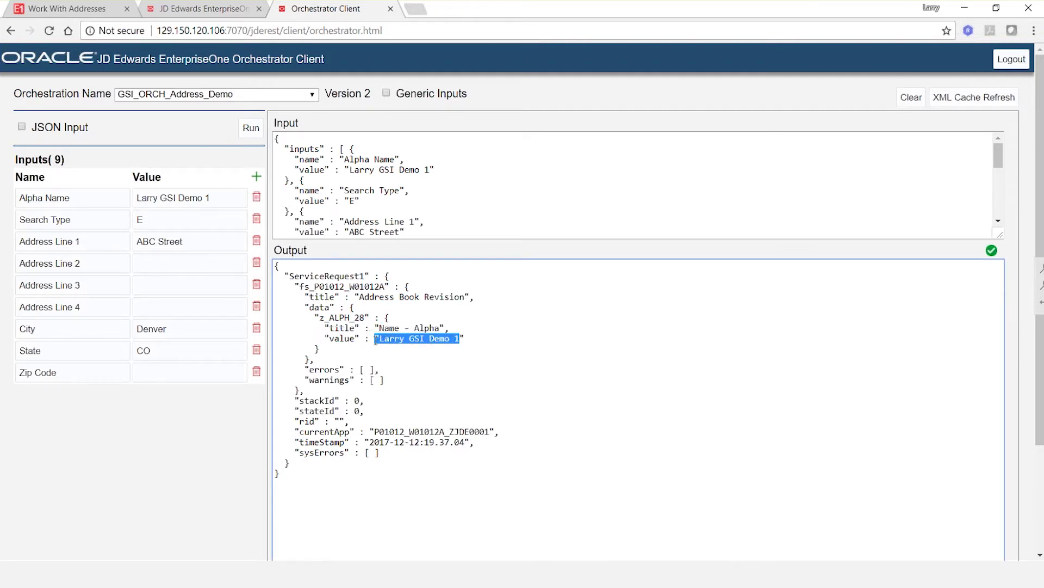
{"action": "left_click", "coordinate": [324, 308]}
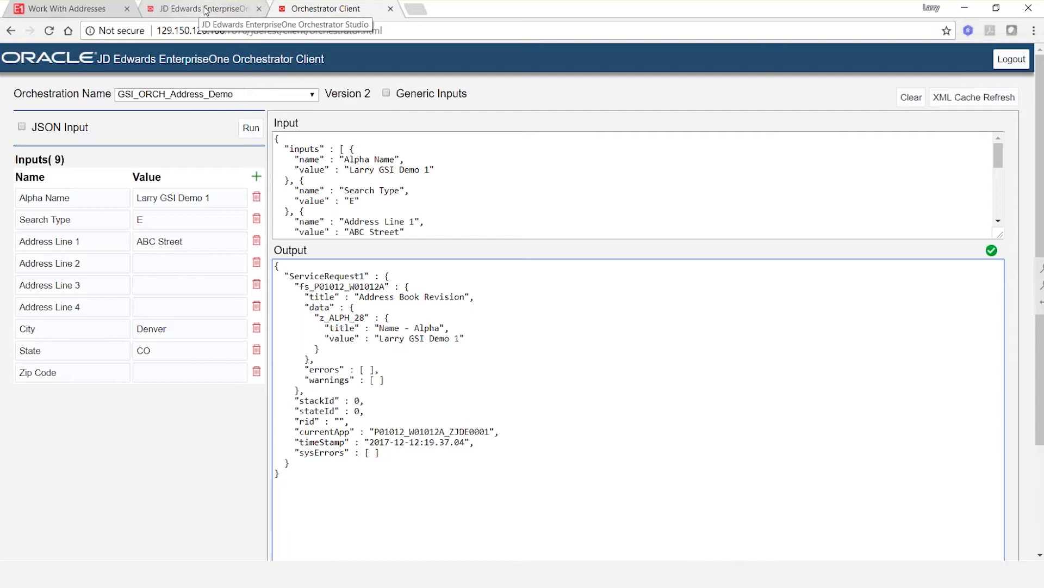
Step: Switch to Orchestrator Studio and add all form request return fields to the output of GSI_ORCH_Address_Demo
{"action": "left_click", "coordinate": [206, 9]}
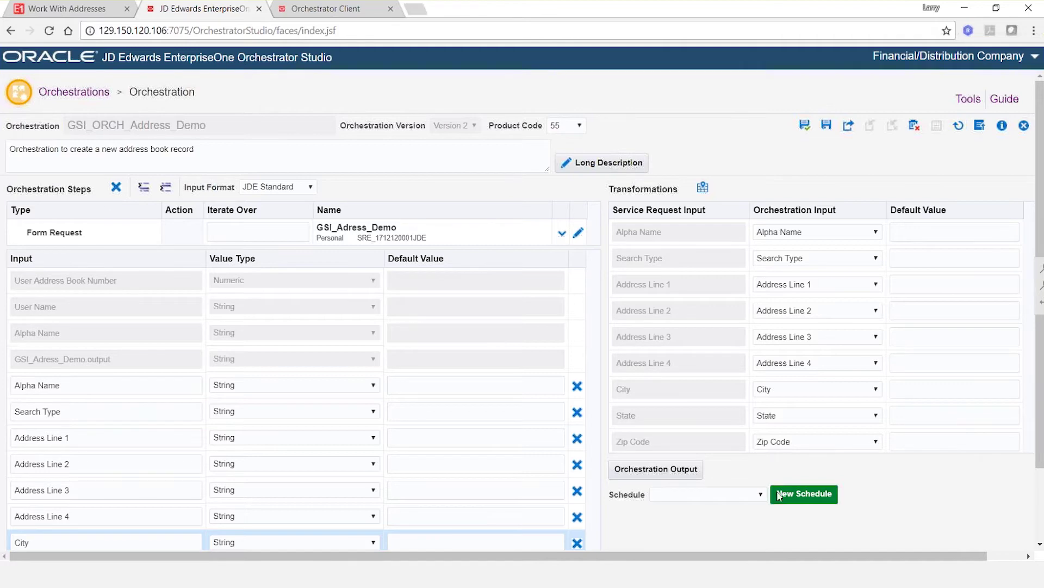
{"action": "left_click", "coordinate": [673, 476]}
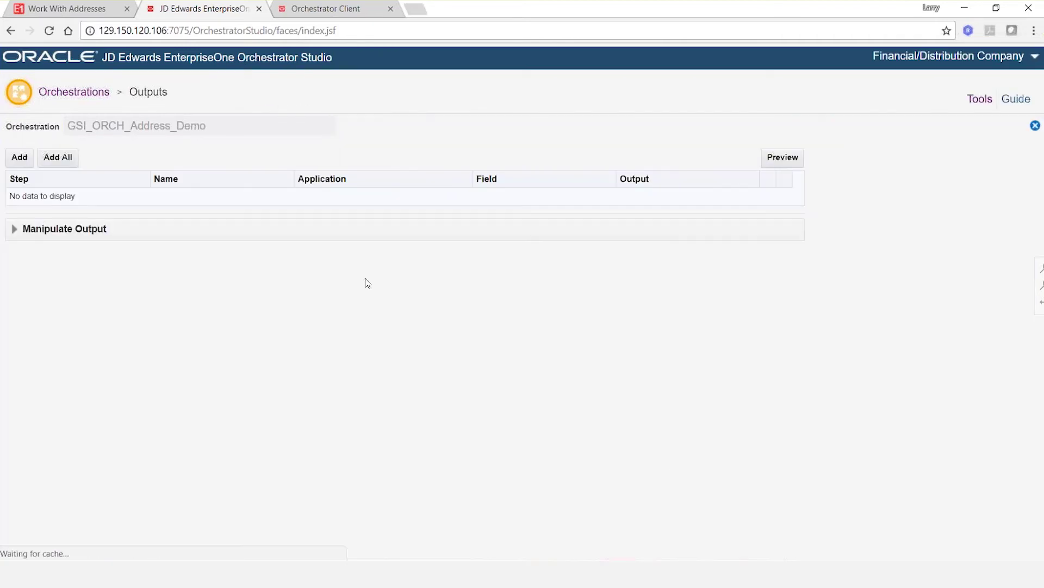
{"action": "left_click", "coordinate": [46, 158]}
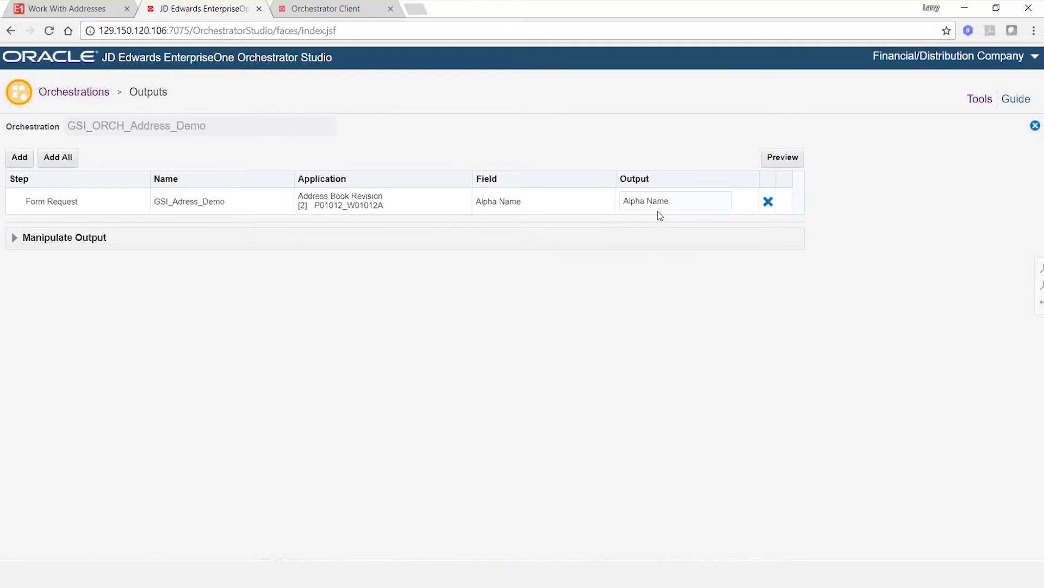
Step: Preview the orchestration's output JSON, leave the output definition and save the orchestration
{"action": "left_click", "coordinate": [784, 160]}
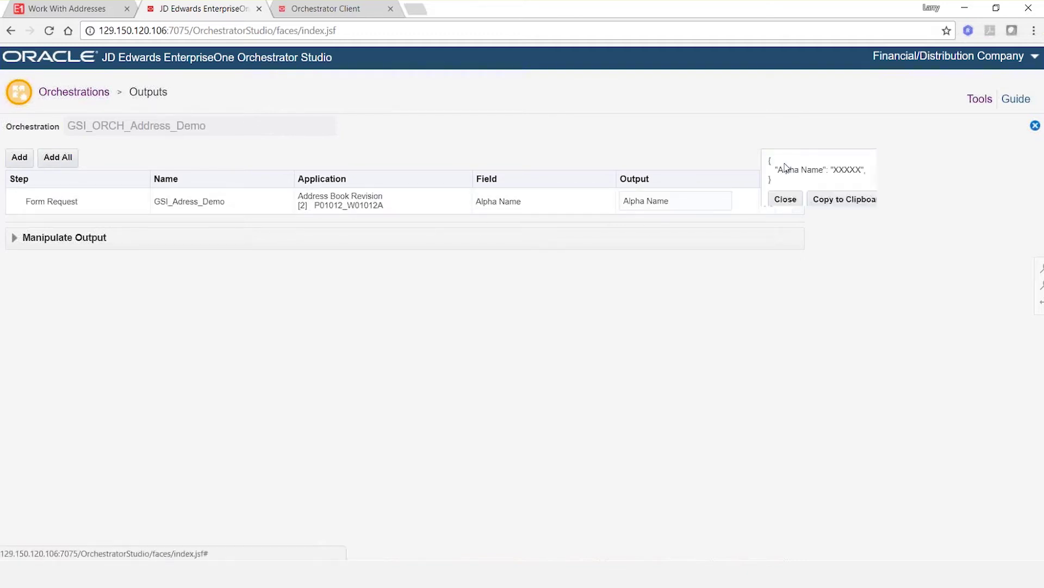
{"action": "left_click", "coordinate": [785, 200]}
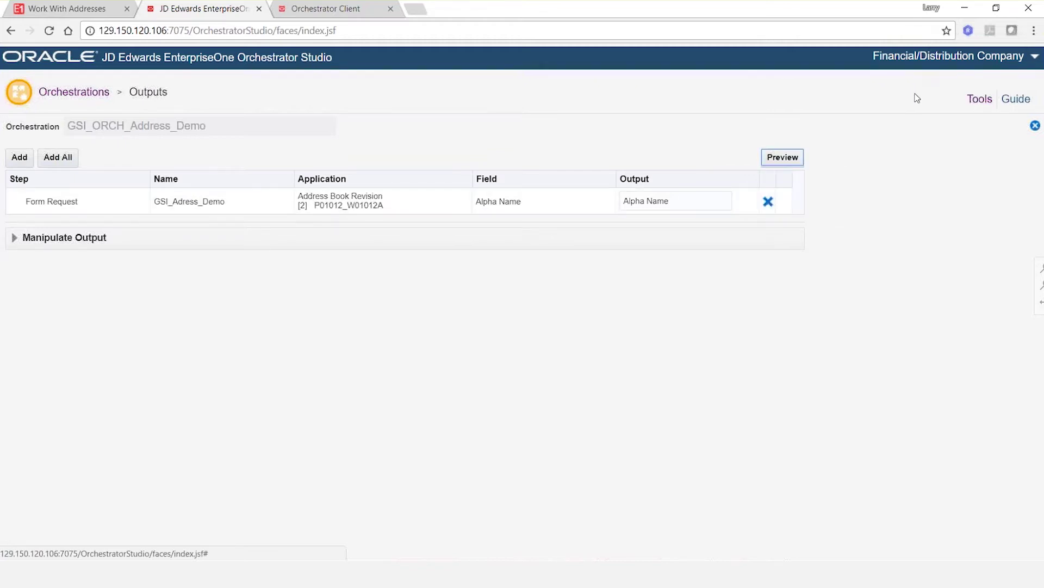
{"action": "left_click", "coordinate": [1035, 126]}
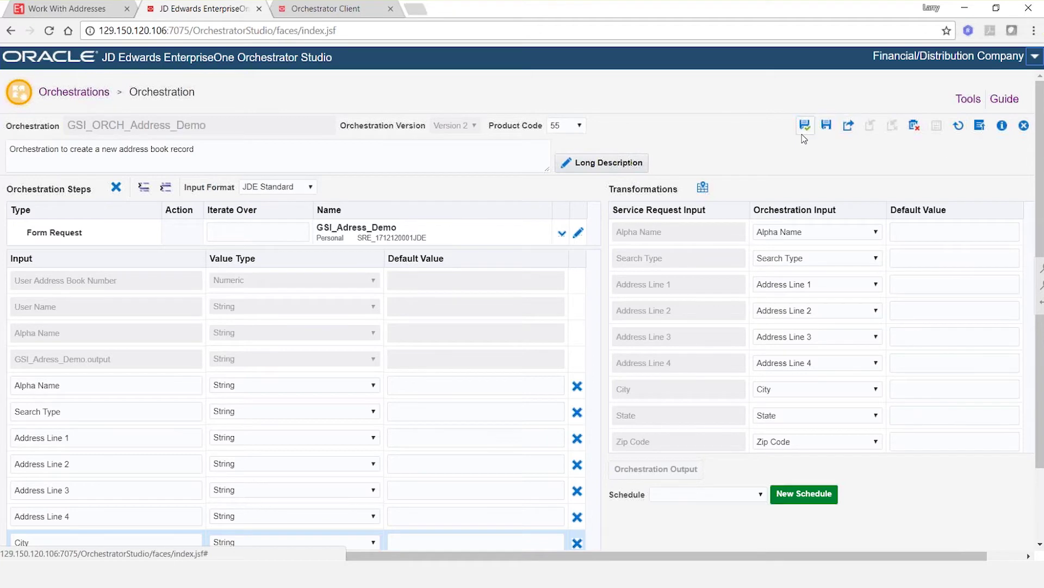
{"action": "left_click", "coordinate": [804, 133]}
Step: Switch to the Orchestrator Client and refresh the XML cache
{"action": "left_click", "coordinate": [326, 9]}
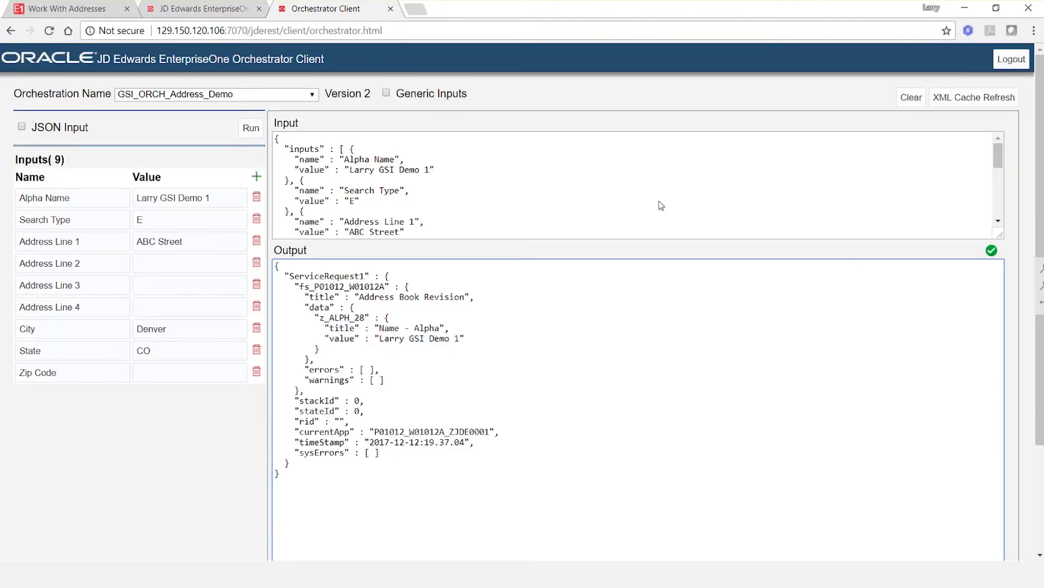
{"action": "left_click", "coordinate": [977, 97]}
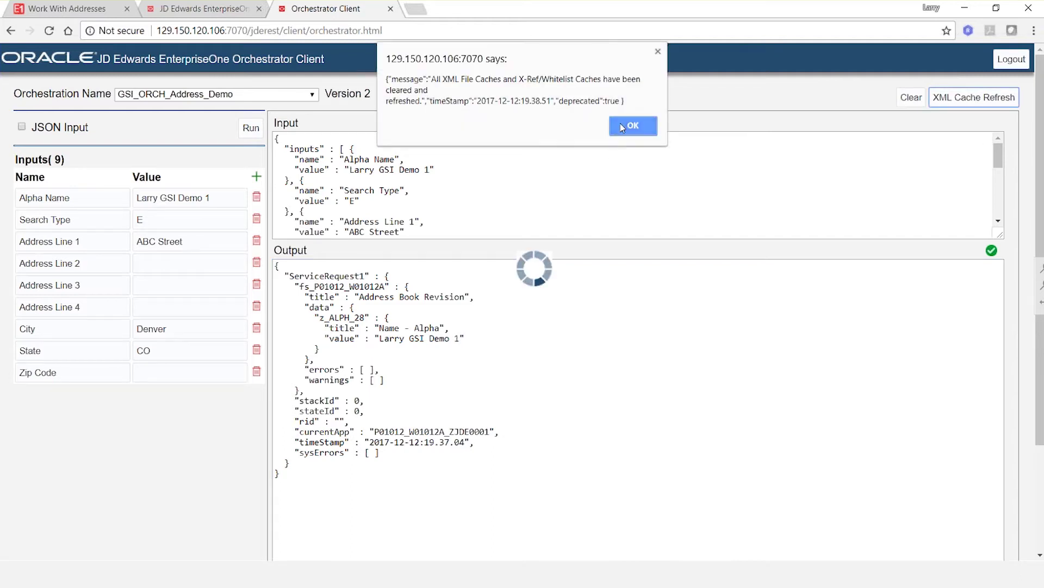
{"action": "left_click", "coordinate": [622, 127]}
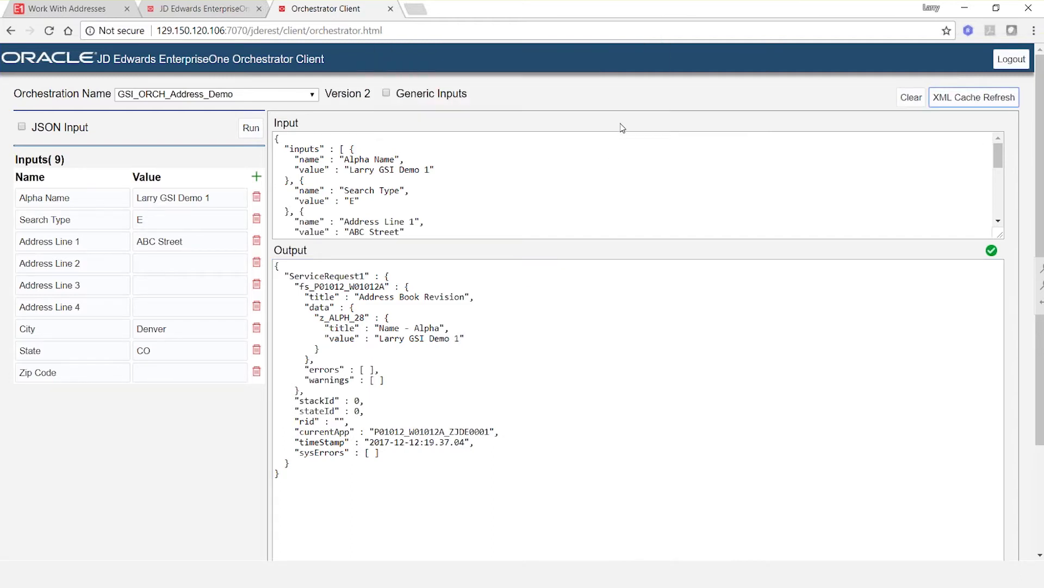
Step: Refresh the XML cache once more and run GSI_ORCH_Address_Demo with the number ending the alpha name set to 2
{"action": "left_click", "coordinate": [214, 197]}
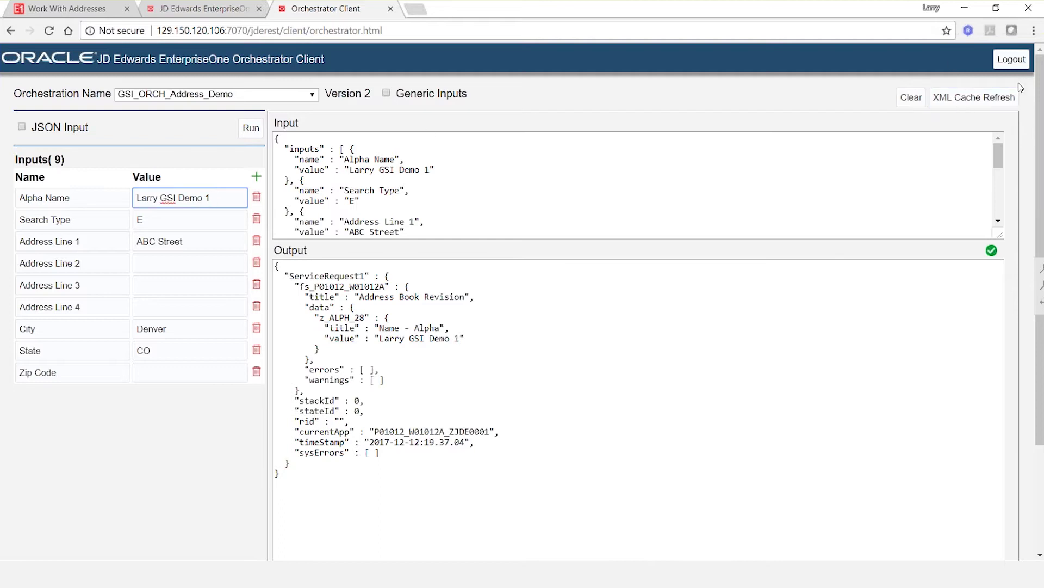
{"action": "left_click", "coordinate": [986, 98]}
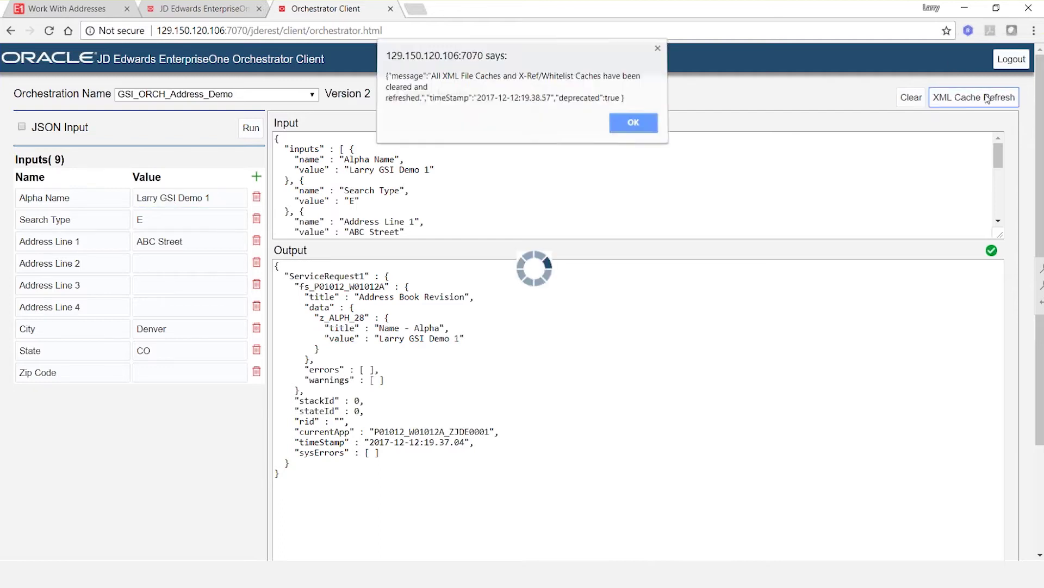
{"action": "left_click", "coordinate": [638, 126]}
{"action": "left_click", "coordinate": [218, 201]}
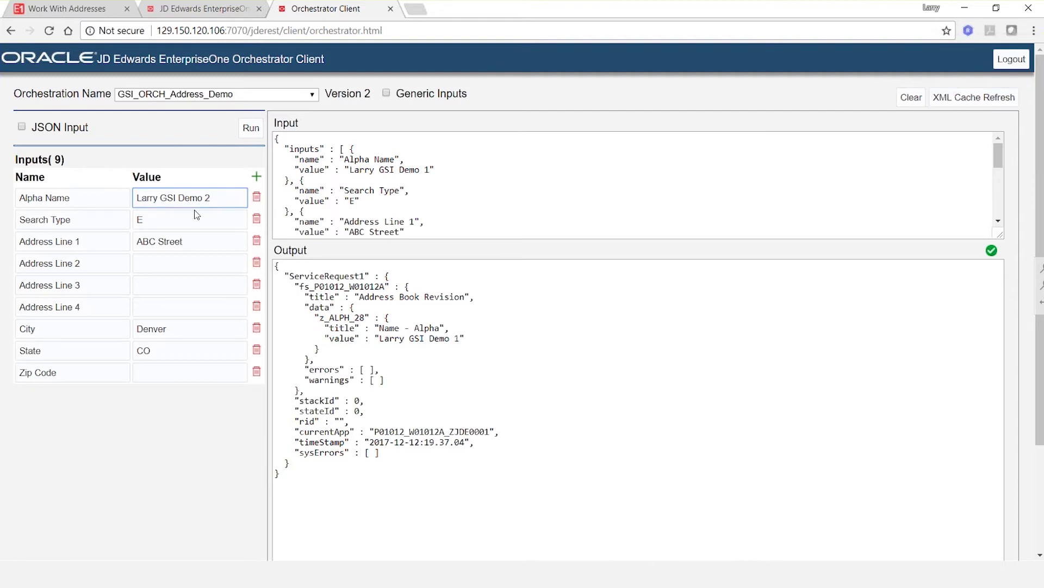
{"action": "left_click", "coordinate": [251, 130]}
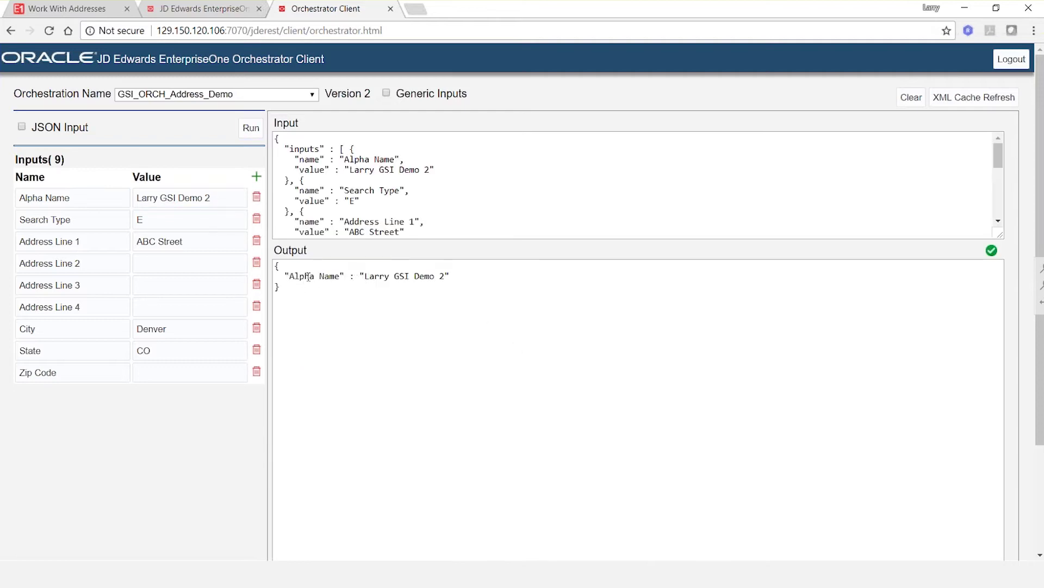
Step: Switch to the JD Edwards address book, find the new GSI Demo 2 record, check its additional and mailing details, and close it
{"action": "left_click", "coordinate": [82, 9]}
{"action": "left_click", "coordinate": [30, 118]}
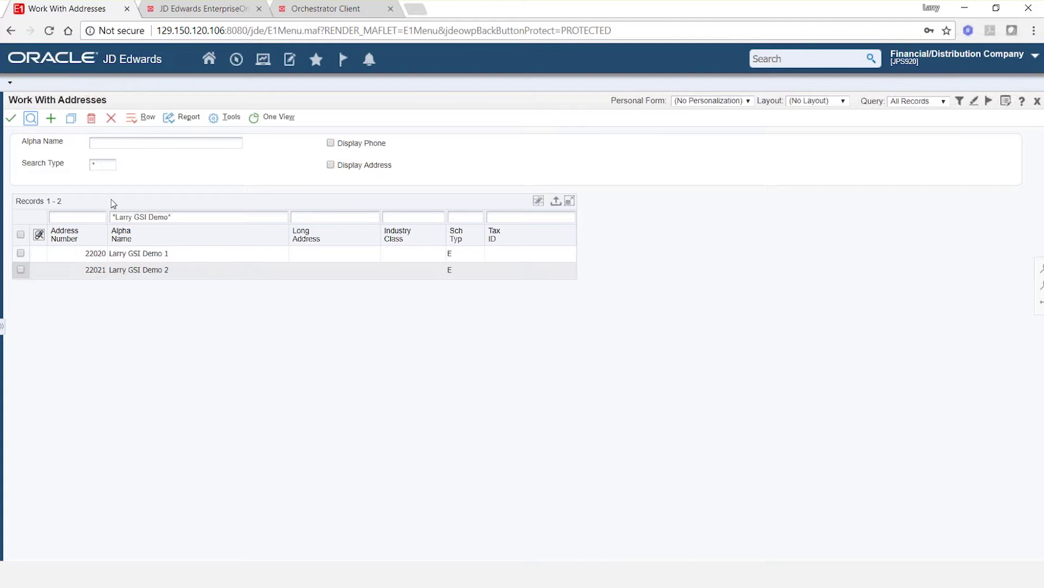
{"action": "double_click", "coordinate": [26, 269]}
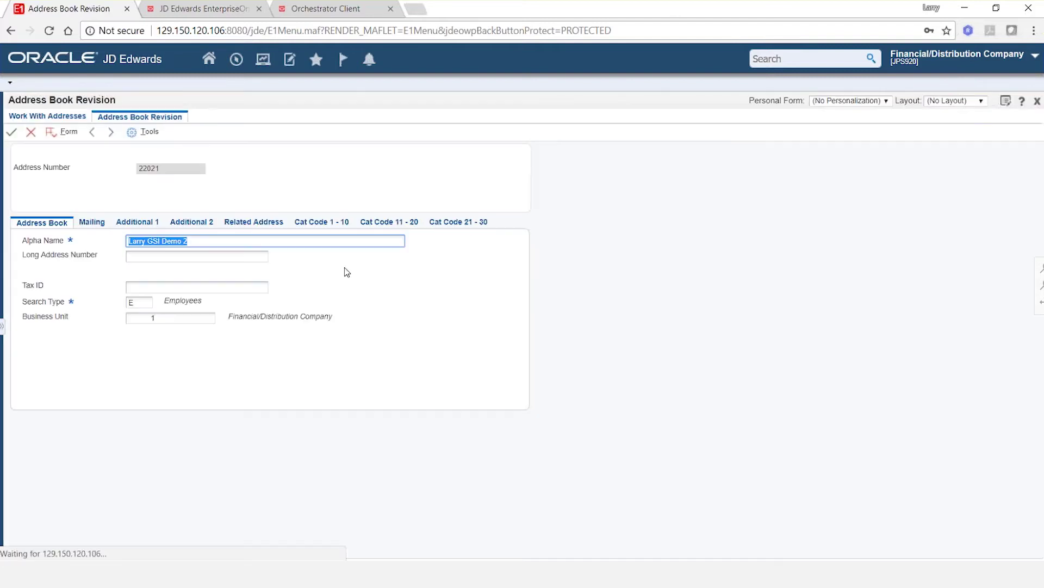
{"action": "left_click", "coordinate": [138, 222]}
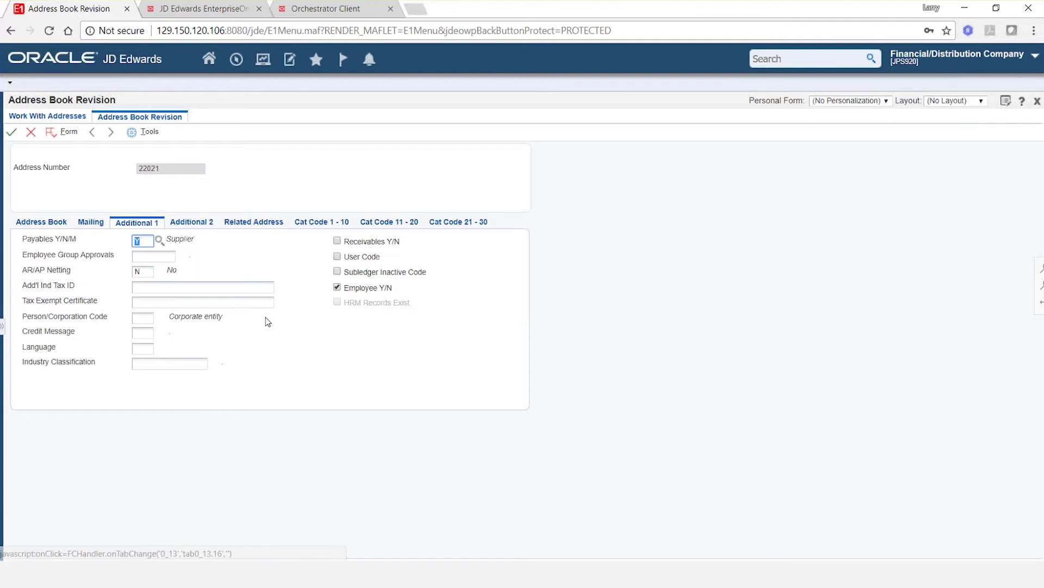
{"action": "left_click", "coordinate": [80, 225]}
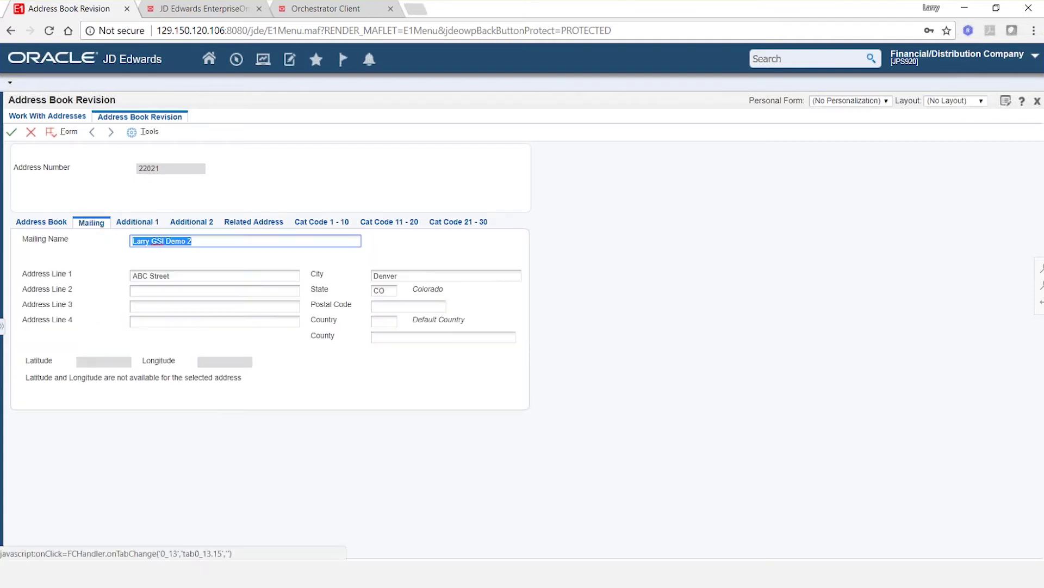
{"action": "left_click", "coordinate": [31, 133]}
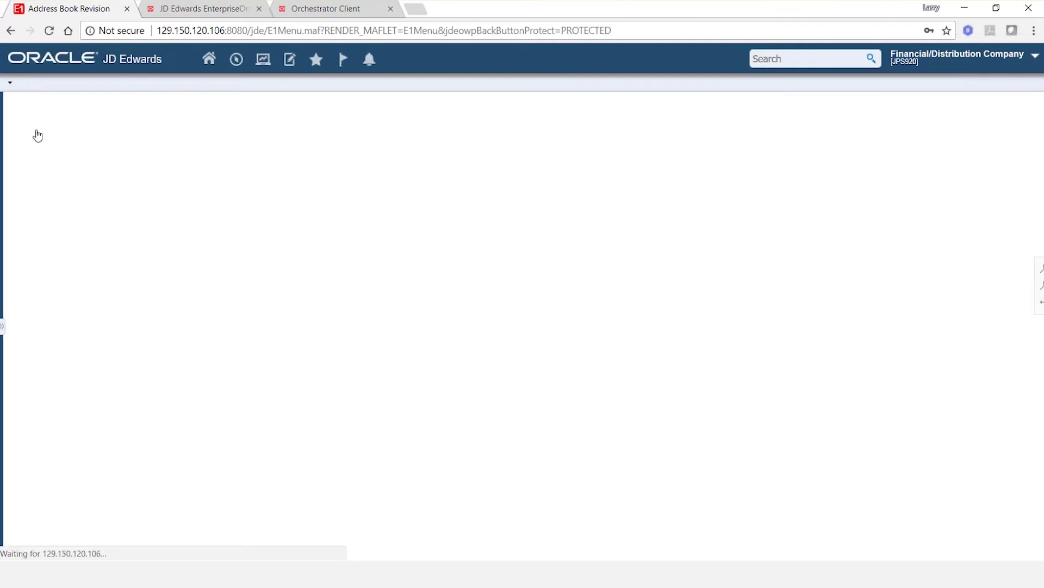
Step: Switch to Excel, look through the orchestrations offered by the JDExcelerator add-in, and close the selection without choosing one
{"action": "left_click", "coordinate": [340, 14]}
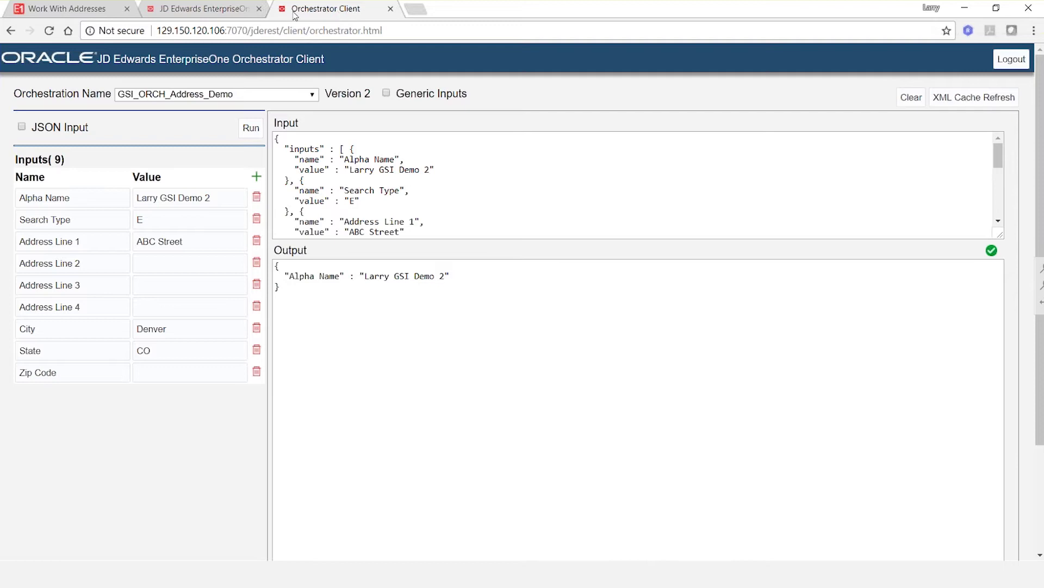
{"action": "left_click", "coordinate": [211, 12]}
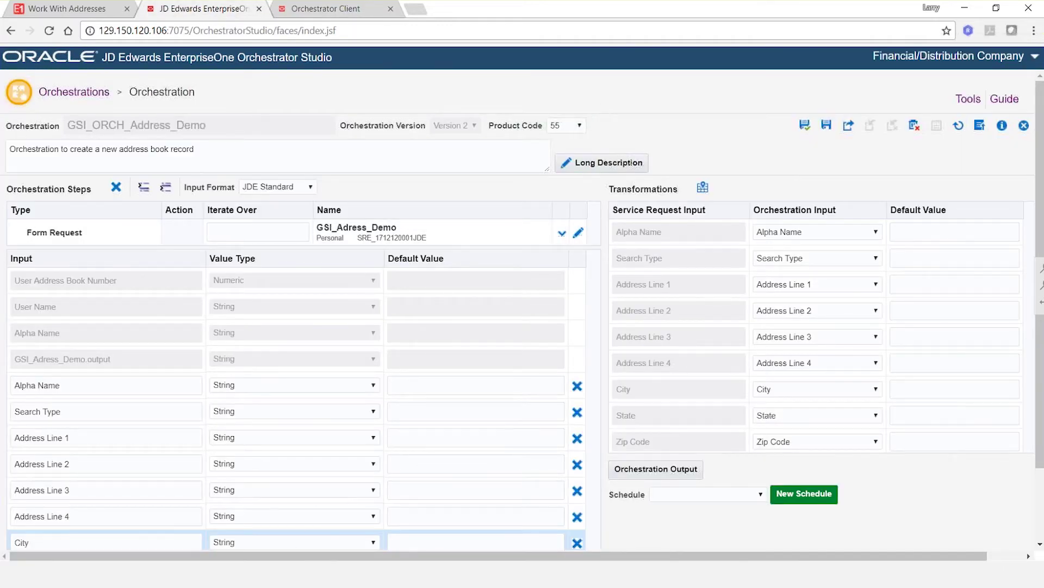
{"action": "key", "text": "alt+Tab"}
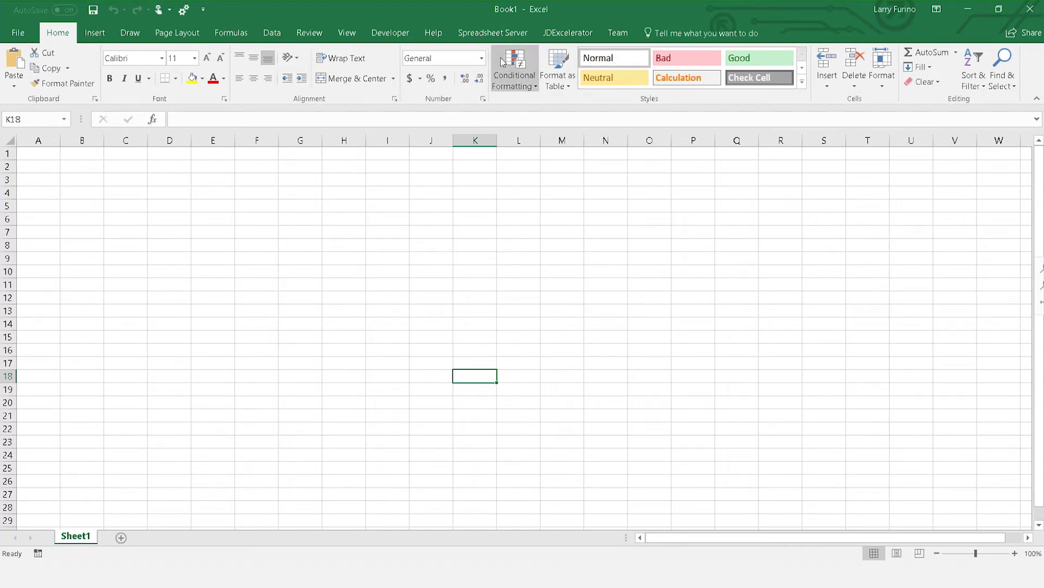
{"action": "left_click", "coordinate": [566, 34]}
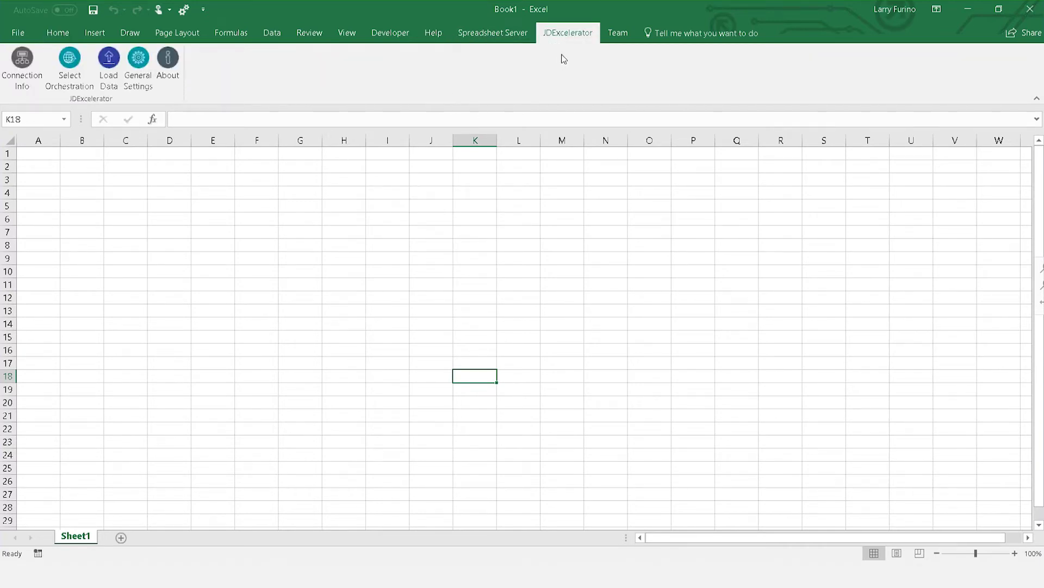
{"action": "left_click", "coordinate": [73, 71]}
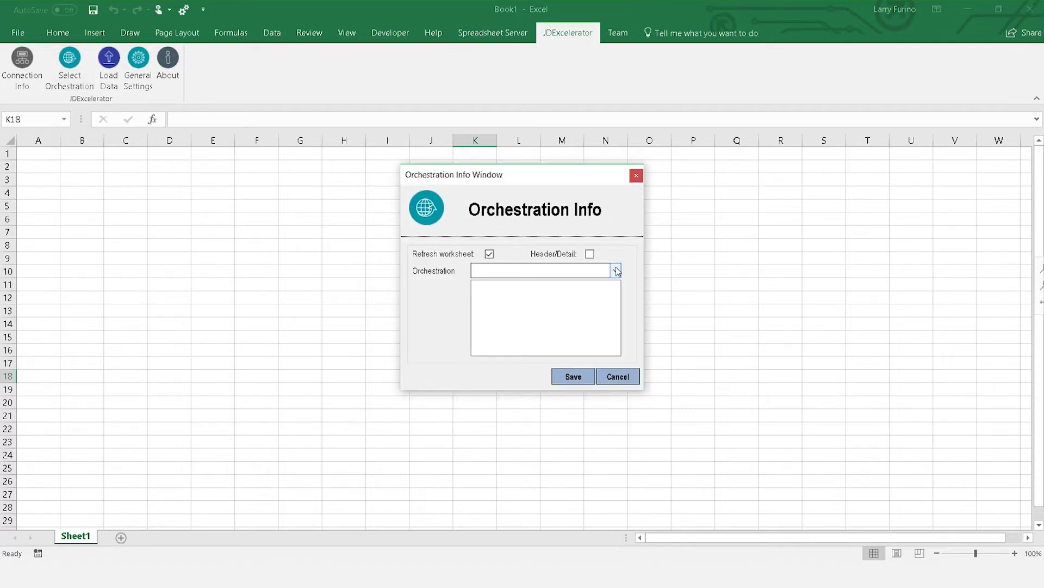
{"action": "left_click", "coordinate": [617, 270]}
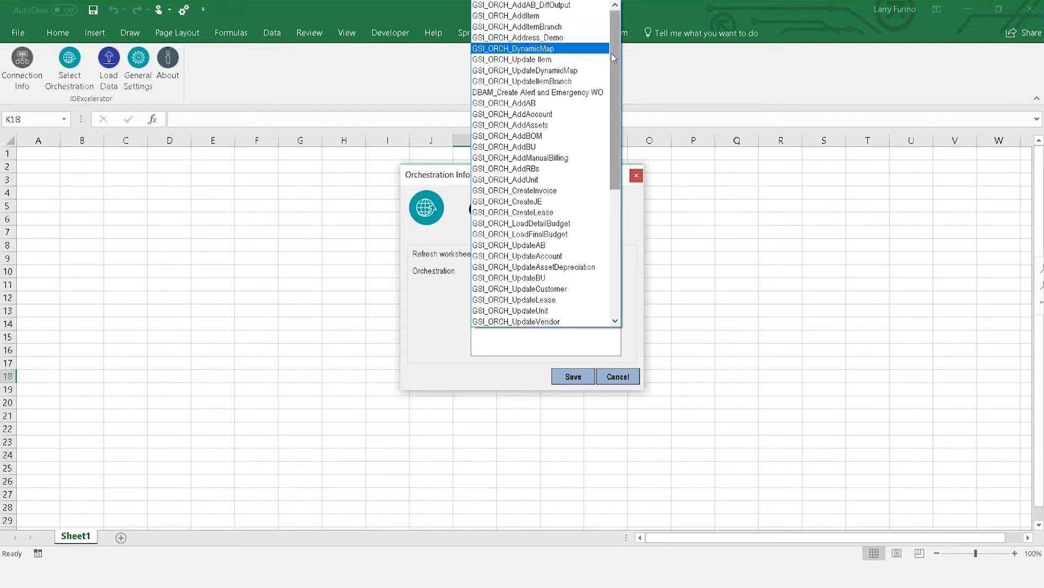
{"action": "left_click", "coordinate": [615, 382]}
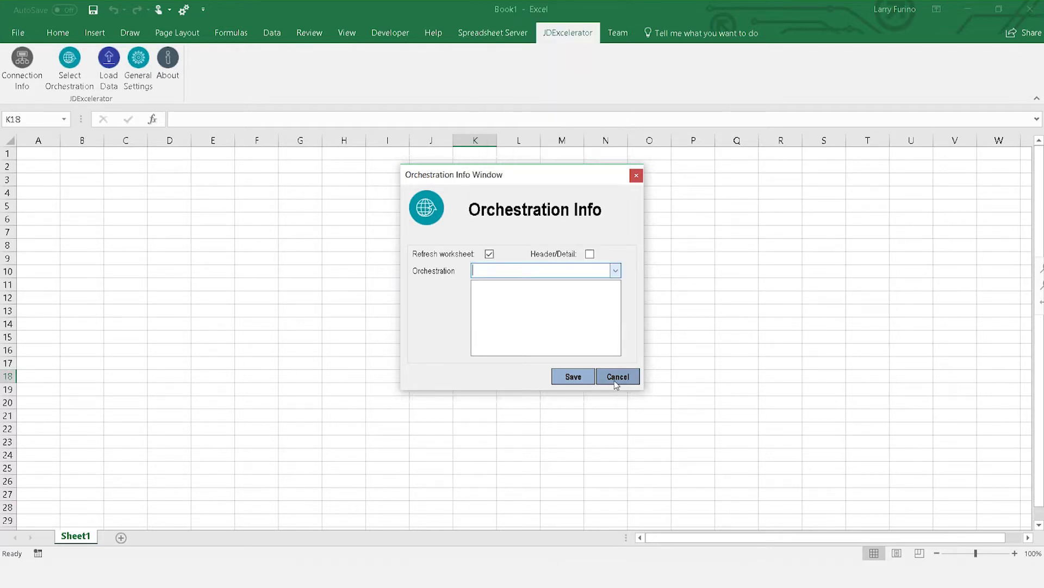
{"action": "left_click", "coordinate": [636, 175]}
Step: Open the JDExcelerator connection info, review the server settings and save them as they are
{"action": "left_click", "coordinate": [22, 59]}
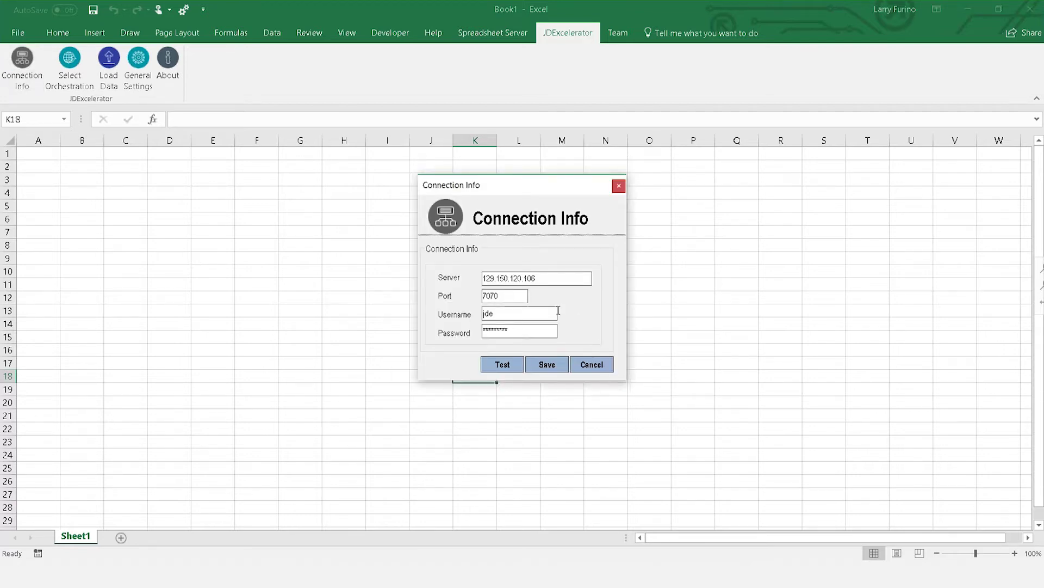
{"action": "left_click", "coordinate": [545, 364]}
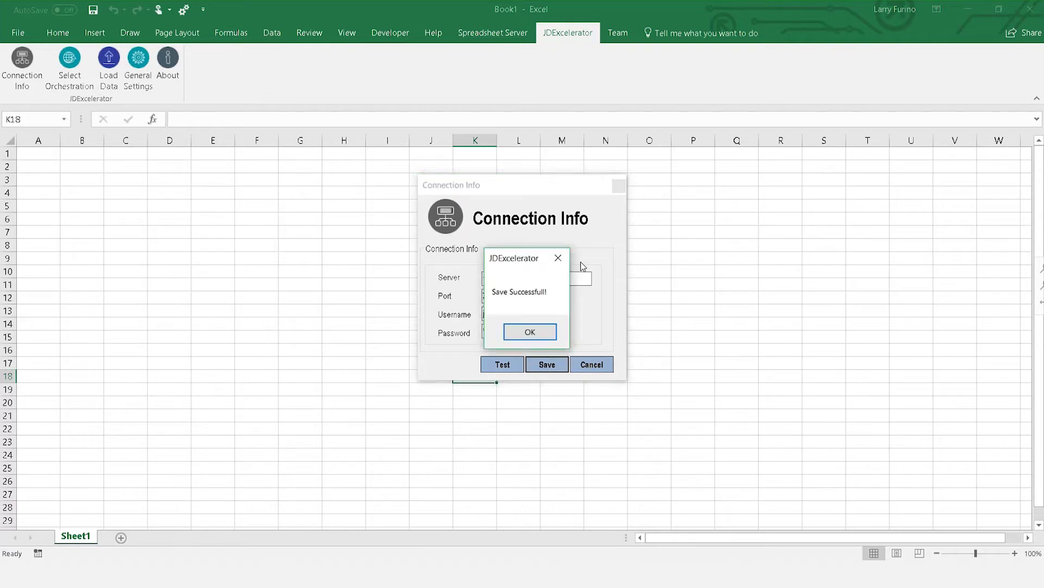
{"action": "left_click", "coordinate": [531, 331]}
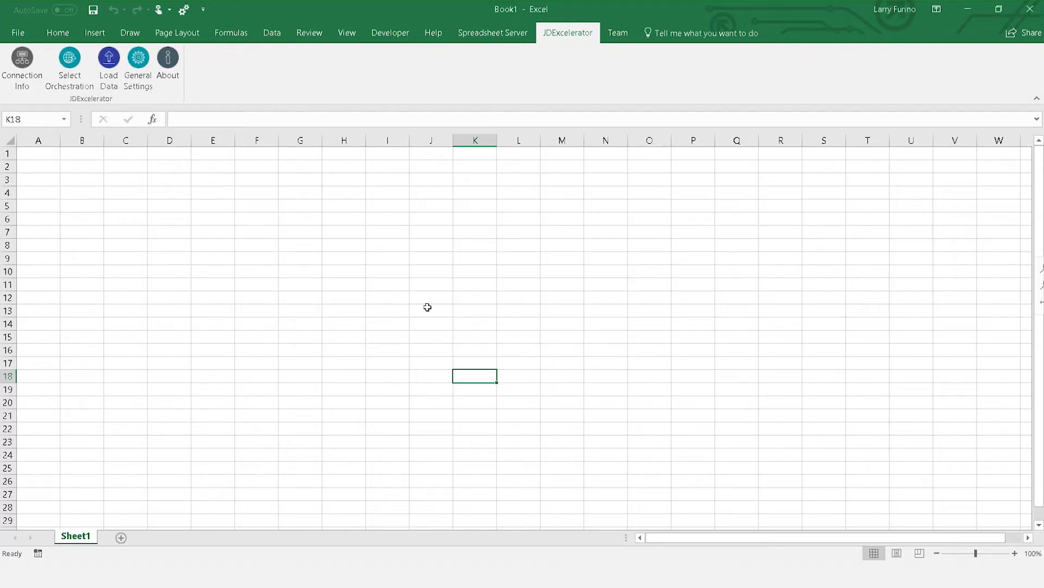
Step: Select the GSI_ORCH_Address_Demo orchestration, check its description, and save the selection to build the worksheet's input columns
{"action": "left_click", "coordinate": [64, 75]}
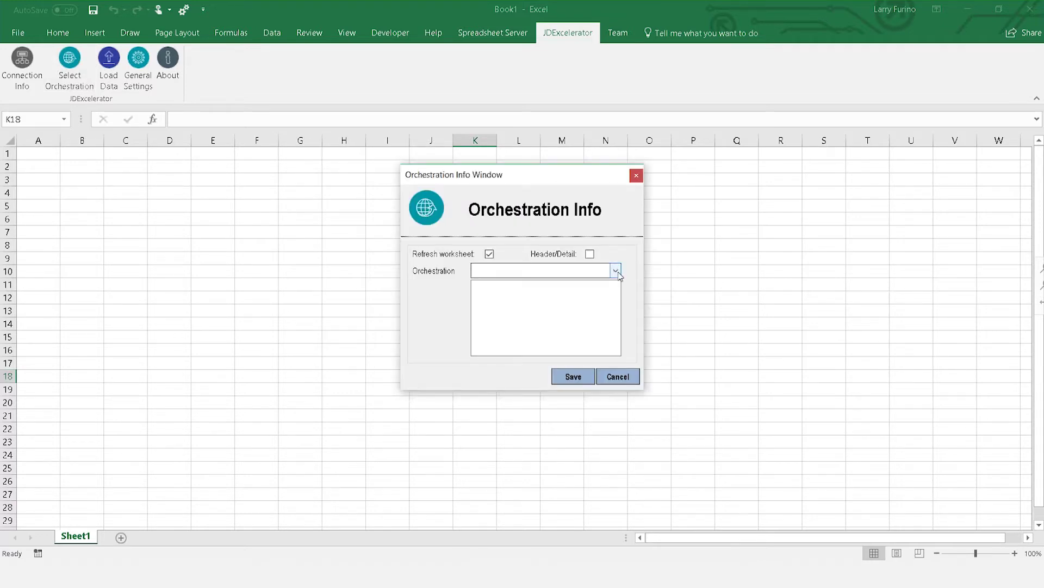
{"action": "left_click", "coordinate": [617, 271]}
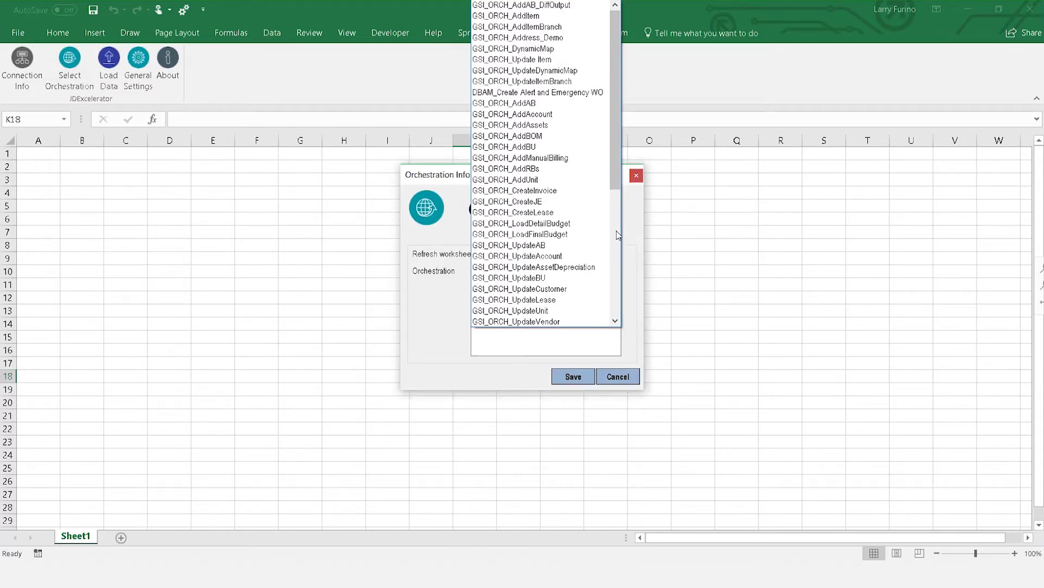
{"action": "left_click", "coordinate": [553, 38]}
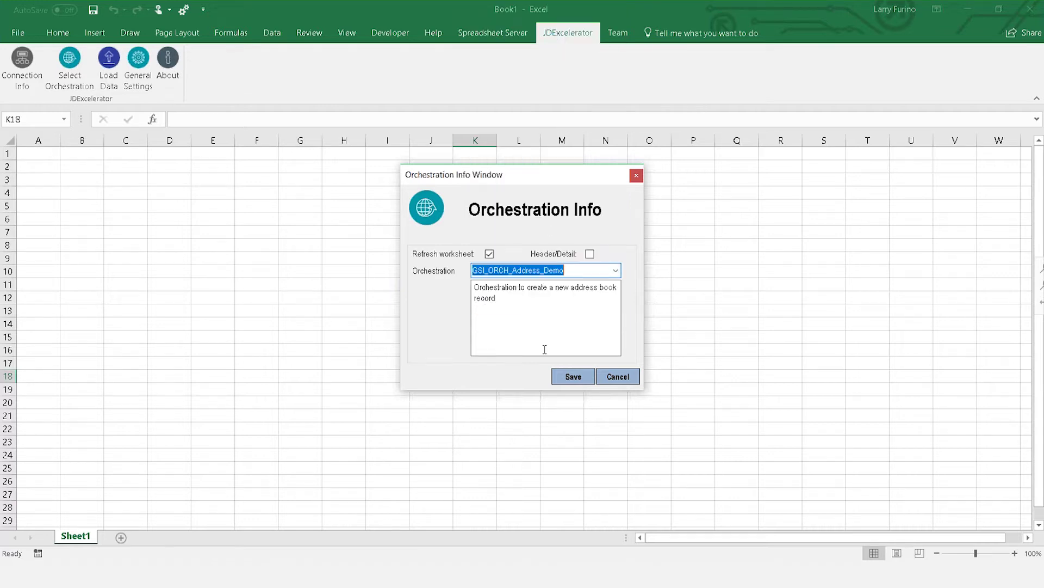
{"action": "left_click_drag", "start_coordinate": [522, 312], "coordinate": [478, 292]}
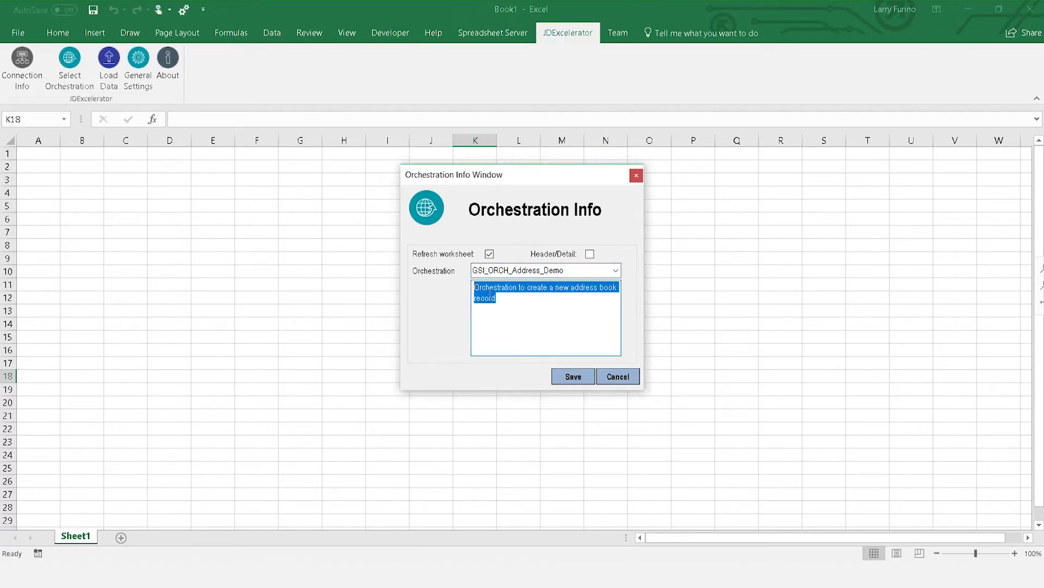
{"action": "left_click", "coordinate": [522, 300]}
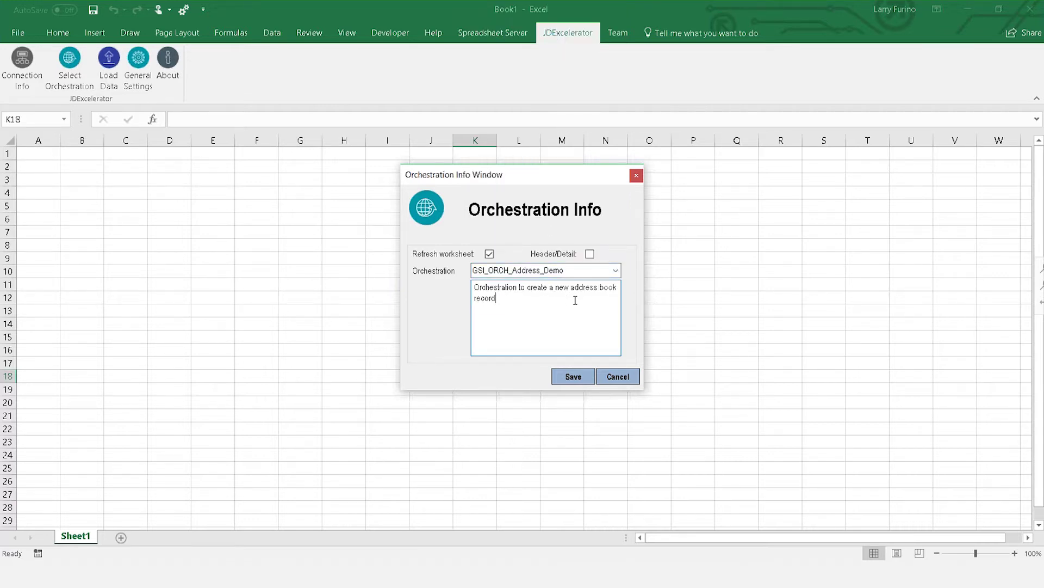
{"action": "left_click", "coordinate": [579, 379]}
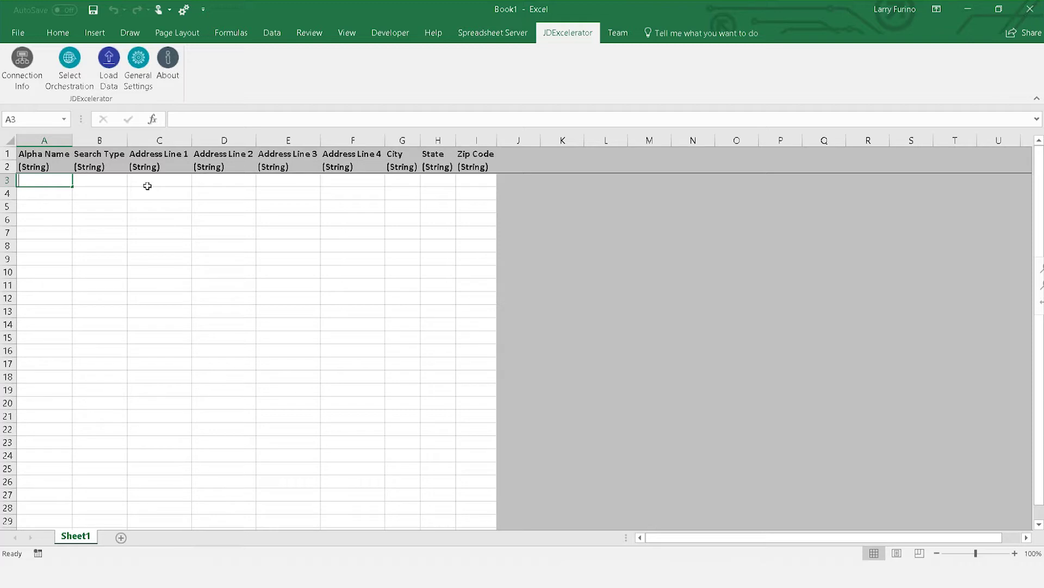
Step: Enter a test alpha name ending in "GSI Demo 3" in cell A3 and check the existing test records in the JD Edwards address book
{"action": "type", "text": "Larr"}
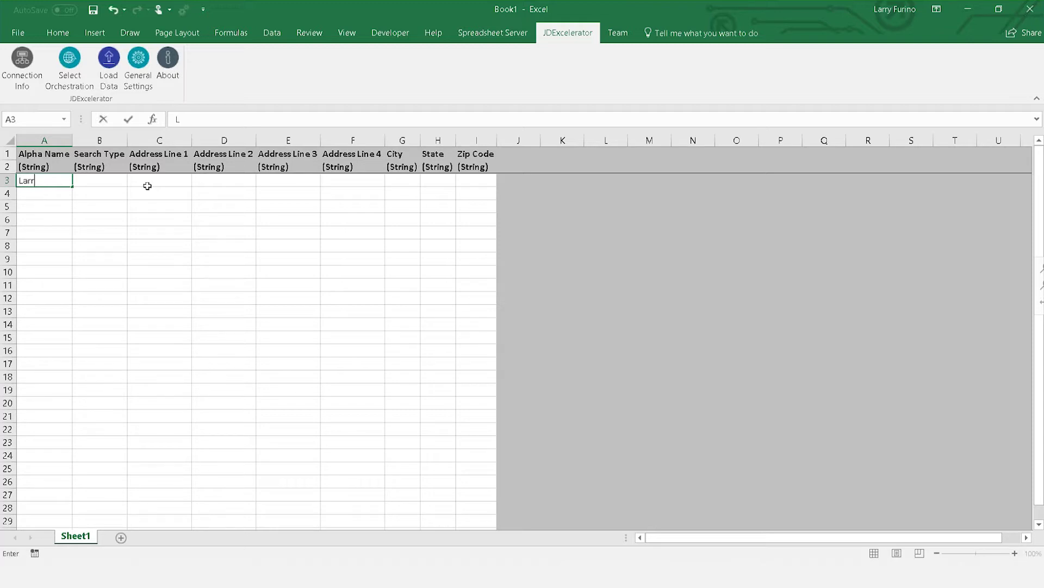
{"action": "type", "text": "y GSI Demo 3"}
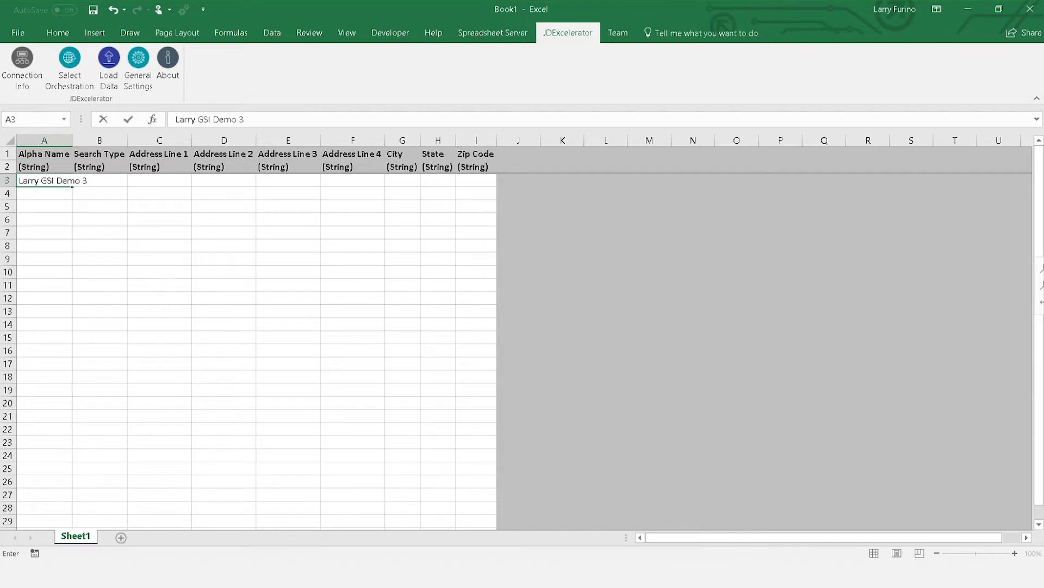
{"action": "key", "text": "alt+Tab"}
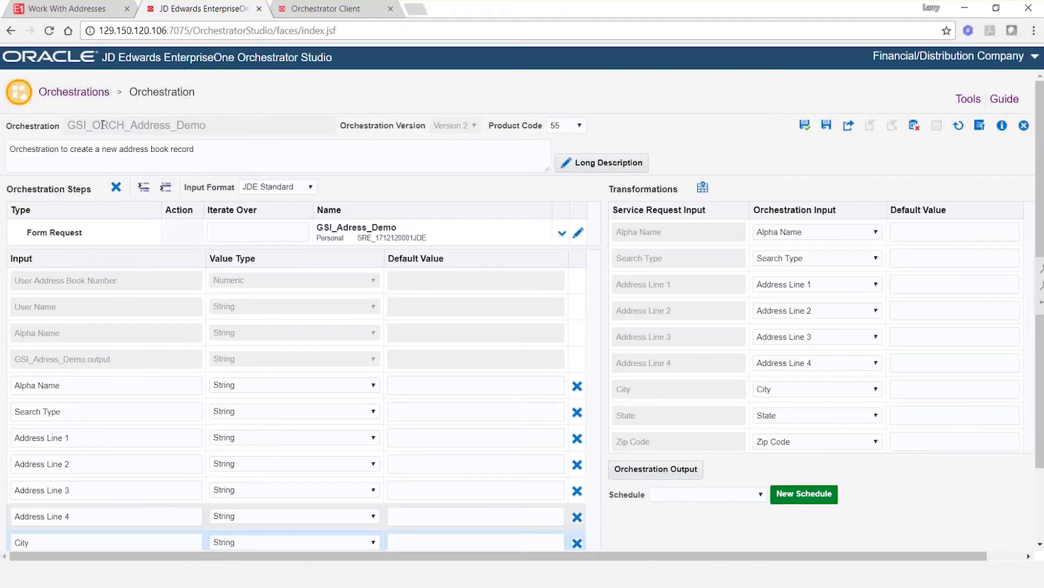
{"action": "left_click", "coordinate": [65, 8]}
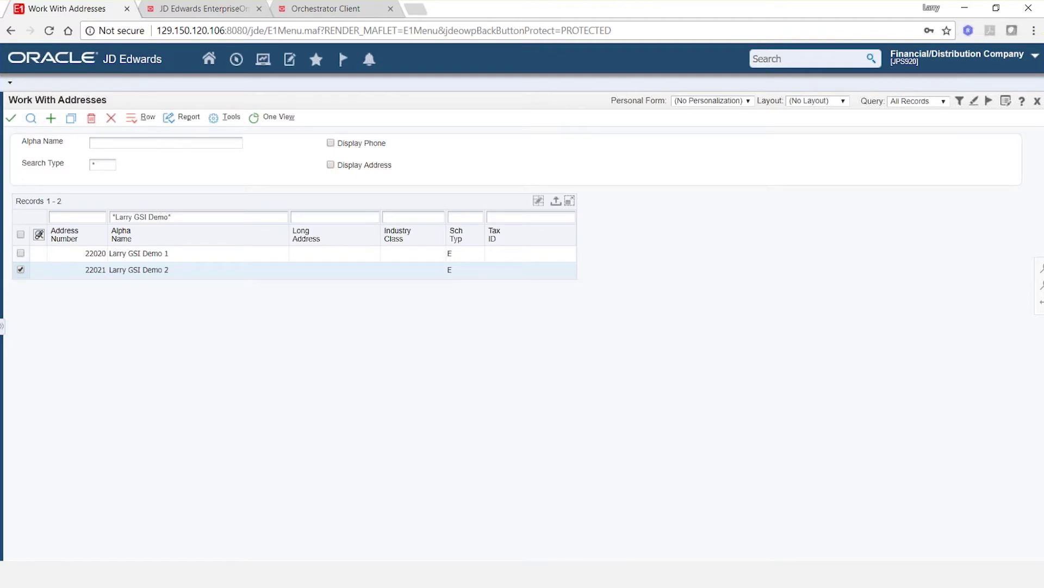
{"action": "key", "text": "alt+Tab"}
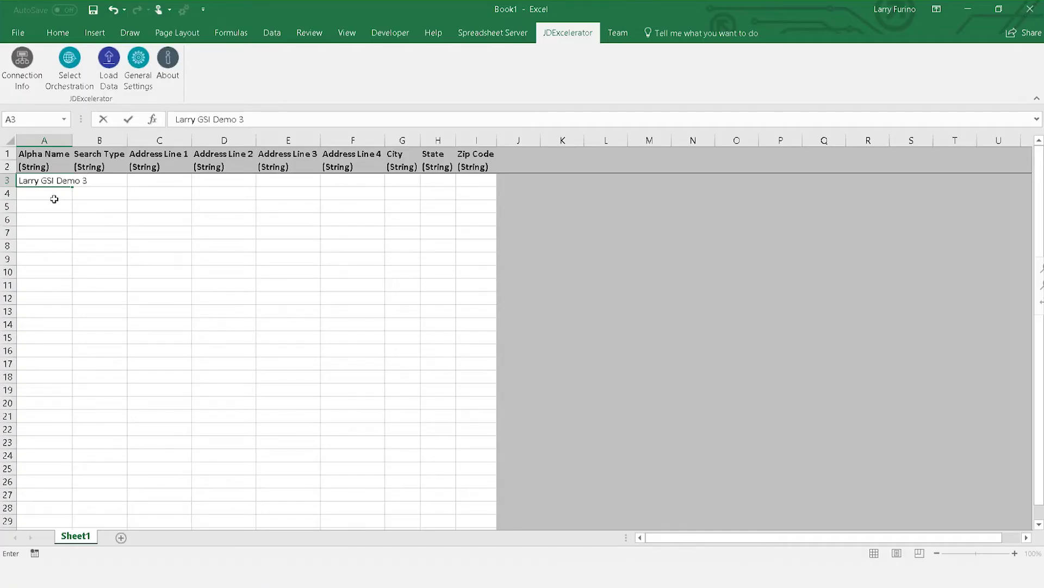
Step: Fill the alpha name from cell A3 down through A7
{"action": "left_click_drag", "start_coordinate": [55, 182], "coordinate": [57, 204]}
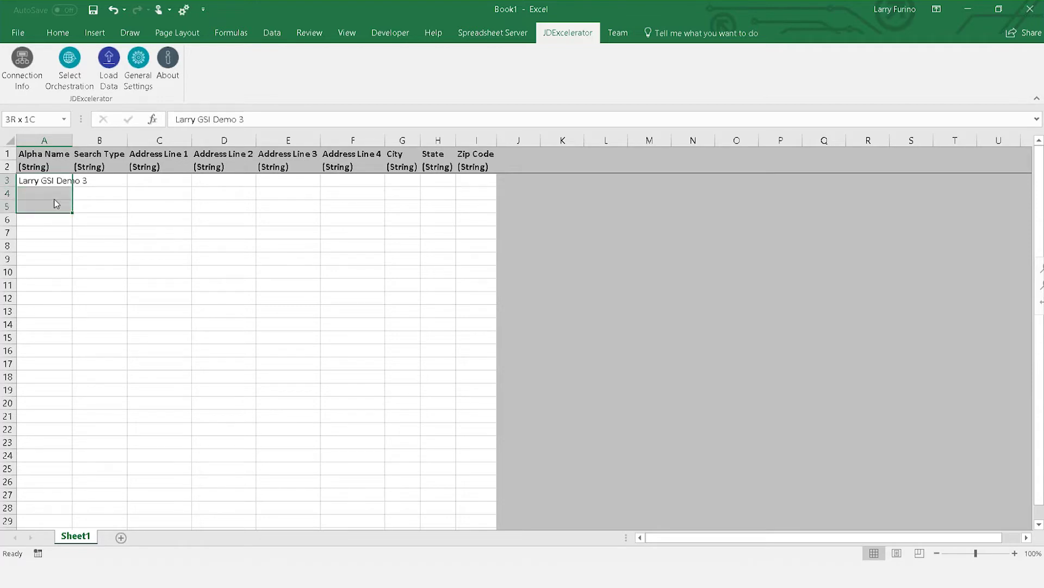
{"action": "key", "text": "shift+Down"}
{"action": "key", "text": "shift+Down"}
{"action": "key", "text": "ctrl+d"}
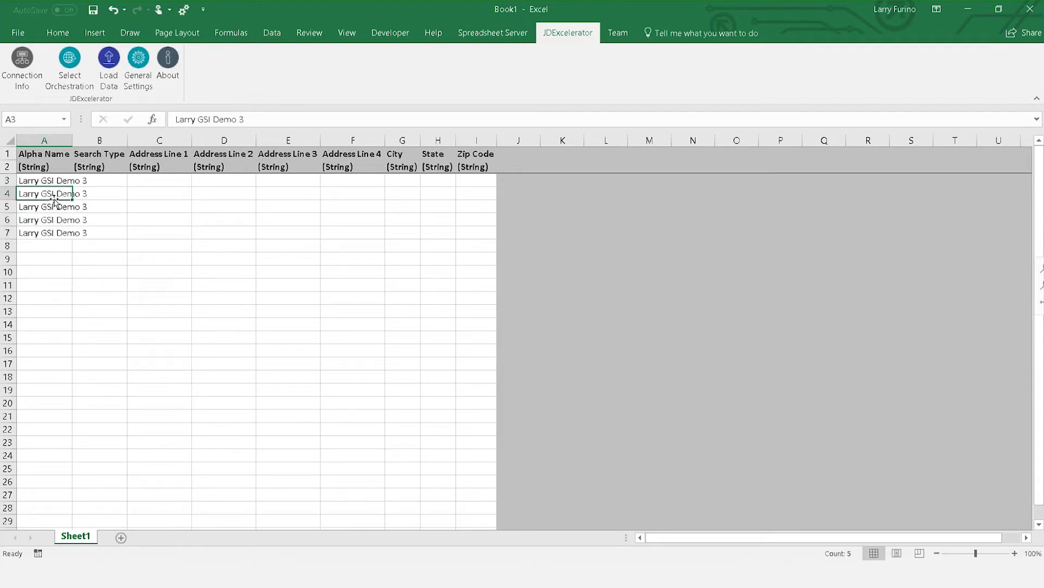
Step: Change the trailing number of the alpha names in cells A4 and A5 to 4 and 5
{"action": "left_click", "coordinate": [54, 196]}
{"action": "left_click", "coordinate": [256, 121]}
{"action": "key", "text": "BackSpace"}
{"action": "type", "text": "4"}
{"action": "key", "text": "Return"}
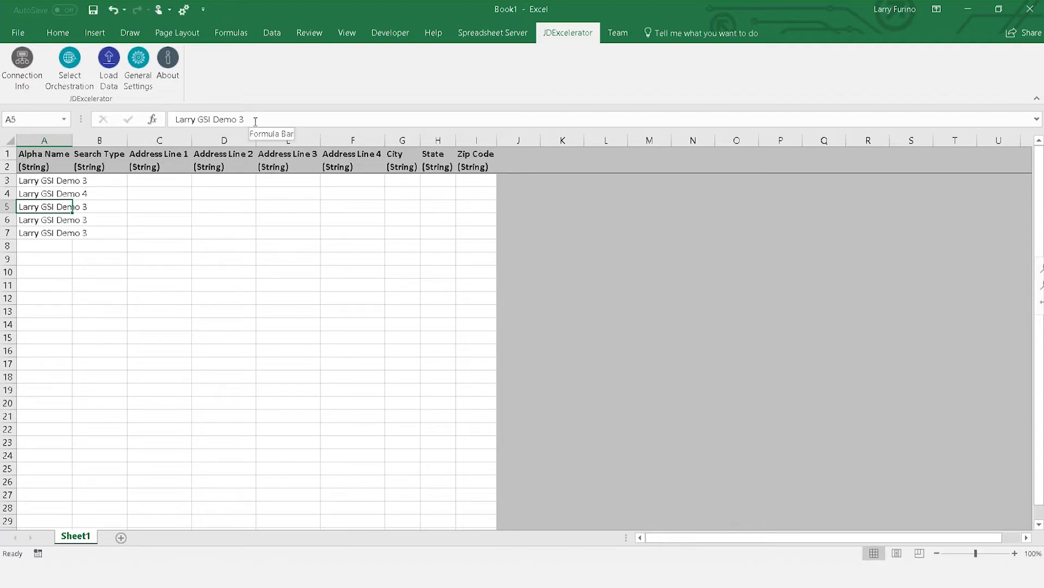
{"action": "left_click", "coordinate": [256, 121]}
{"action": "key", "text": "BackSpace"}
{"action": "type", "text": "5"}
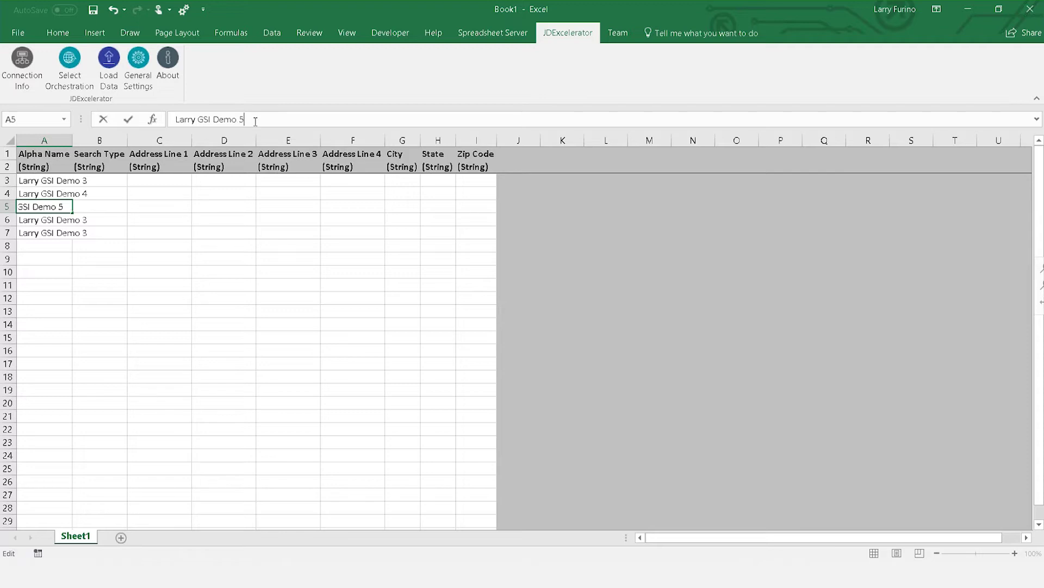
{"action": "key", "text": "Return"}
Step: Change the trailing number of the alpha names in A6 and A7 to 6 and 7, and fit column A to its contents
{"action": "left_click", "coordinate": [255, 122]}
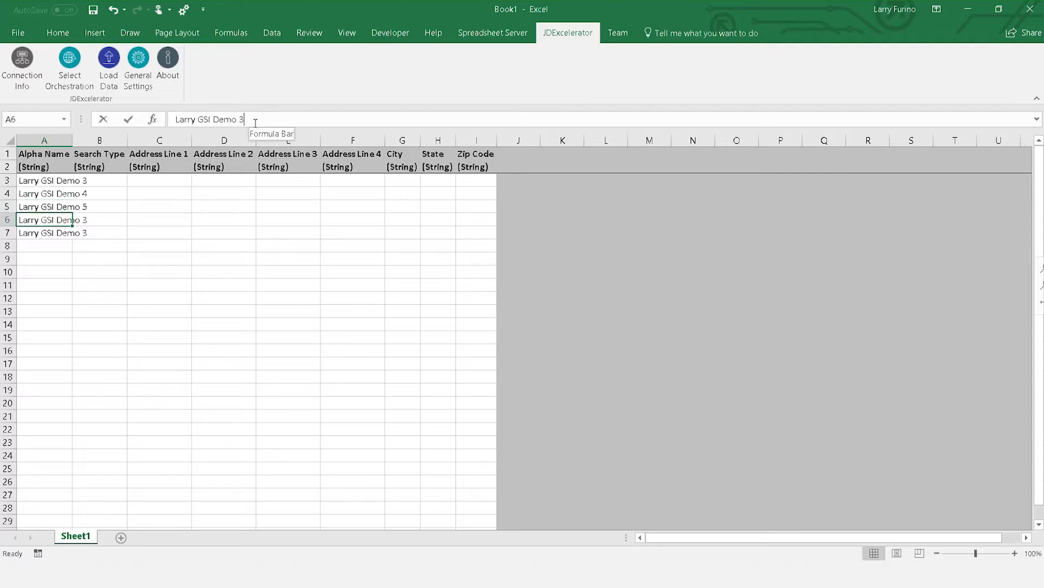
{"action": "key", "text": "BackSpace"}
{"action": "type", "text": "6"}
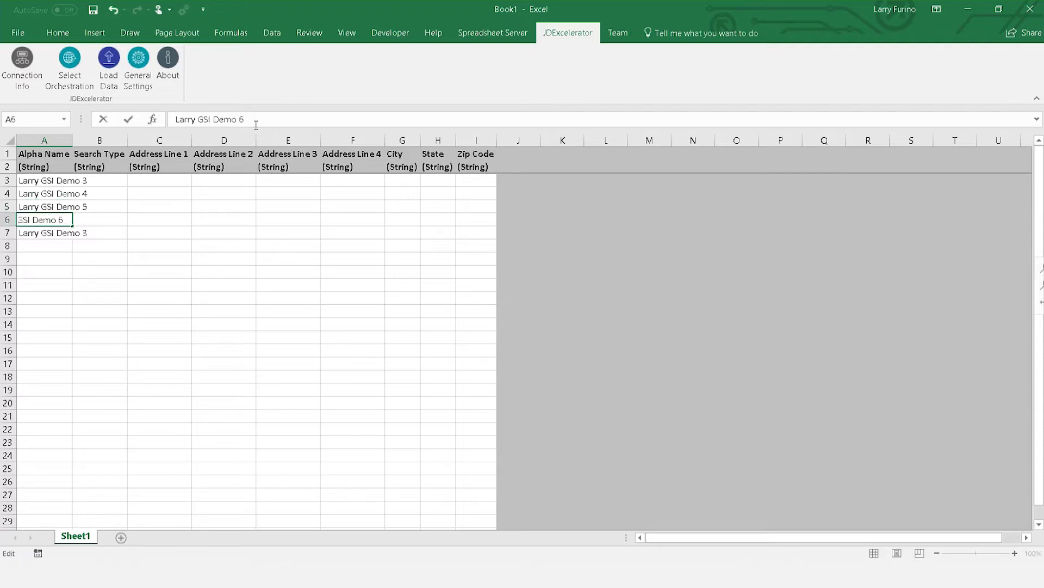
{"action": "key", "text": "Return"}
{"action": "left_click", "coordinate": [256, 122]}
{"action": "key", "text": "BackSpace"}
{"action": "type", "text": "7"}
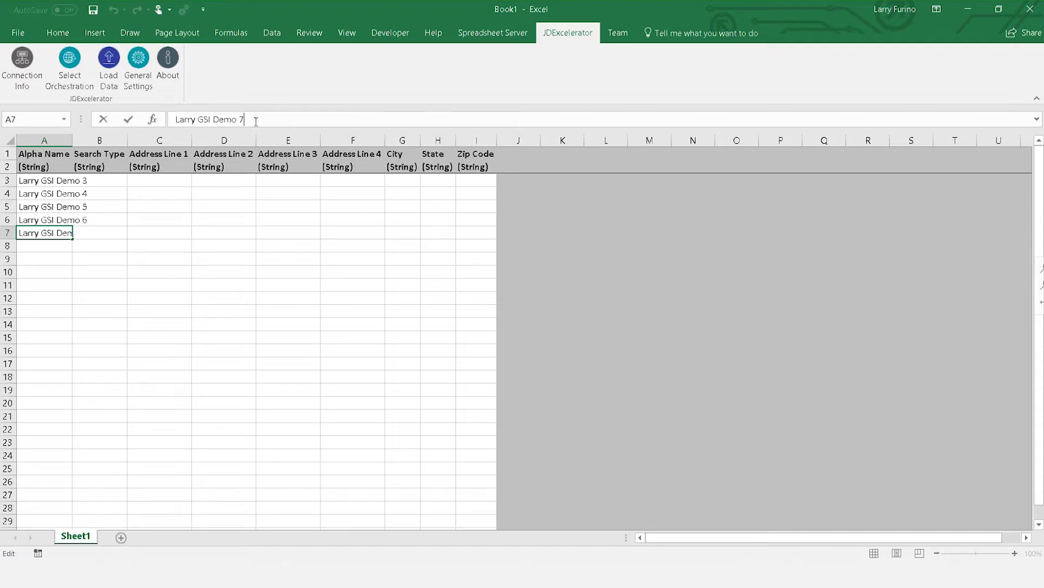
{"action": "left_click", "coordinate": [144, 210]}
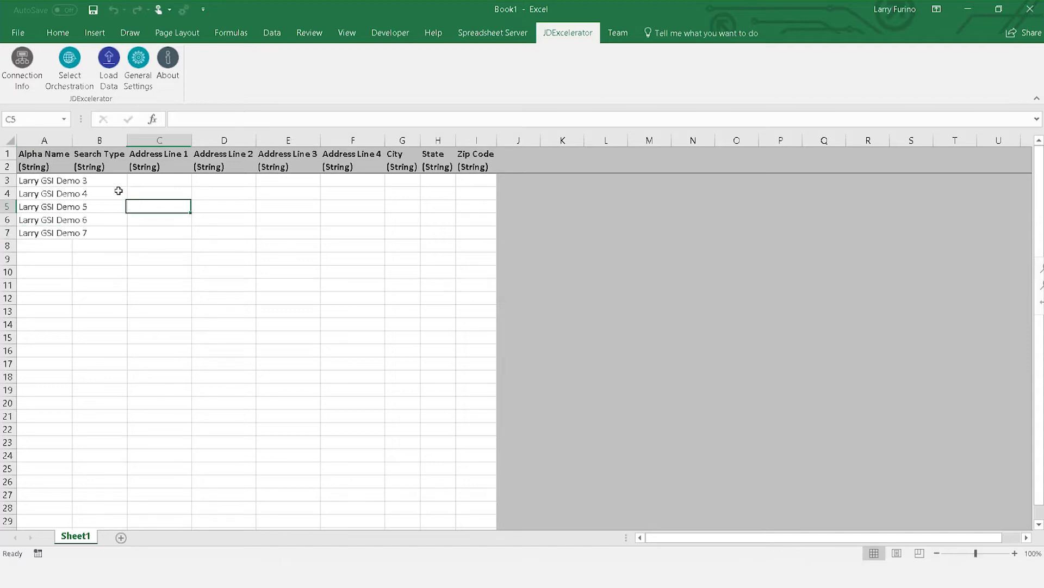
{"action": "double_click", "coordinate": [71, 144]}
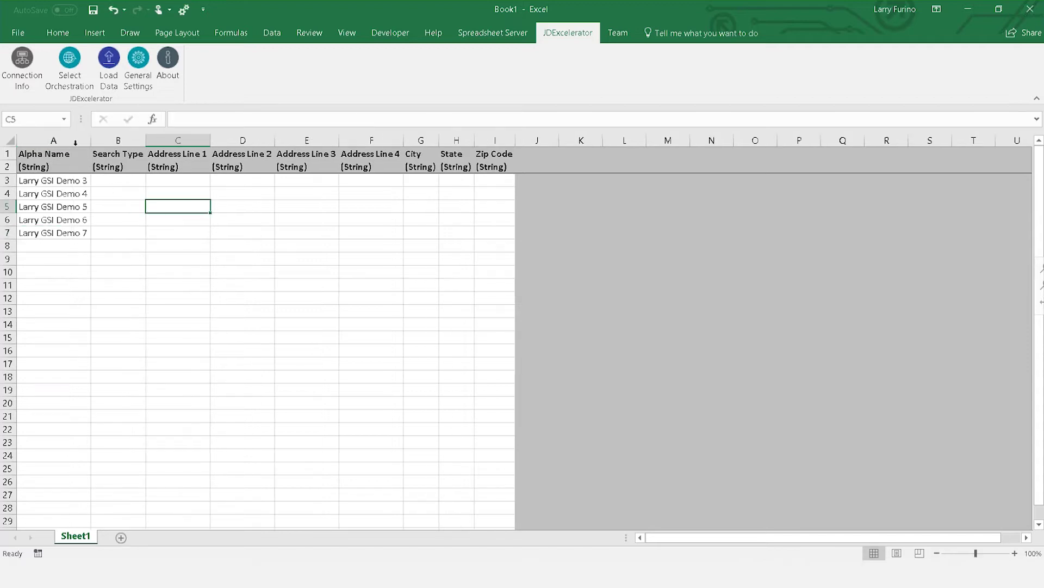
Step: Enter the search types C, T, V, E and Z in cells B3 through B7
{"action": "left_click", "coordinate": [127, 182]}
{"action": "type", "text": "C"}
{"action": "key", "text": "Return"}
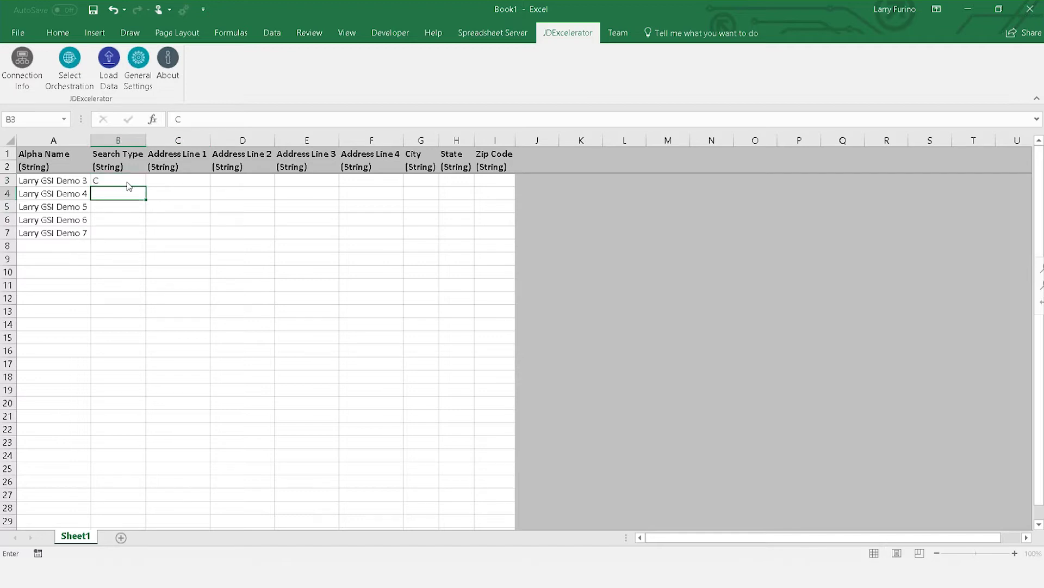
{"action": "type", "text": "T"}
{"action": "key", "text": "Return"}
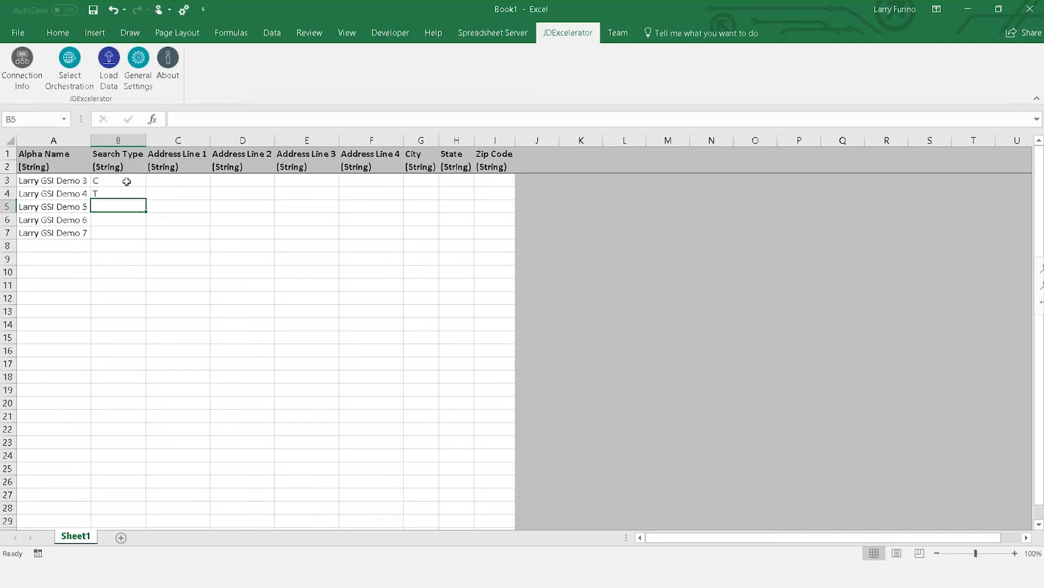
{"action": "type", "text": "V"}
{"action": "key", "text": "Return"}
{"action": "type", "text": "E"}
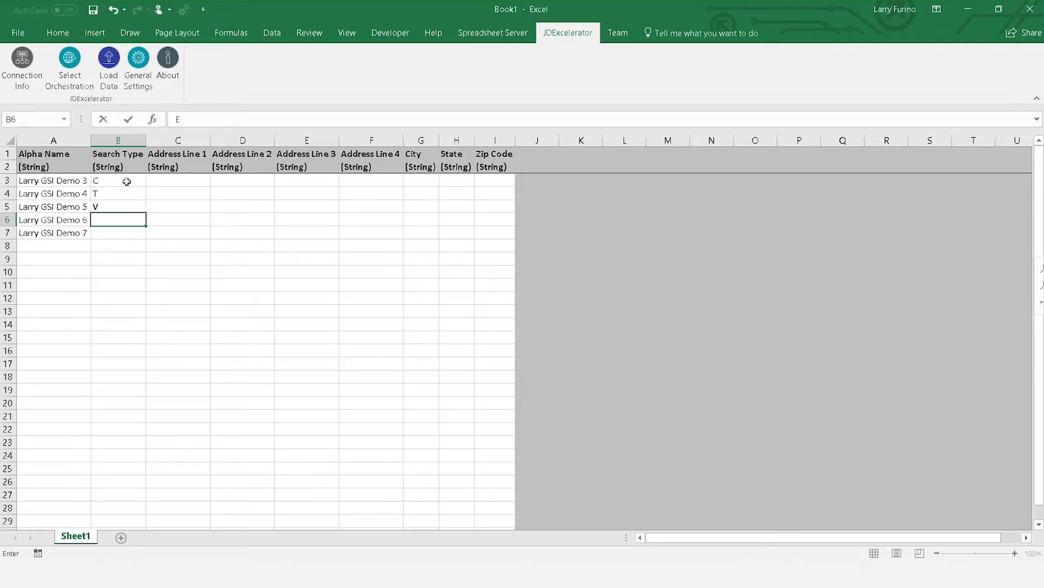
{"action": "key", "text": "Return"}
{"action": "type", "text": "Z"}
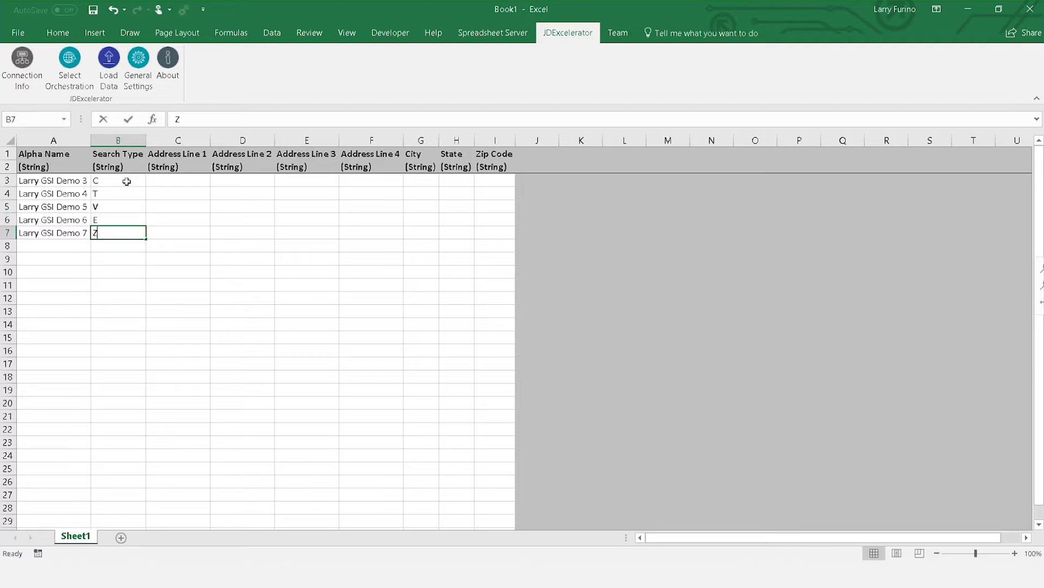
{"action": "key", "text": "Return"}
{"action": "key", "text": "Up"}
{"action": "key", "text": "Up"}
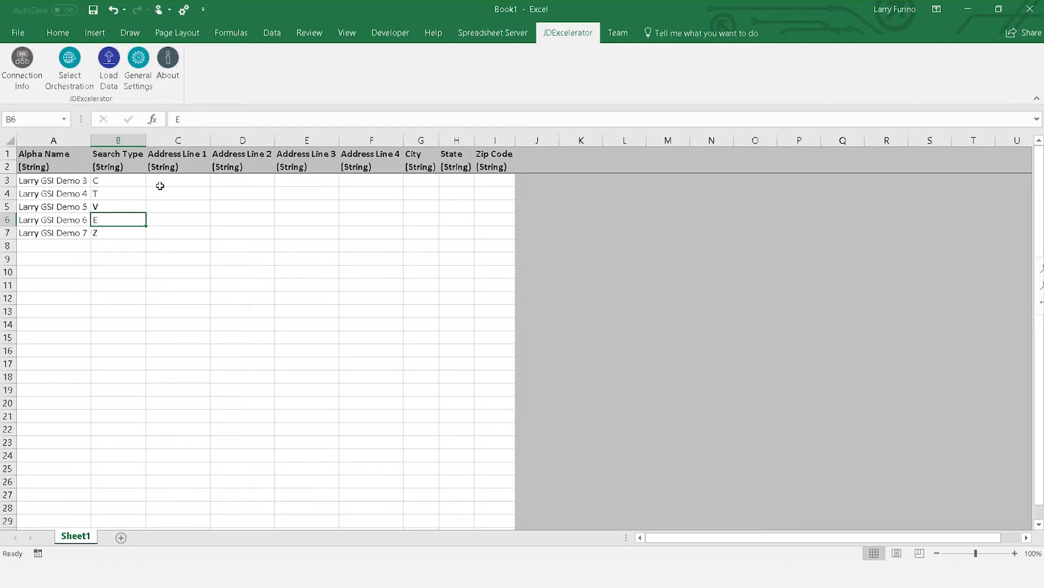
Step: Fill row 3 with a test street address in Address Line 1, "Attn GSI" in Address Line 2, city Denver and state CO
{"action": "left_click", "coordinate": [185, 183]}
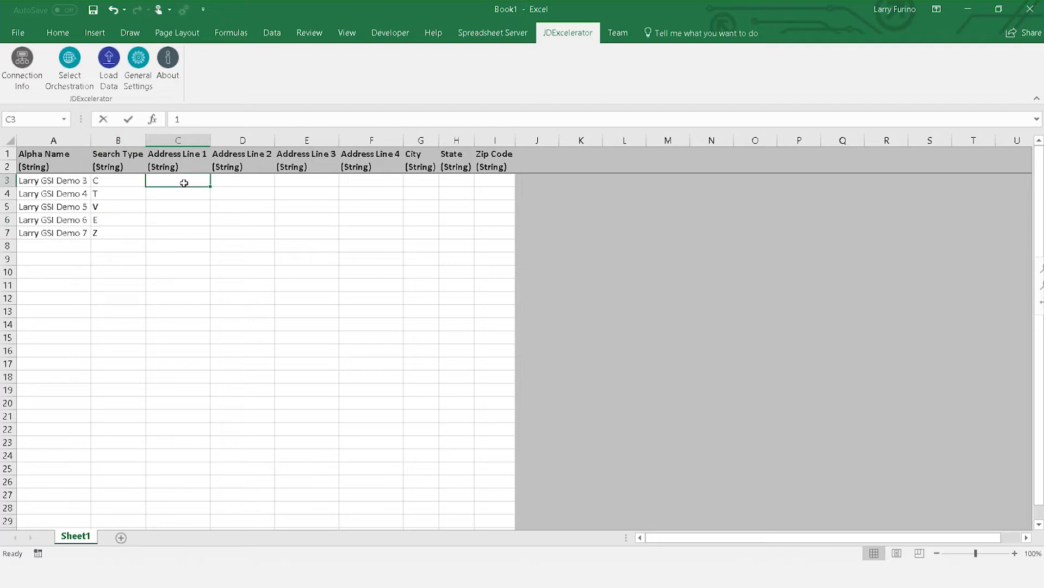
{"action": "type", "text": "123 ABC"}
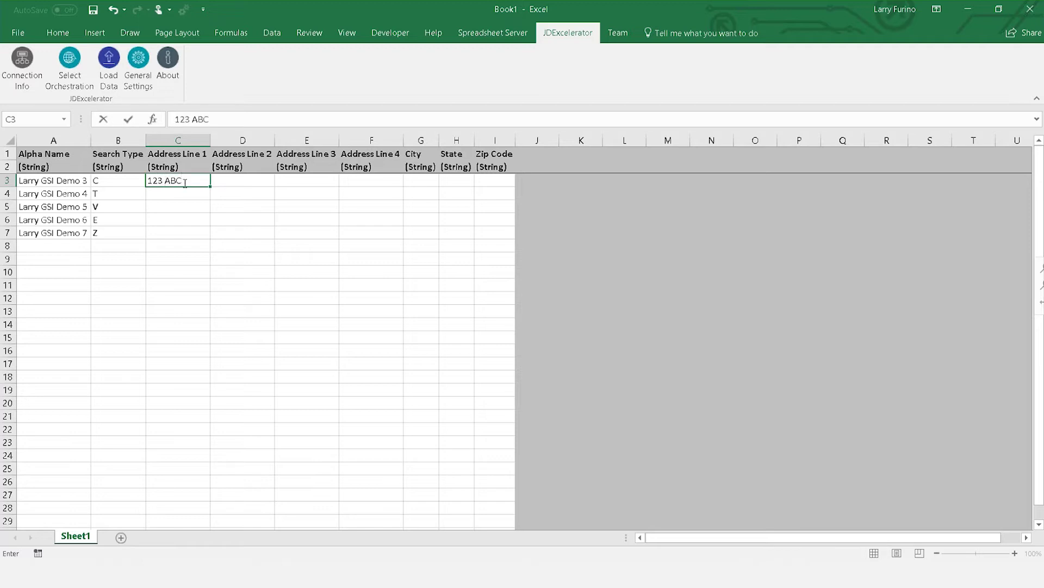
{"action": "type", "text": " Street"}
{"action": "key", "text": "Tab"}
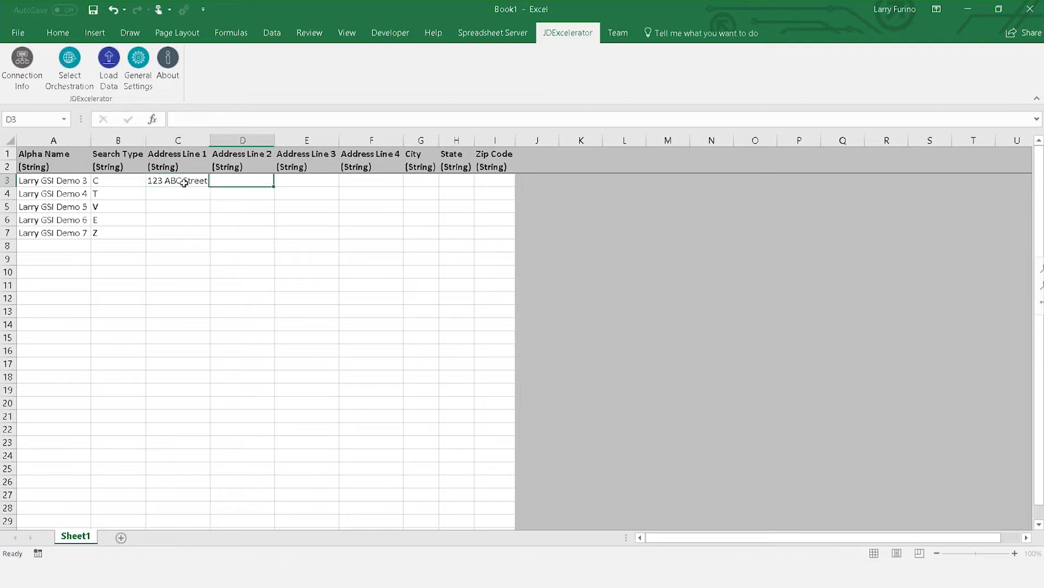
{"action": "type", "text": "Attn GSI"}
{"action": "key", "text": "Tab"}
{"action": "key", "text": "Tab"}
{"action": "key", "text": "Tab"}
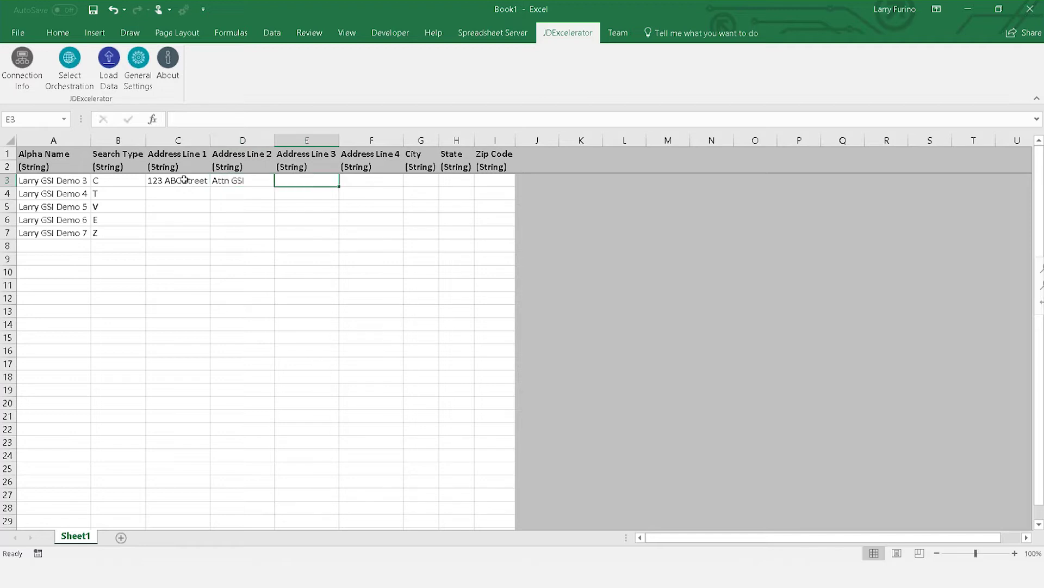
{"action": "type", "text": "Denver"}
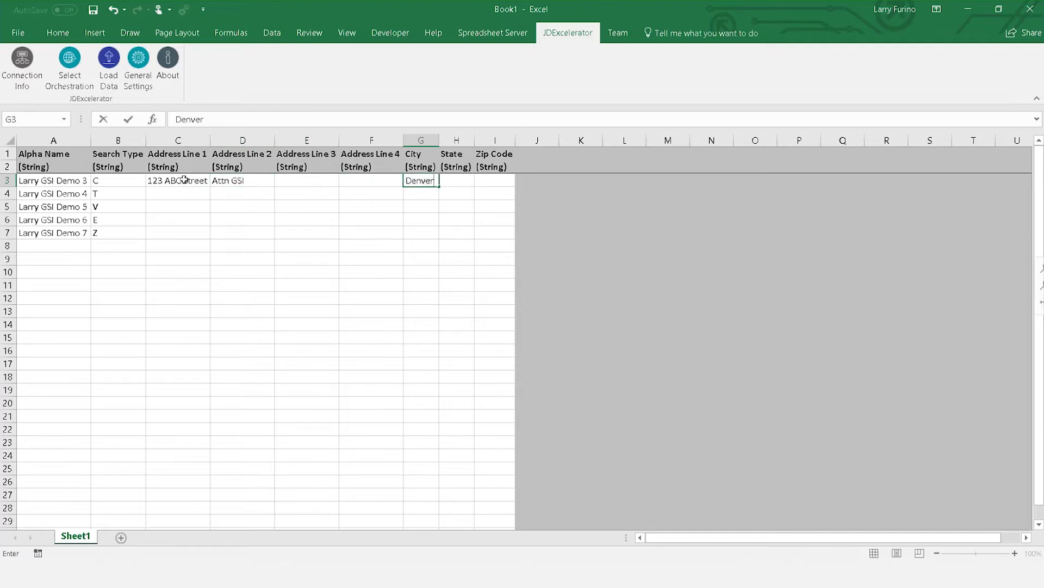
{"action": "key", "text": "Tab"}
{"action": "type", "text": "CO"}
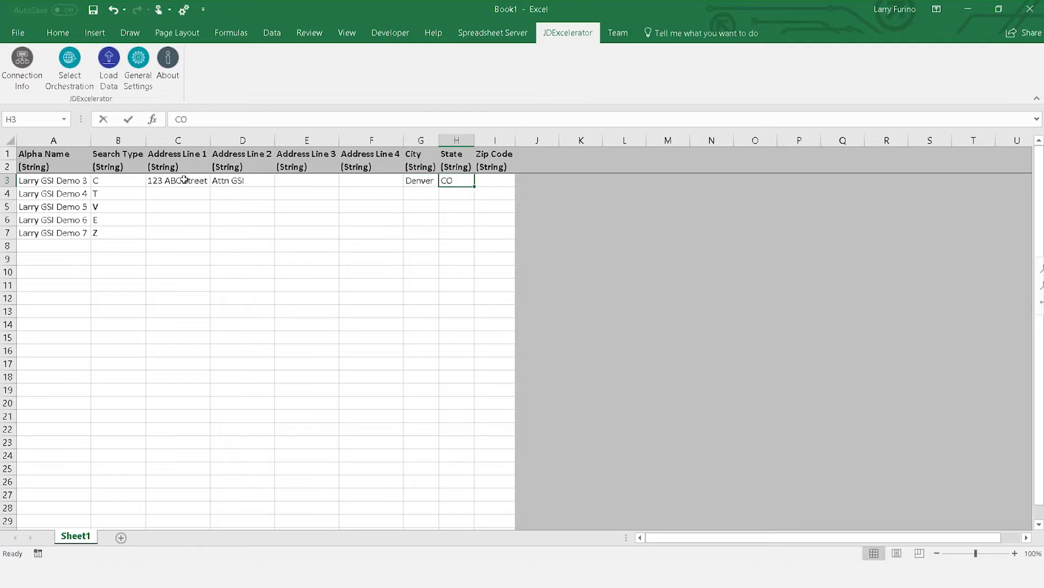
{"action": "key", "text": "Return"}
Step: Fill the address, city and state values from C3:H3 down through row 7
{"action": "left_click", "coordinate": [185, 180]}
{"action": "key", "text": "shift+Right"}
{"action": "key", "text": "shift+Right"}
{"action": "key", "text": "shift+Right"}
{"action": "key", "text": "shift+Right"}
{"action": "key", "text": "shift+Right"}
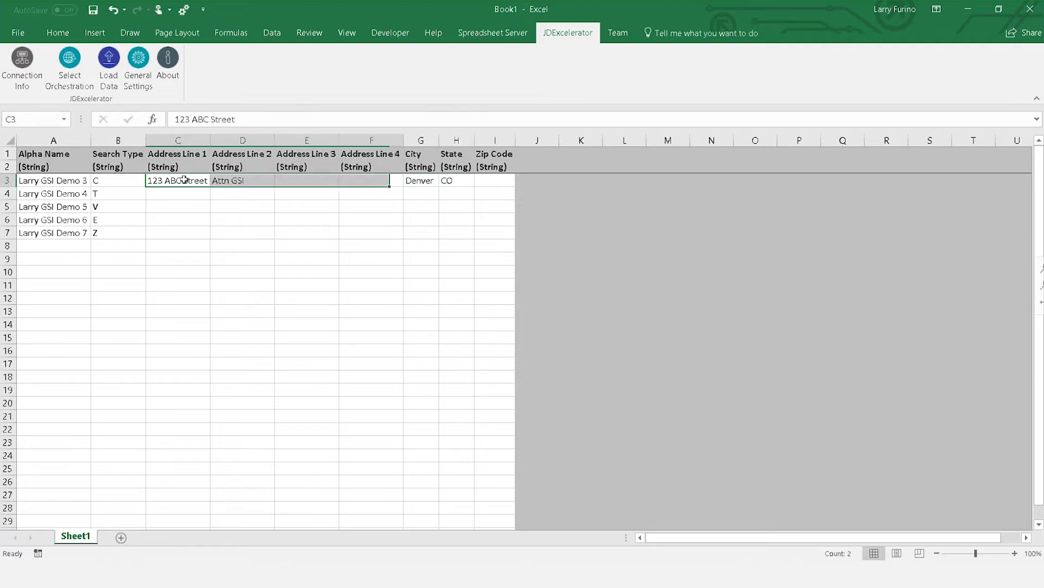
{"action": "key", "text": "shift+Down"}
{"action": "key", "text": "shift+Down"}
{"action": "key", "text": "shift+Down"}
{"action": "key", "text": "shift+Down"}
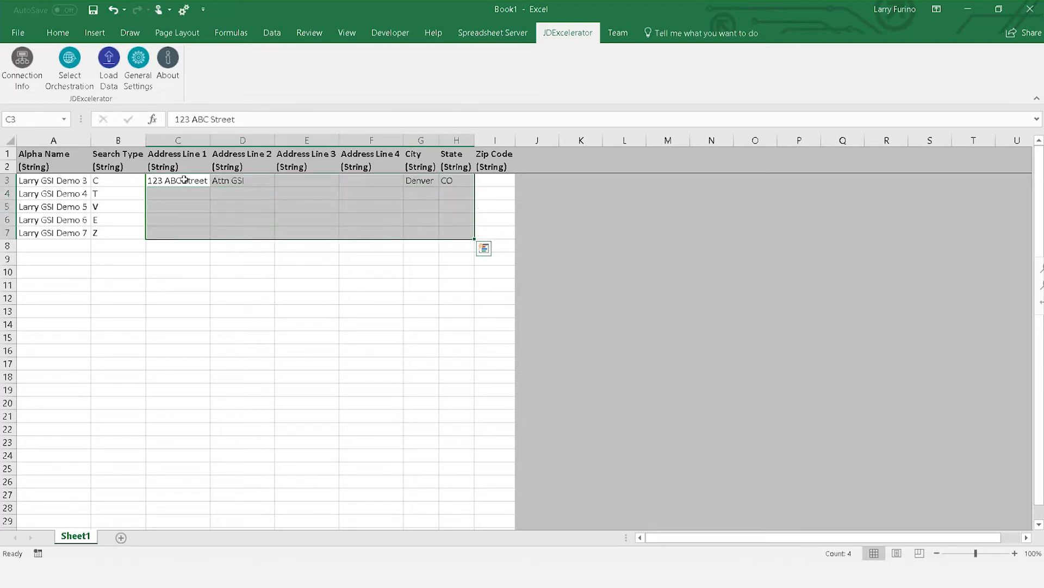
{"action": "key", "text": "ctrl+d"}
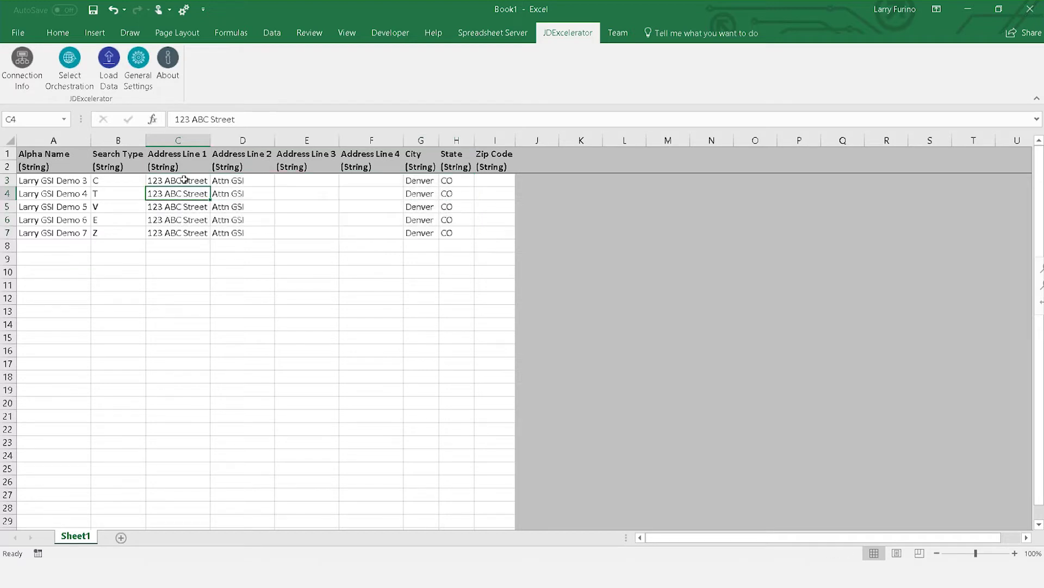
{"action": "left_click", "coordinate": [138, 202]}
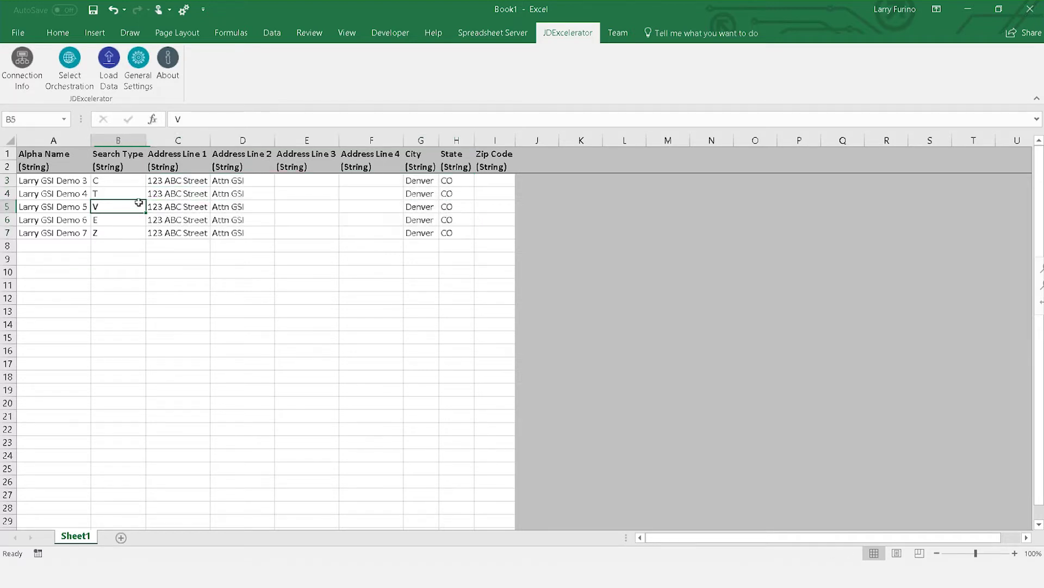
Step: Load the worksheet data through JDExcelerator and confirm the submission
{"action": "left_click", "coordinate": [109, 60]}
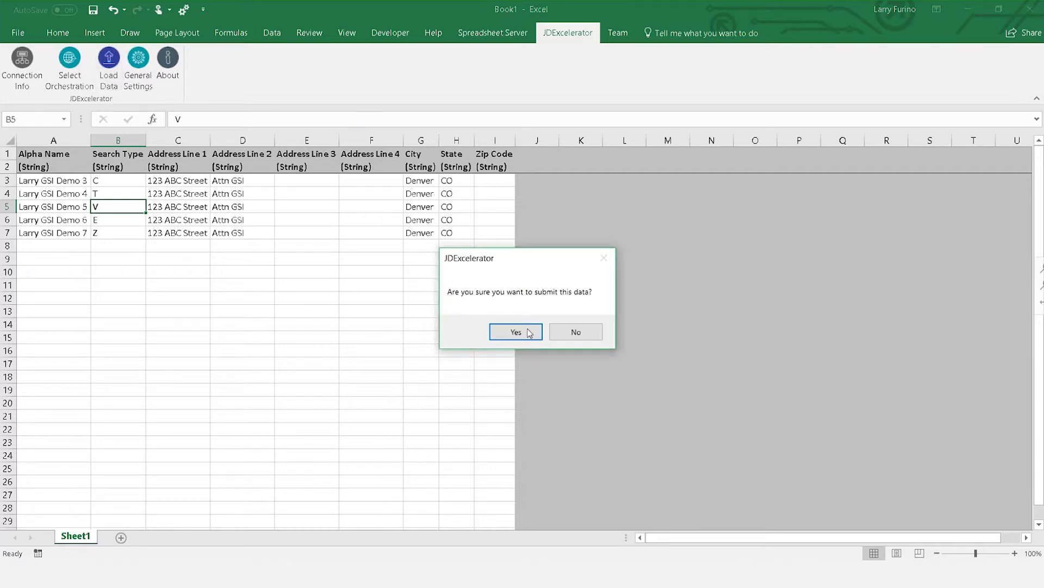
{"action": "left_click", "coordinate": [516, 332]}
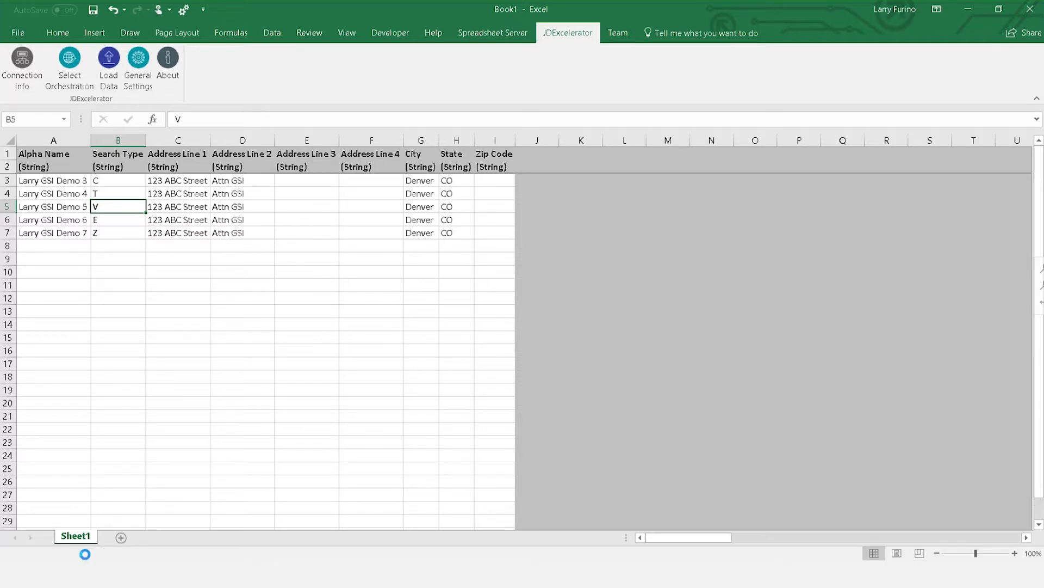
{"action": "left_click", "coordinate": [555, 334]}
Step: Review the Return IDs, Warnings and Errors columns for the five submitted rows
{"action": "key", "text": "Right"}
{"action": "key", "text": "Right"}
{"action": "key", "text": "Right"}
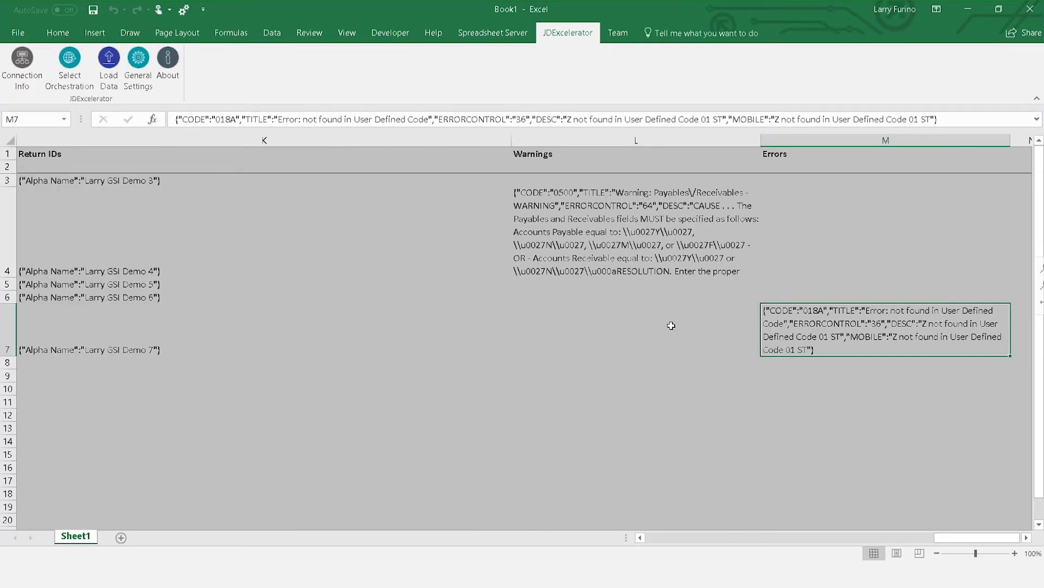
{"action": "key", "text": "Left"}
{"action": "key", "text": "Left"}
{"action": "key", "text": "Left"}
{"action": "key", "text": "Left"}
{"action": "key", "text": "Up"}
{"action": "key", "text": "Up"}
{"action": "key", "text": "Up"}
{"action": "key", "text": "Up"}
{"action": "key", "text": "Right"}
{"action": "key", "text": "Right"}
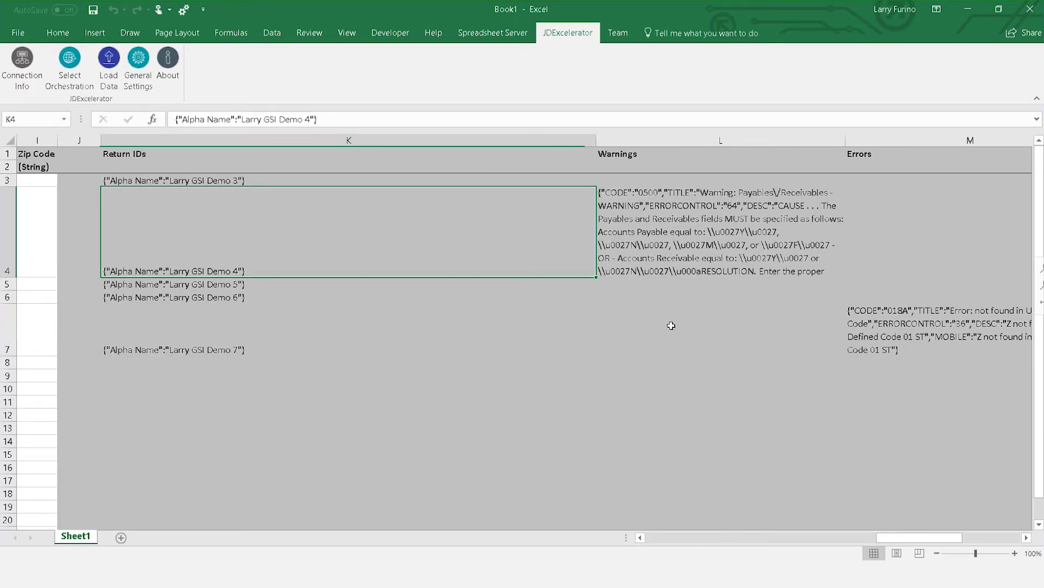
{"action": "key", "text": "Down"}
{"action": "key", "text": "Down"}
{"action": "key", "text": "Down"}
{"action": "key", "text": "Down"}
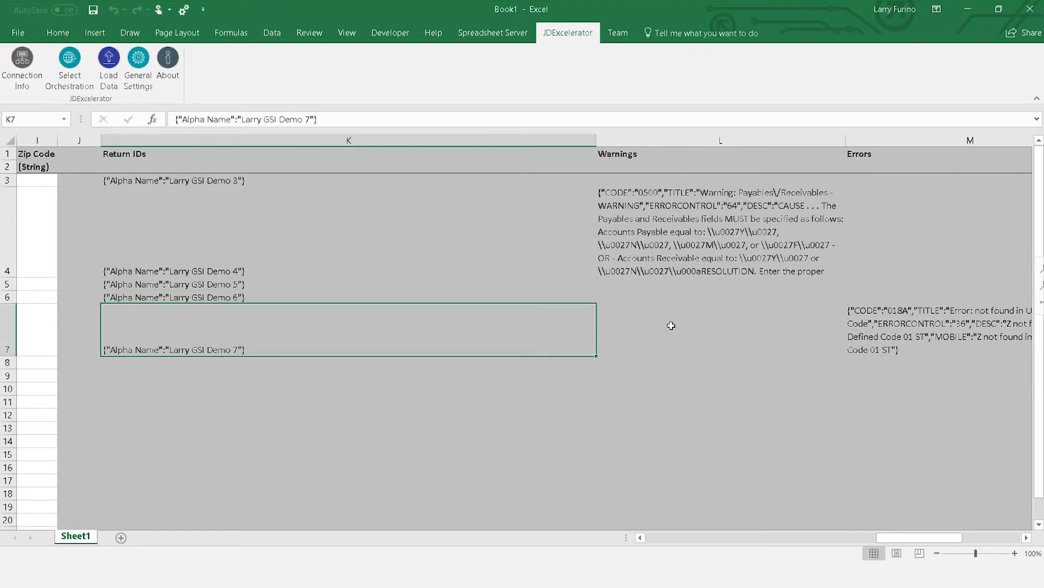
{"action": "key", "text": "Up"}
{"action": "key", "text": "Up"}
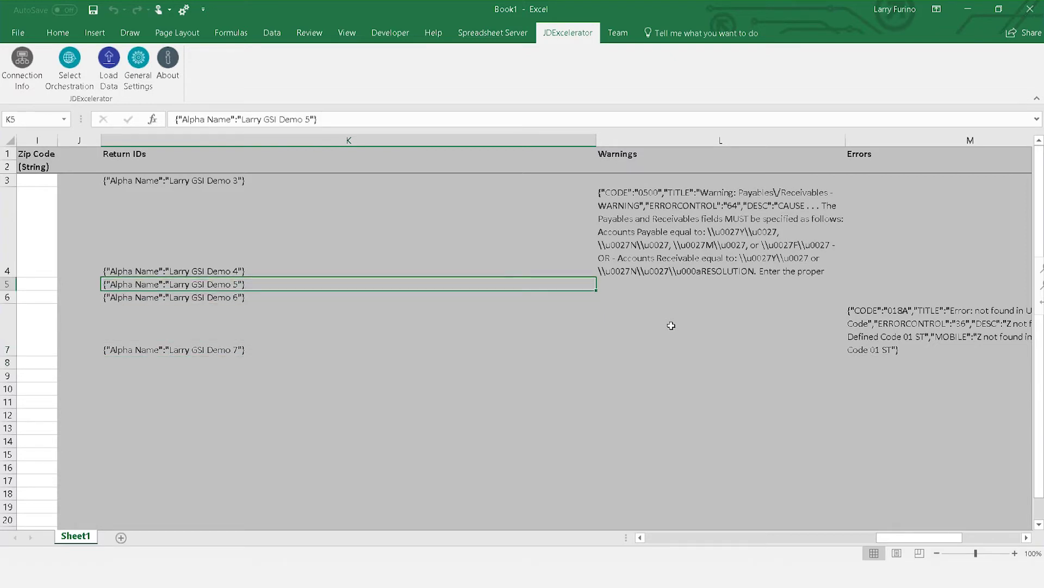
{"action": "key", "text": "Right"}
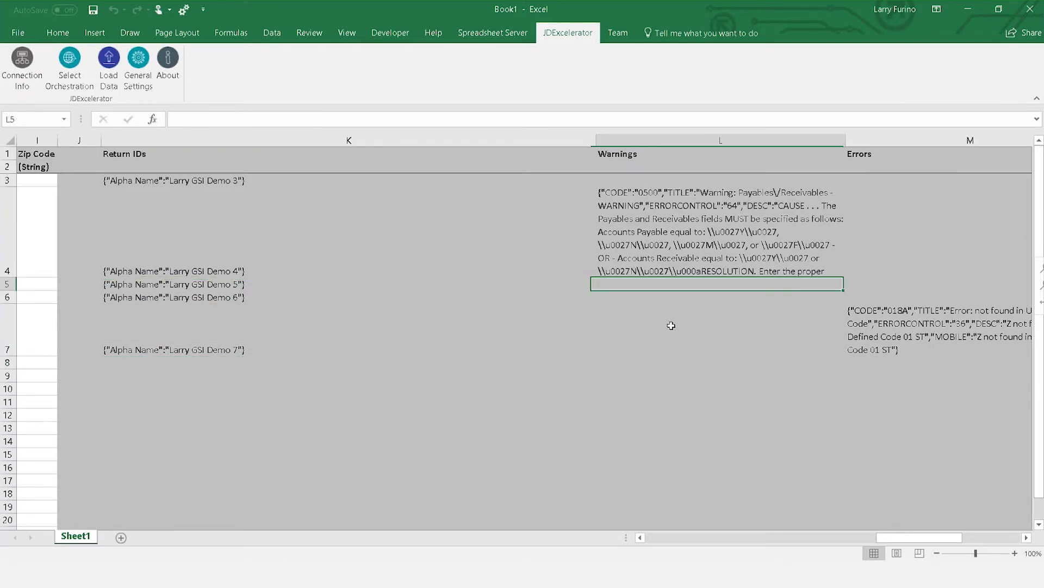
{"action": "key", "text": "Up"}
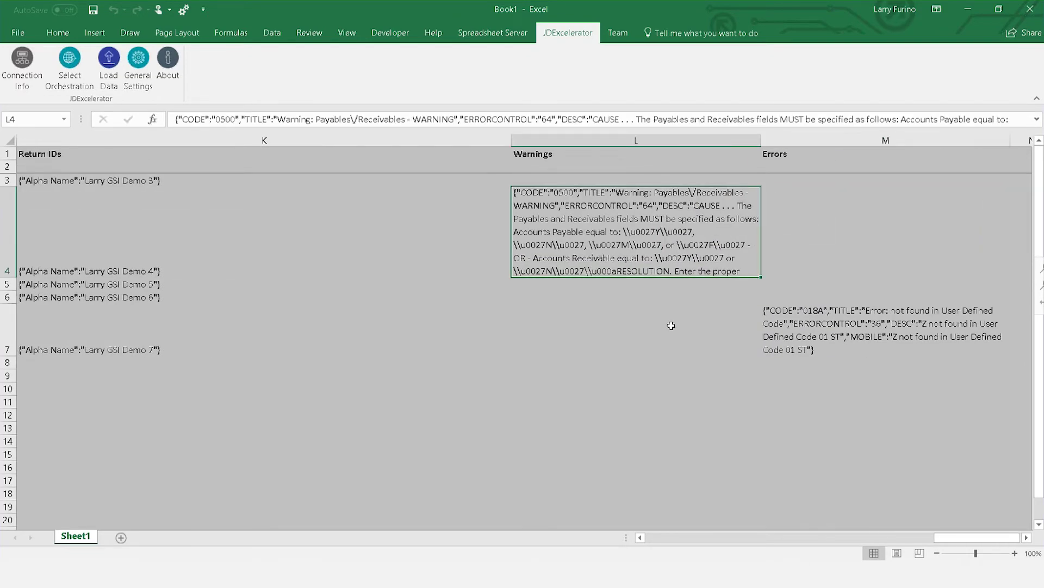
Step: Compare the input values of row 4 with its entry in the Warnings column
{"action": "key", "text": "Left"}
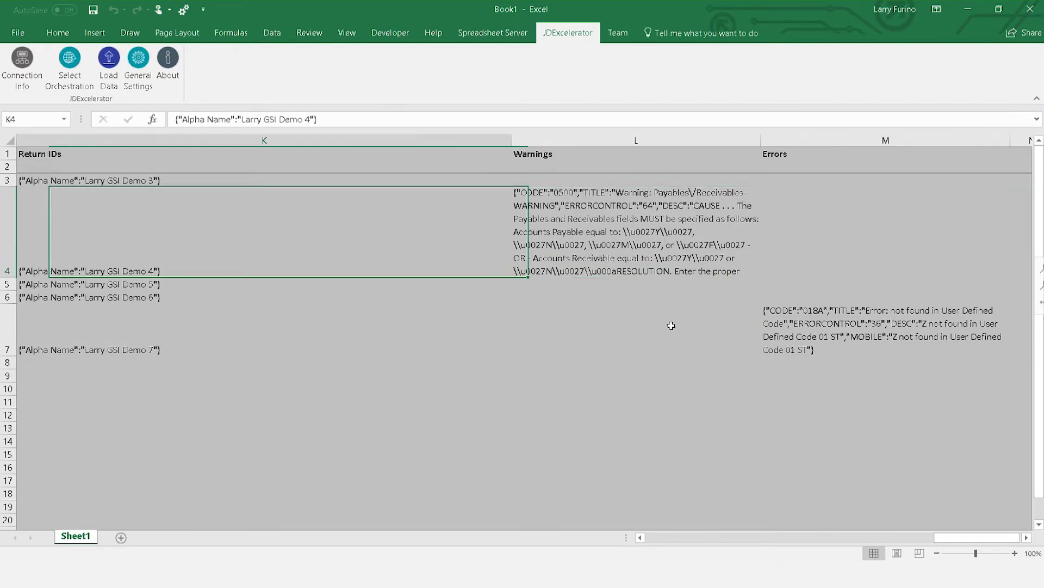
{"action": "key", "text": "Left"}
{"action": "key", "text": "Left"}
{"action": "key", "text": "Left"}
{"action": "key", "text": "Left"}
{"action": "key", "text": "Left"}
{"action": "key", "text": "Left"}
{"action": "key", "text": "Left"}
{"action": "key", "text": "Left"}
{"action": "key", "text": "Left"}
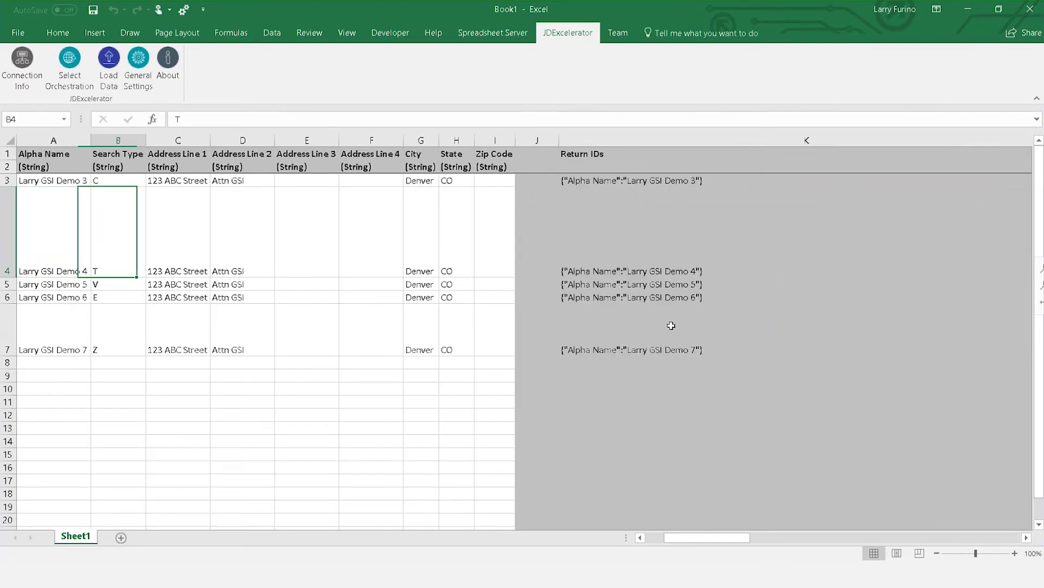
{"action": "key", "text": "Right"}
{"action": "key", "text": "Right"}
{"action": "key", "text": "Right"}
{"action": "key", "text": "Right"}
{"action": "key", "text": "Right"}
{"action": "key", "text": "Right"}
{"action": "key", "text": "Right"}
{"action": "key", "text": "Right"}
{"action": "key", "text": "Right"}
{"action": "key", "text": "Right"}
{"action": "key", "text": "Right"}
{"action": "key", "text": "Right"}
{"action": "key", "text": "Right"}
{"action": "key", "text": "Right"}
{"action": "key", "text": "Left"}
{"action": "key", "text": "Left"}
{"action": "key", "text": "Left"}
{"action": "key", "text": "Left"}
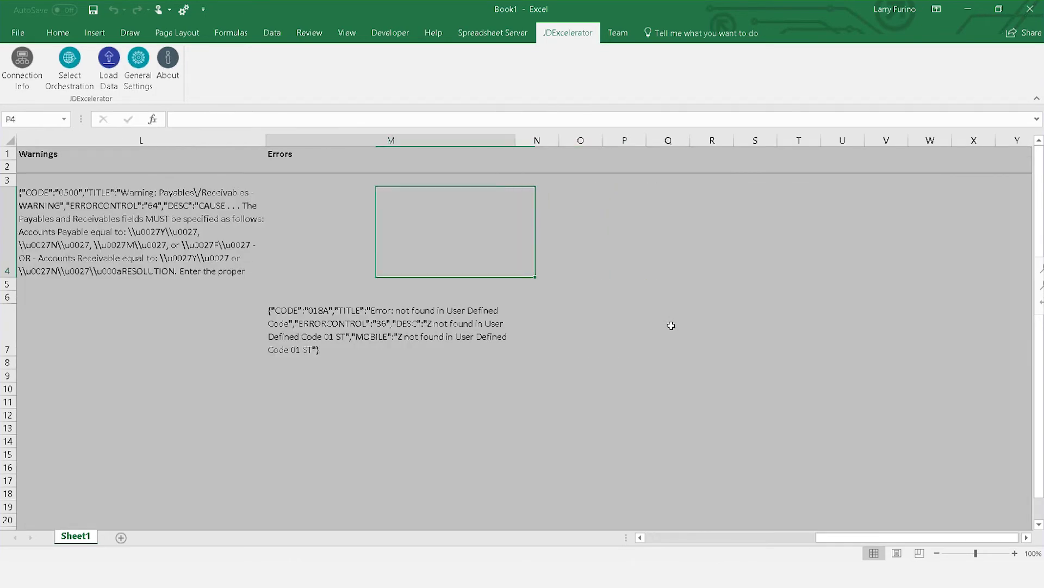
{"action": "key", "text": "Left"}
{"action": "key", "text": "Right"}
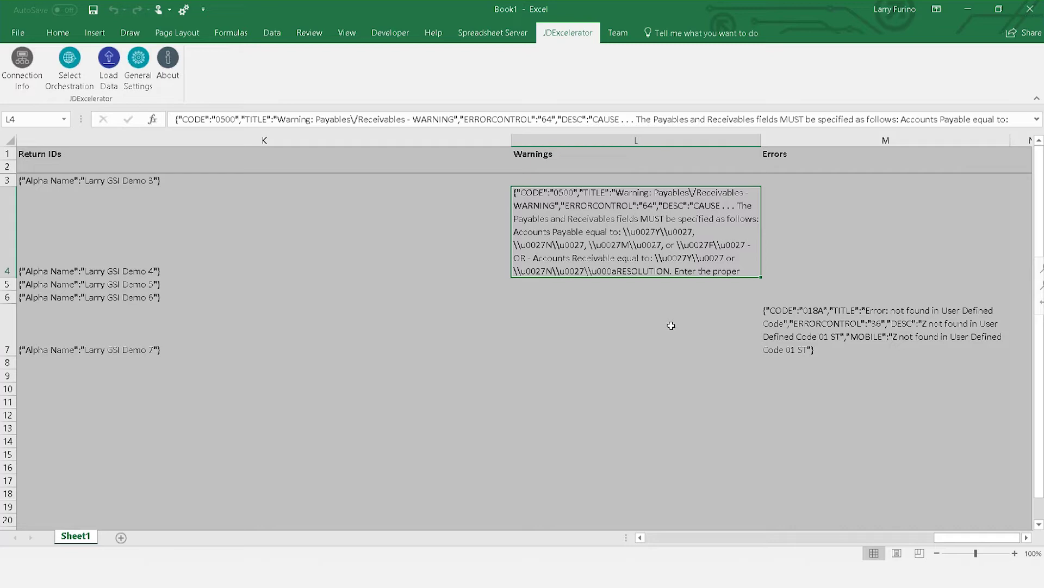
{"action": "key", "text": "Down"}
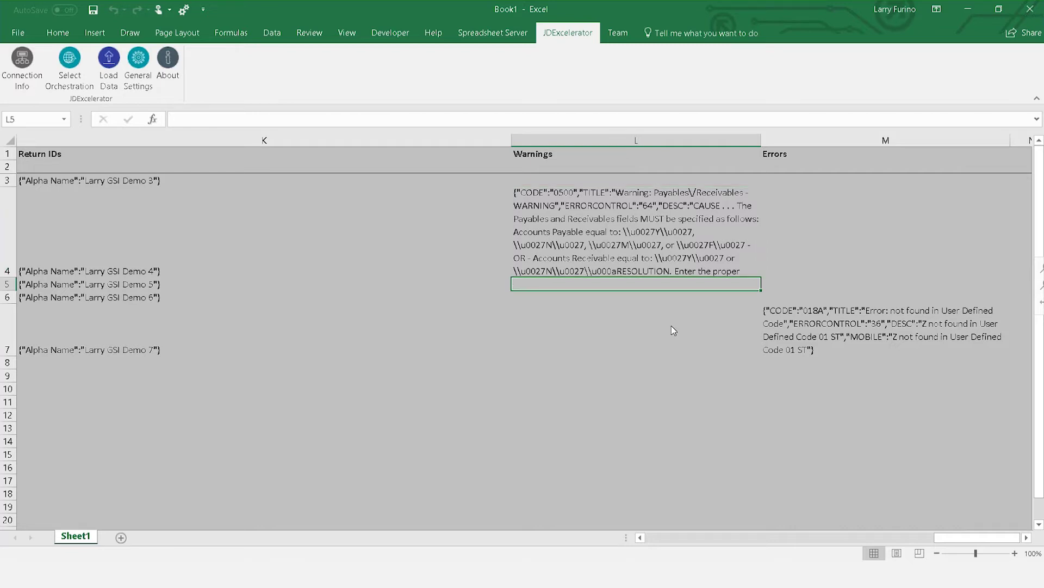
Step: Compare the input values of row 7, including its Search Type, with its entry in the Errors column
{"action": "key", "text": "Down"}
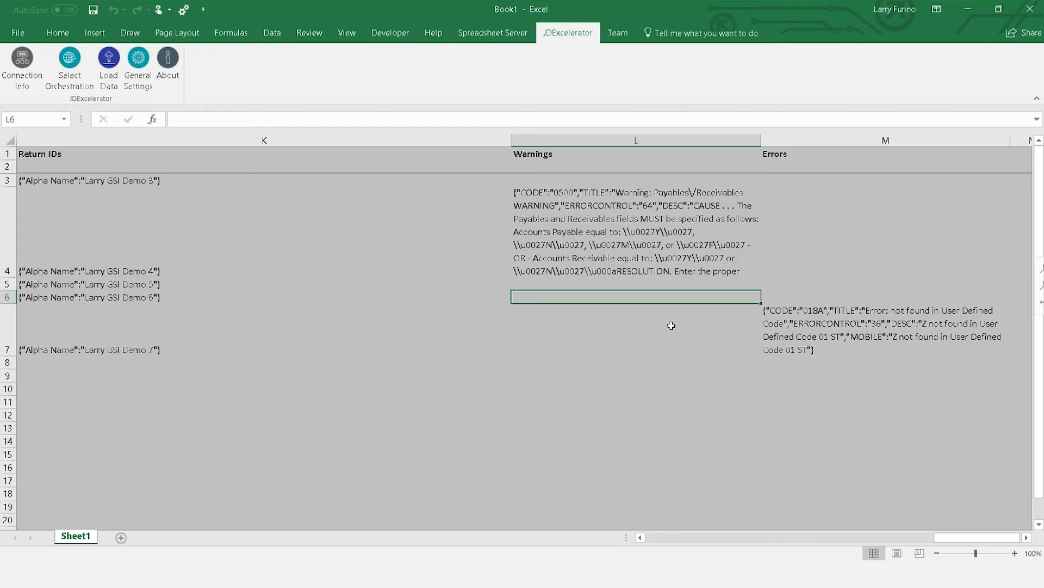
{"action": "key", "text": "Up"}
{"action": "key", "text": "Up"}
{"action": "key", "text": "Down"}
{"action": "key", "text": "Down"}
{"action": "key", "text": "Down"}
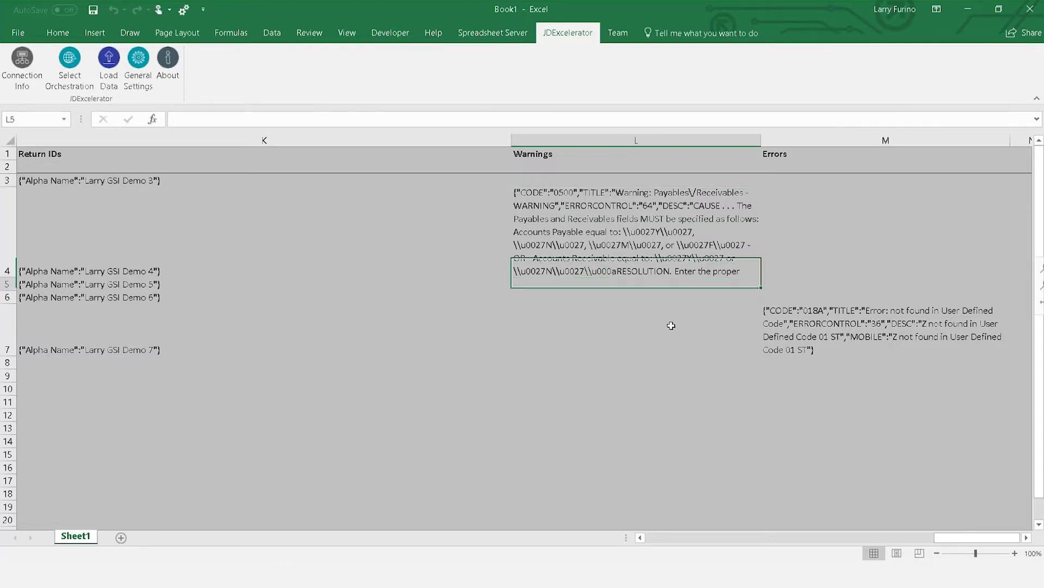
{"action": "key", "text": "Left"}
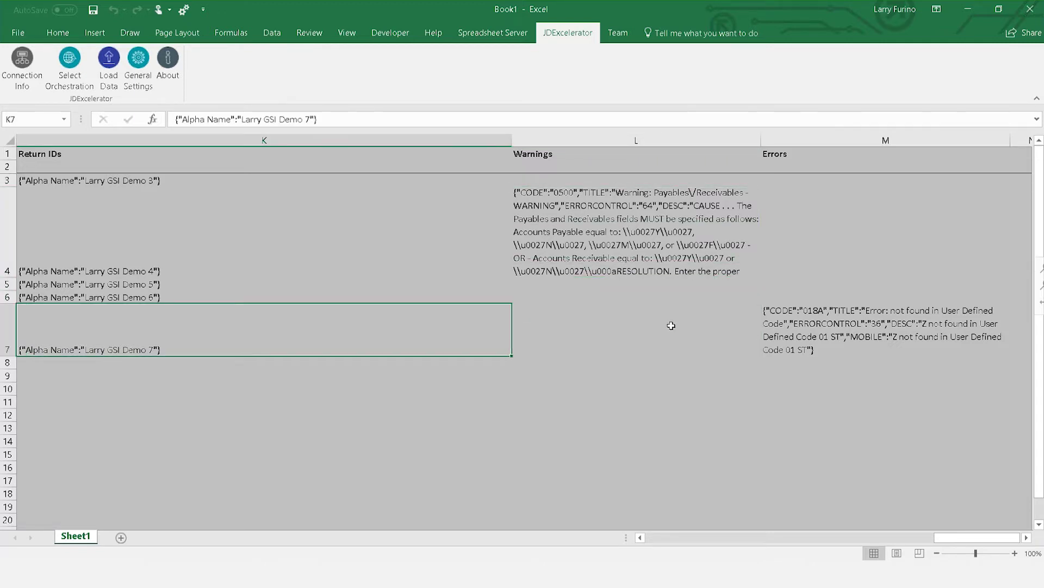
{"action": "key", "text": "Home"}
{"action": "key", "text": "Right"}
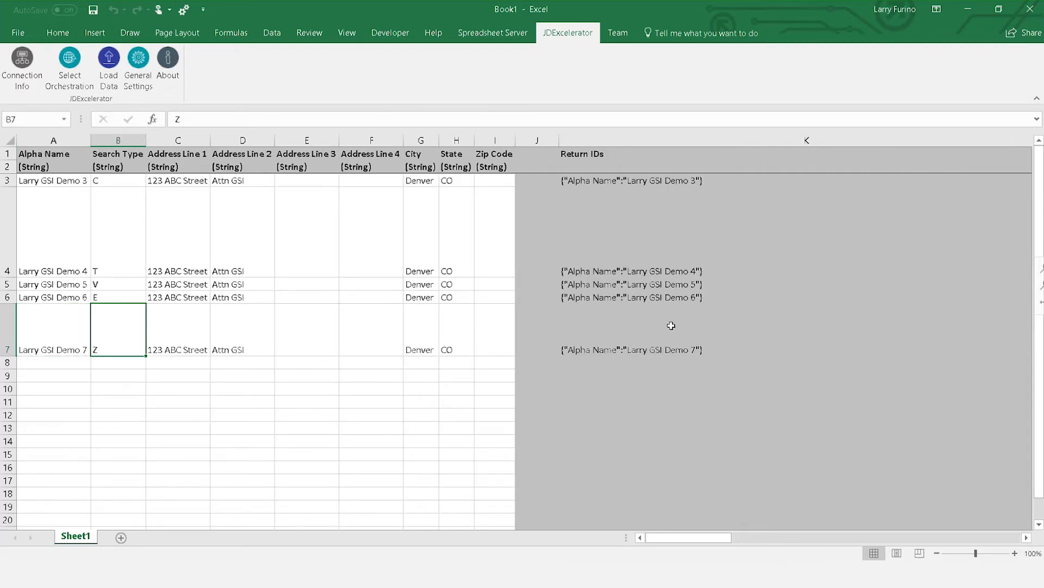
{"action": "key", "text": "Right"}
{"action": "key", "text": "Right"}
{"action": "key", "text": "Right"}
{"action": "key", "text": "Right"}
{"action": "key", "text": "Right"}
{"action": "key", "text": "Right"}
{"action": "key", "text": "Right"}
{"action": "key", "text": "Right"}
{"action": "key", "text": "Right"}
{"action": "key", "text": "Right"}
{"action": "key", "text": "Right"}
{"action": "key", "text": "Right"}
{"action": "key", "text": "Right"}
{"action": "key", "text": "Right"}
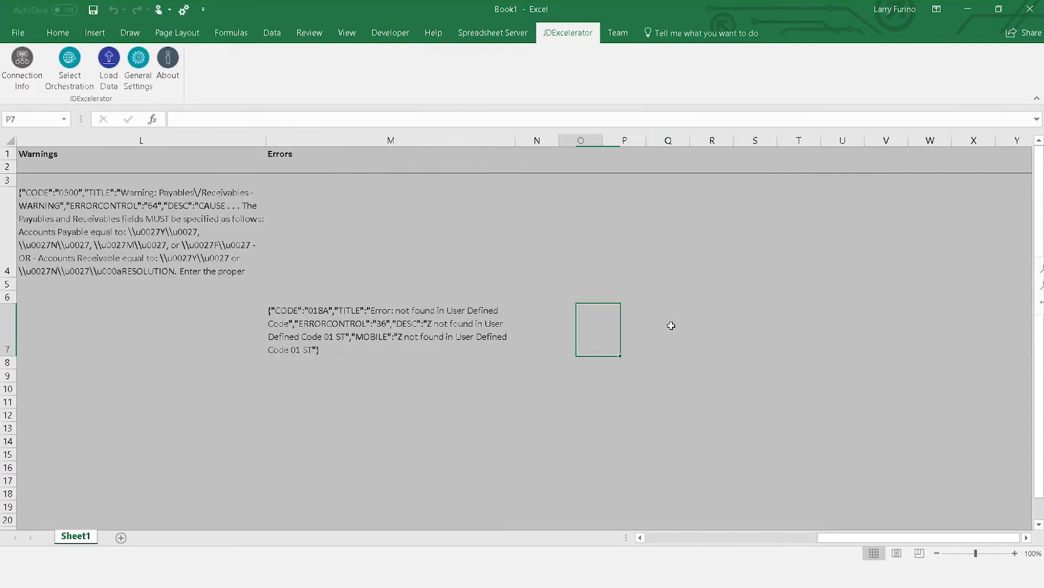
{"action": "key", "text": "Left"}
{"action": "key", "text": "Left"}
{"action": "key", "text": "Left"}
{"action": "key", "text": "Left"}
{"action": "key", "text": "Right"}
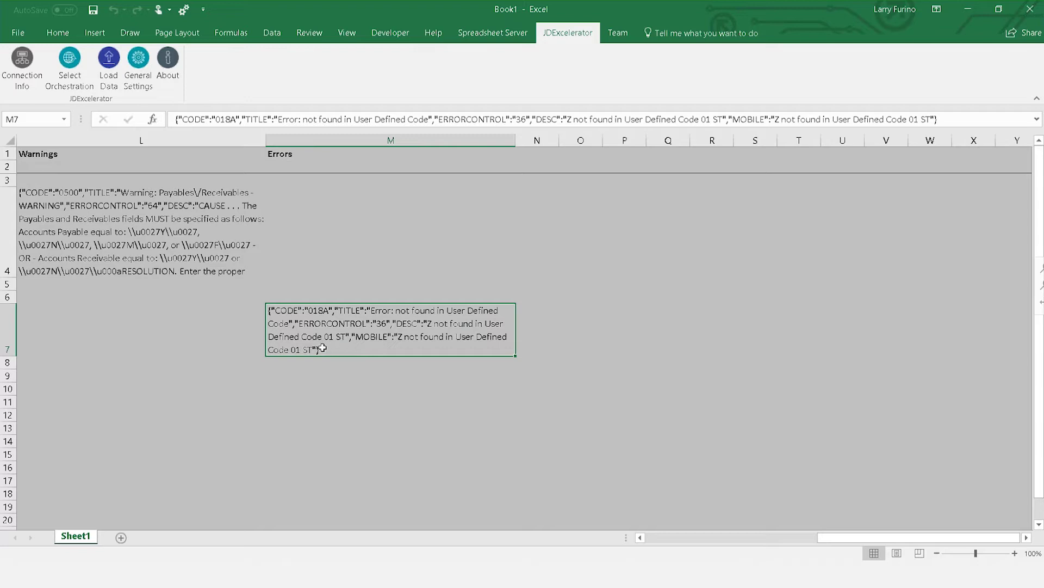
{"action": "left_click", "coordinate": [246, 338]}
{"action": "key", "text": "Home"}
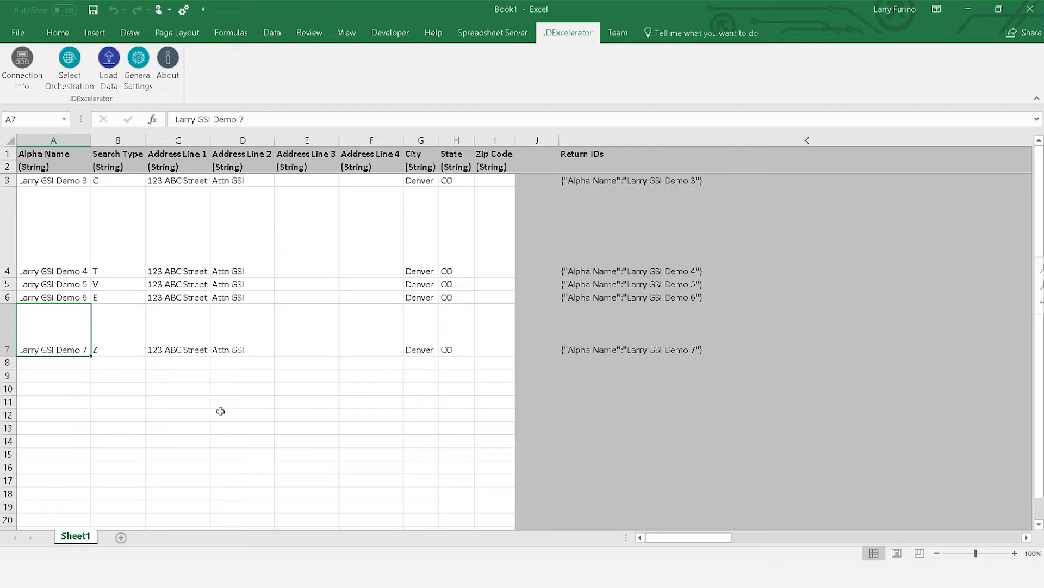
Step: Switch to JD Edwards, rerun the Work With Addresses search, and check the mailing details of the new customer record with search type C
{"action": "left_click", "coordinate": [308, 571]}
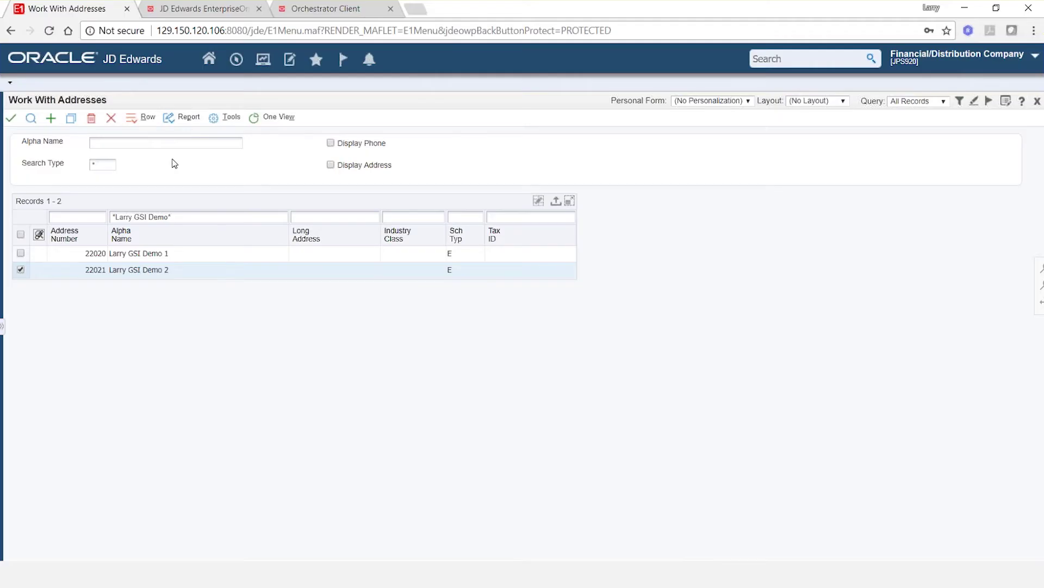
{"action": "left_click", "coordinate": [31, 118]}
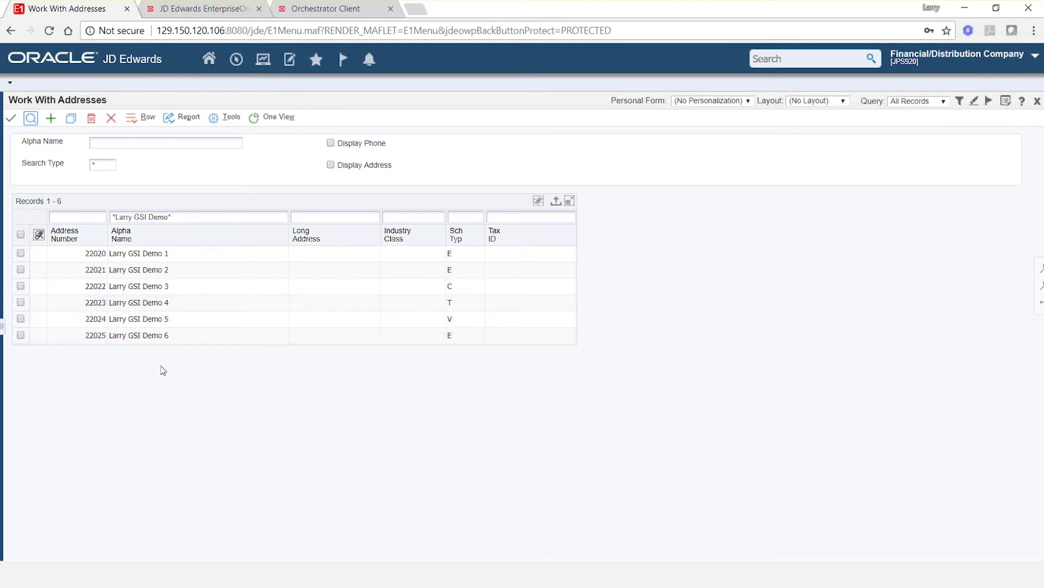
{"action": "double_click", "coordinate": [20, 288]}
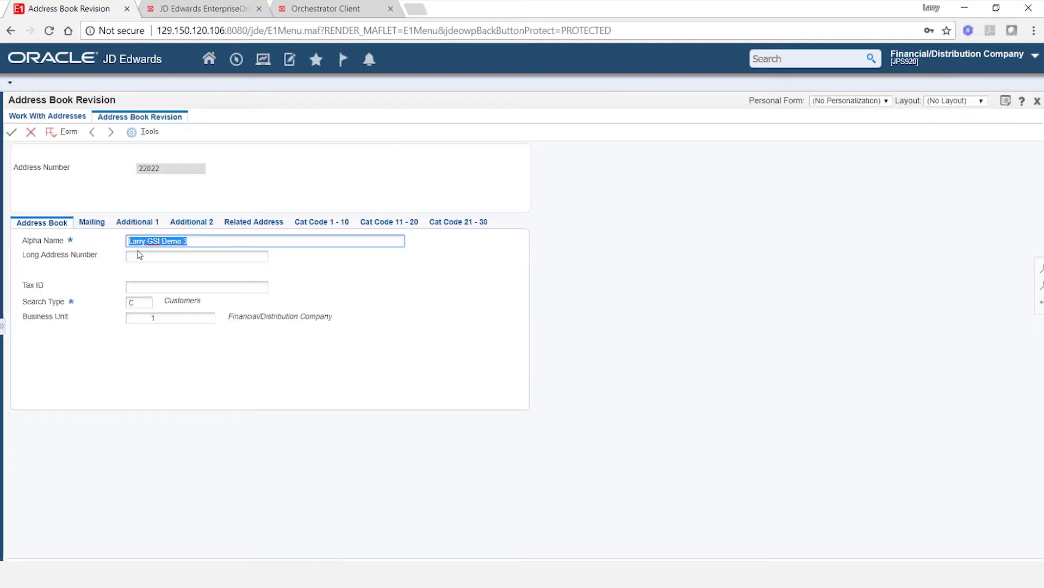
{"action": "left_click", "coordinate": [102, 225]}
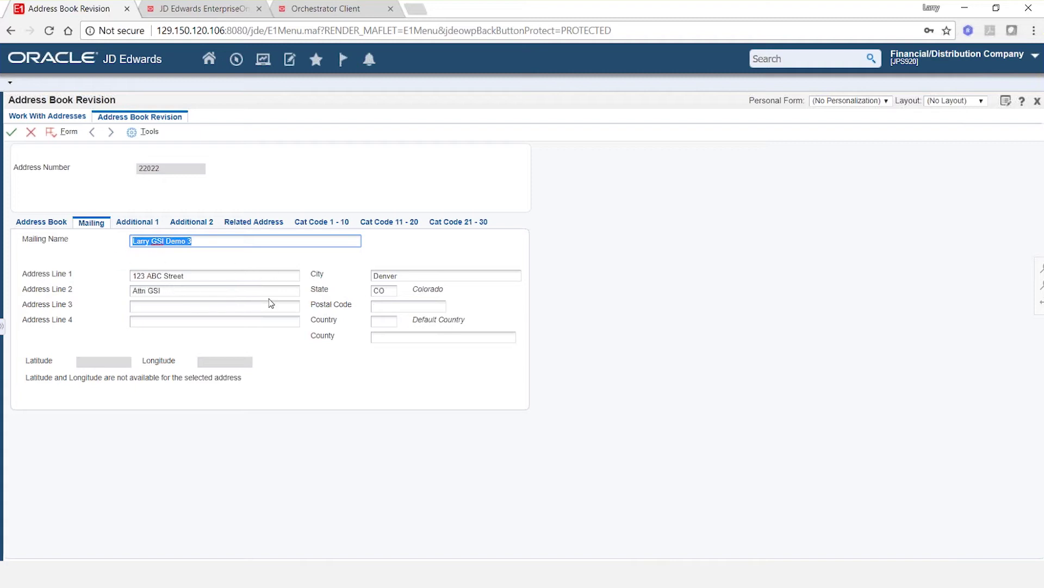
{"action": "left_click", "coordinate": [35, 131]}
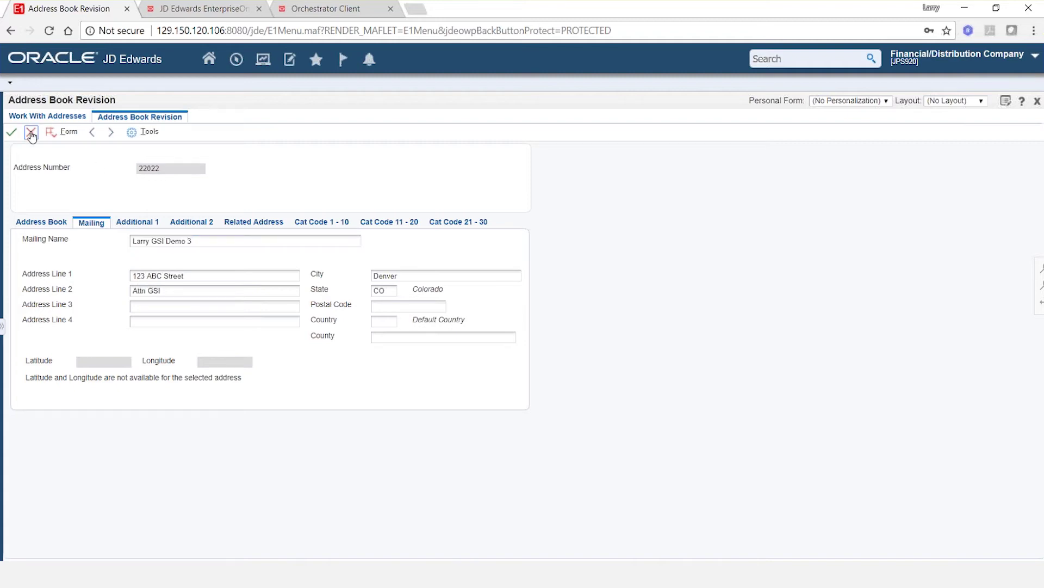
Step: Return to the Excel workbook, add a second worksheet, and set it up with the GSI_ORCH_AddAB orchestration
{"action": "key", "text": "alt+Tab"}
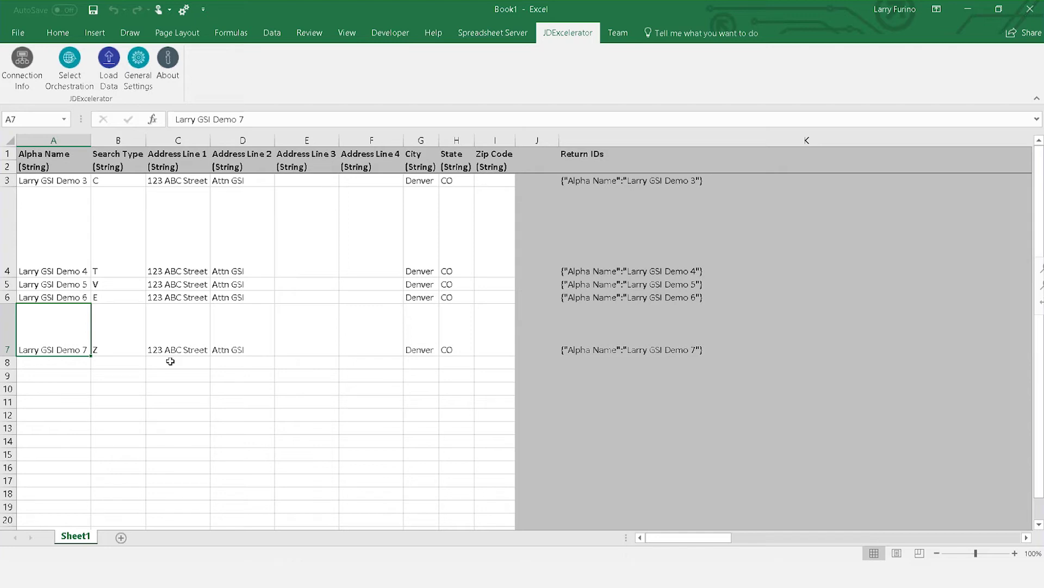
{"action": "left_click", "coordinate": [120, 537]}
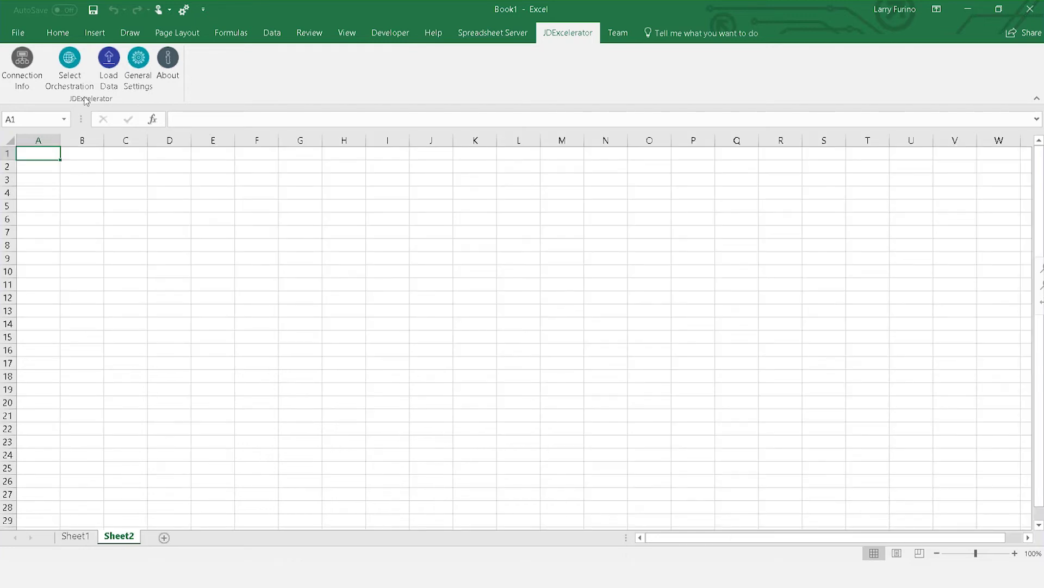
{"action": "left_click", "coordinate": [70, 79]}
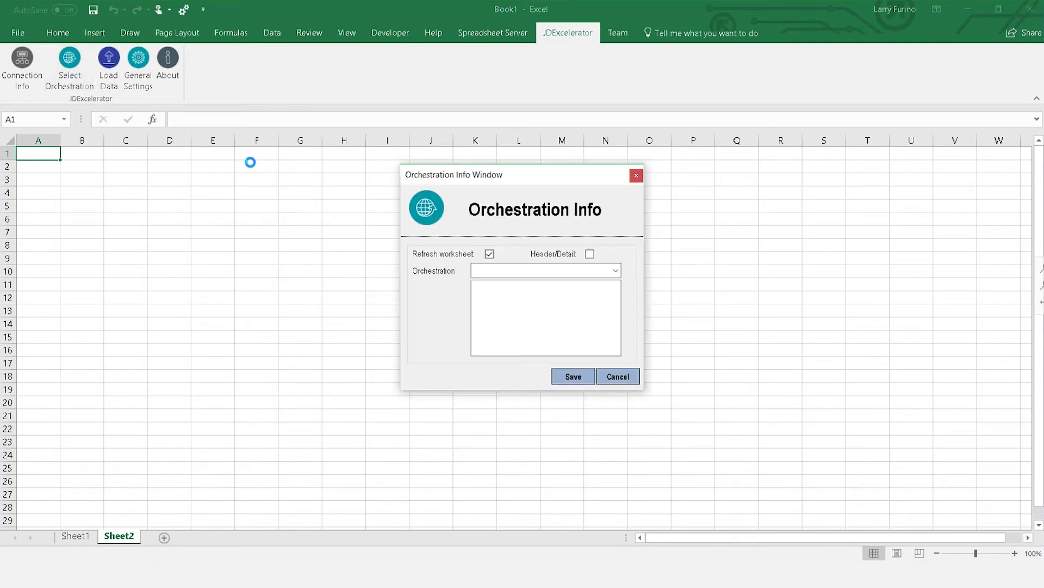
{"action": "left_click", "coordinate": [618, 270]}
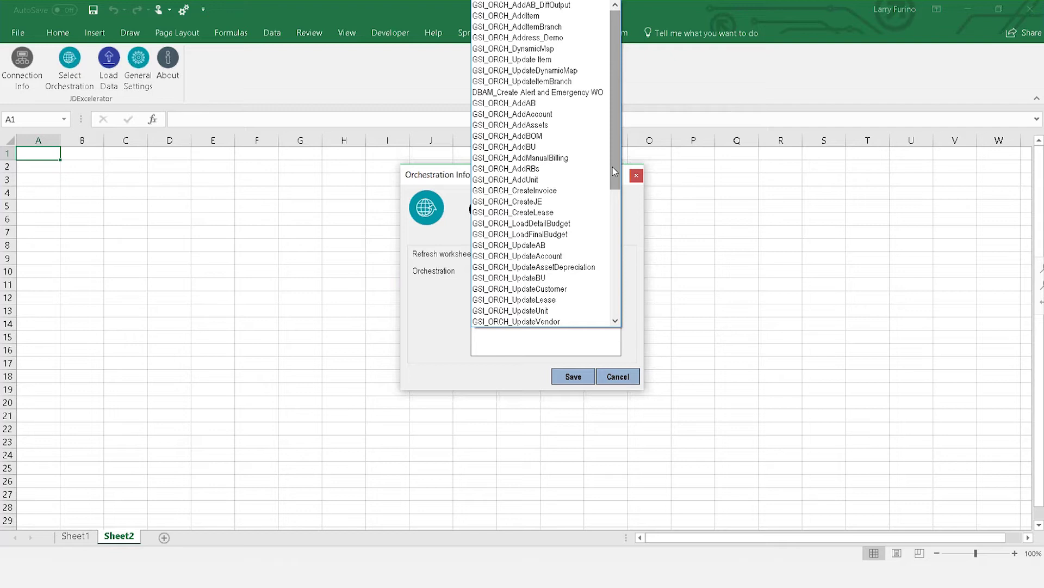
{"action": "left_click", "coordinate": [534, 104]}
{"action": "left_click", "coordinate": [574, 377]}
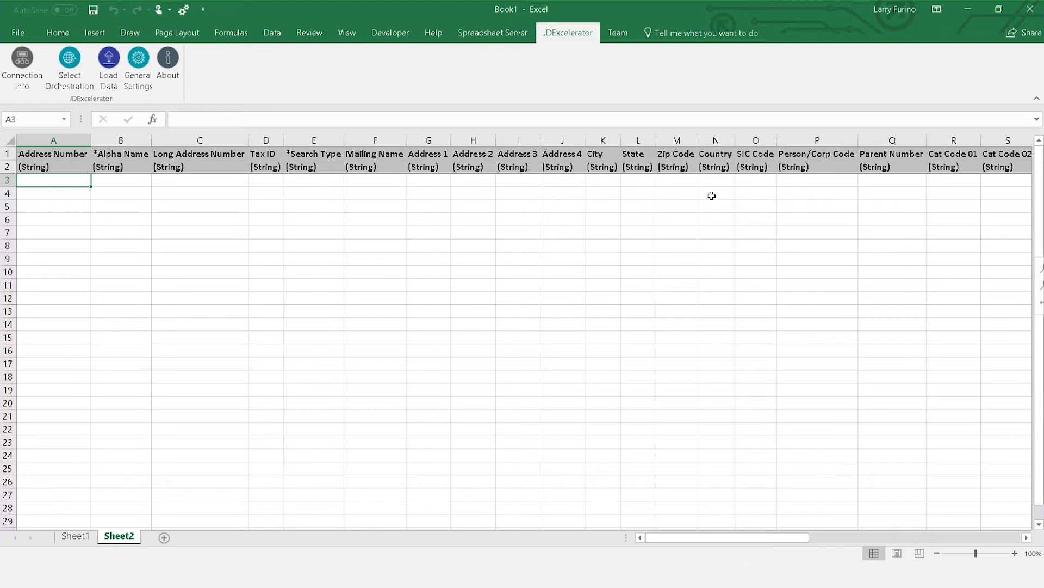
Step: Examine the GSI_ORCH_AddAB column headings, including the category codes and the vendor and customer payment fields
{"action": "left_click", "coordinate": [833, 192]}
{"action": "key", "text": "Right"}
{"action": "key", "text": "Right"}
{"action": "key", "text": "Right"}
{"action": "key", "text": "Right"}
{"action": "key", "text": "Right"}
{"action": "key", "text": "Right"}
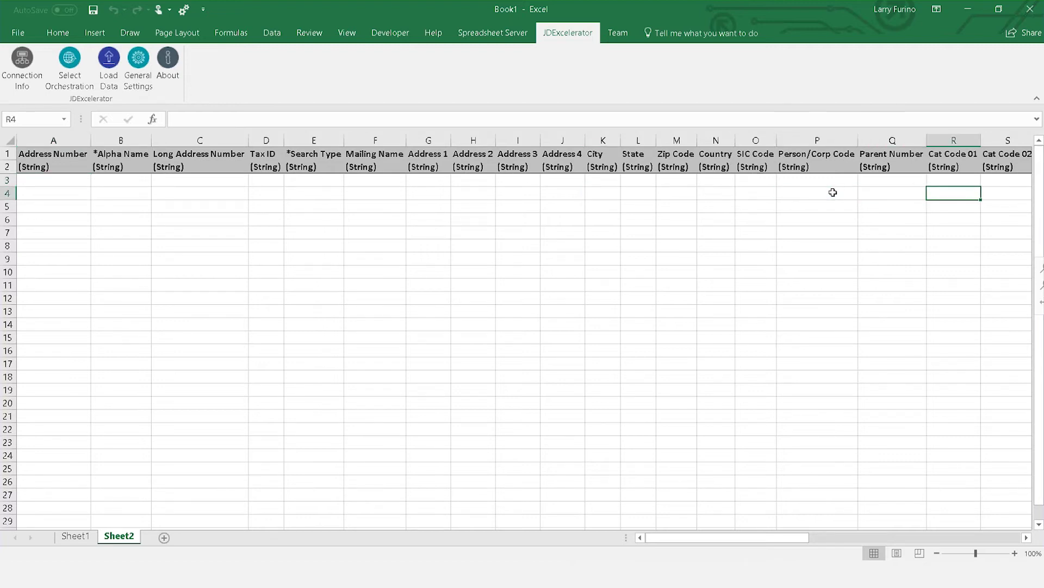
{"action": "key", "text": "Right"}
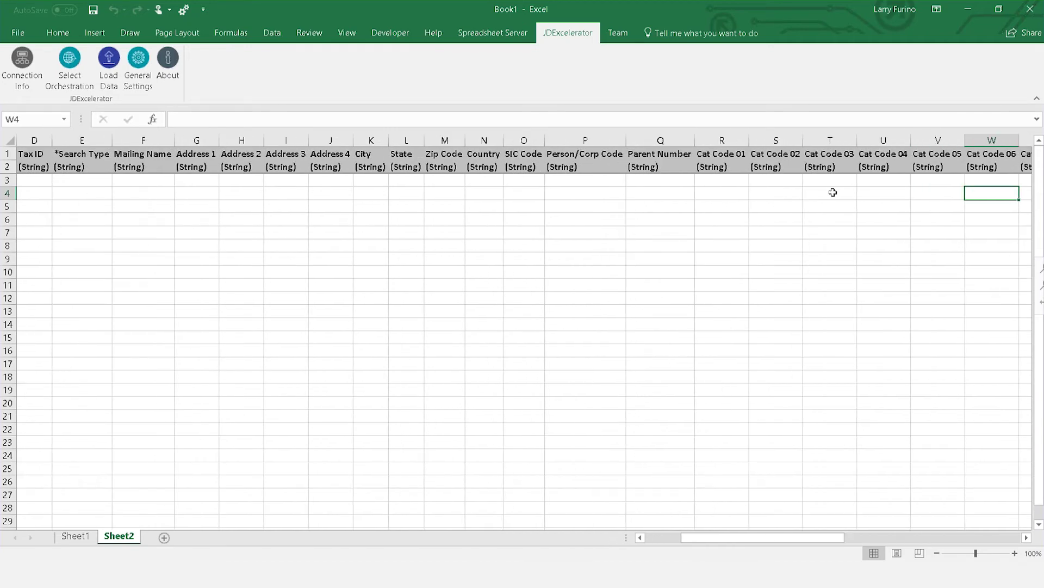
{"action": "key", "text": "Right"}
{"action": "key", "text": "Right"}
{"action": "key", "text": "Right"}
{"action": "key", "text": "Right"}
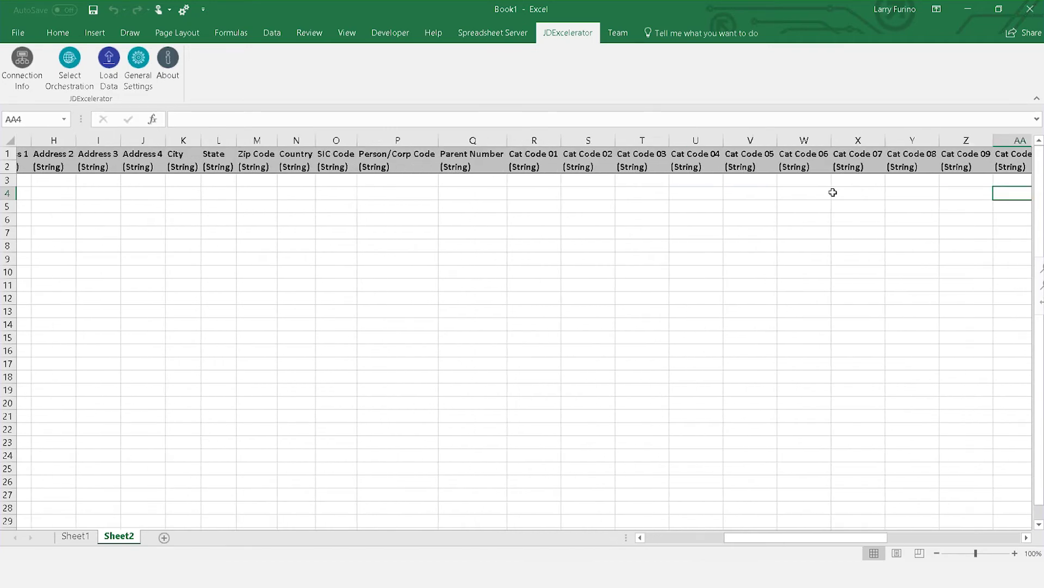
{"action": "key", "text": "Right"}
{"action": "key", "text": "Right"}
{"action": "key", "text": "Right"}
{"action": "key", "text": "Right"}
{"action": "key", "text": "Right"}
{"action": "key", "text": "Left"}
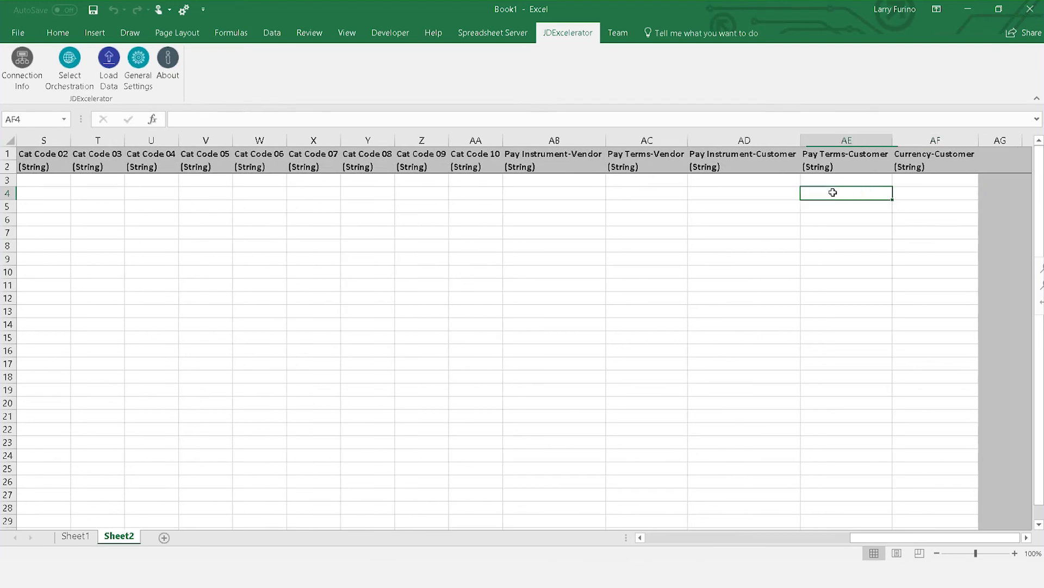
{"action": "key", "text": "Left"}
{"action": "key", "text": "Left"}
{"action": "key", "text": "Right"}
{"action": "key", "text": "Left"}
{"action": "key", "text": "Left"}
{"action": "key", "text": "Left"}
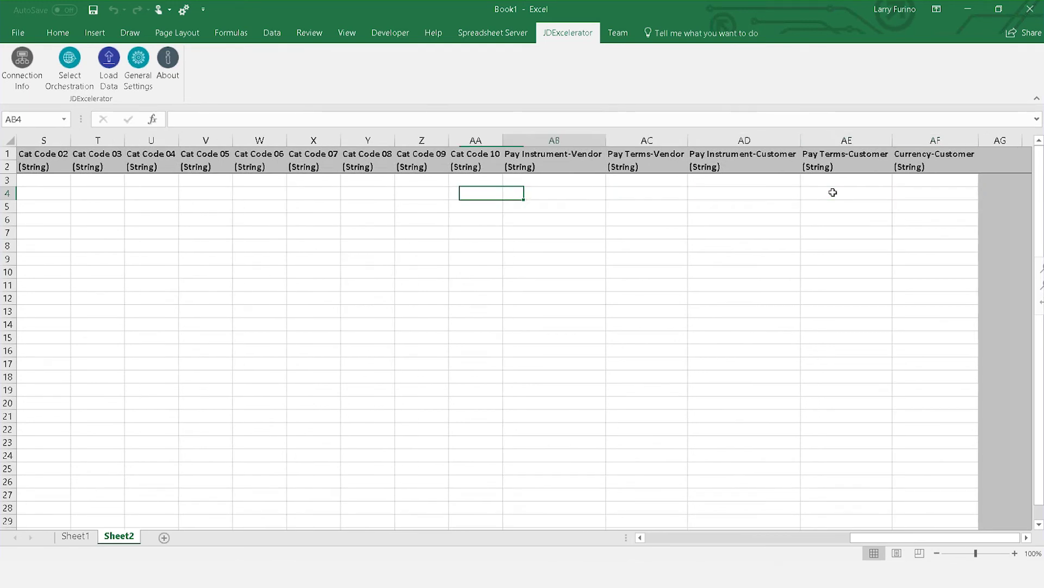
{"action": "key", "text": "Right"}
{"action": "key", "text": "Left"}
{"action": "key", "text": "Left"}
{"action": "key", "text": "Left"}
{"action": "key", "text": "Left"}
{"action": "key", "text": "Home"}
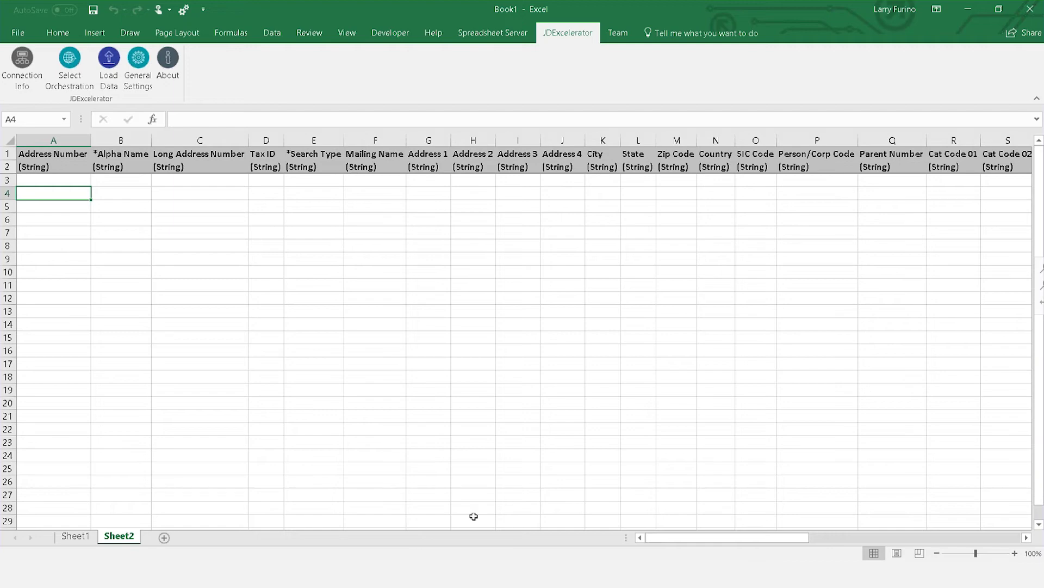
Step: Switch to Orchestrator Studio and view the form requests available for the step in GSI_ORCH_Address_Demo
{"action": "key", "text": "alt+Tab"}
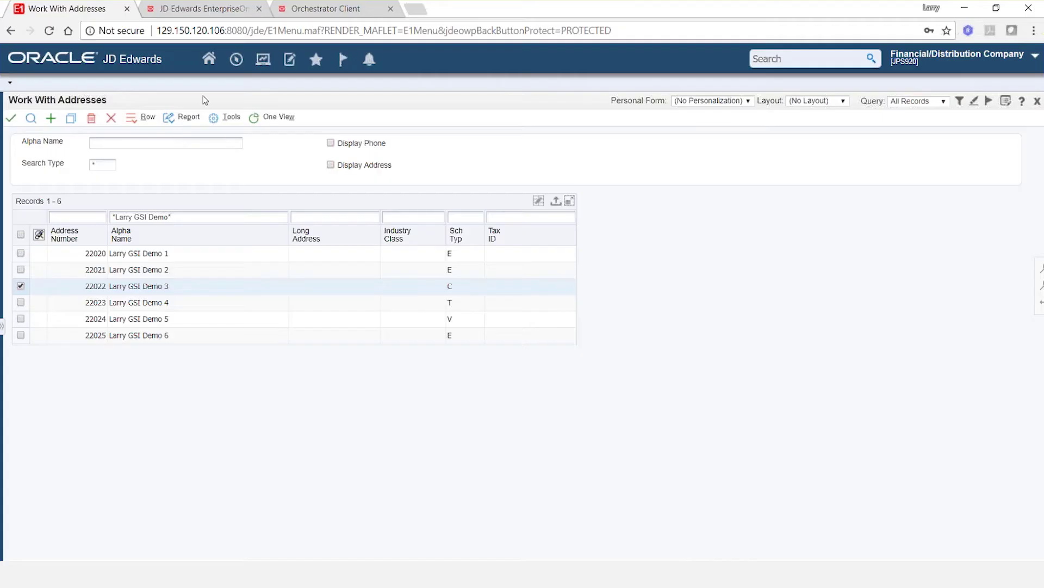
{"action": "left_click", "coordinate": [194, 15]}
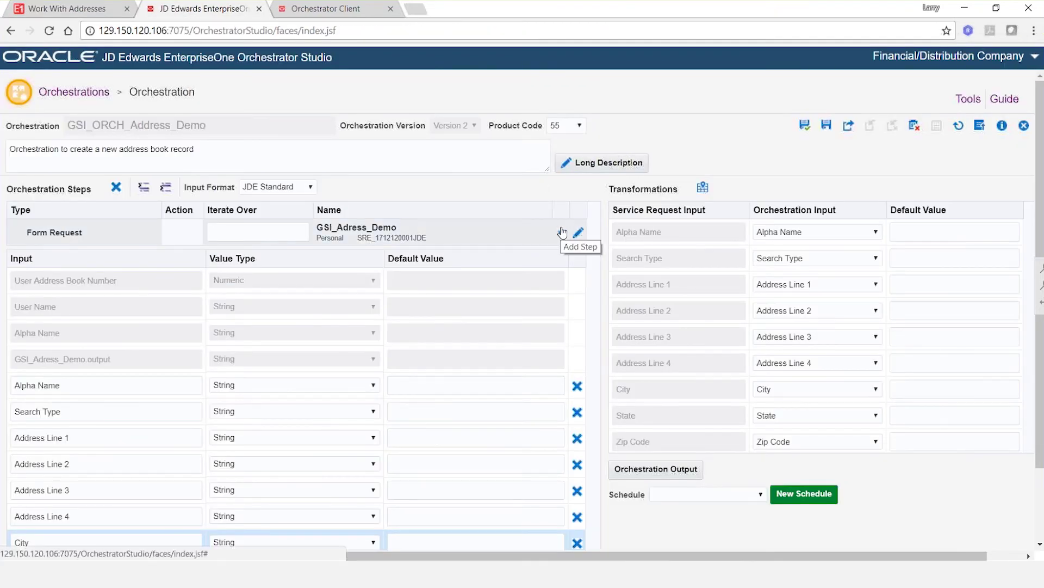
{"action": "left_click", "coordinate": [578, 233]}
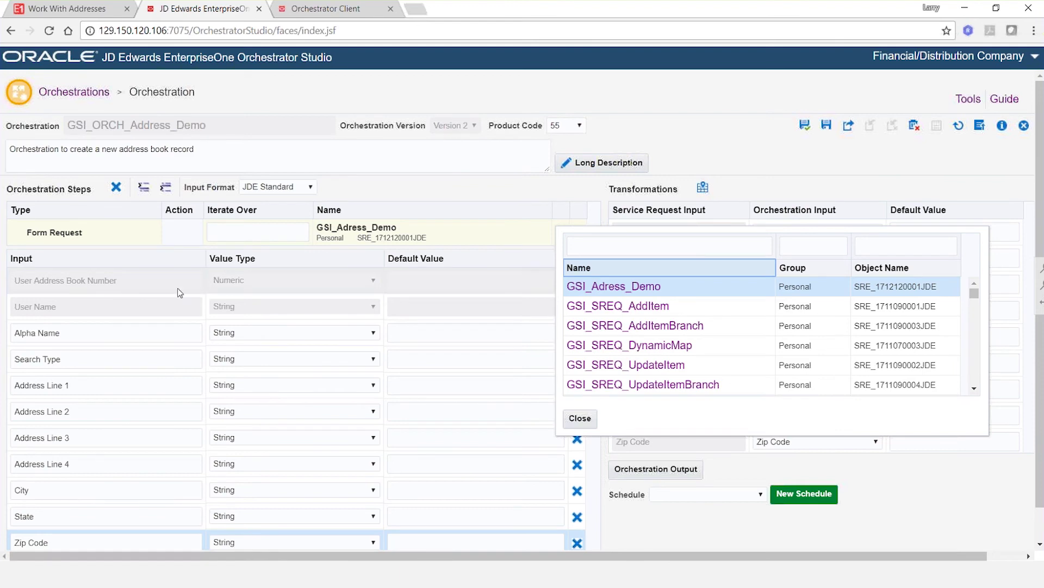
{"action": "left_click", "coordinate": [920, 181]}
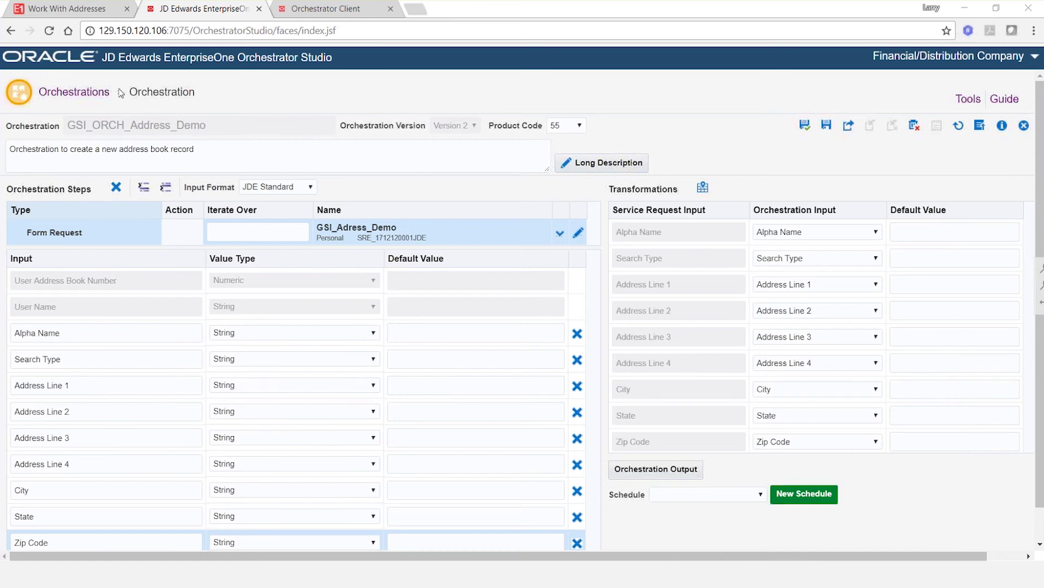
Step: Return to the list of orchestrations and display the diagram of the shared GSI_ORCH_AddAB orchestration
{"action": "left_click", "coordinate": [23, 98]}
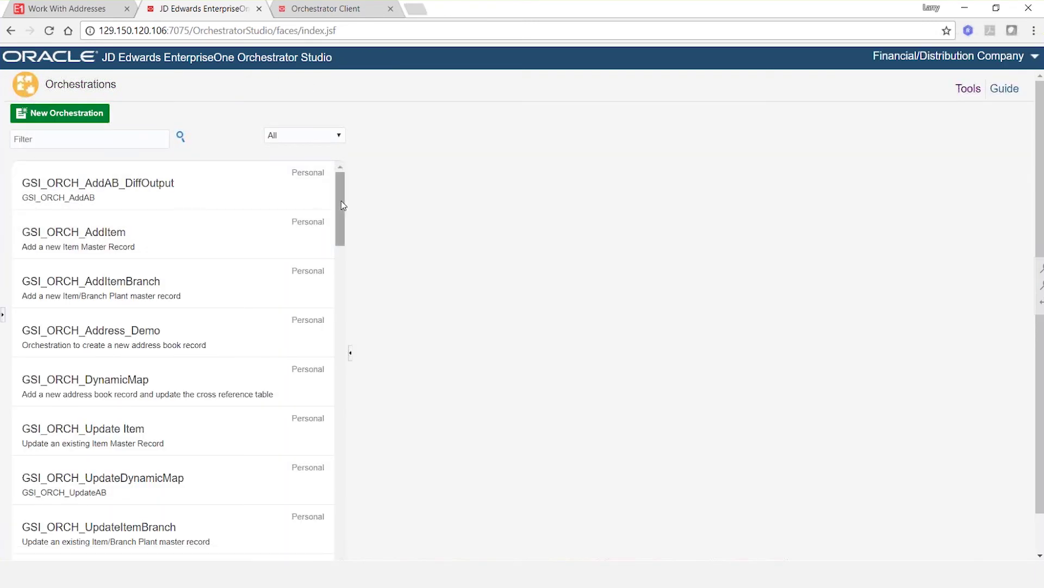
{"action": "left_click_drag", "start_coordinate": [342, 206], "coordinate": [340, 256]}
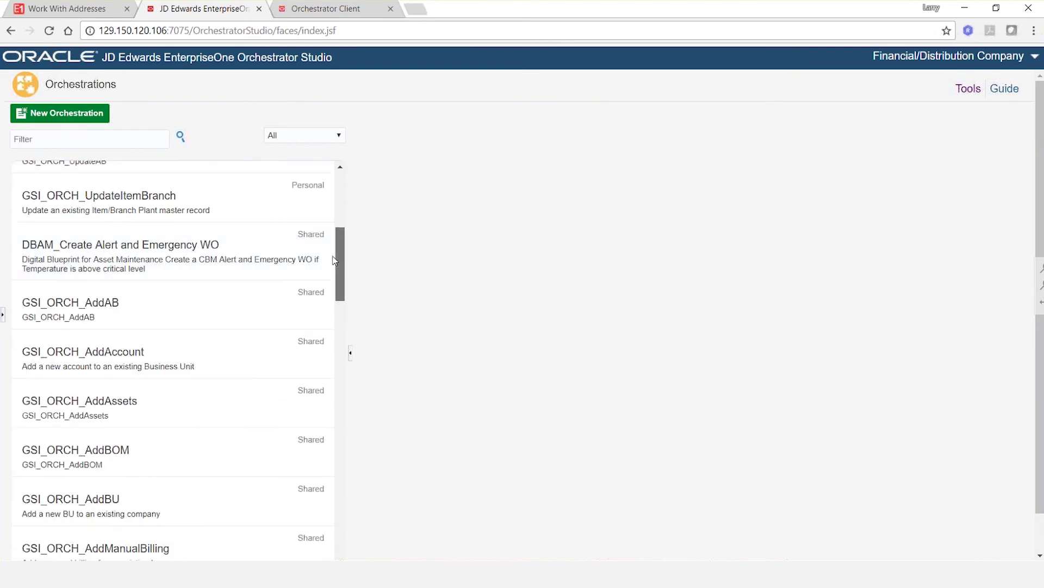
{"action": "left_click", "coordinate": [199, 315]}
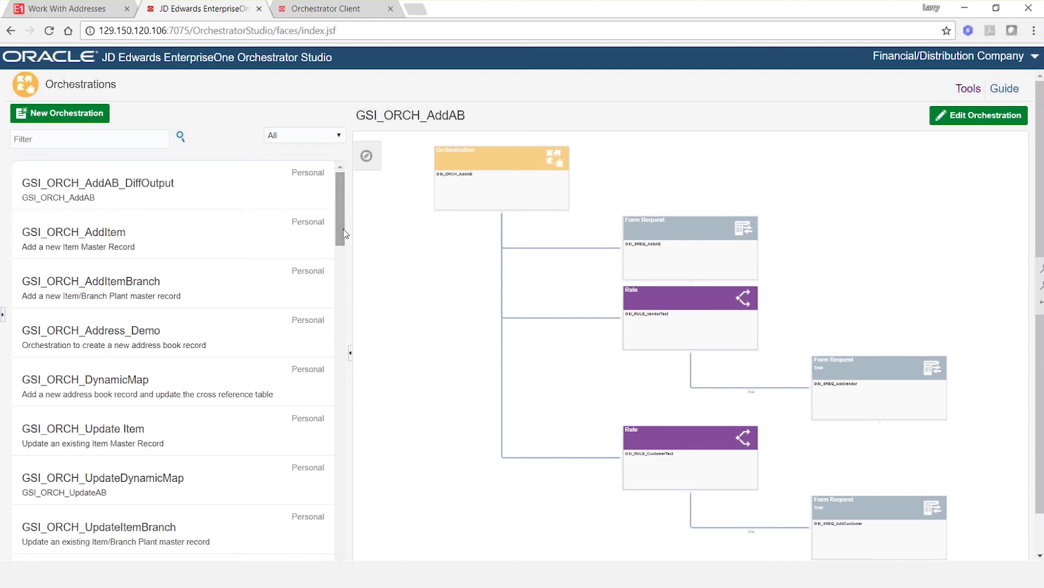
Step: Compare the GSI_ORCH_Address_Demo diagram with the form requests and rules in the GSI_ORCH_AddAB diagram
{"action": "left_click", "coordinate": [137, 340]}
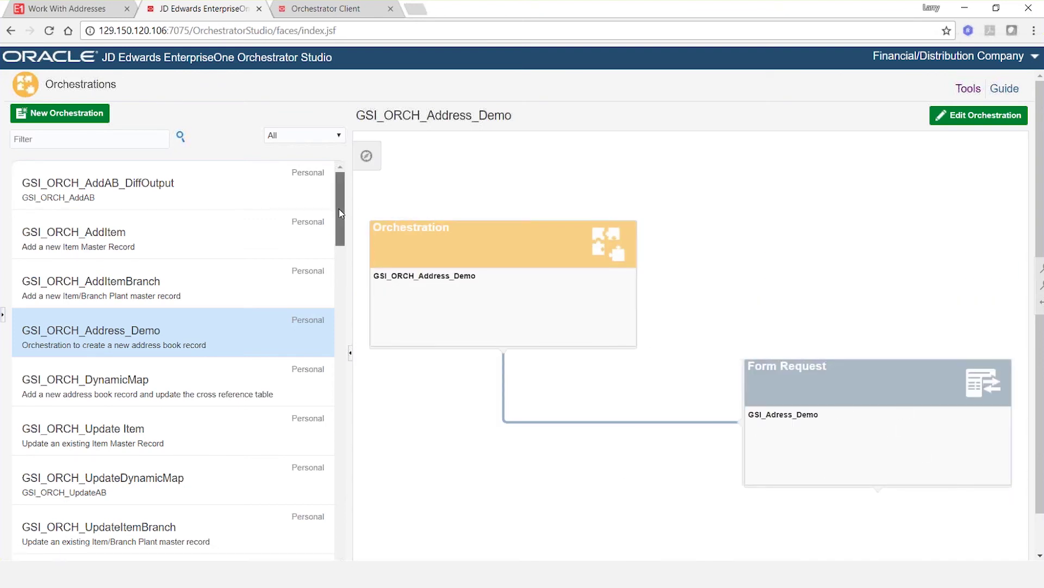
{"action": "scroll", "coordinate": [333, 281], "scroll_direction": "down", "scroll_amount": 5}
{"action": "scroll", "coordinate": [333, 281], "scroll_direction": "down", "scroll_amount": 3}
{"action": "scroll", "coordinate": [188, 238], "scroll_direction": "up", "scroll_amount": 1}
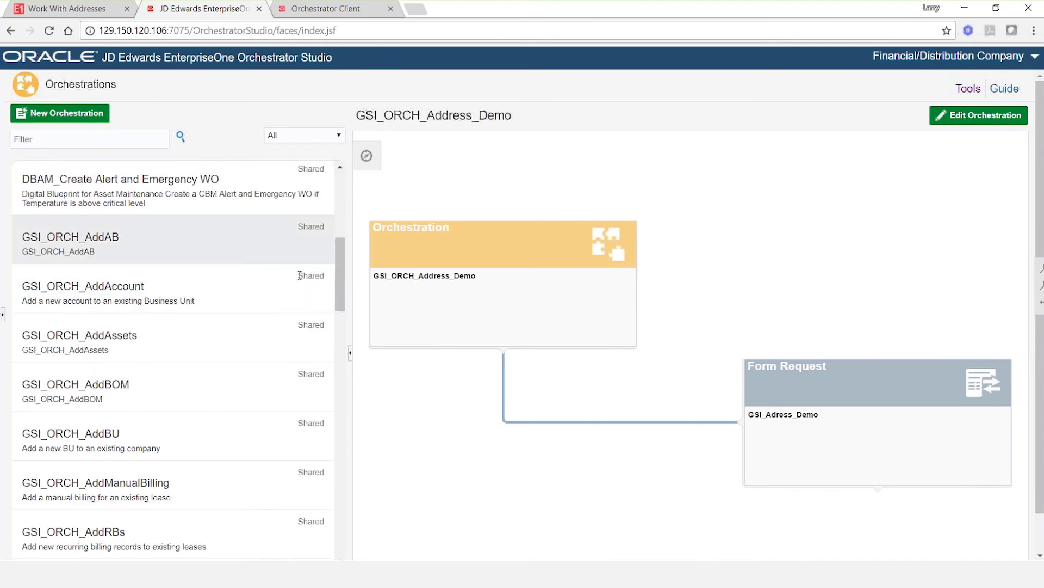
{"action": "left_click", "coordinate": [188, 239]}
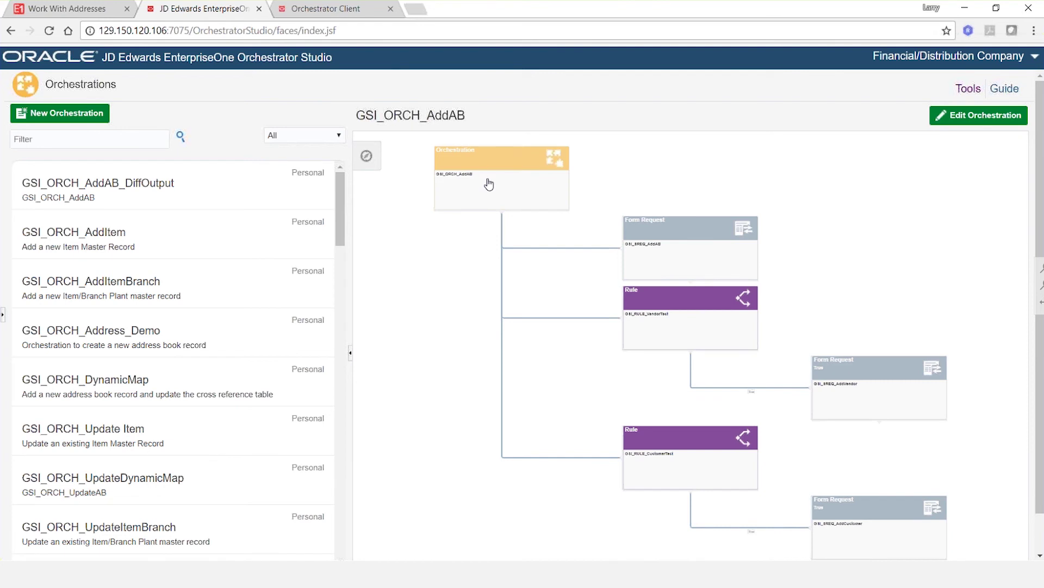
{"action": "mouse_move", "coordinate": [657, 237]}
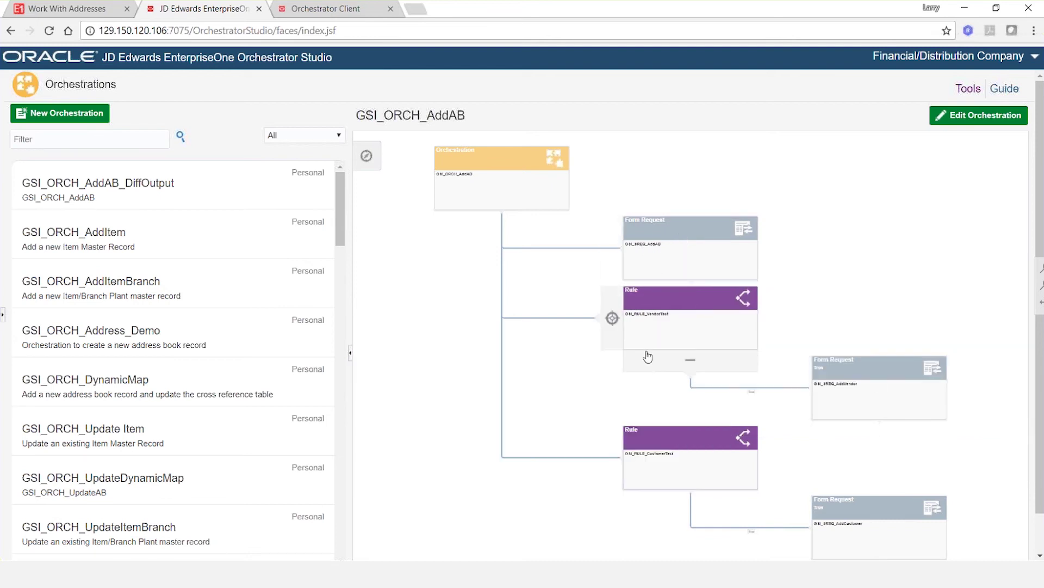
{"action": "mouse_move", "coordinate": [684, 322]}
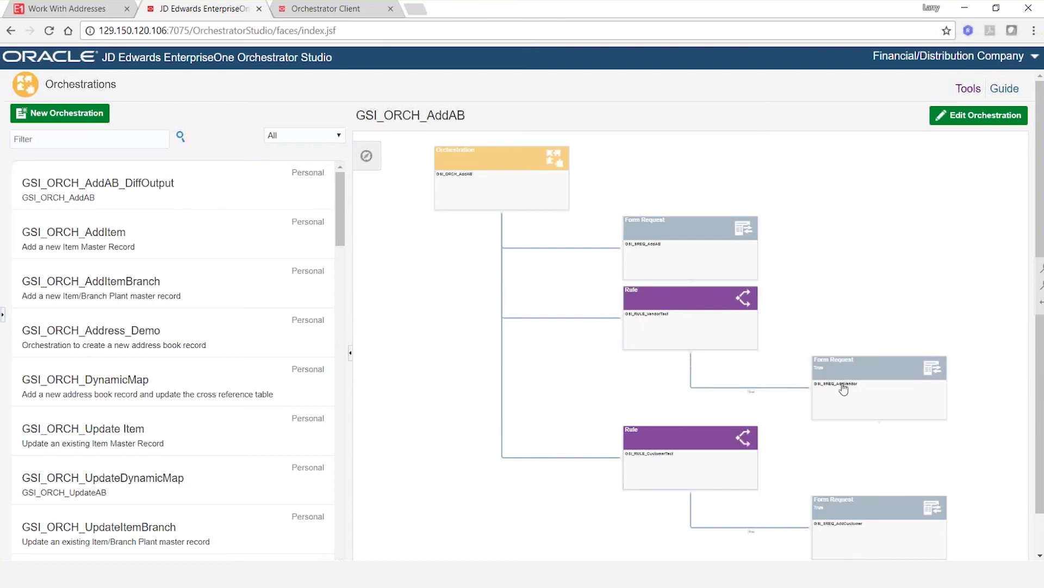
Step: Open the GSI_ORCH_AddAB orchestration for editing and expand its vendor and customer rules to view the nested form requests
{"action": "mouse_move", "coordinate": [914, 389]}
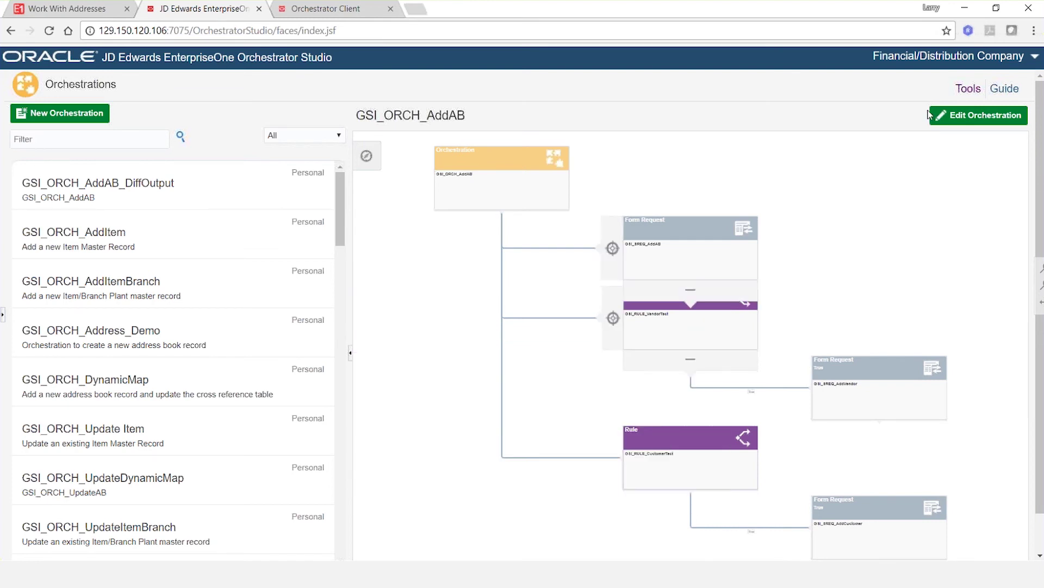
{"action": "left_click", "coordinate": [974, 119]}
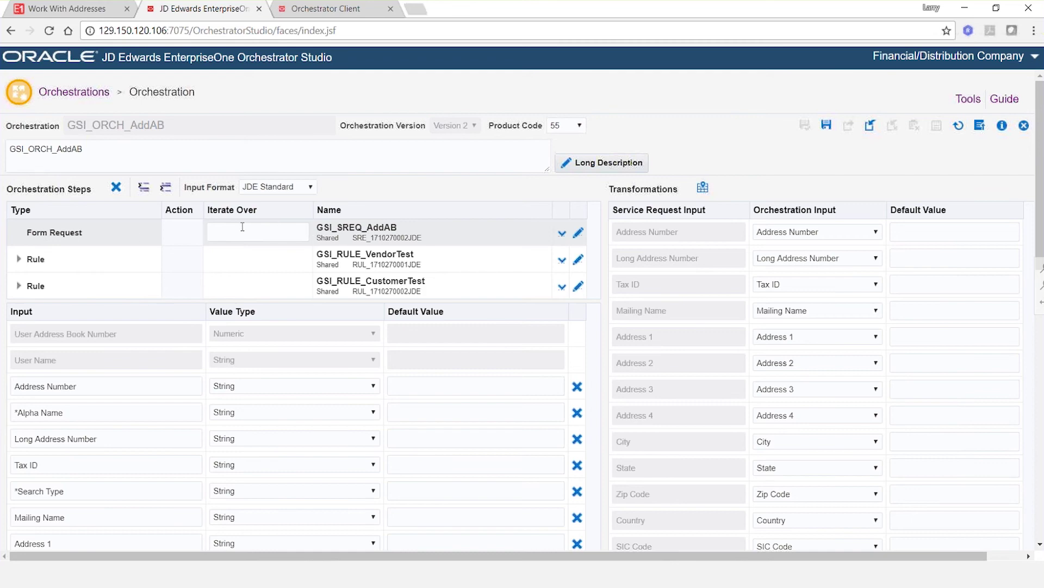
{"action": "left_click", "coordinate": [20, 260]}
{"action": "left_click", "coordinate": [20, 312]}
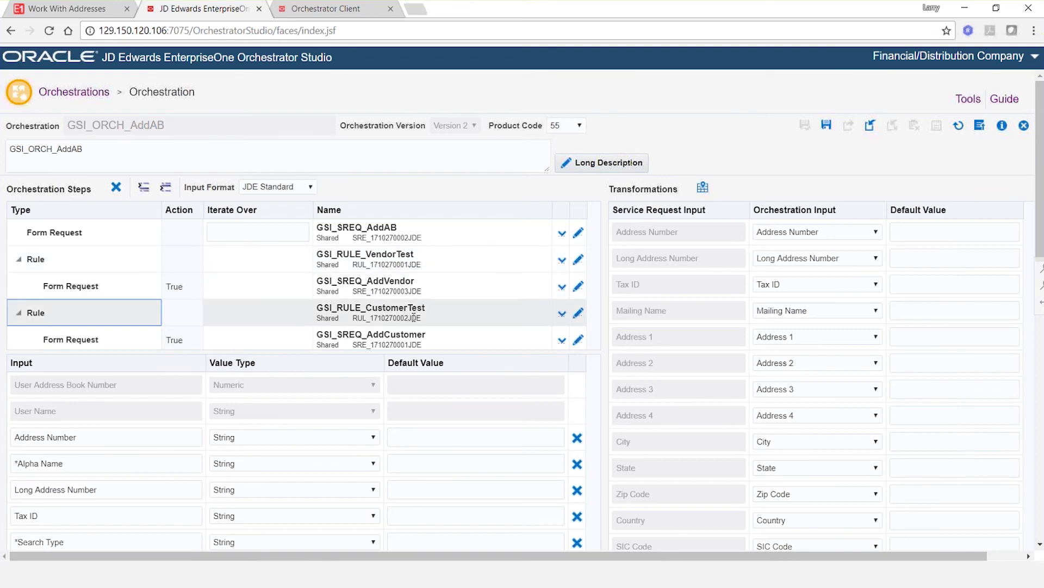
Step: Leave the orchestration and examine the conditions and match value options of GSI_RULE_VendorTest in the rules list
{"action": "left_click", "coordinate": [20, 96]}
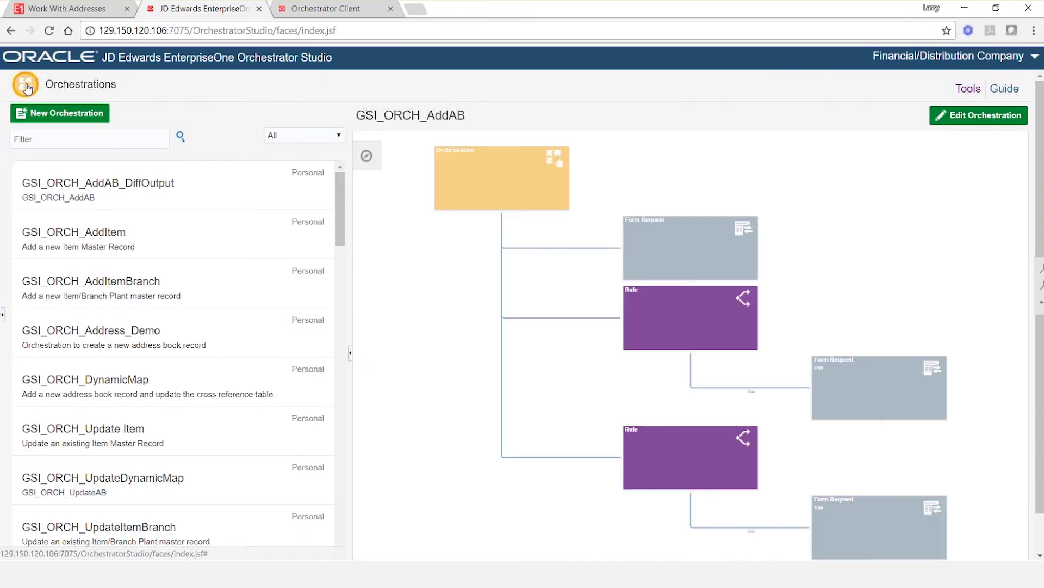
{"action": "left_click", "coordinate": [2, 315]}
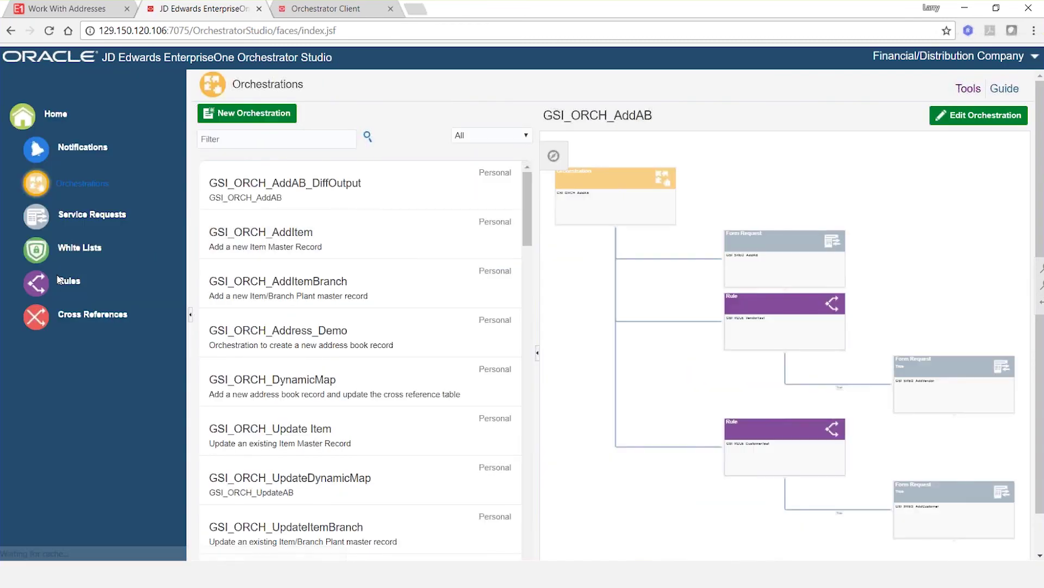
{"action": "left_click", "coordinate": [32, 288]}
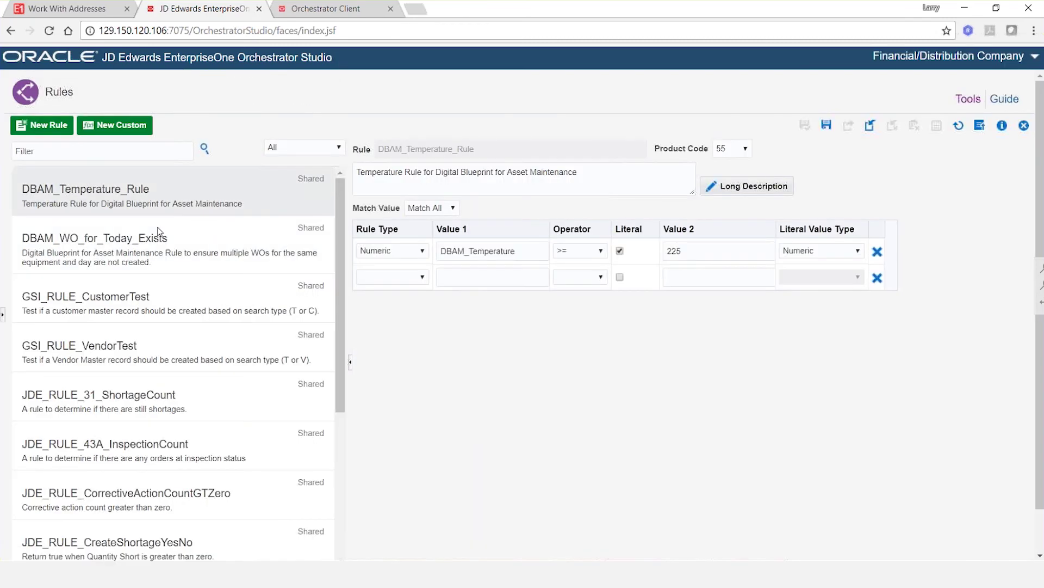
{"action": "left_click", "coordinate": [162, 354]}
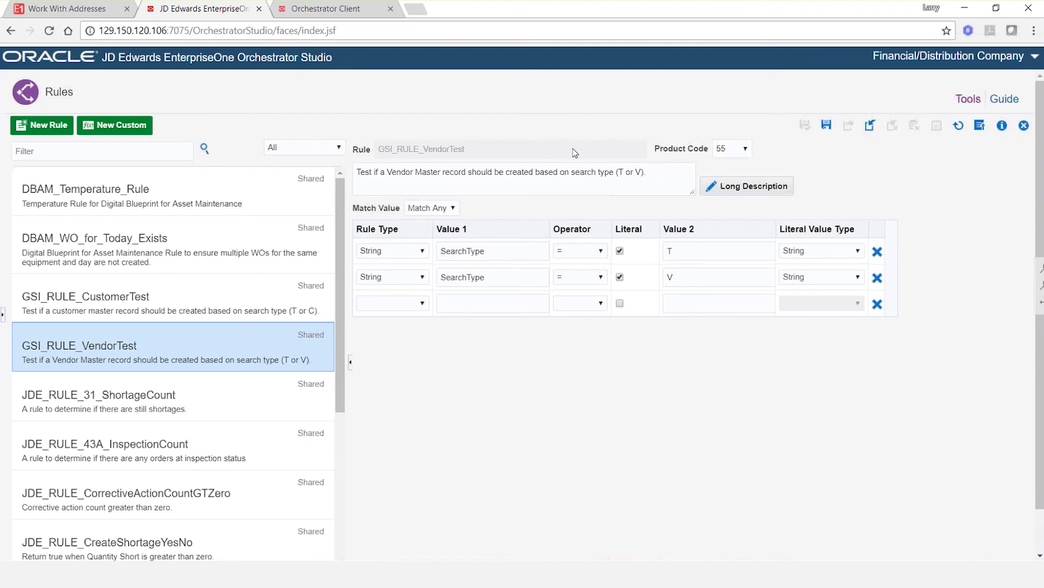
{"action": "left_click", "coordinate": [442, 210]}
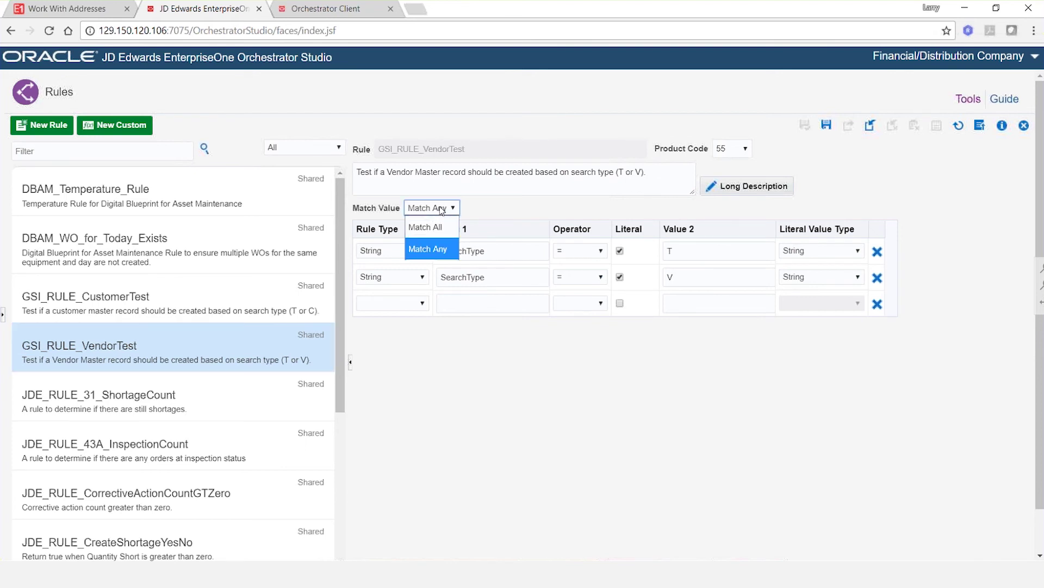
{"action": "left_click", "coordinate": [498, 214]}
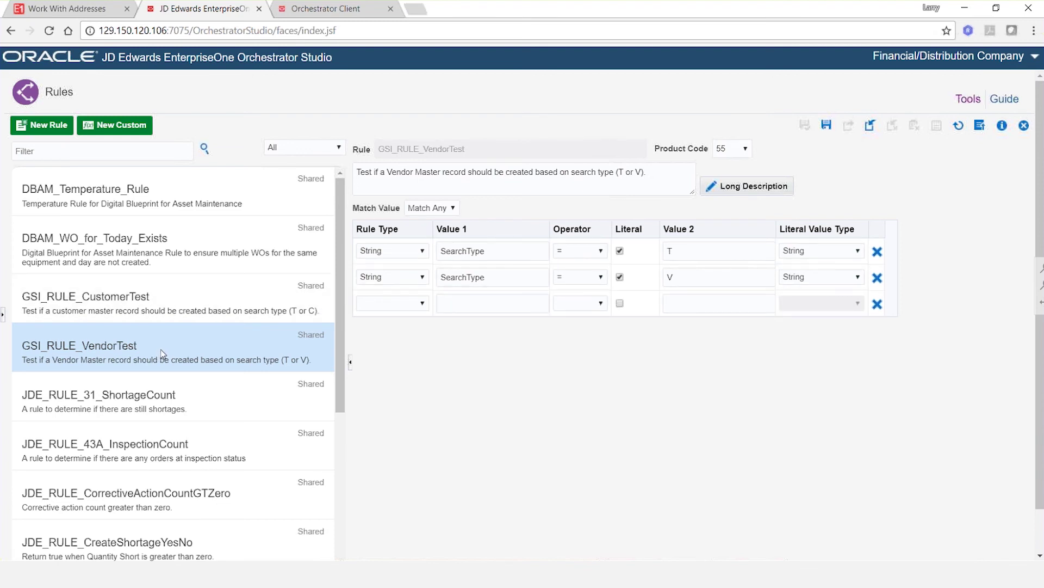
Step: Compare the search type conditions of GSI_RULE_CustomerTest with those of GSI_RULE_VendorTest
{"action": "left_click", "coordinate": [158, 303]}
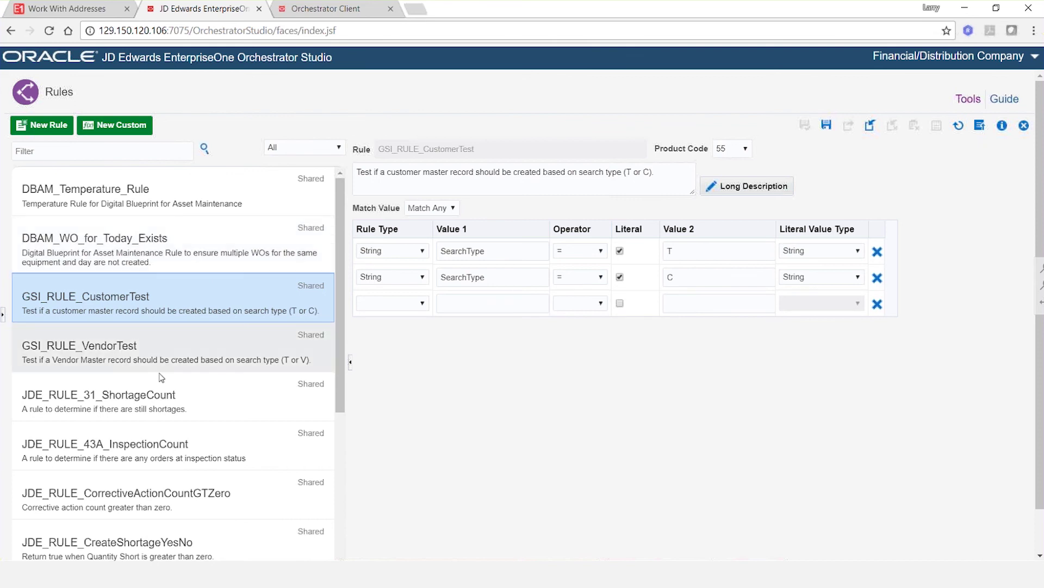
{"action": "left_click", "coordinate": [139, 354]}
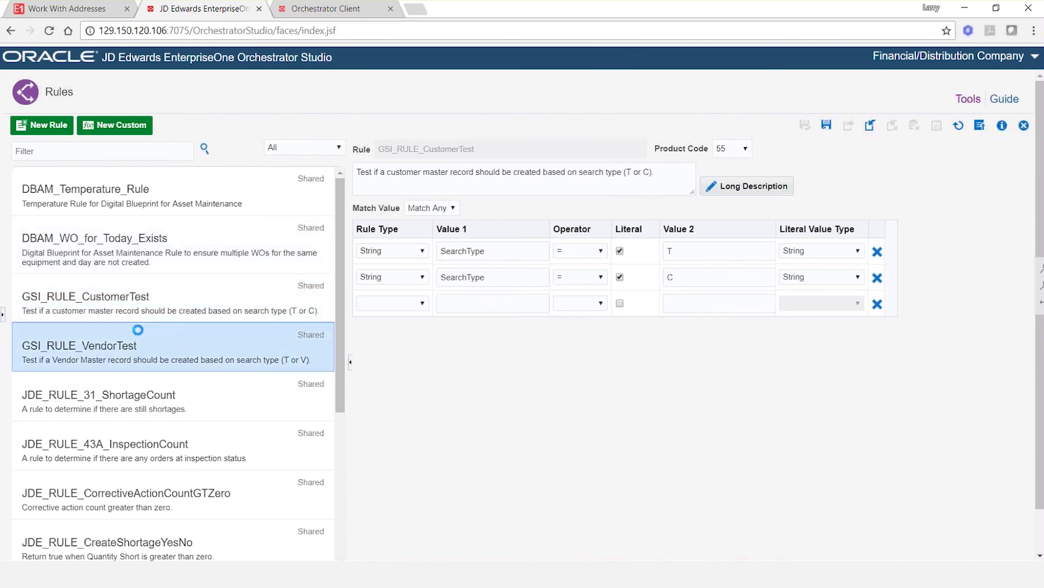
{"action": "left_click", "coordinate": [143, 304]}
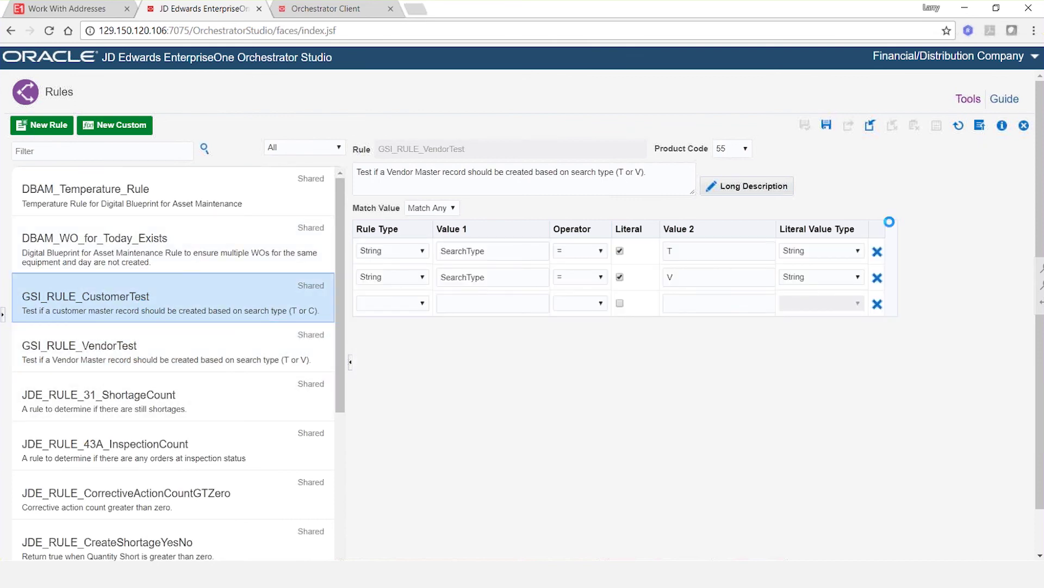
Step: Close the rules, reopen GSI_ORCH_AddAB for editing, and show the form requests under both of its rules again
{"action": "left_click", "coordinate": [1024, 125]}
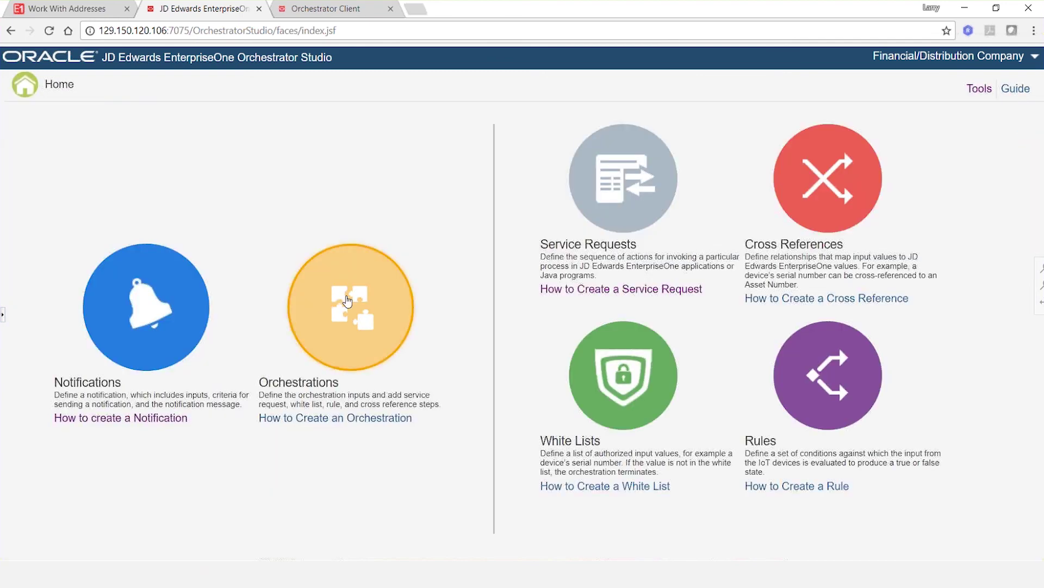
{"action": "left_click", "coordinate": [347, 301]}
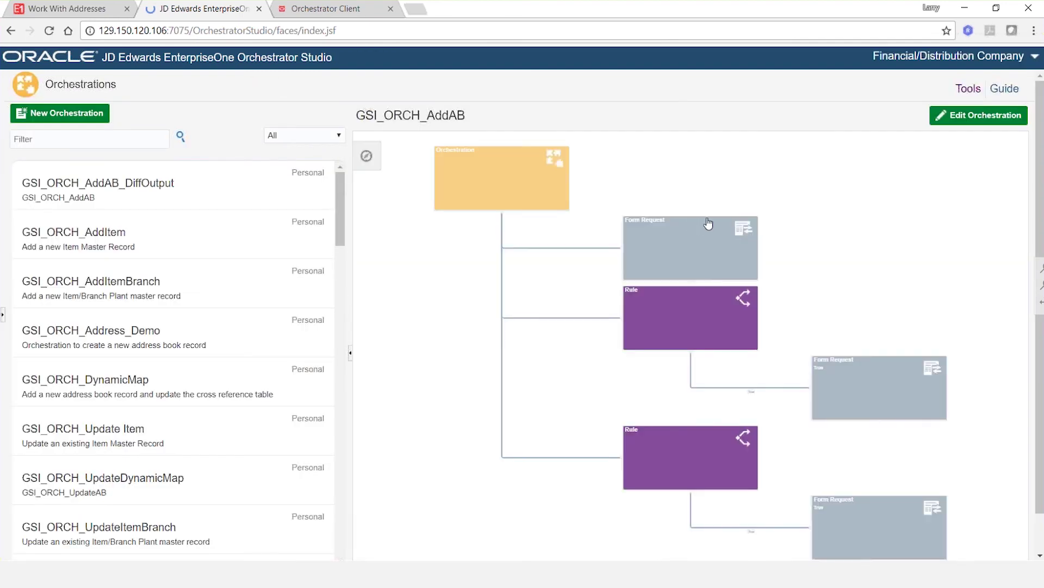
{"action": "left_click", "coordinate": [985, 112]}
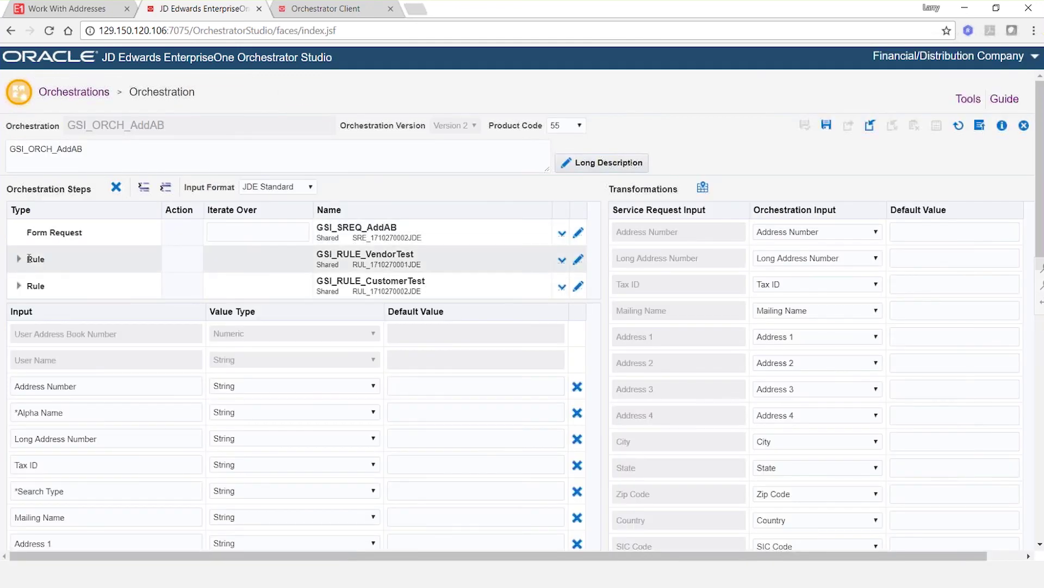
{"action": "left_click", "coordinate": [18, 259]}
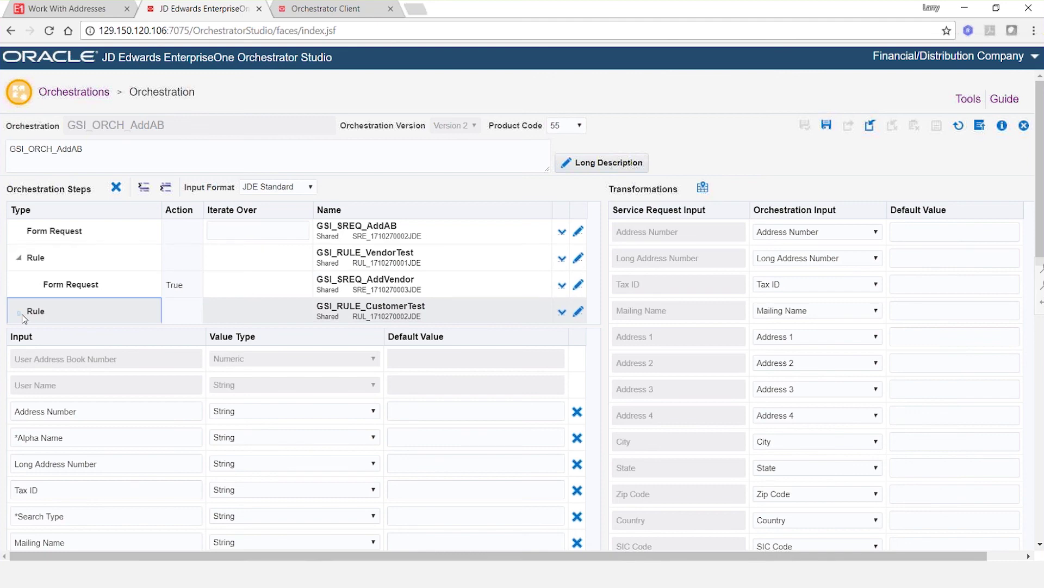
{"action": "left_click", "coordinate": [18, 312]}
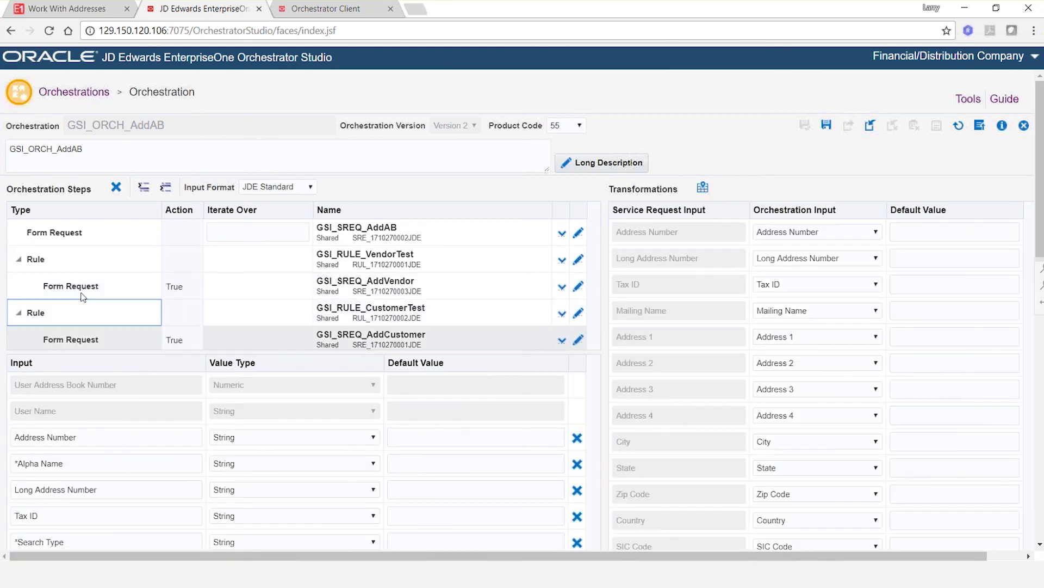